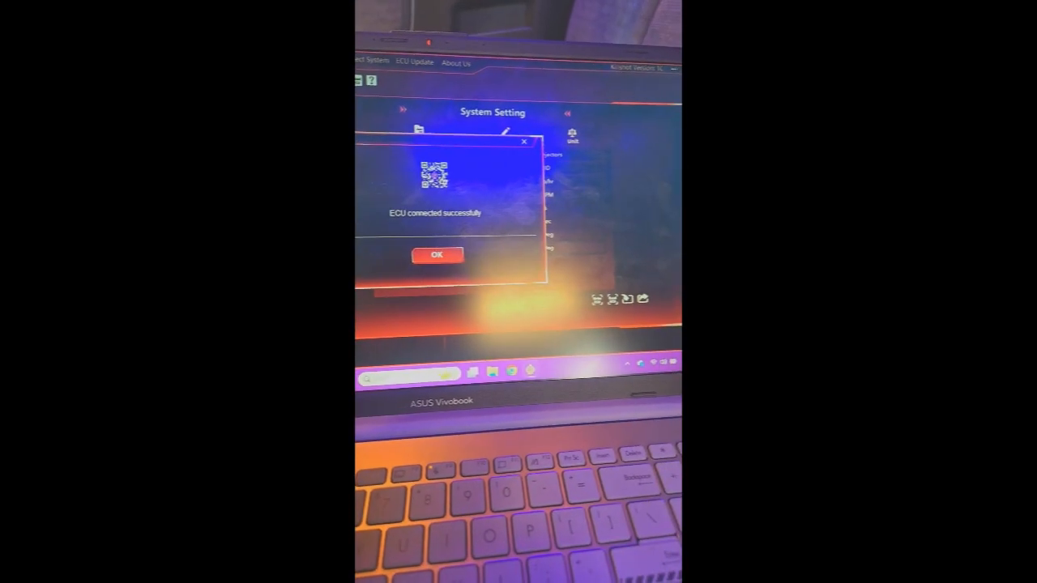
Step: Acknowledge the ECU connection and save the tune as stock.starting.point.killshot in .acd format
click(430, 252)
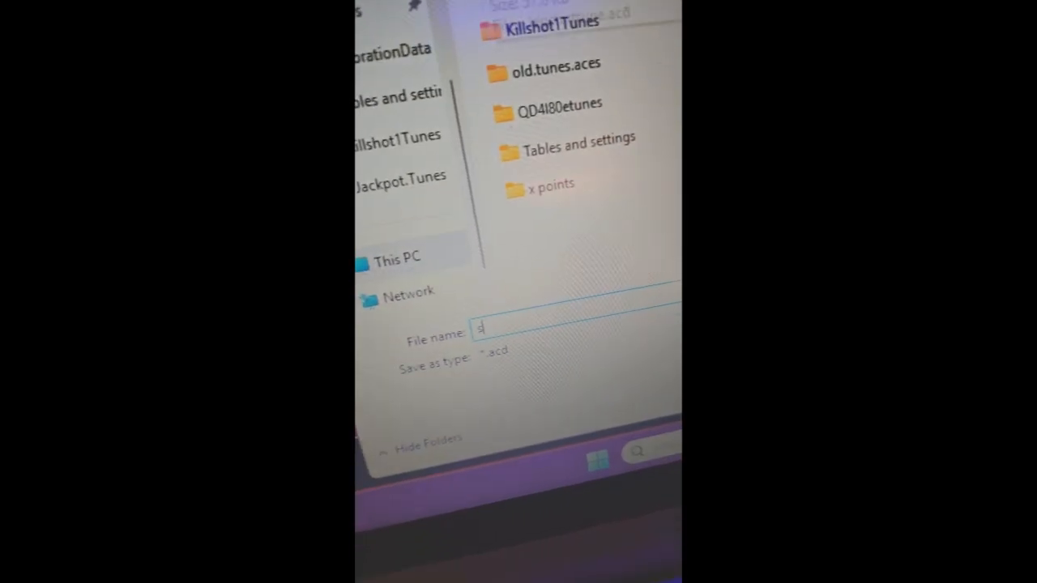
text(o)
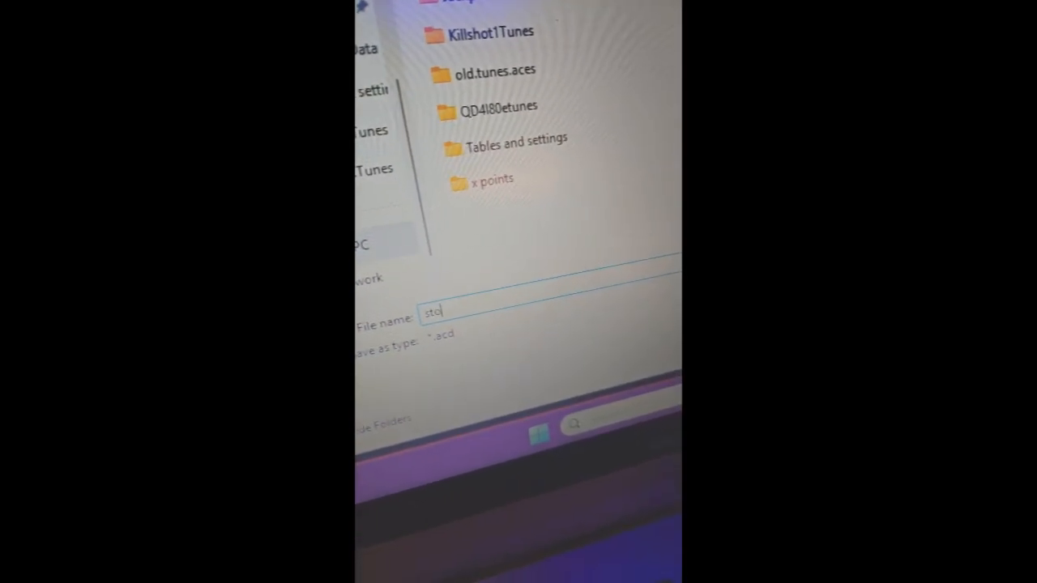
text(ck.)
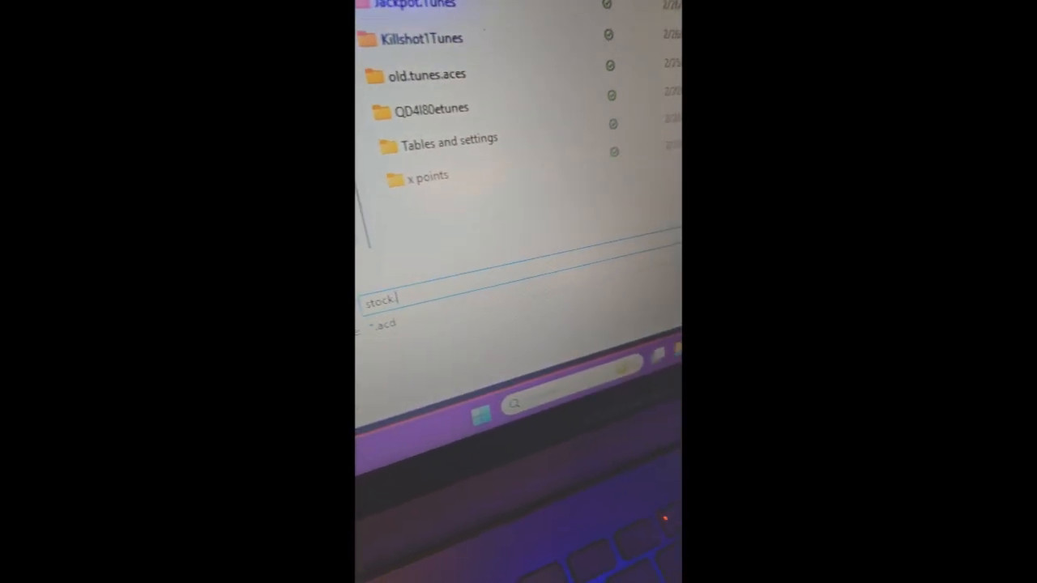
text(sta)
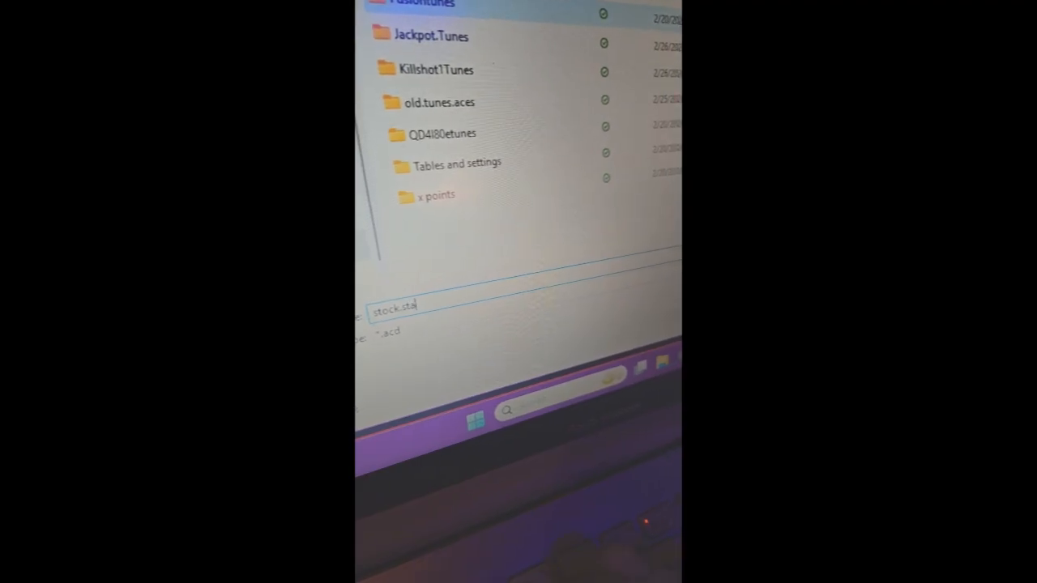
text(rtingh)
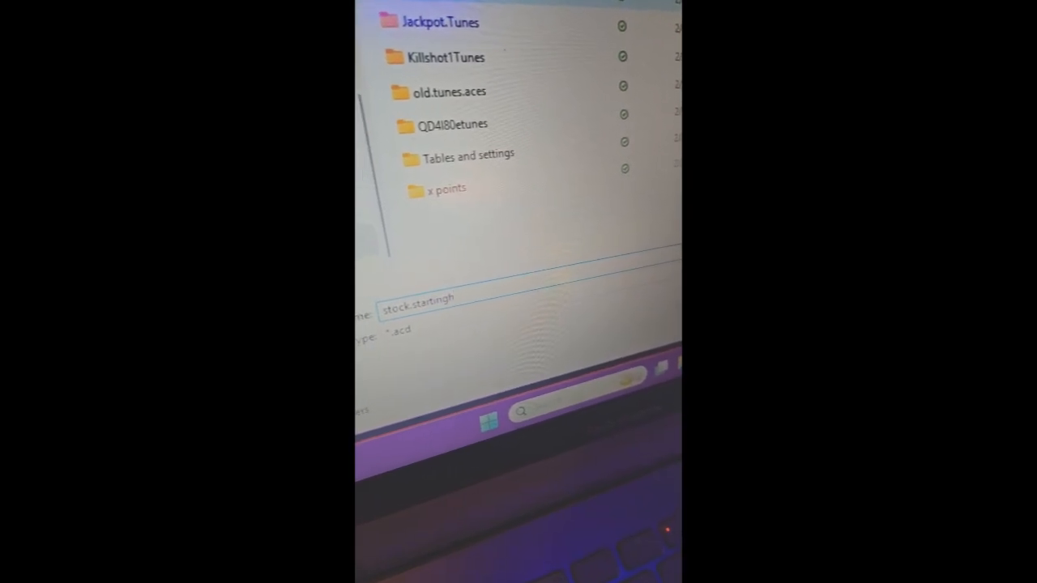
text(.poin)
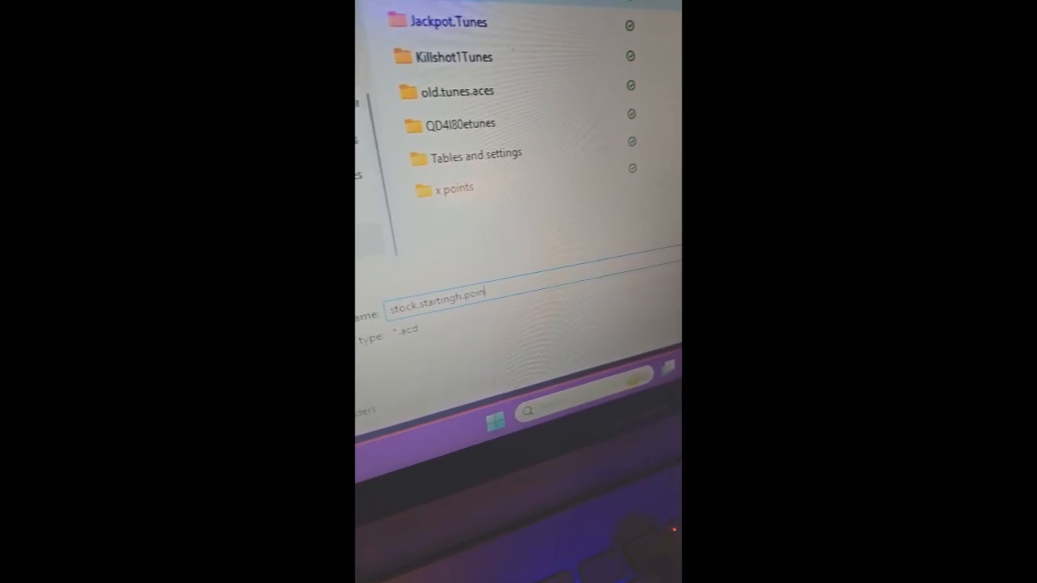
text(t.k)
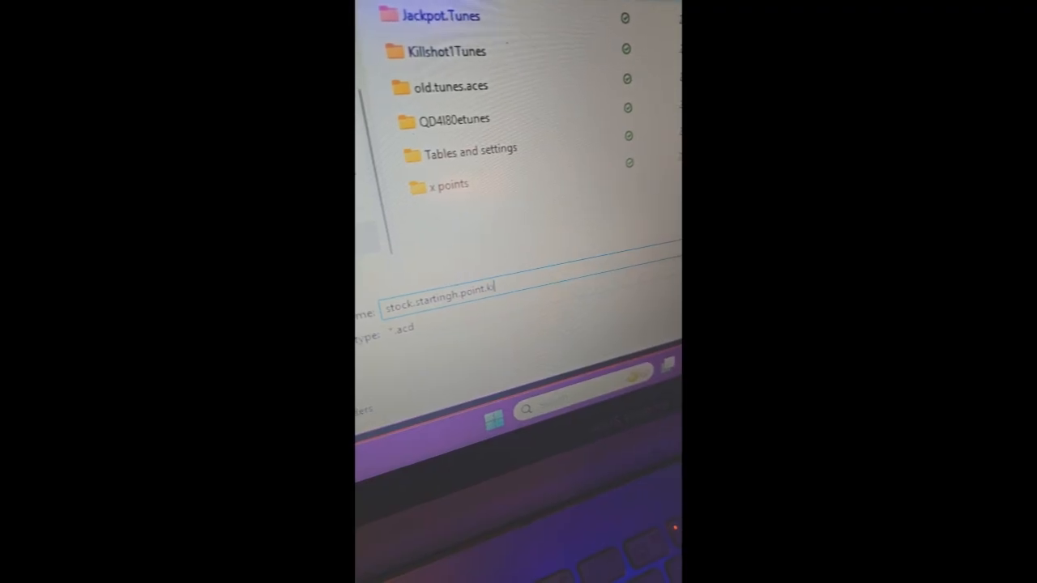
text(illshot)
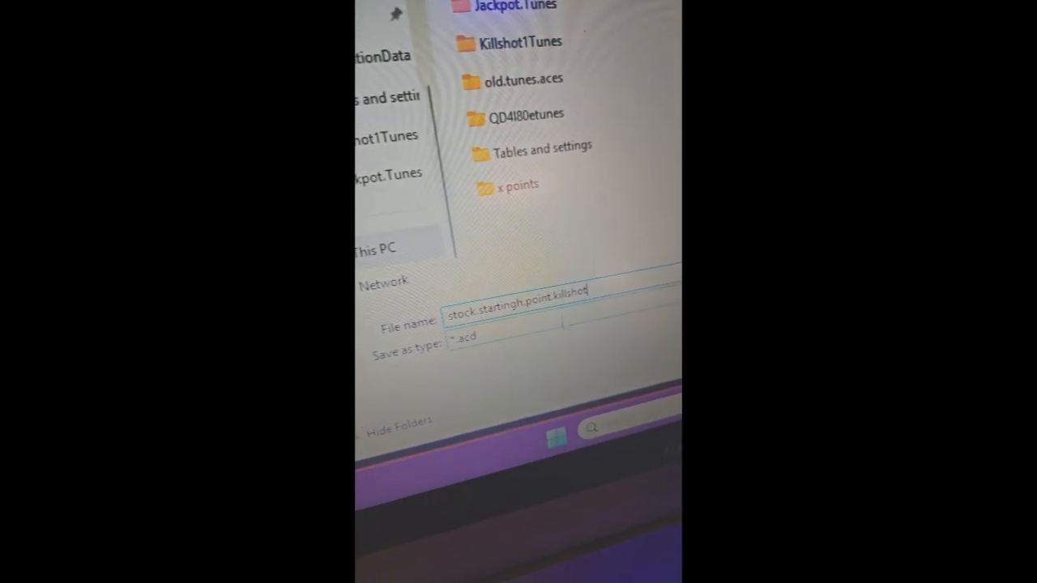
click(525, 302)
key(BackSpace)
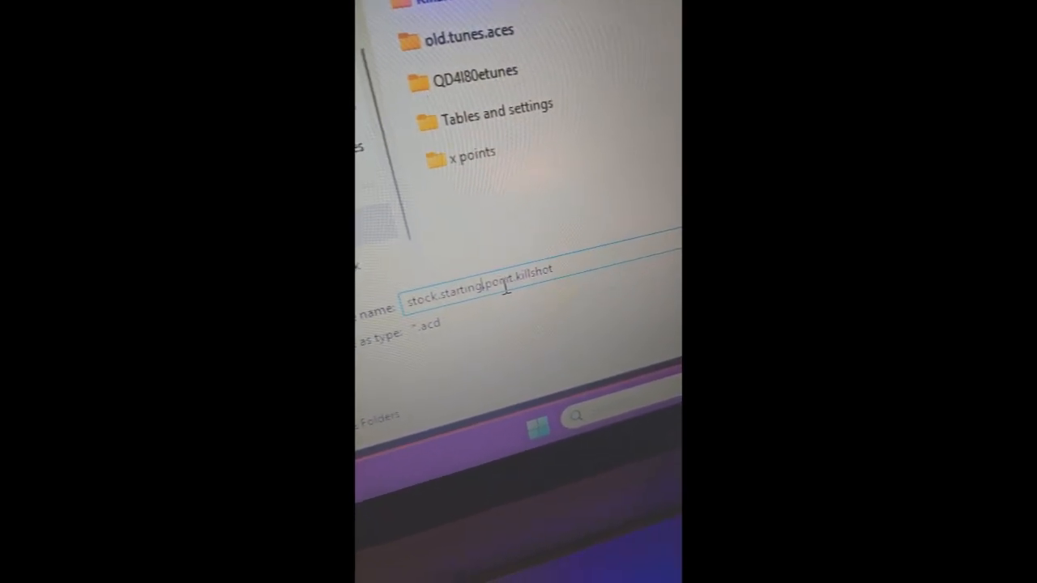
key(Return)
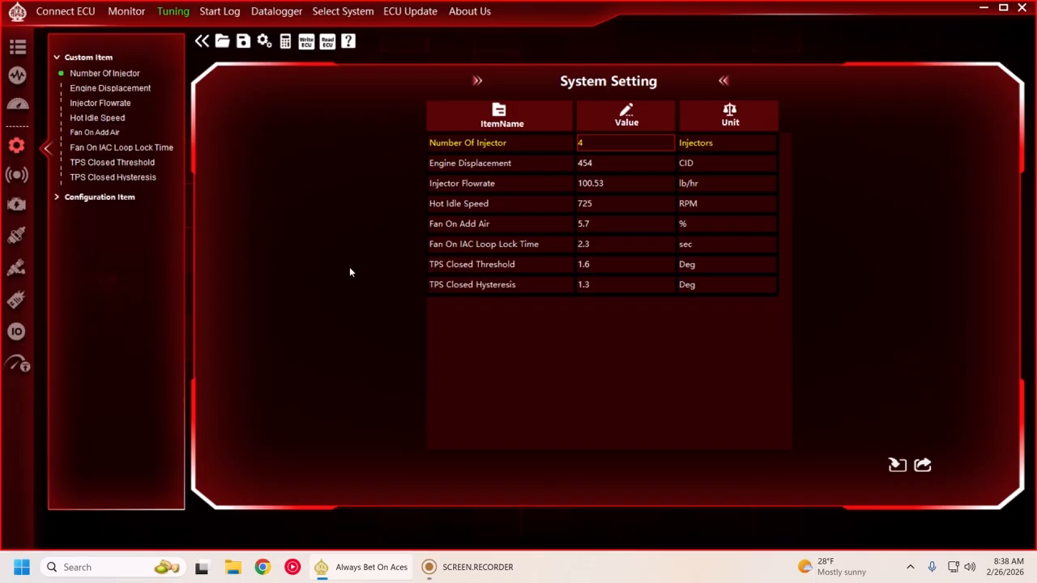
Step: Set Fan On Add Air to 0% and Fan On IAC Loop Lock Time to 0 sec in the system settings
click(594, 230)
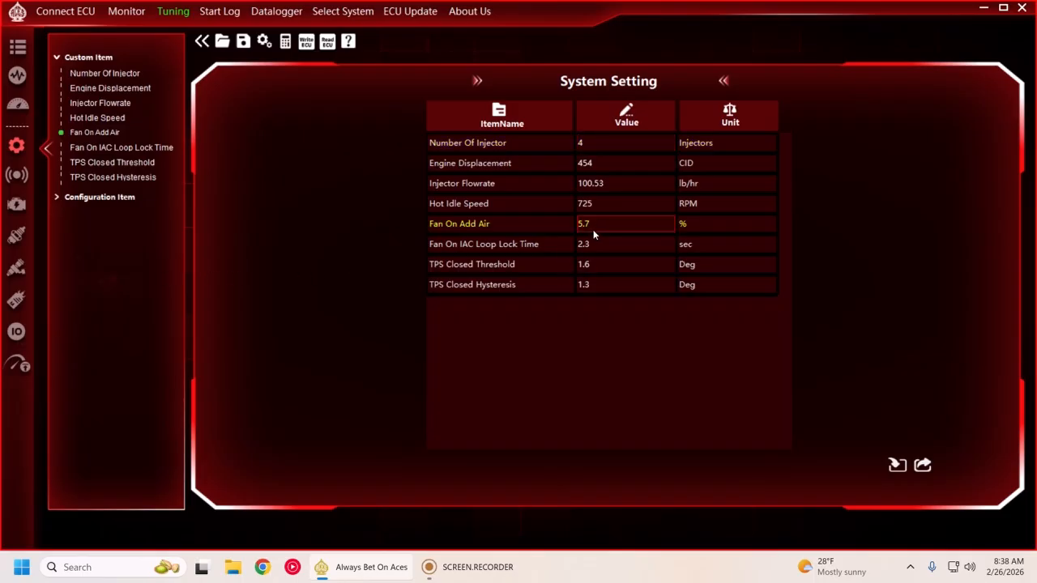
text(0)
key(Return)
text(0)
click(596, 282)
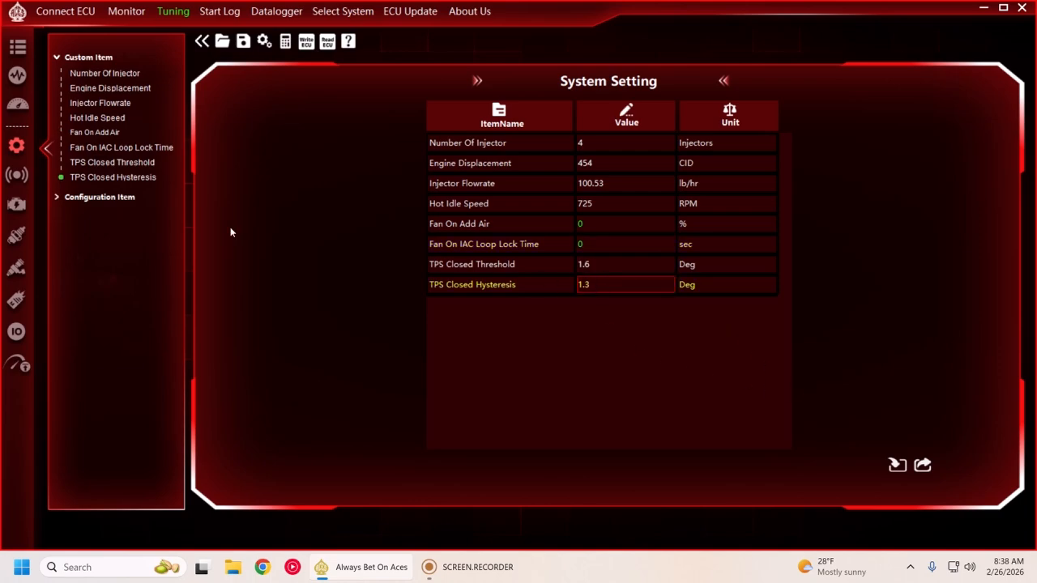
Step: Examine the system configuration items, the sensor settings, and the idle section's custom and configuration items
click(64, 199)
click(89, 213)
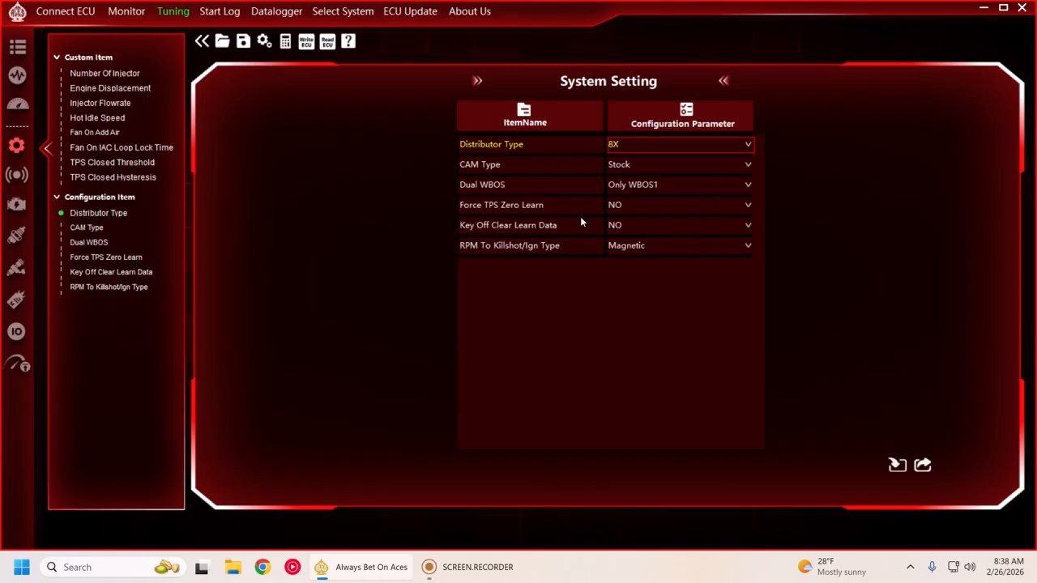
click(16, 174)
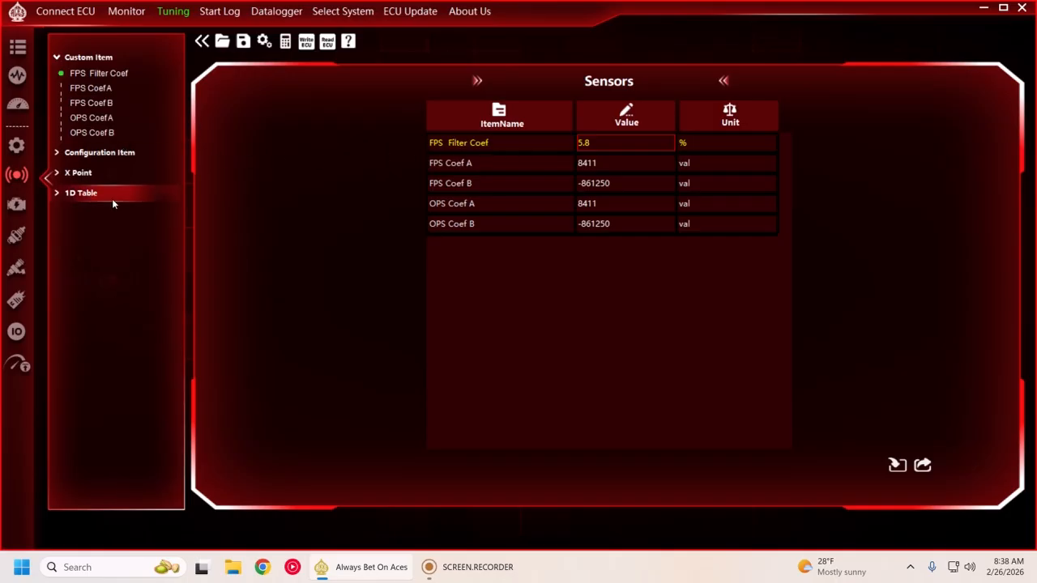
click(17, 205)
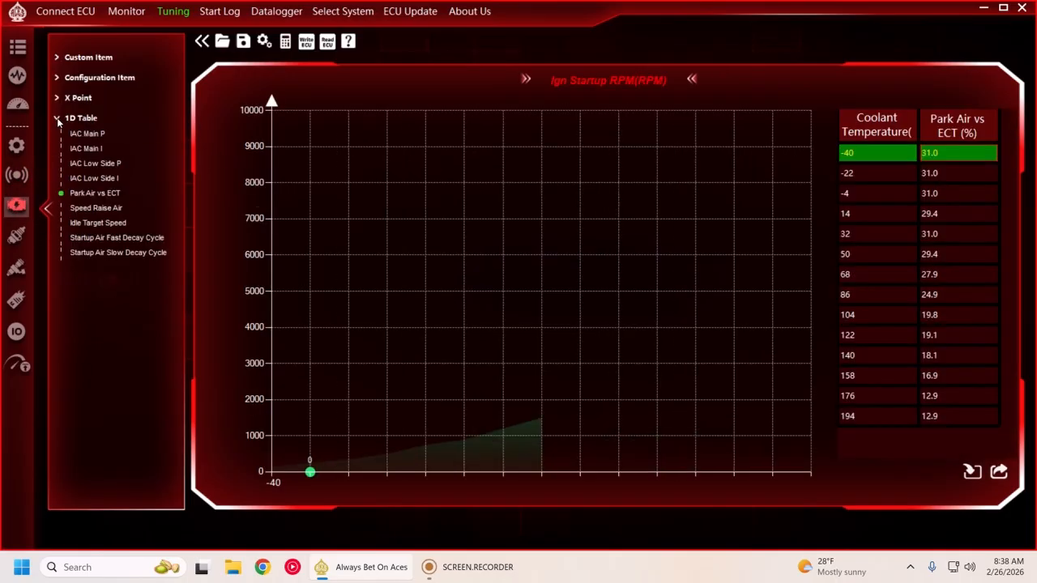
click(97, 57)
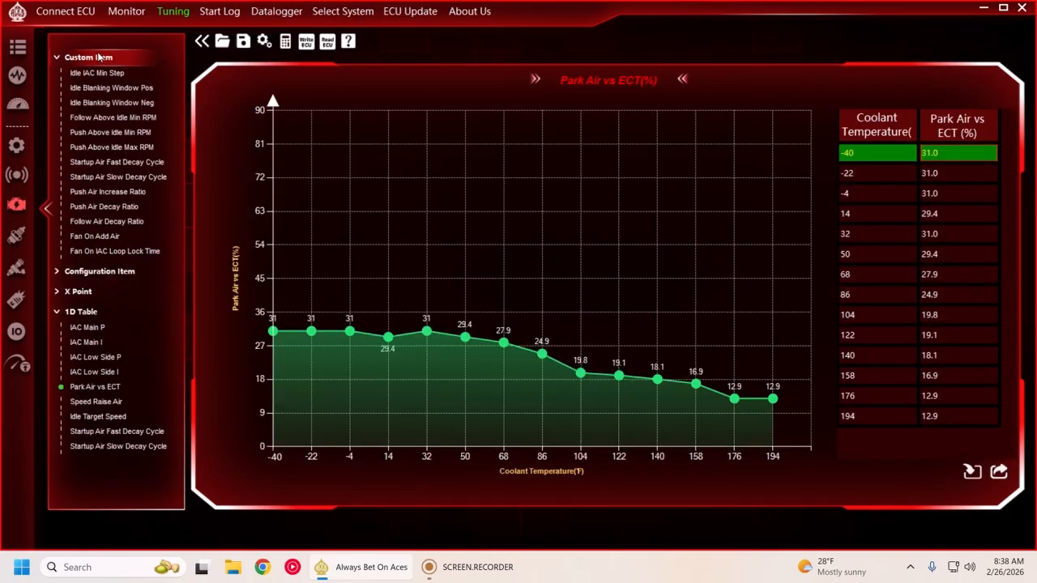
click(101, 73)
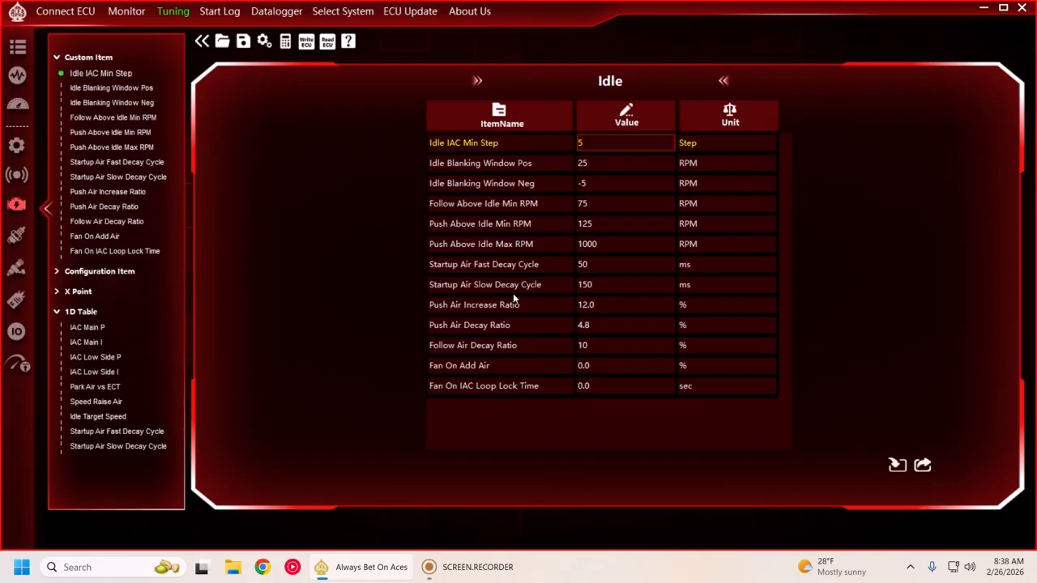
click(89, 272)
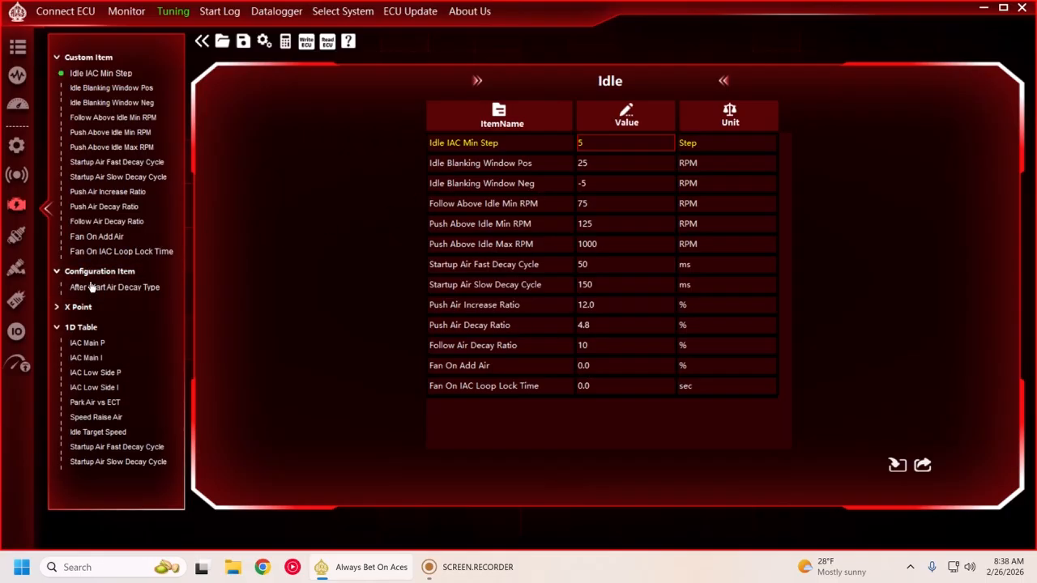
click(93, 272)
click(63, 56)
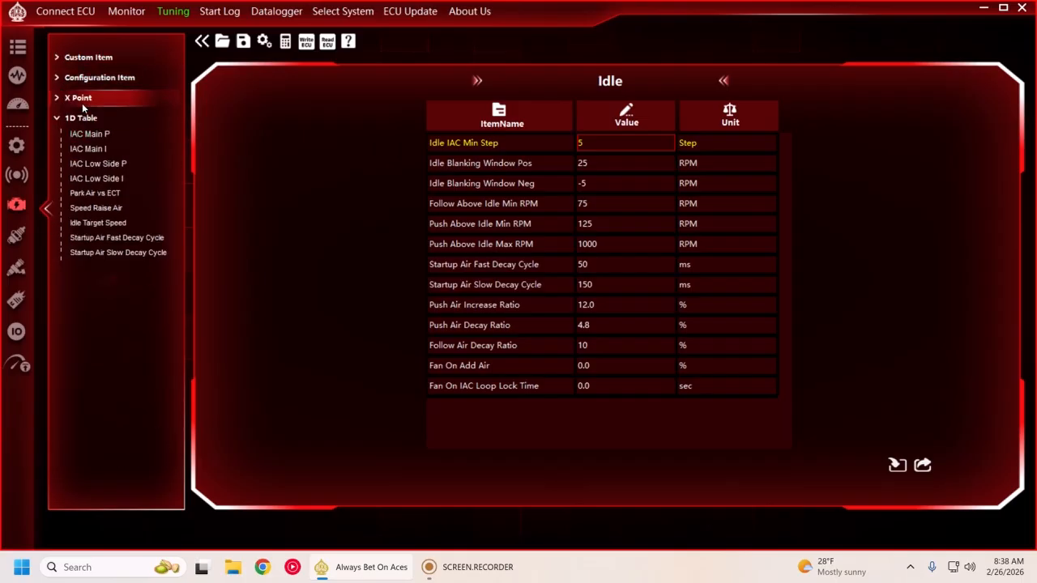
Step: Lower the entire Idle Target Speed table by two decrements, giving 1346 RPM at -40 °F and 728 RPM at 194 °F
click(90, 224)
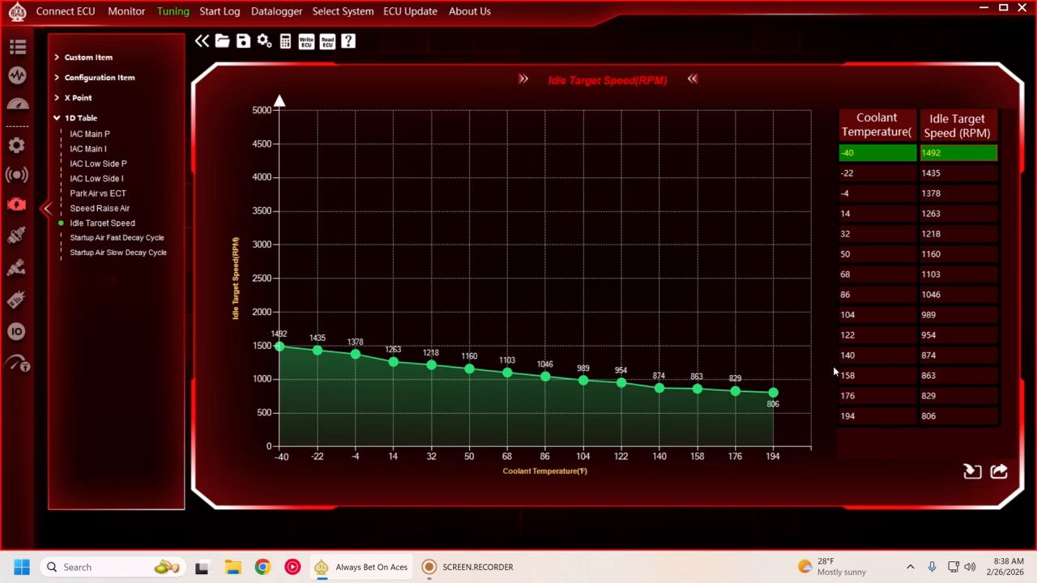
drag(891, 156, 1017, 484)
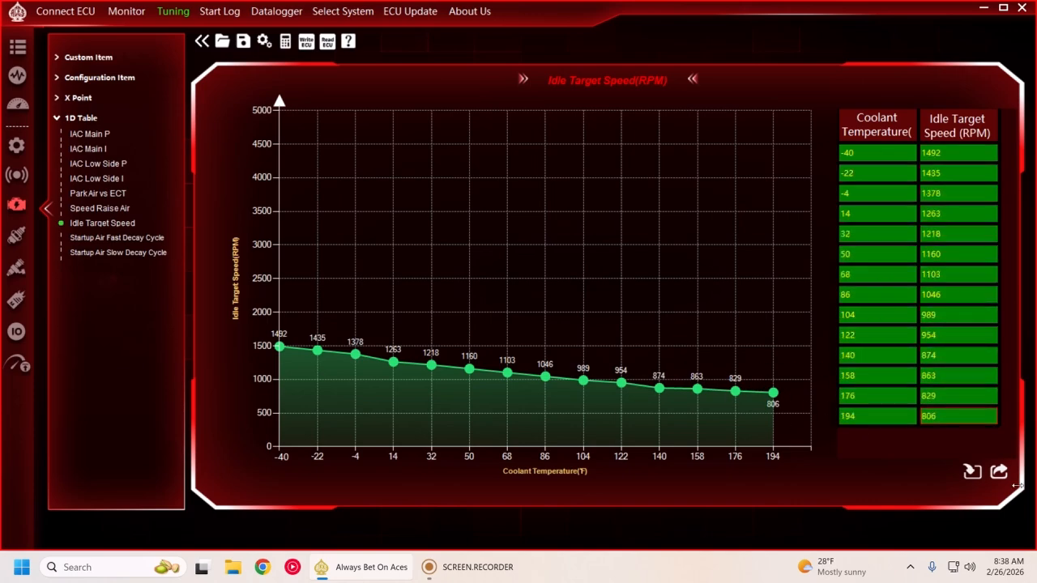
key(minus)
key(minus)
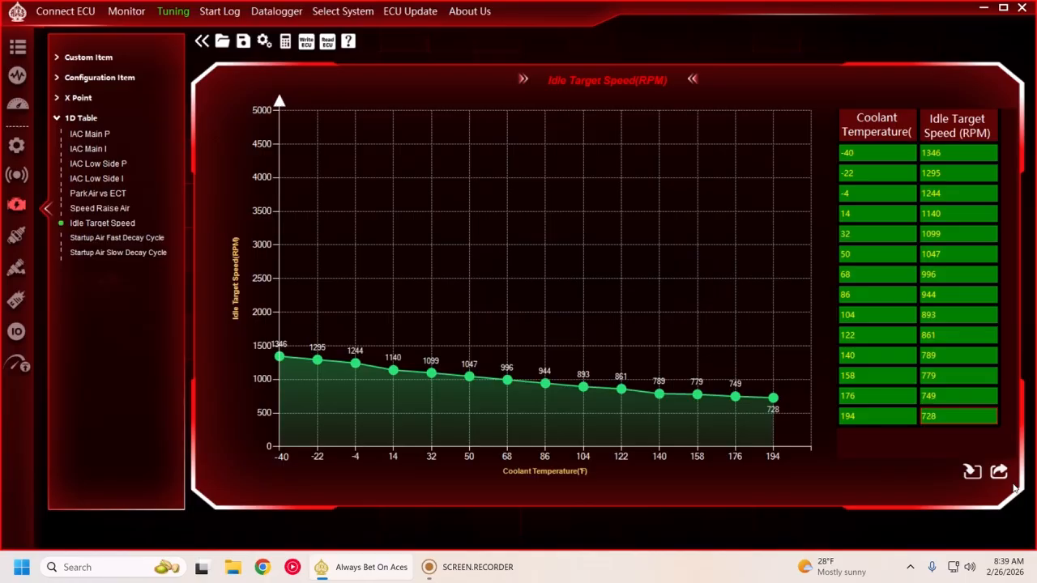
Step: Set the idle target speed to 775 RPM at 140 °F, 750 RPM at 158 °F and 735 RPM at 176 °F
click(936, 358)
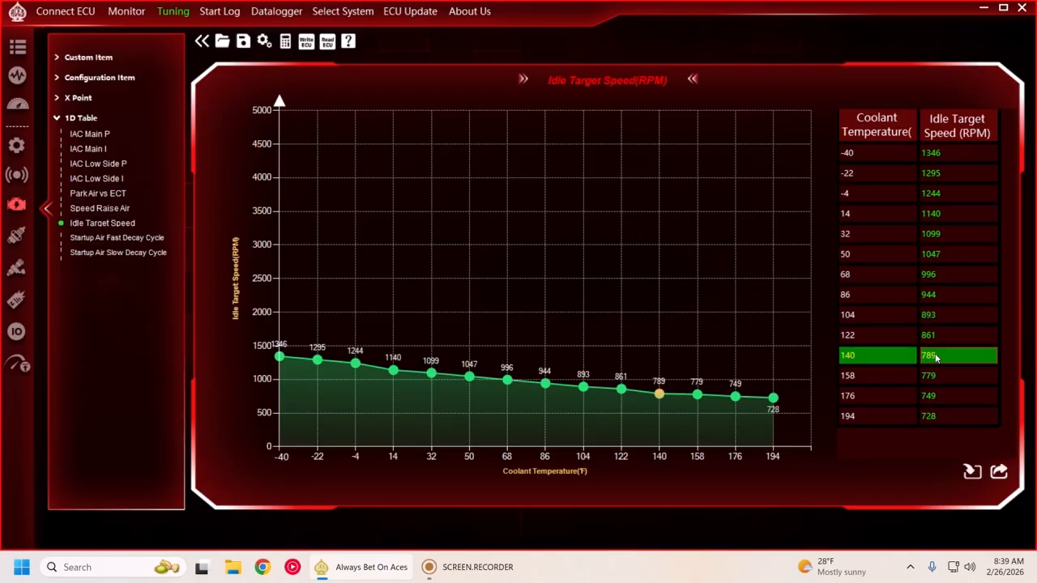
text(775)
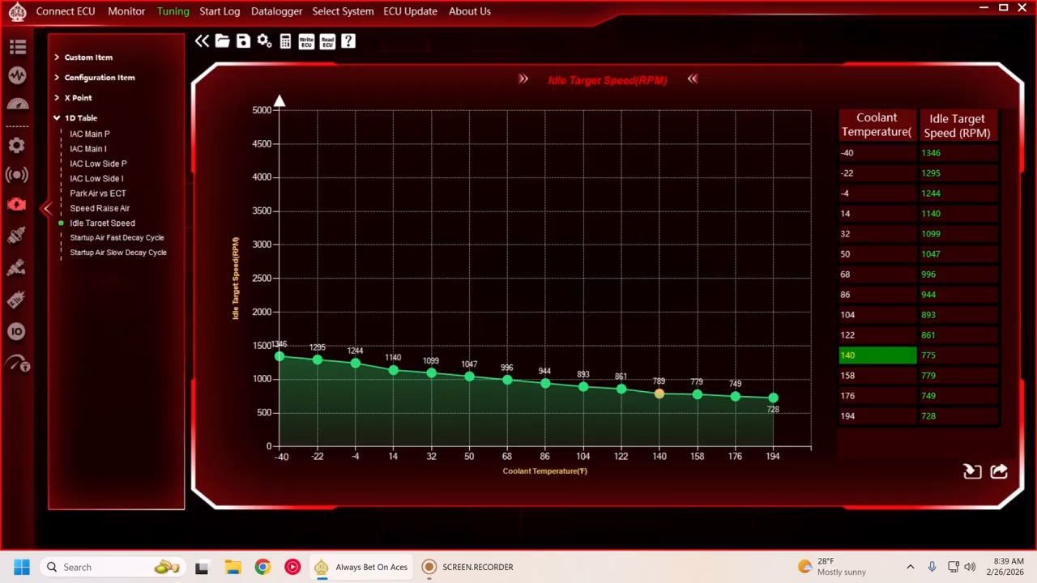
key(Return)
text(750)
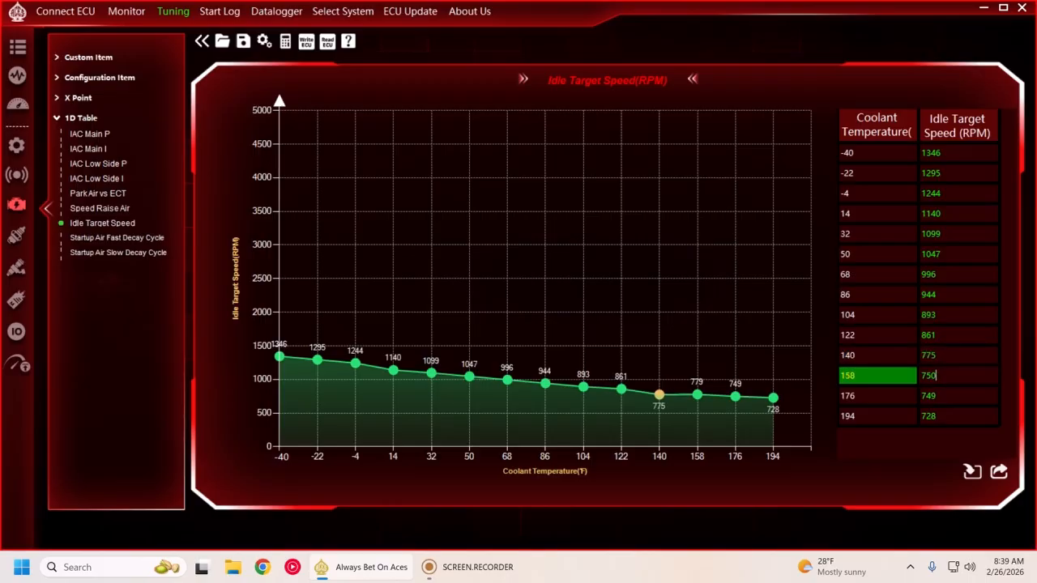
key(Return)
text(7)
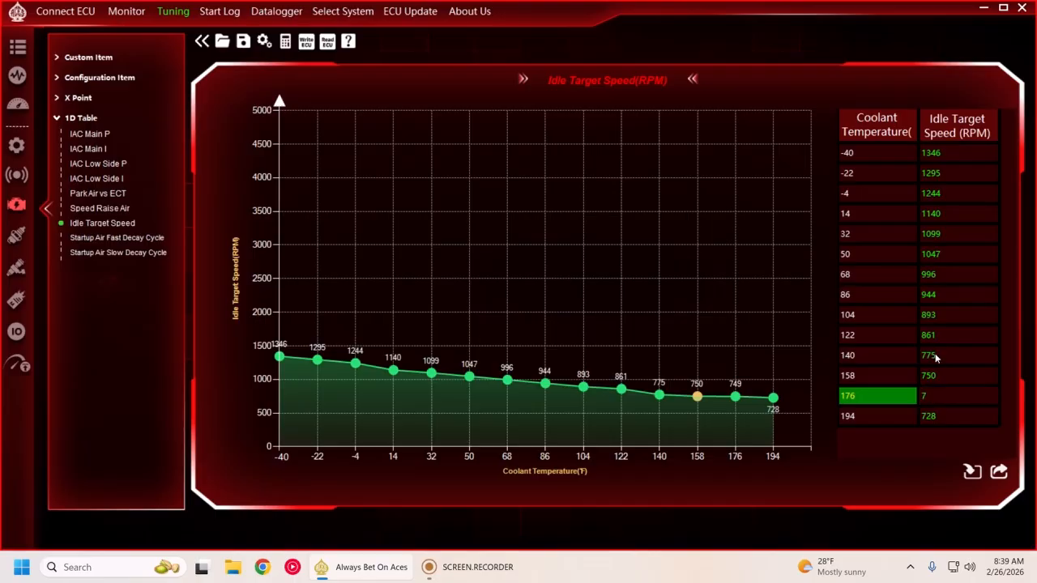
text(35)
key(Return)
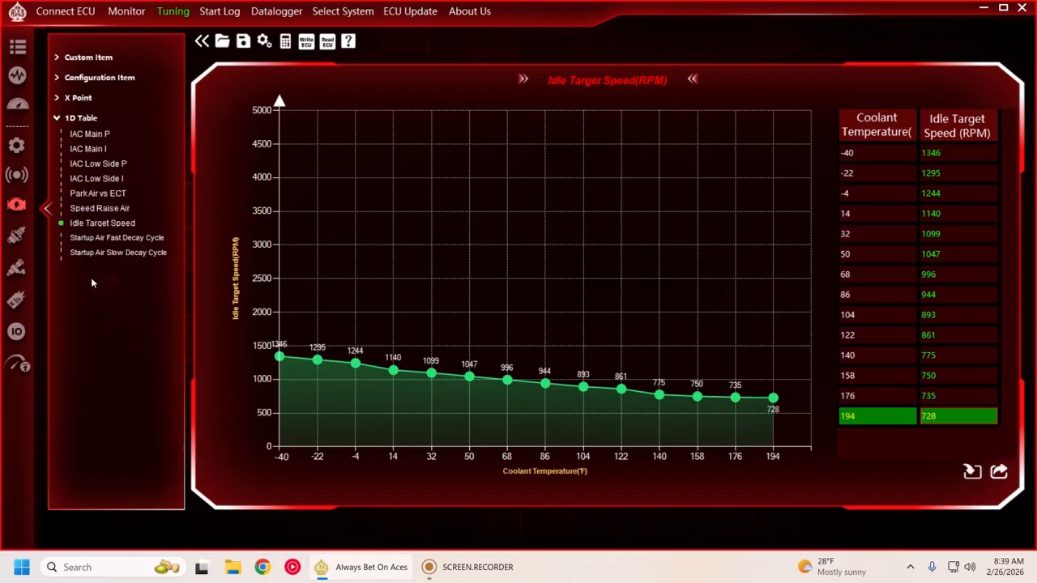
Step: Check the Hot Idle Speed in the system settings and set the 194 °F idle target speed to 725 RPM
click(18, 146)
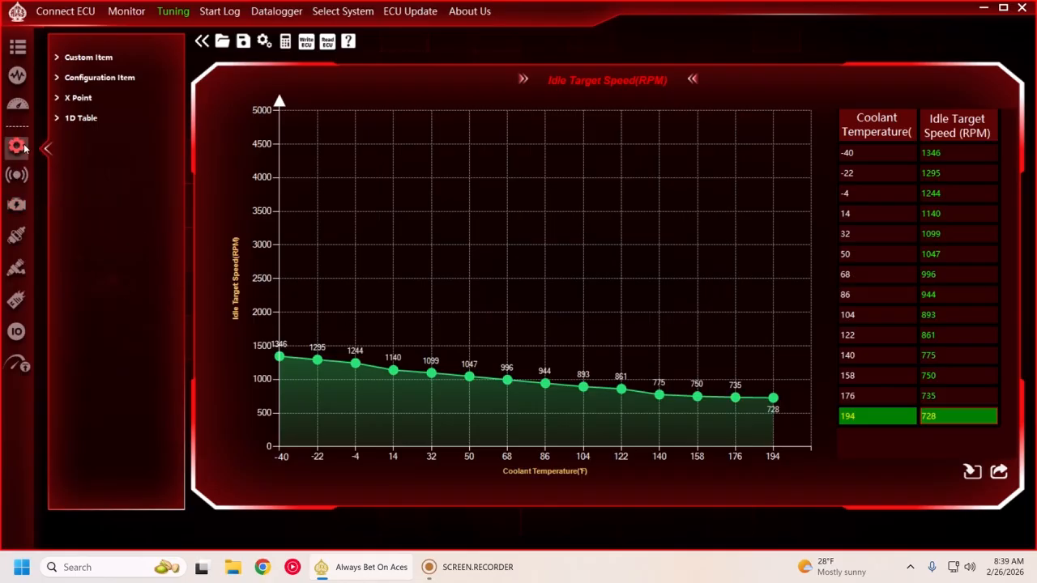
click(110, 53)
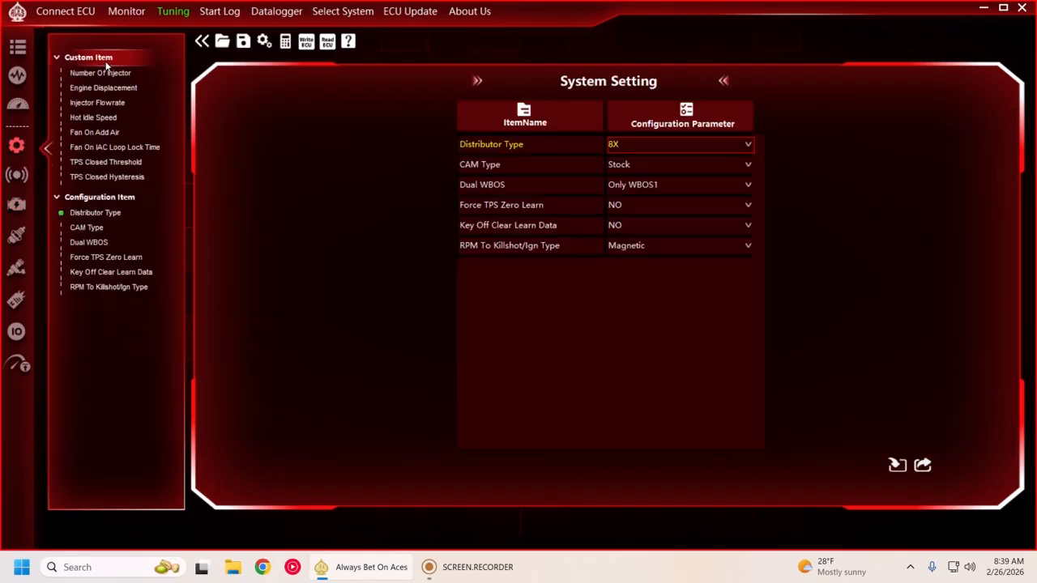
click(94, 119)
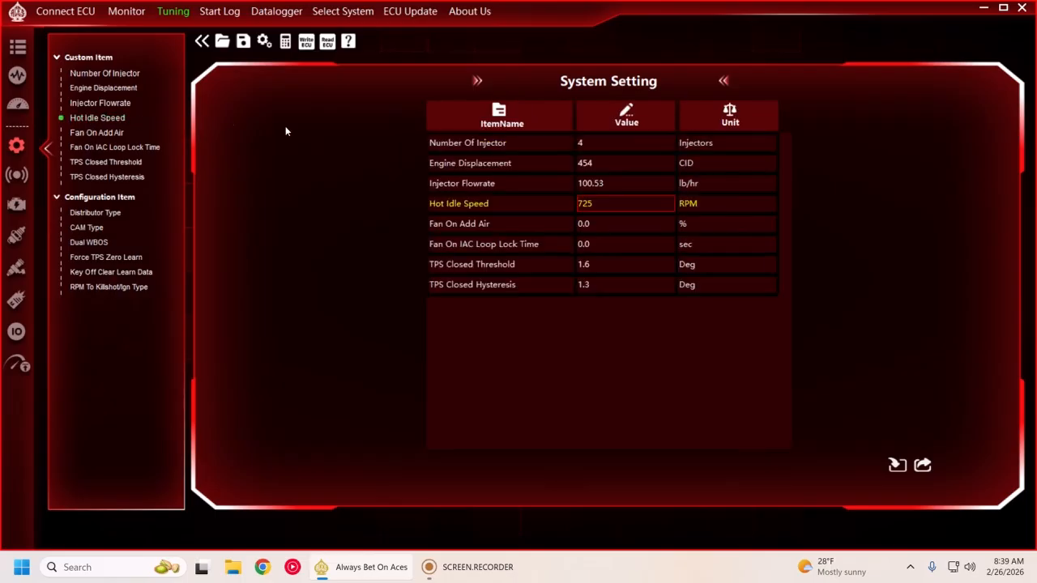
click(18, 204)
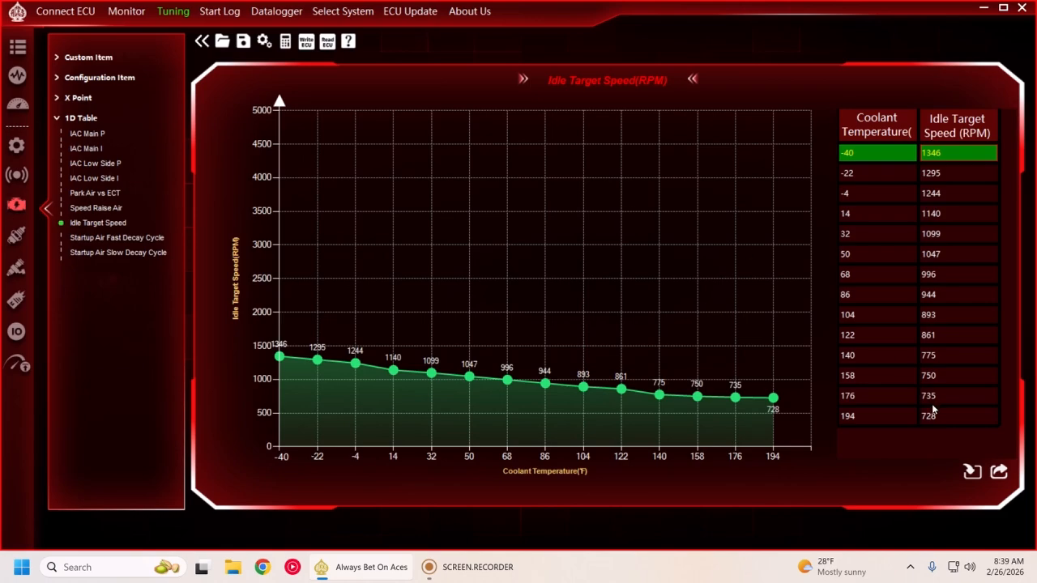
click(934, 418)
text(725)
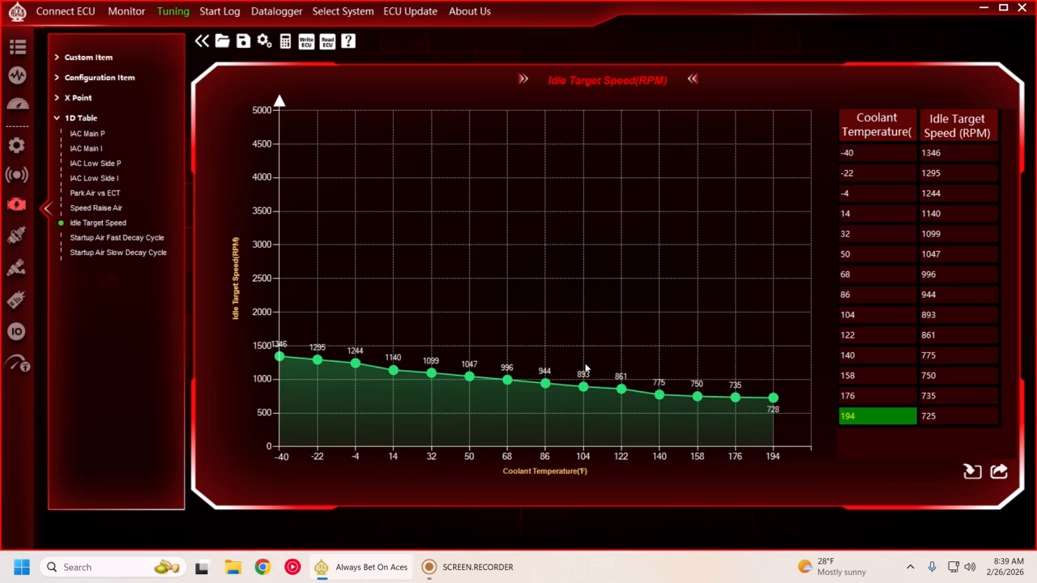
key(Return)
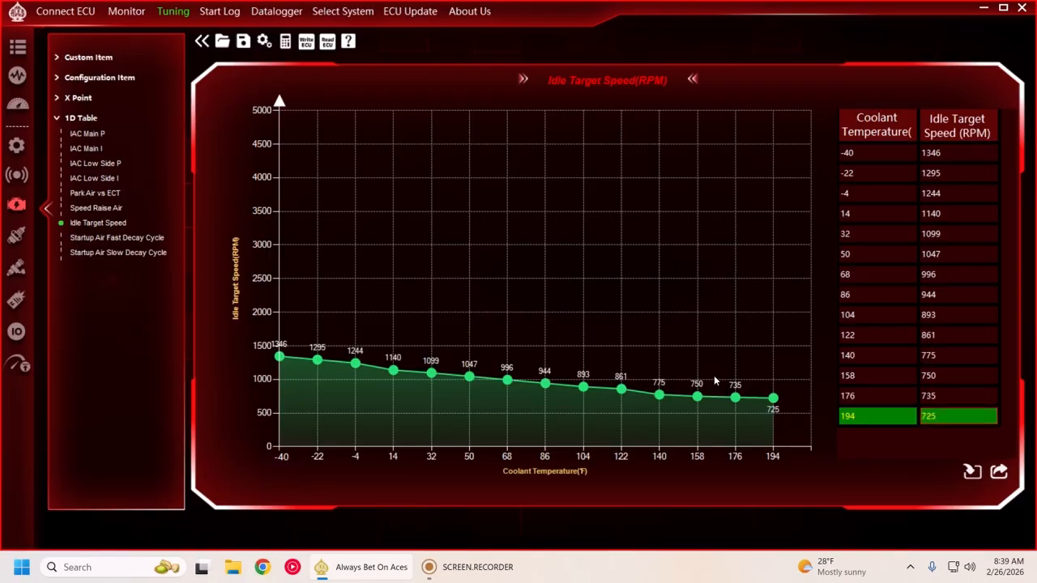
Step: Interpolate the whole Park Air vs ECT column between its end values and lower it two decrements, giving 30.4% at -40 °F and 12.7% at 194 °F
click(429, 374)
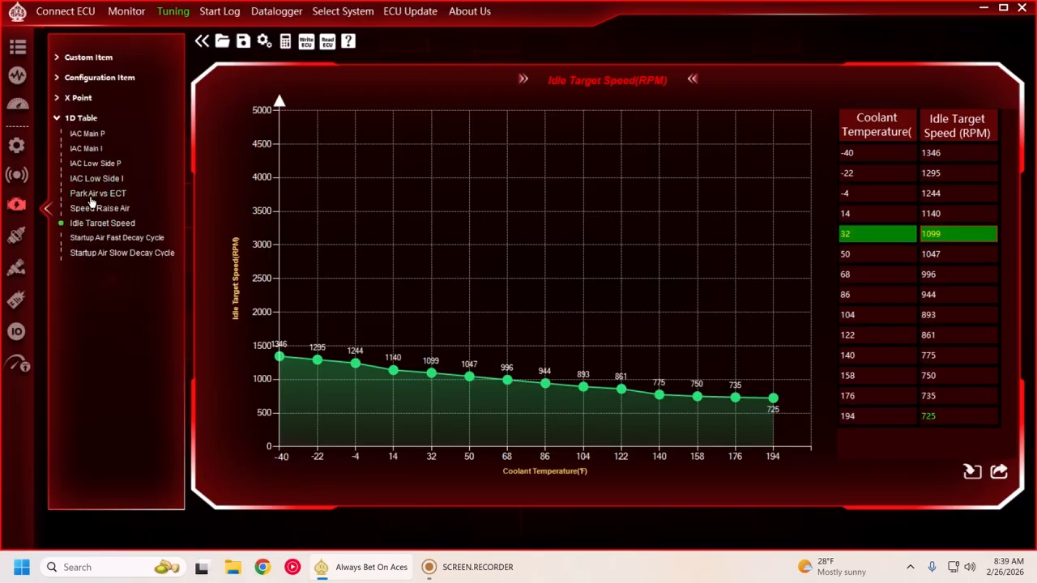
click(99, 195)
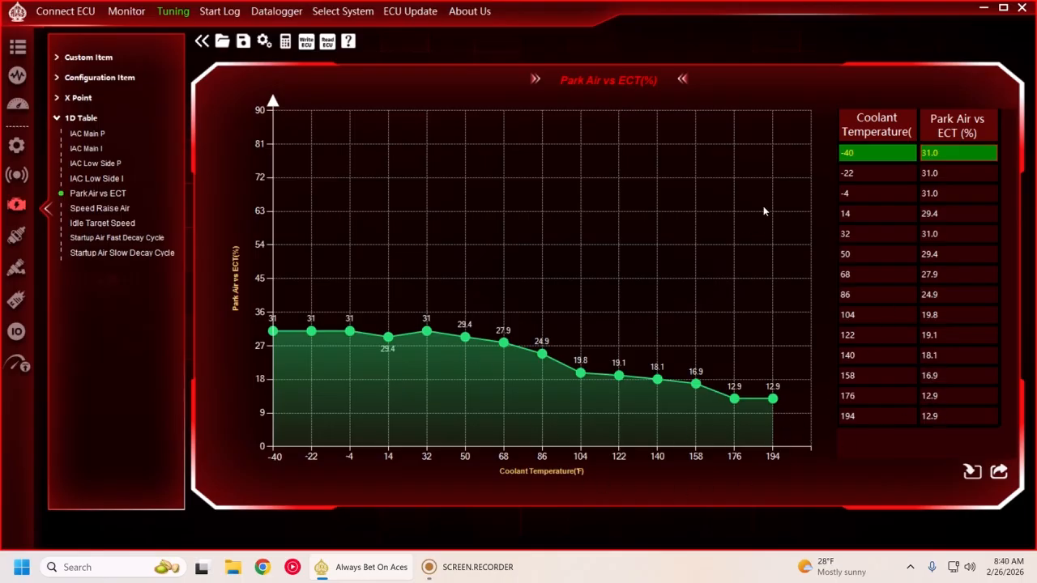
drag(867, 154, 958, 416)
right_click(961, 371)
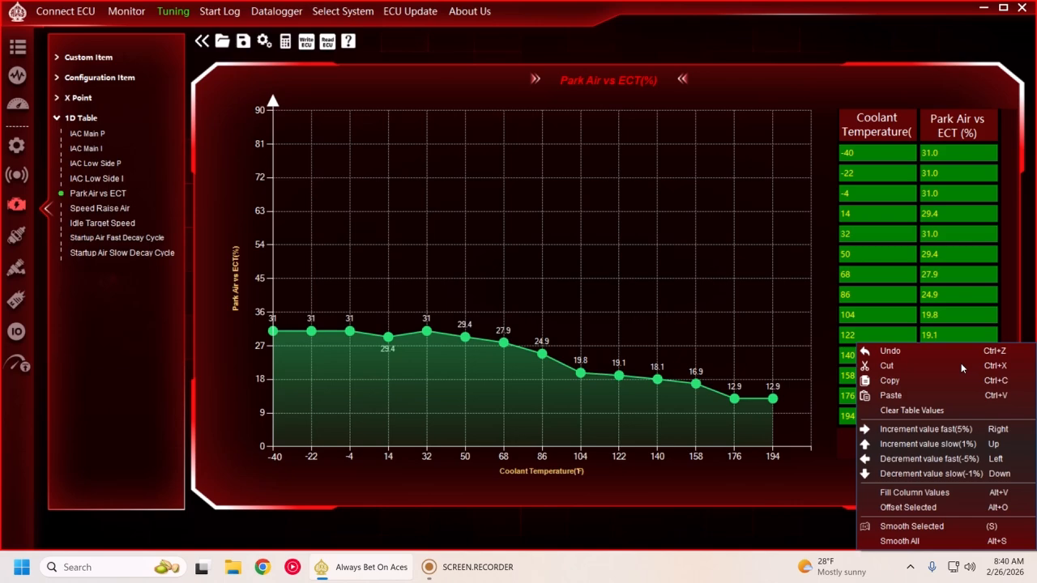
click(911, 494)
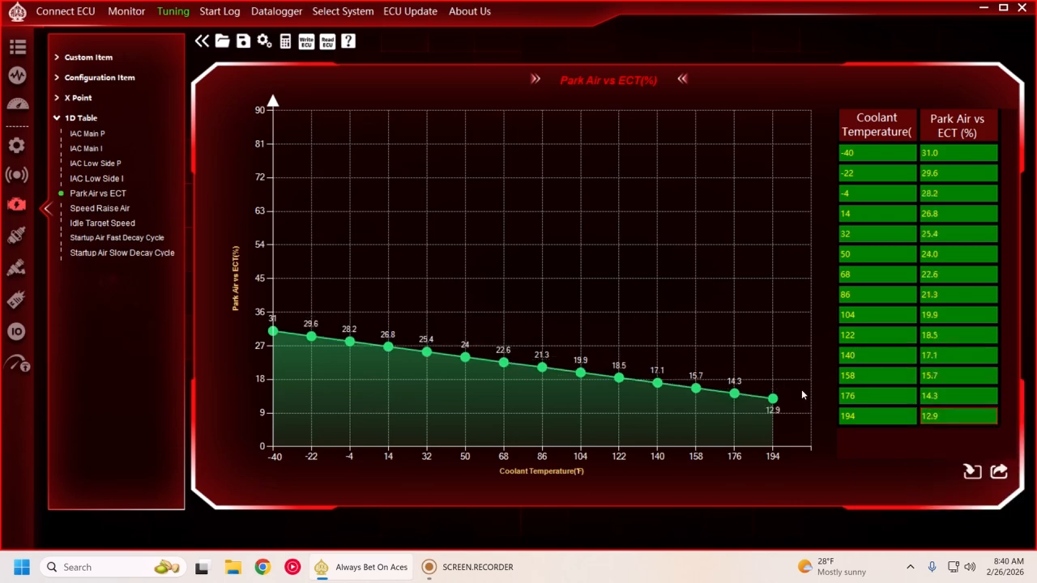
key(minus)
key(minus)
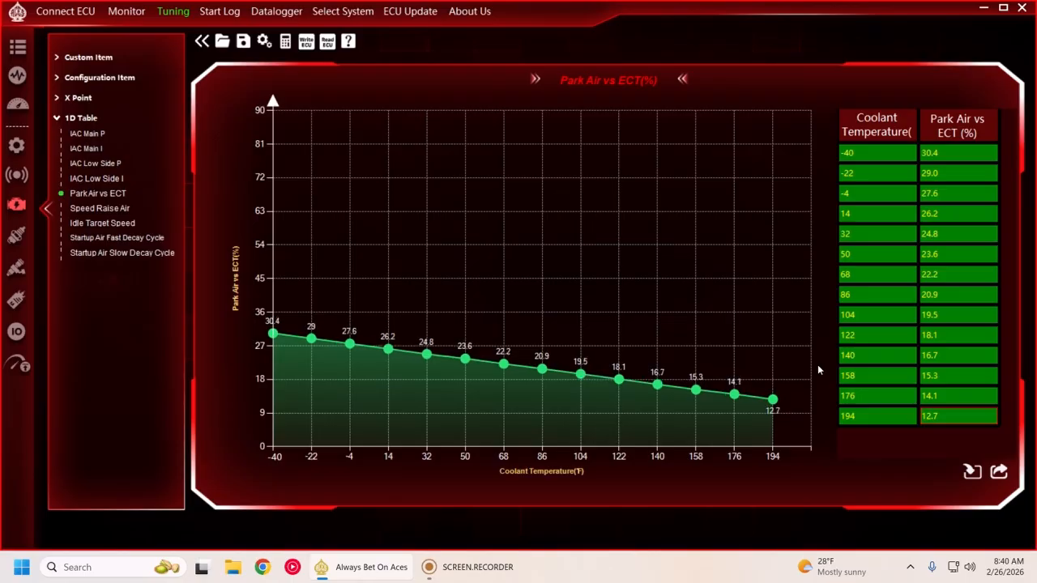
click(848, 357)
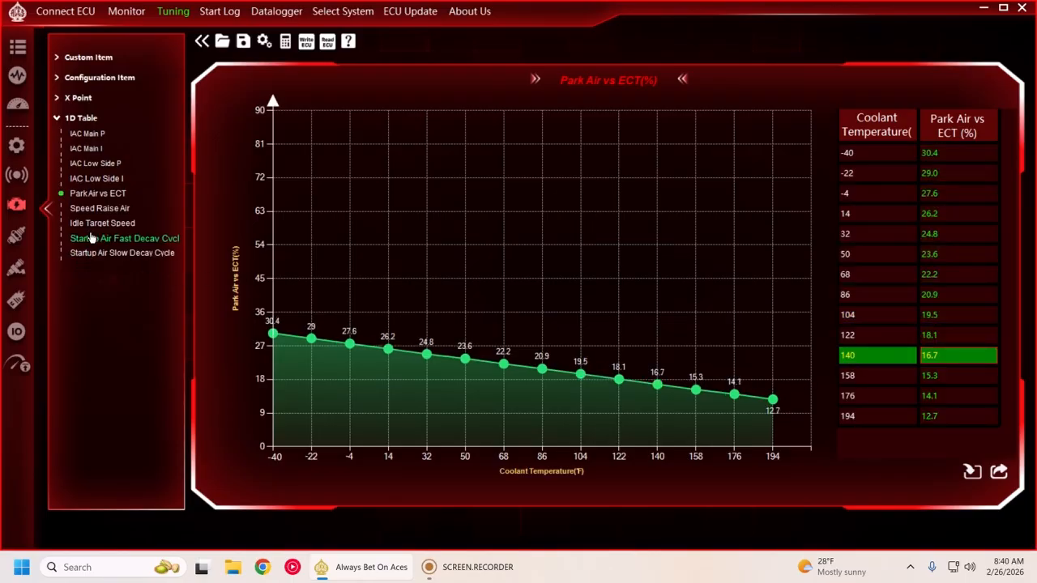
Step: Set the spark custom items Ign Advance Min to 0 degrees and Ign Advance Max to 31 degrees
click(15, 234)
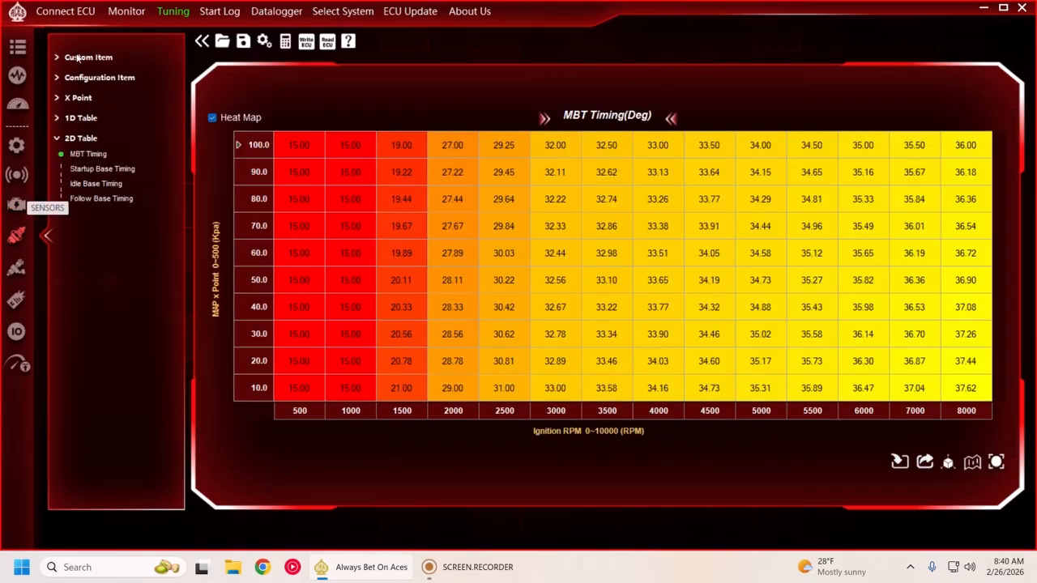
click(77, 57)
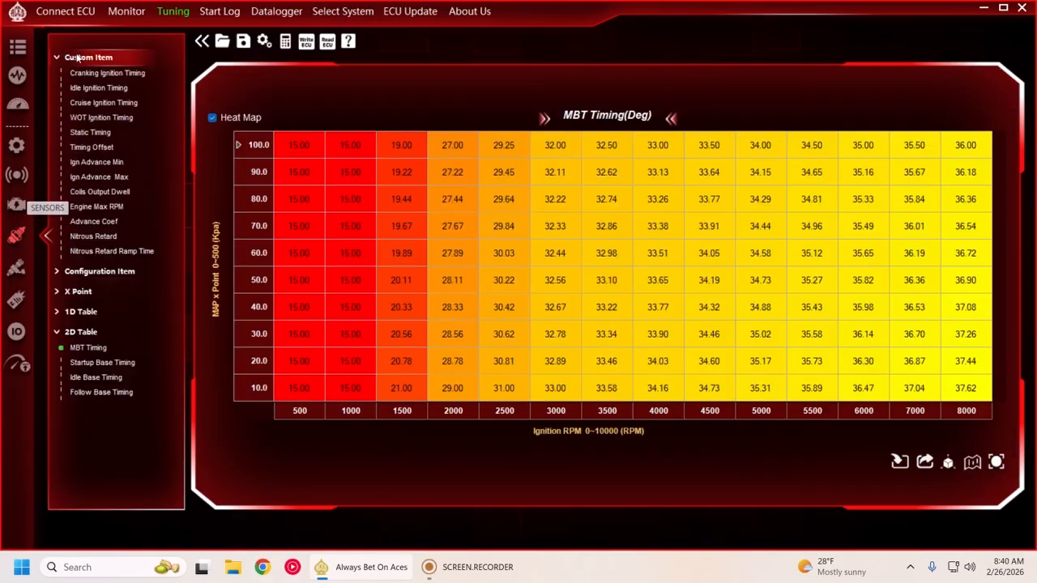
click(86, 74)
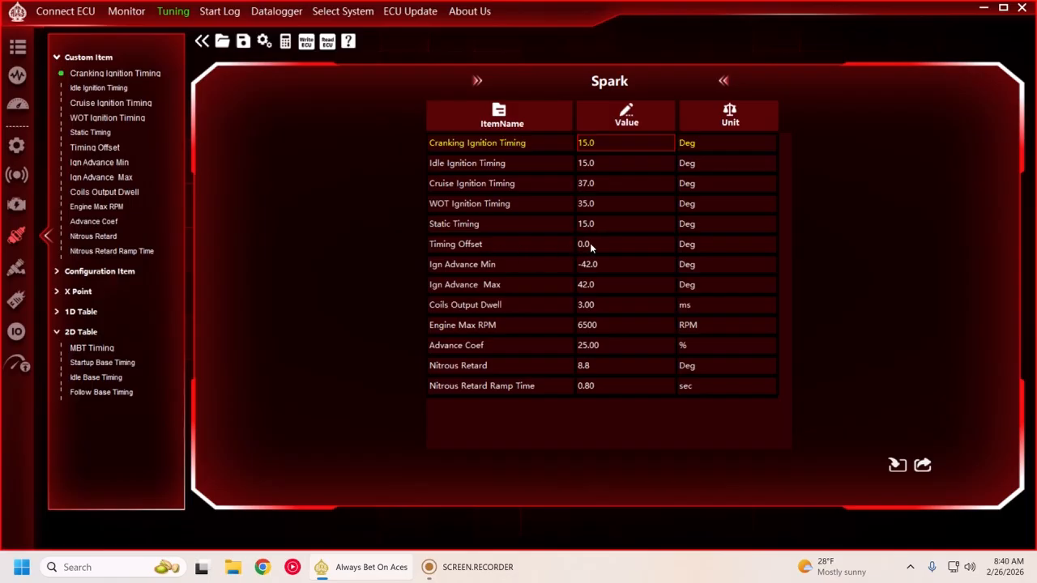
click(589, 266)
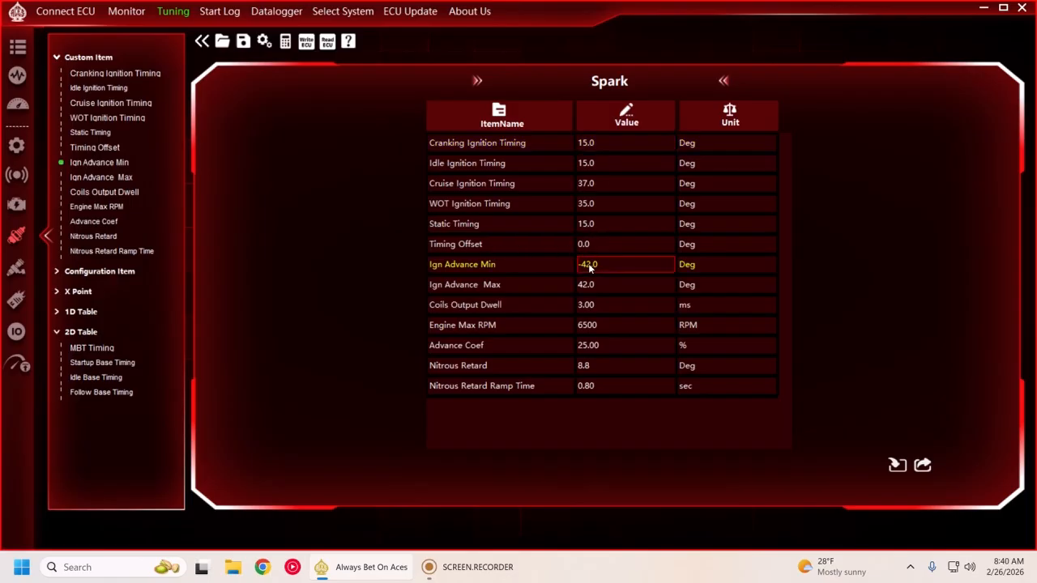
text(0)
key(Return)
click(593, 285)
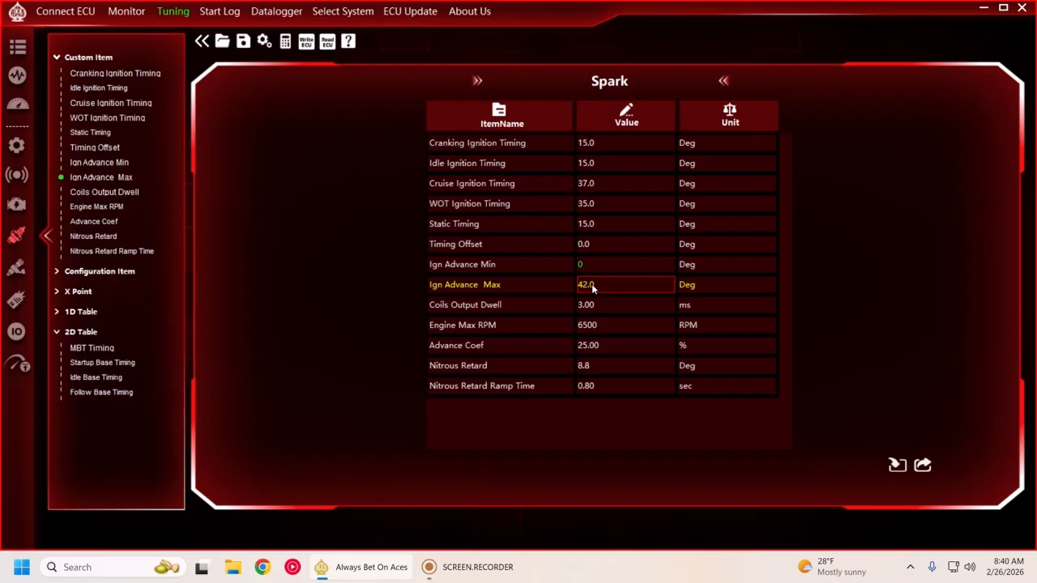
text(31)
key(Return)
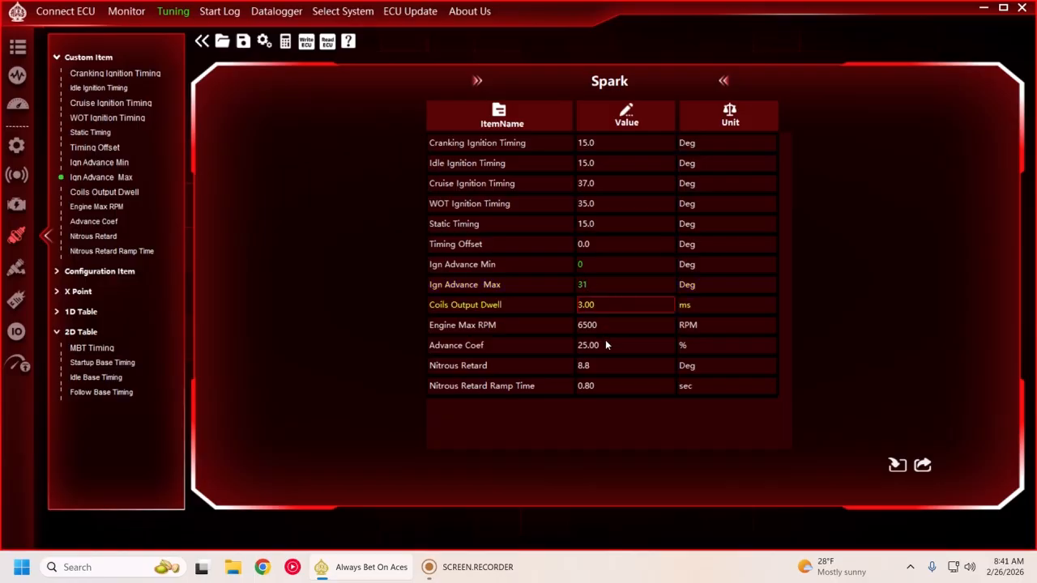
Step: Set the Ignition Timing Base Type in the spark configuration items to 2D Table
click(71, 57)
click(71, 77)
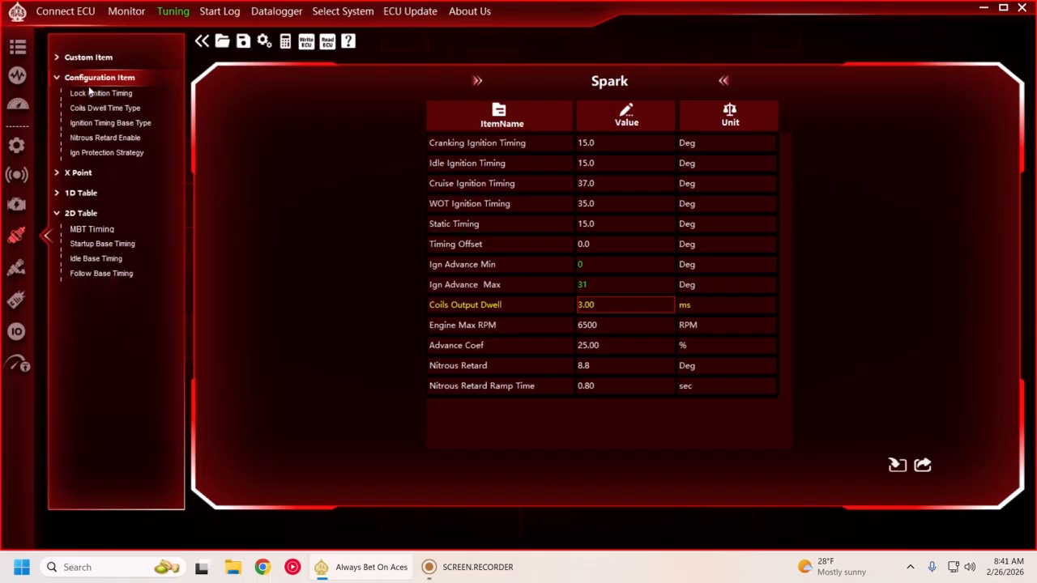
click(97, 94)
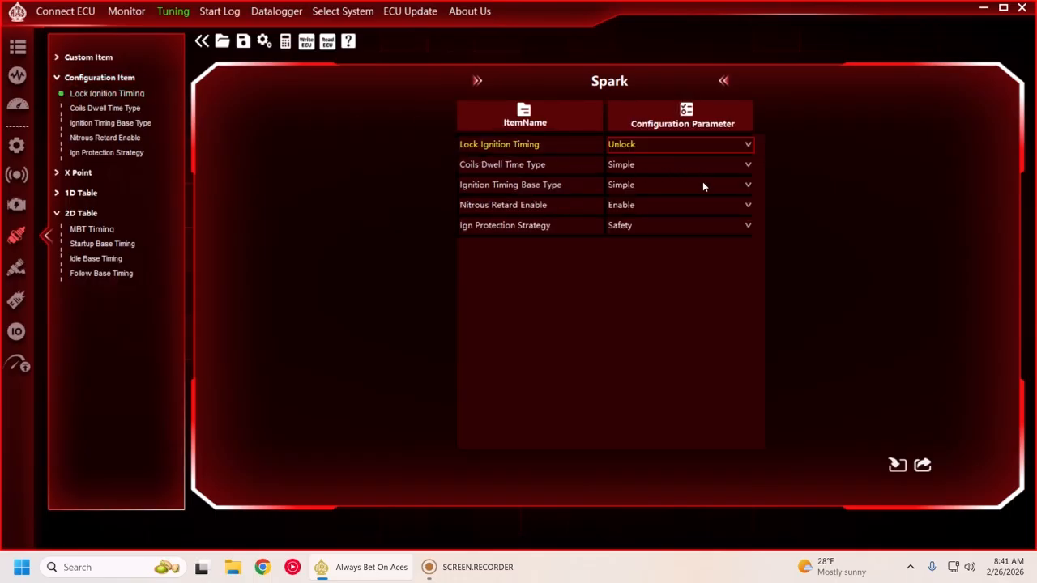
click(738, 184)
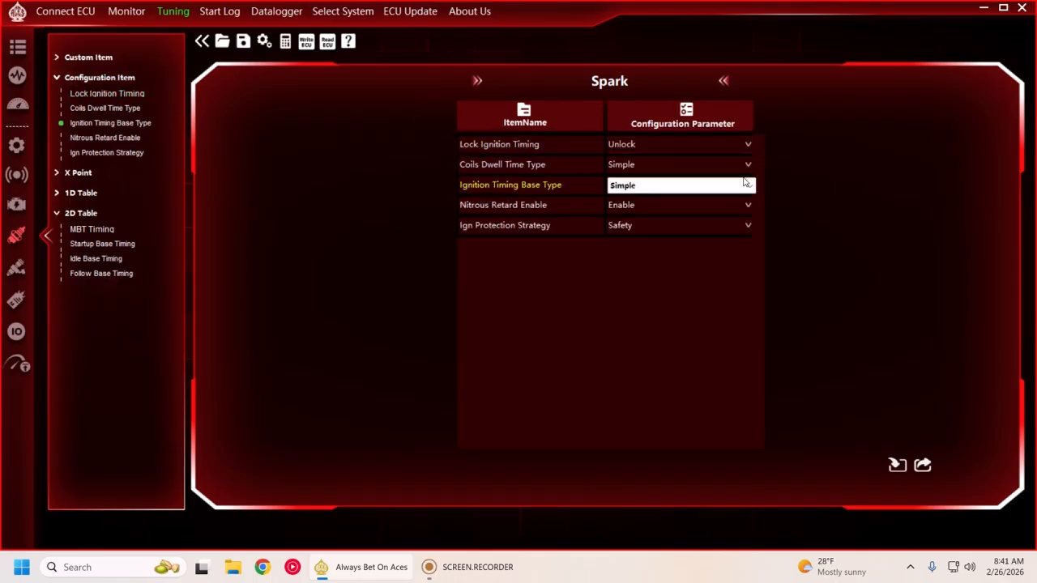
click(741, 187)
click(734, 199)
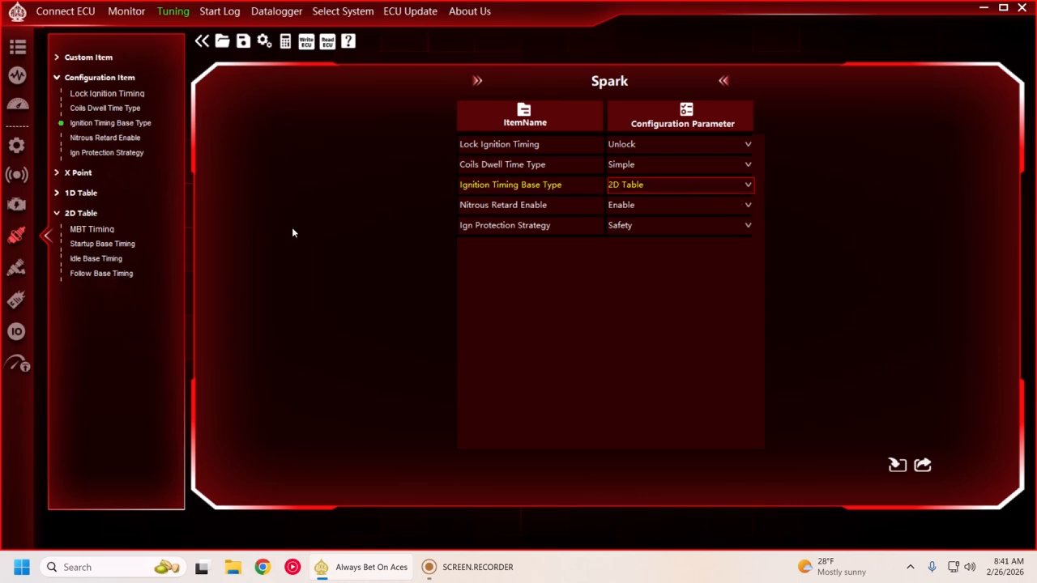
Step: Set the second Ignition RPM axis point to 750 and the third to 850
click(78, 175)
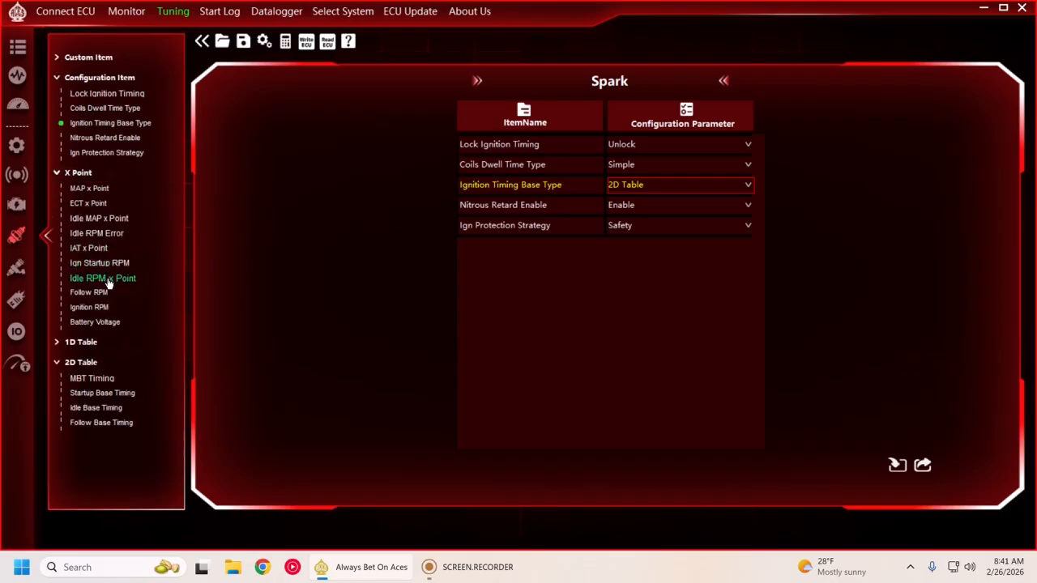
click(95, 310)
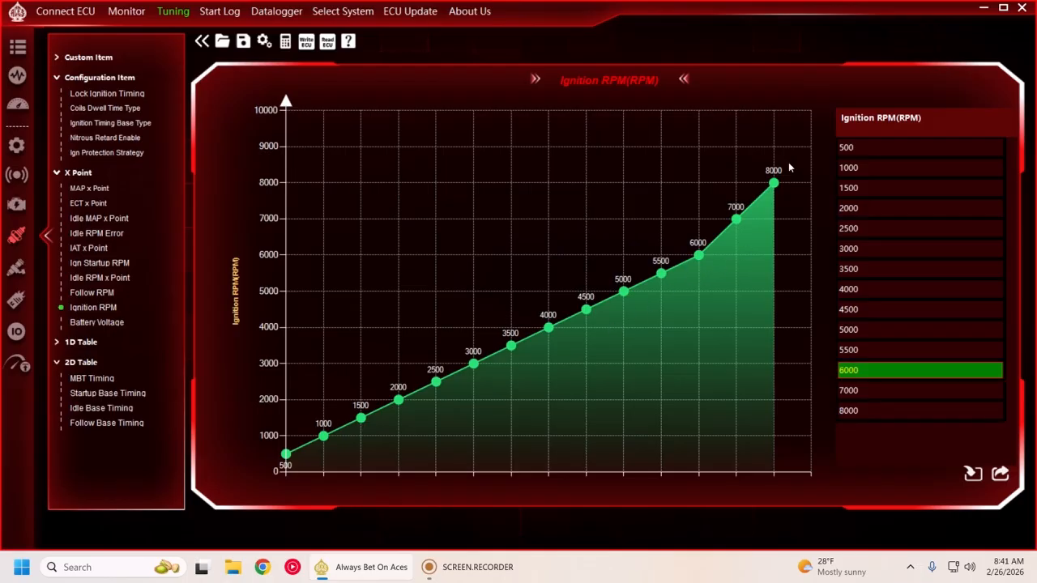
click(851, 169)
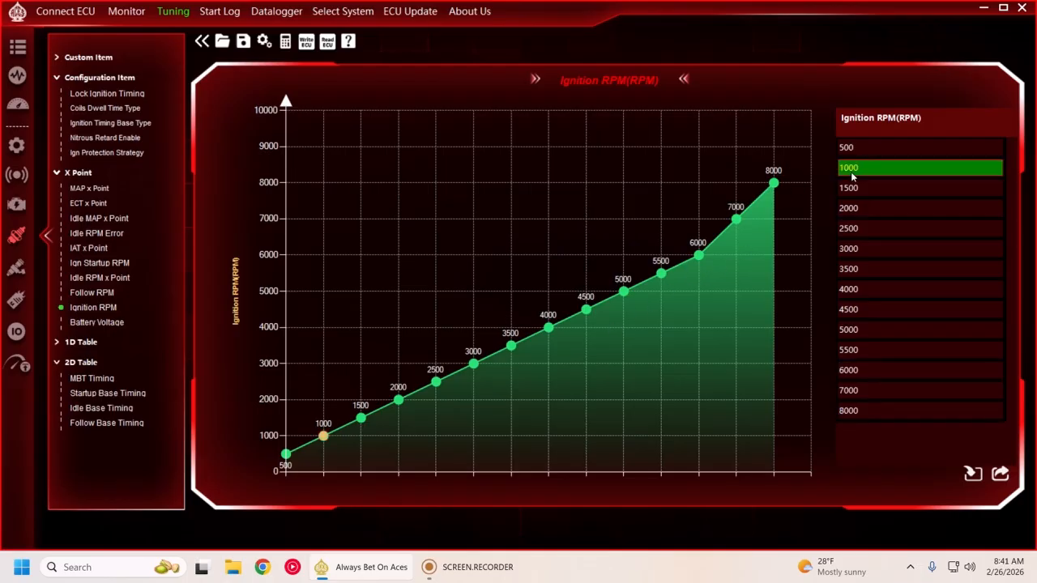
text(750)
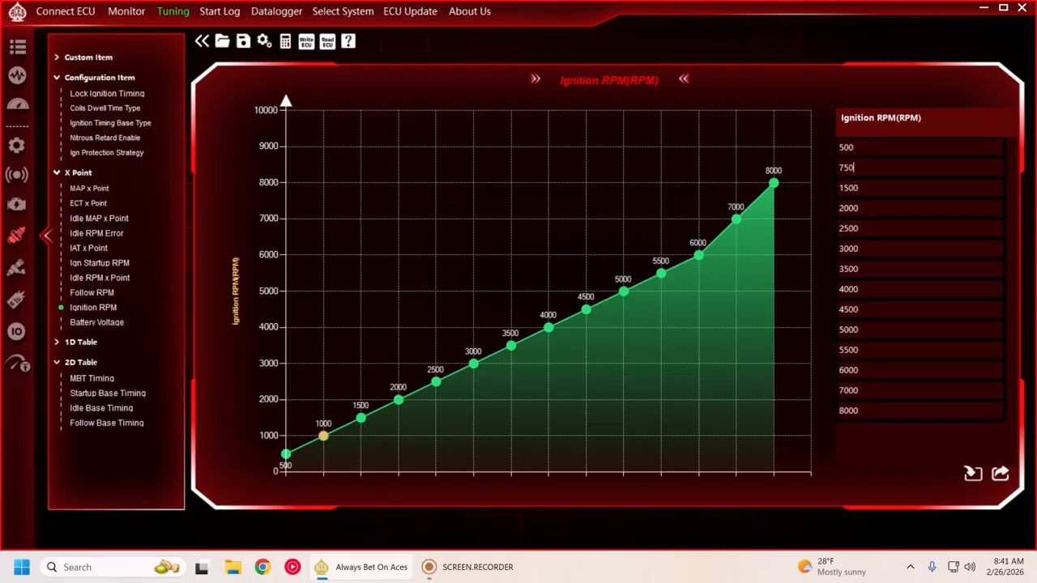
key(Return)
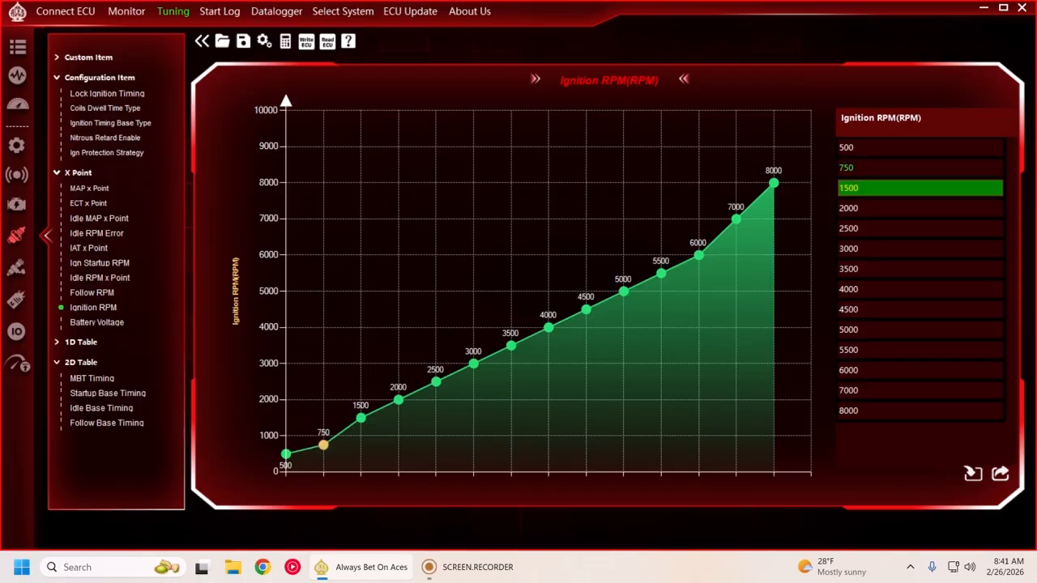
text(900)
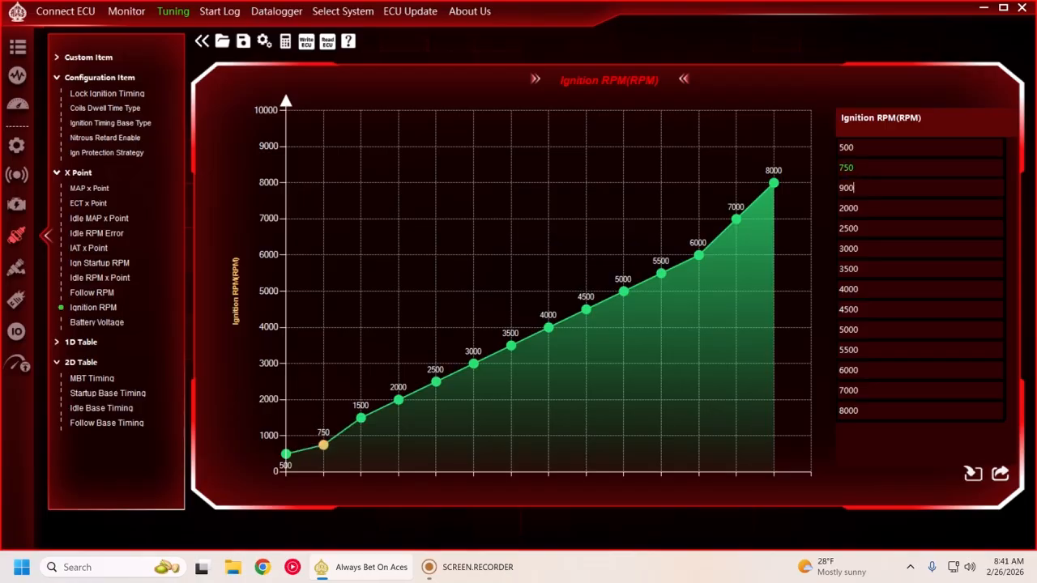
key(BackSpace)
key(BackSpace)
key(BackSpace)
text(85)
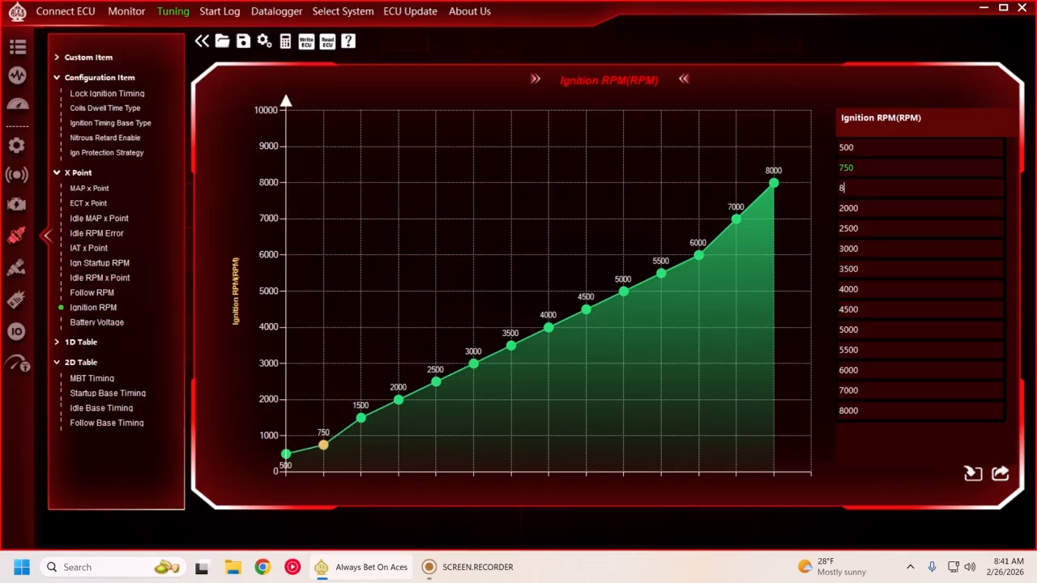
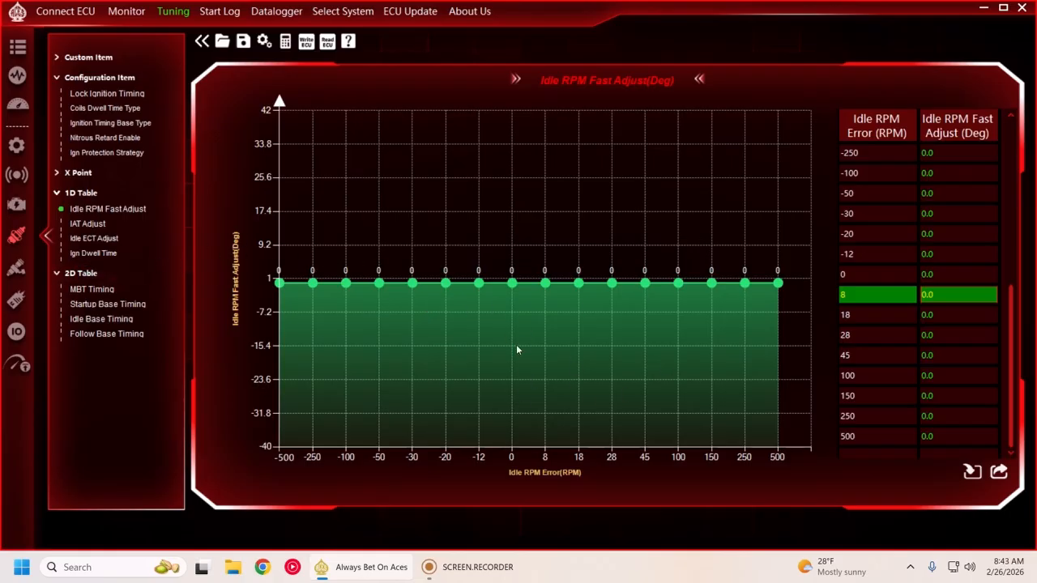
Step: Examine the Idle ECT Adjust timing values across the coolant temperature points
click(89, 242)
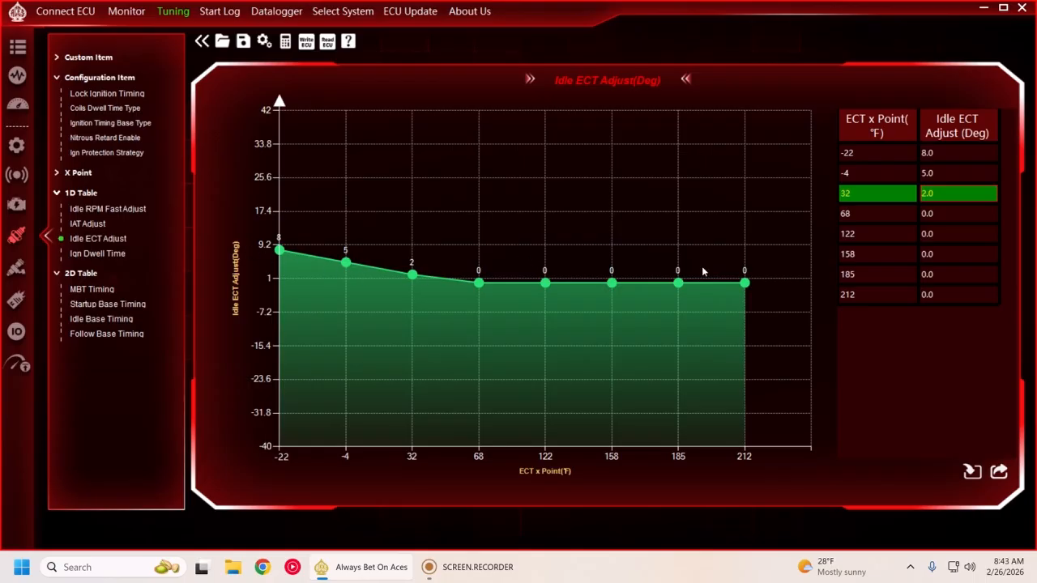
click(79, 274)
click(81, 275)
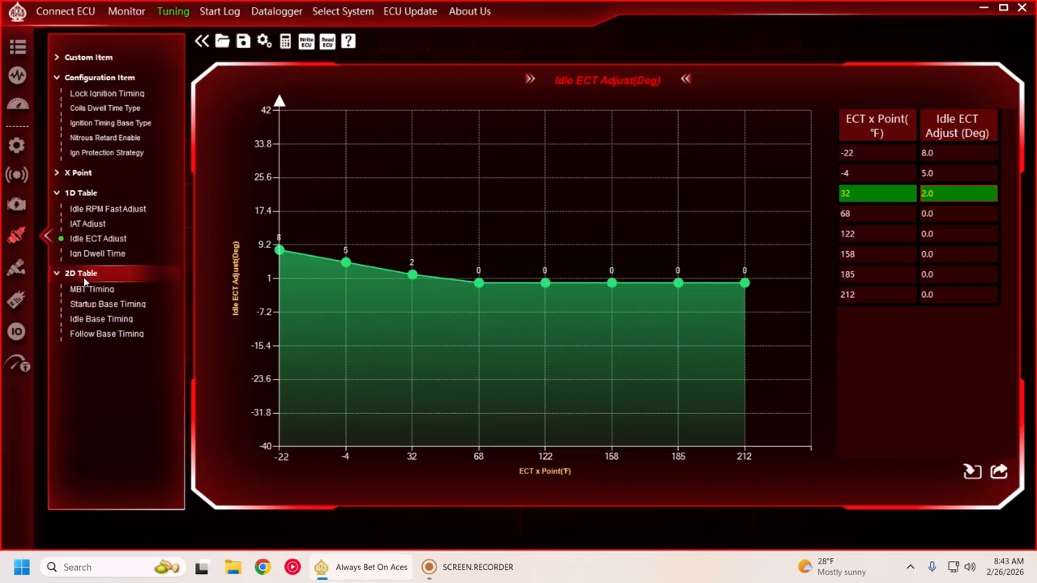
Step: Fill the MBT Timing cells at 500 and 750 RPM for 10 to 30 kPa with 18 degrees
click(86, 290)
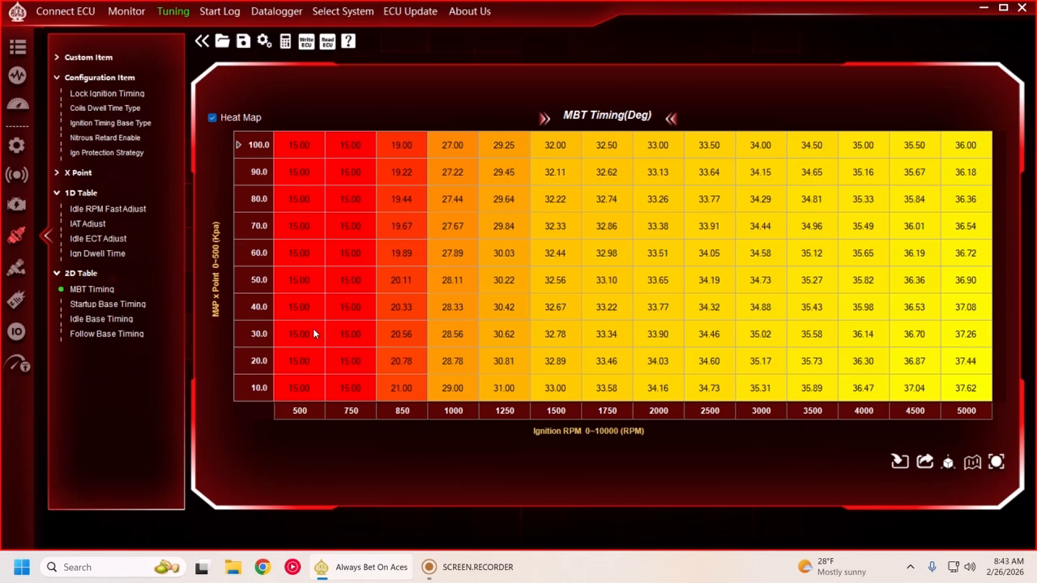
drag(278, 332, 355, 389)
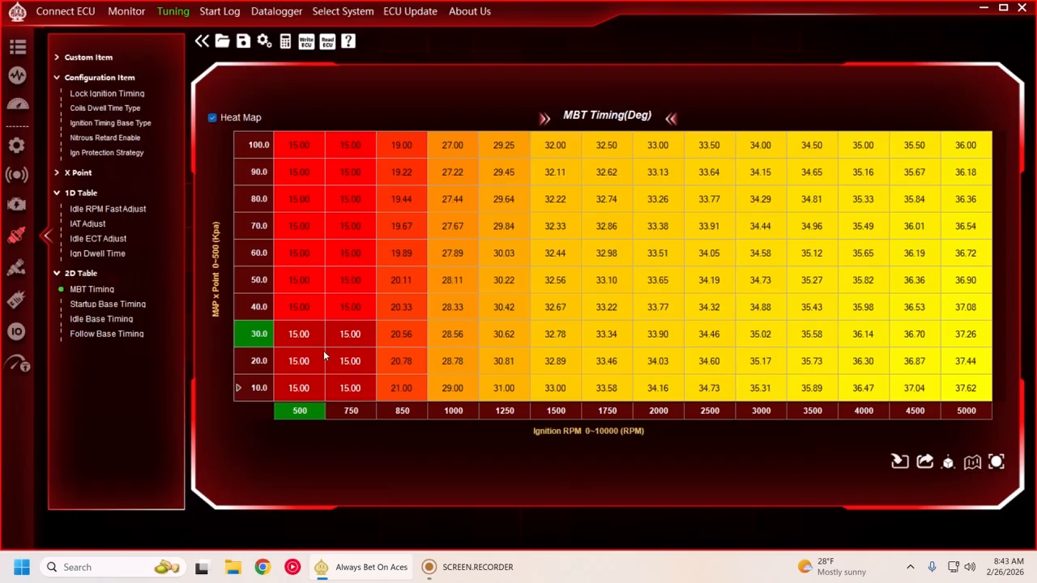
text(18)
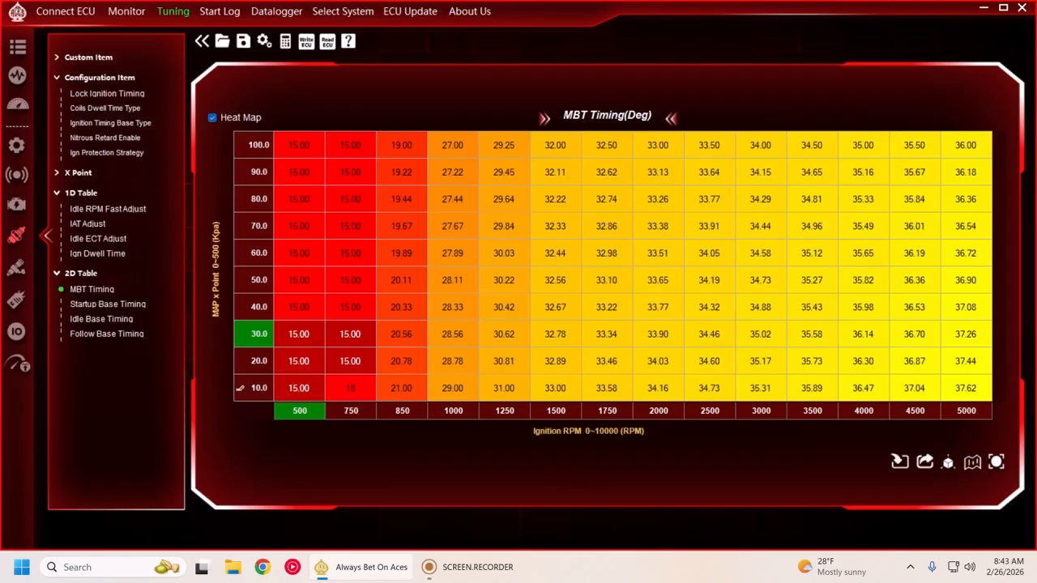
click(261, 354)
click(311, 315)
drag(294, 332, 370, 377)
right_click(335, 353)
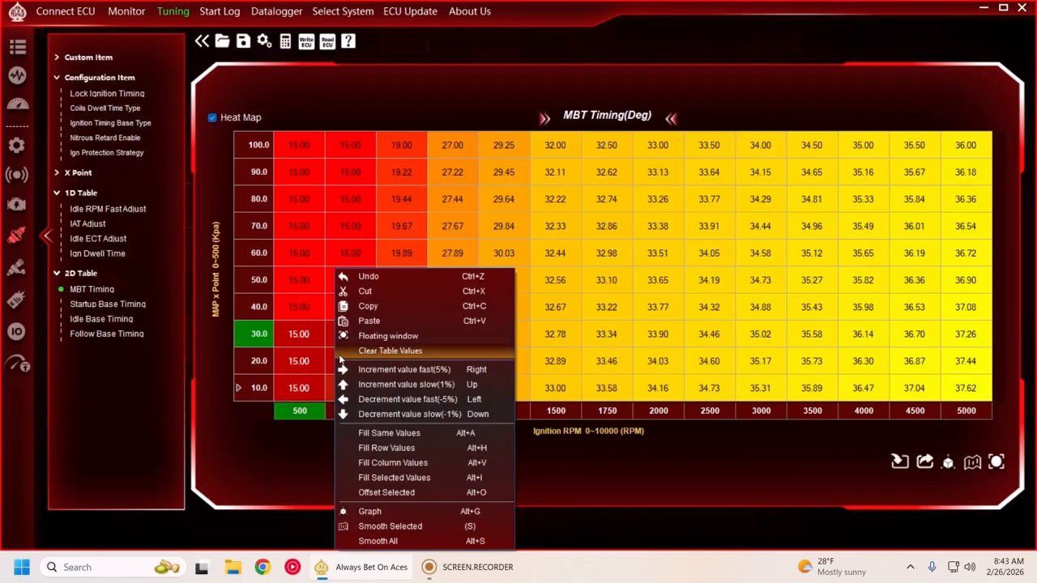
click(398, 435)
text(18)
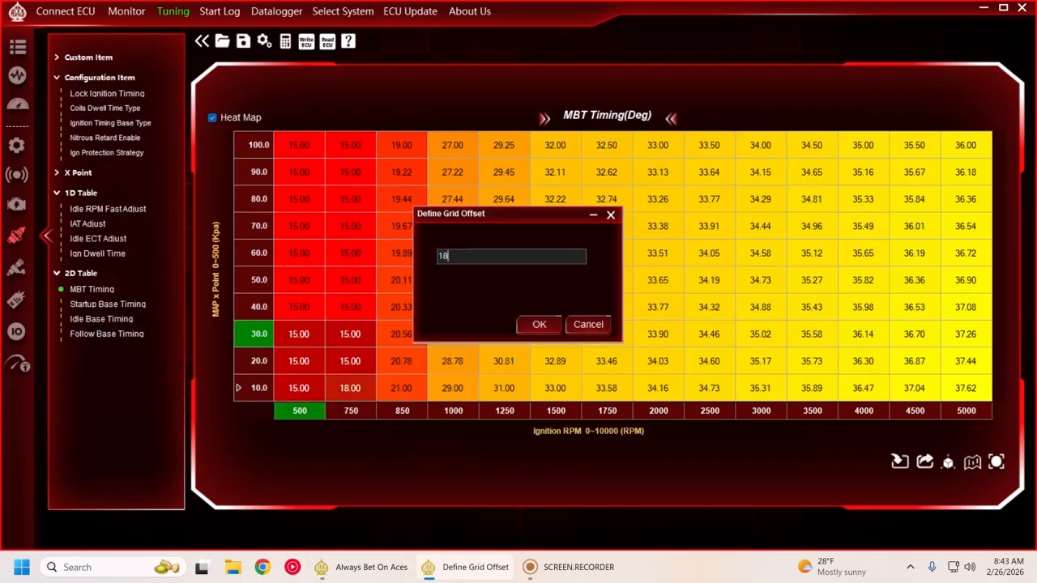
key(Return)
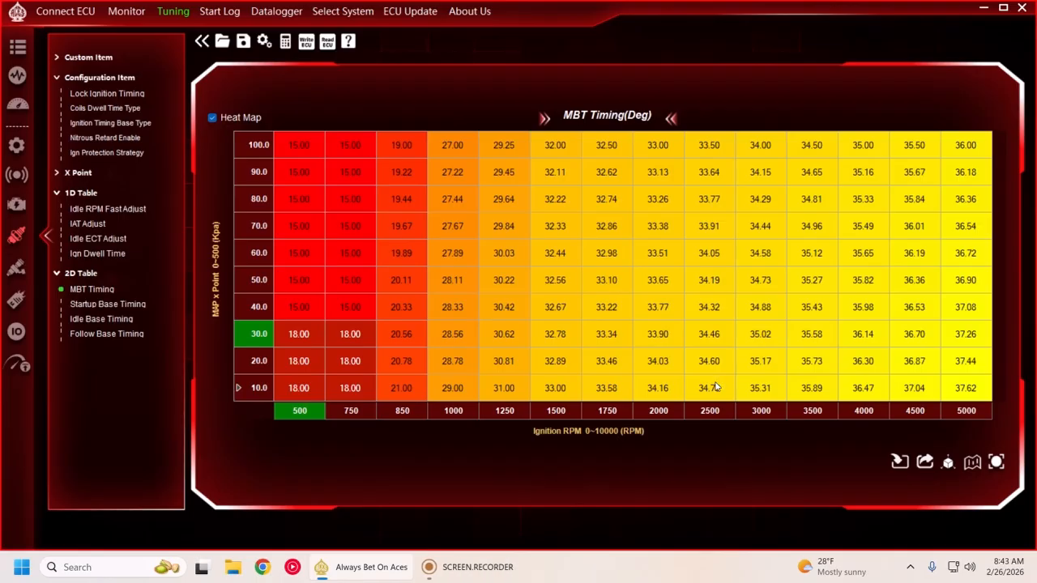
Step: Fill the MBT Timing cells at 10 kPa from 2000 to 5000 RPM with 31 degrees
drag(968, 394, 626, 395)
drag(960, 393, 648, 394)
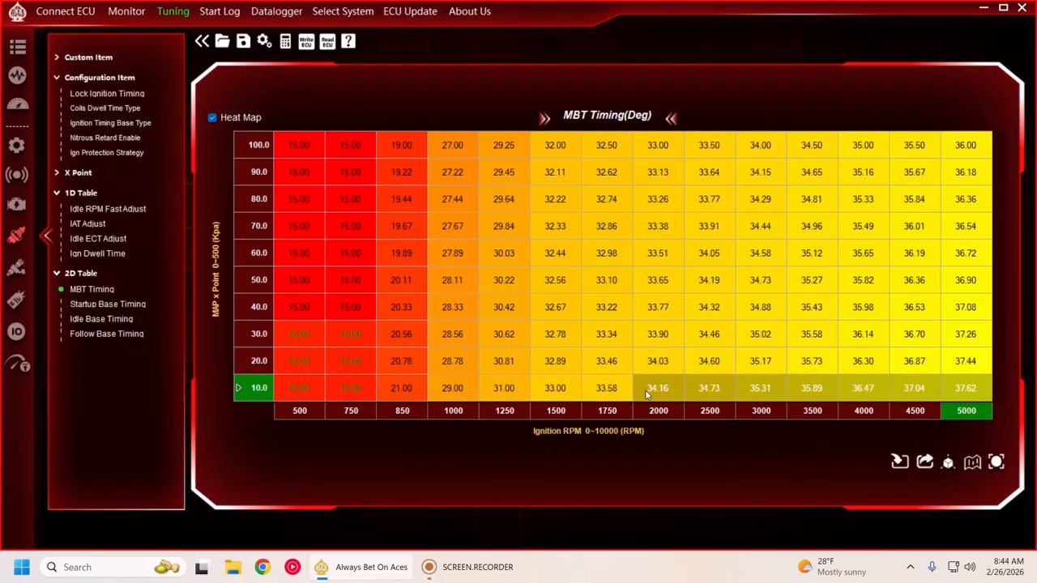
right_click(647, 395)
click(711, 437)
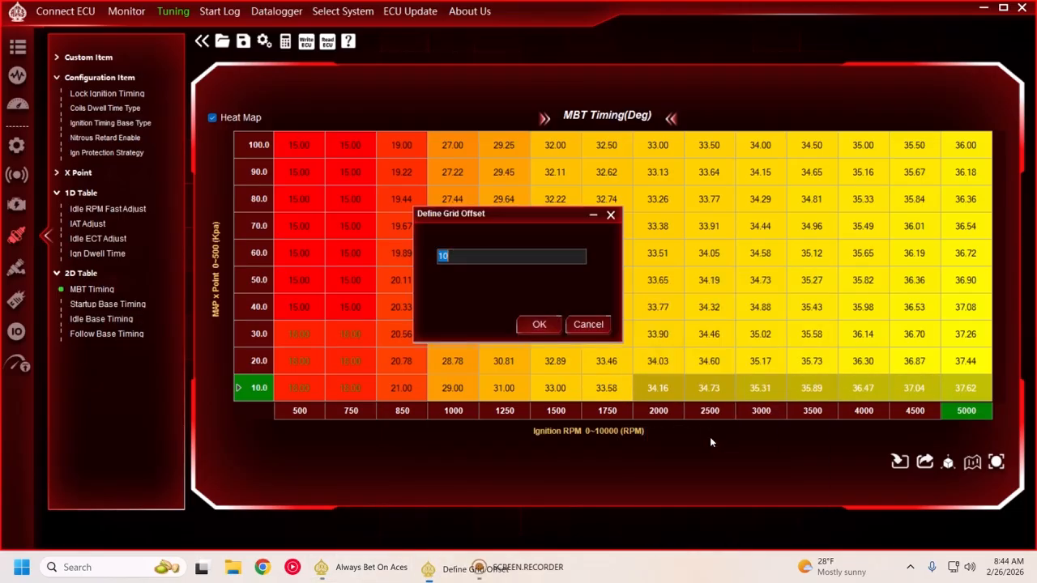
text(31)
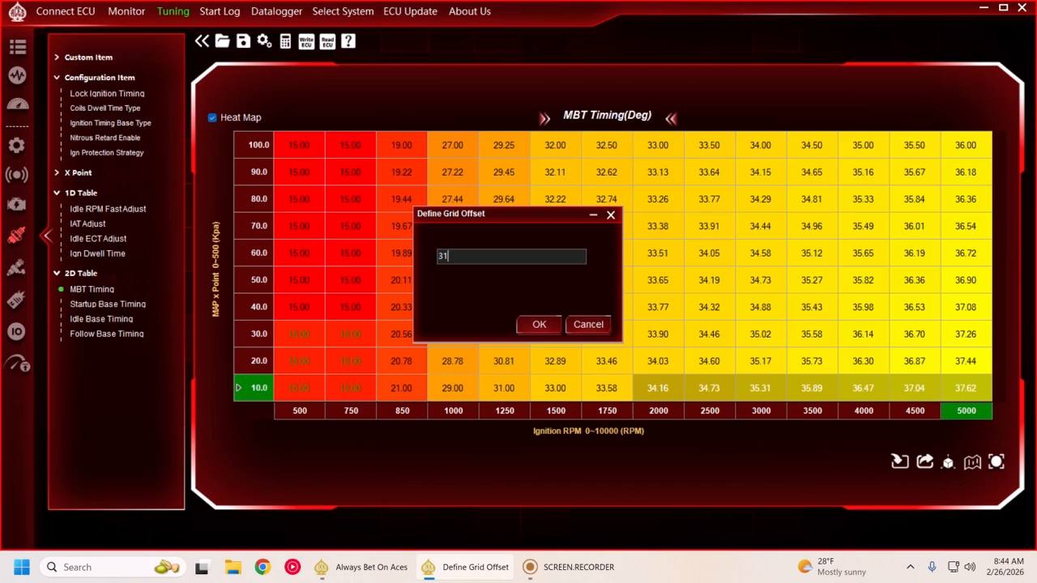
key(Return)
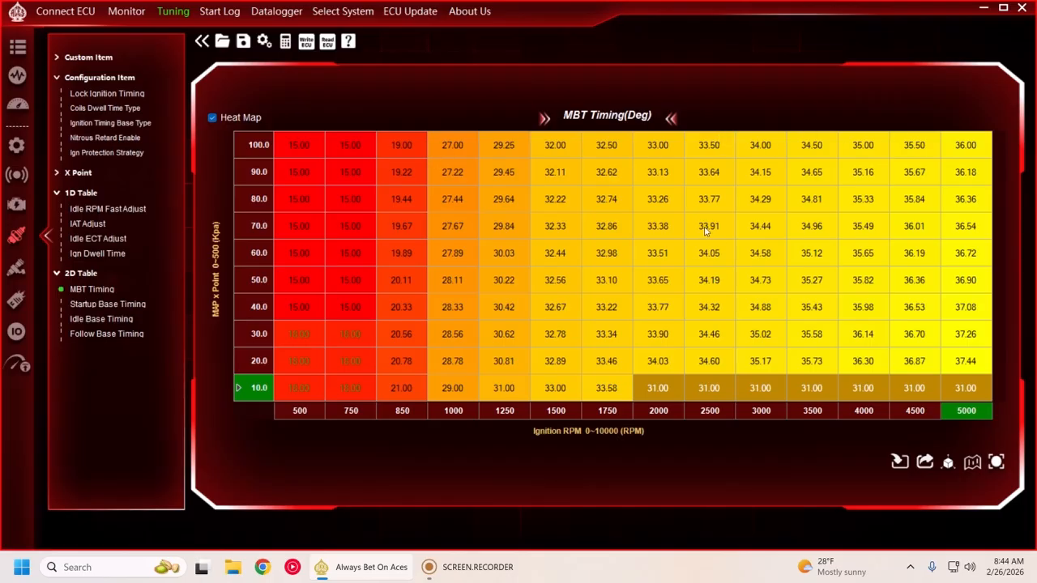
Step: Fill the MBT Timing cells at 100 kPa from 1750 to 5000 RPM with 27 degrees
drag(959, 146, 619, 144)
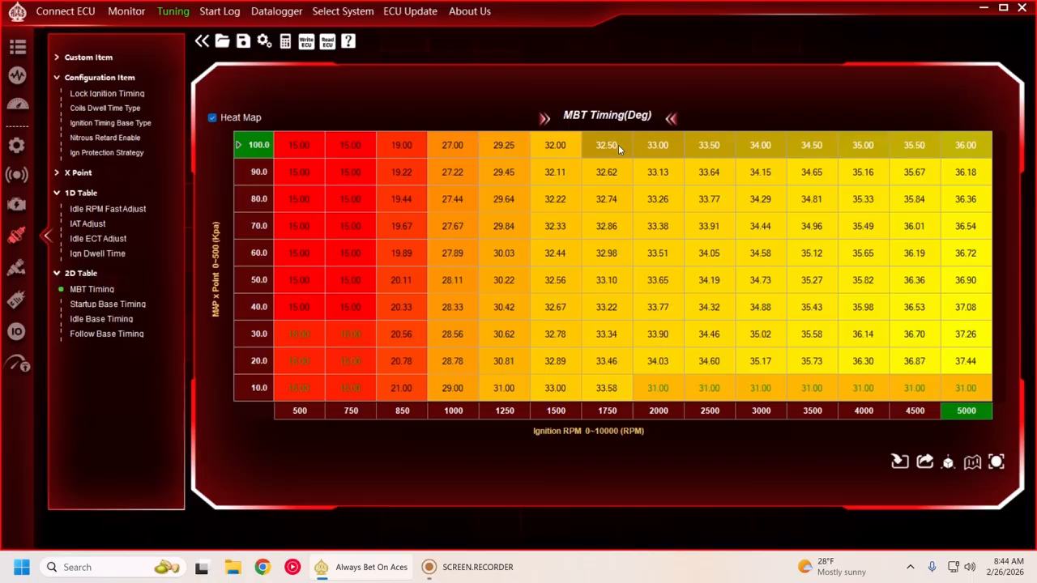
right_click(618, 144)
click(663, 312)
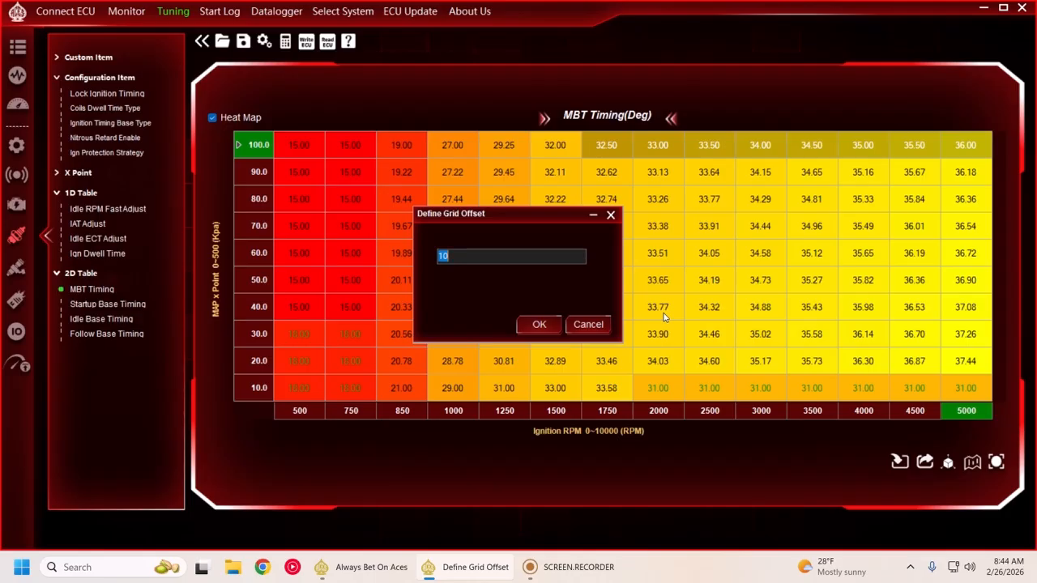
text(27)
click(539, 324)
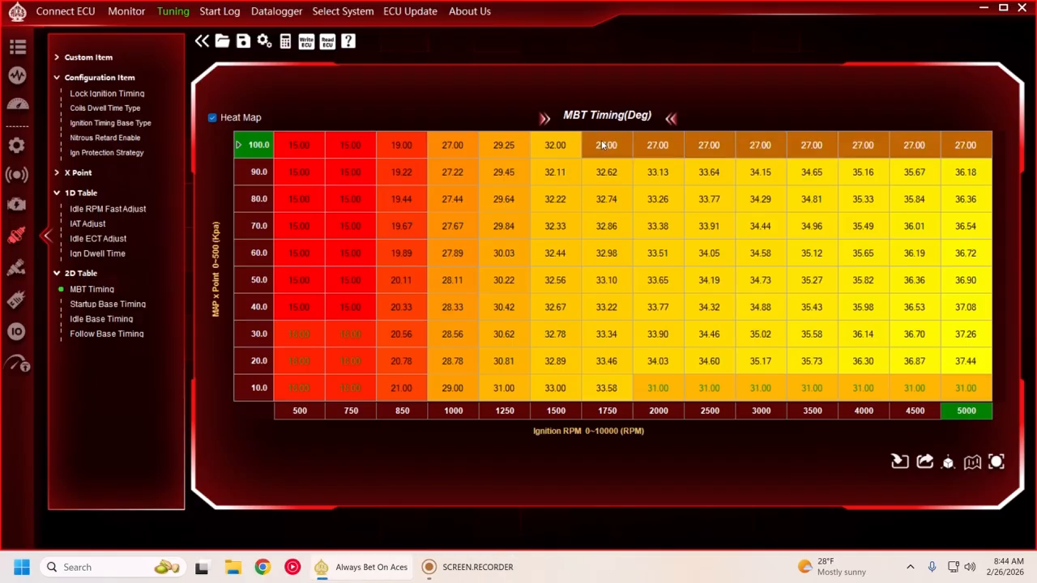
Step: Set MBT Timing at 100 kPa and 500 RPM to 19 degrees and interpolate that row up to 1750 RPM
click(292, 145)
text(19)
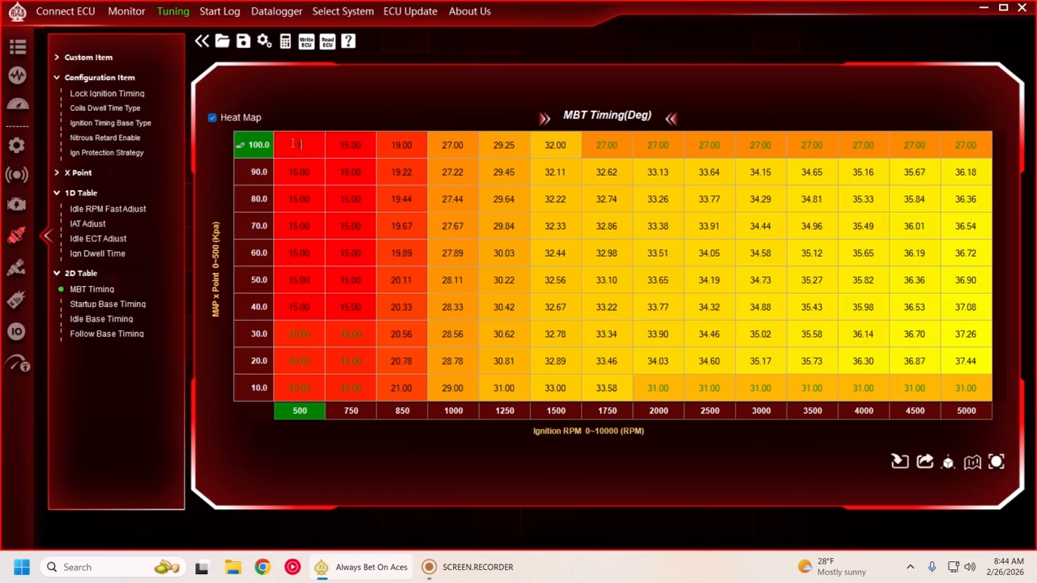
key(Return)
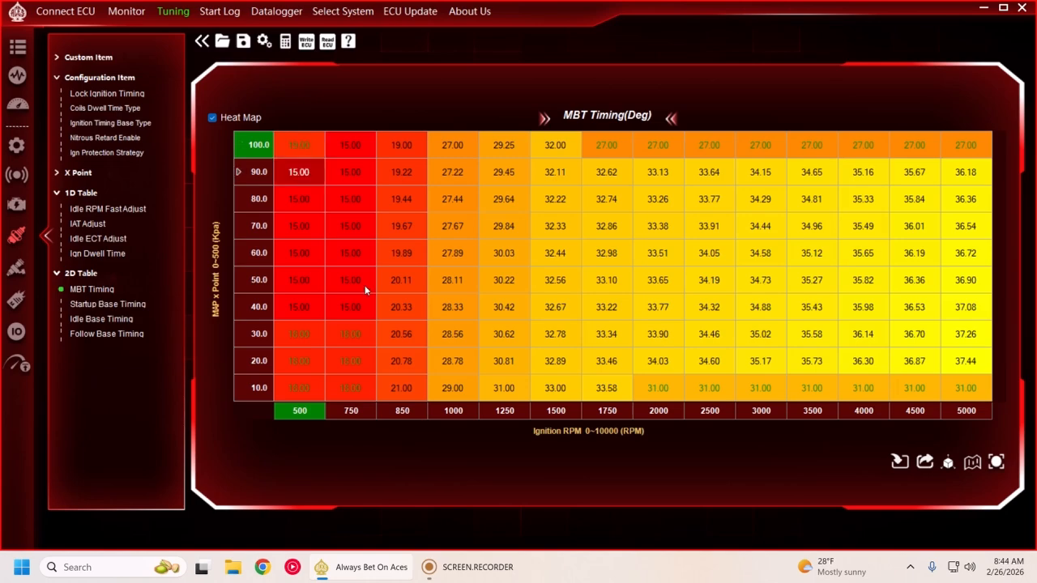
drag(299, 143, 606, 148)
right_click(606, 149)
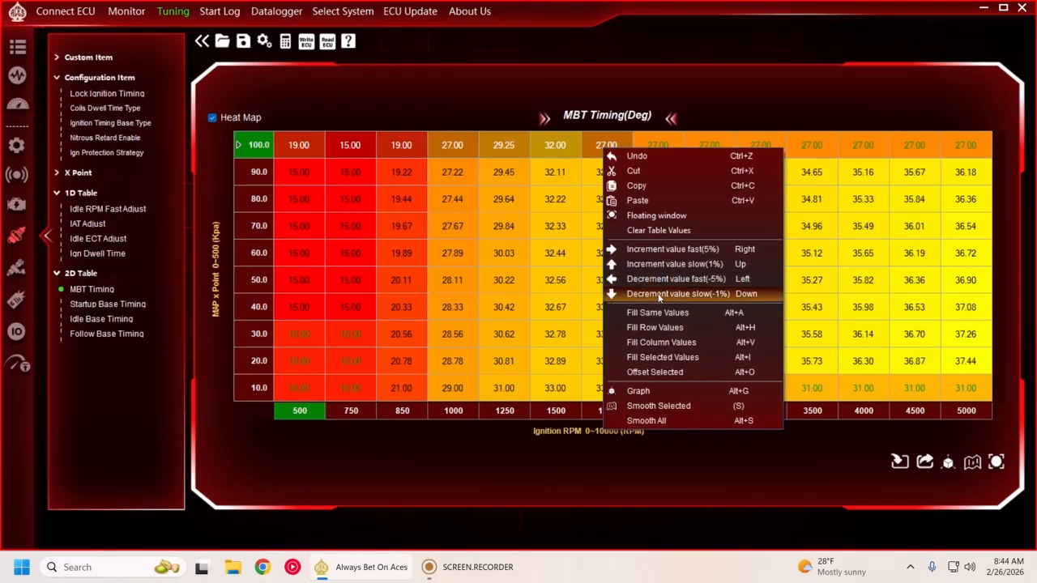
click(655, 328)
Step: Interpolate the 500 and 750 RPM columns of MBT Timing between 100 and 30 kPa
drag(296, 145, 351, 333)
right_click(351, 334)
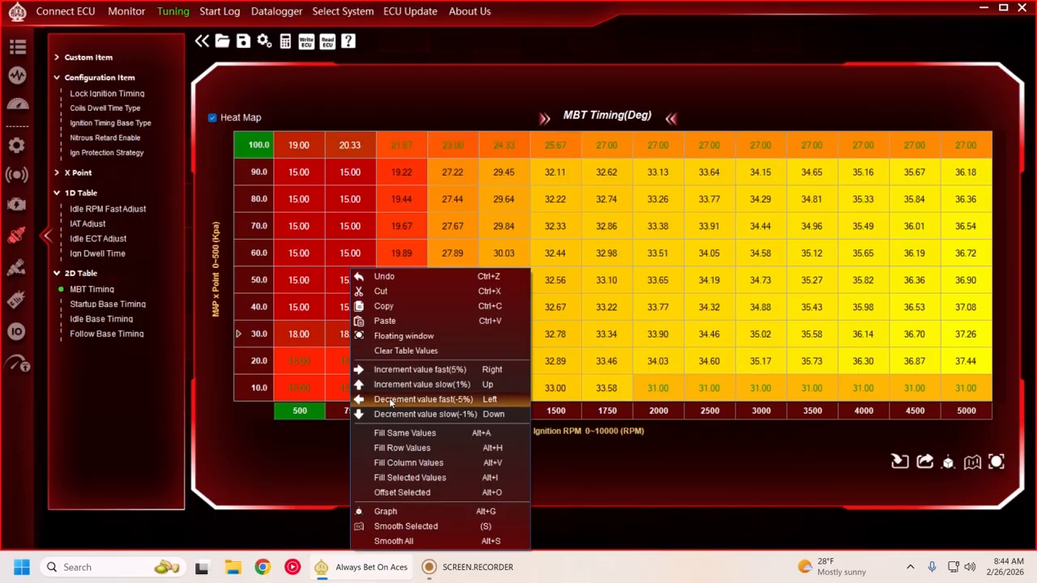
click(406, 463)
Step: Interpolate the 10 kPa row of MBT Timing between 750 and 2000 RPM
drag(356, 389, 673, 389)
right_click(672, 389)
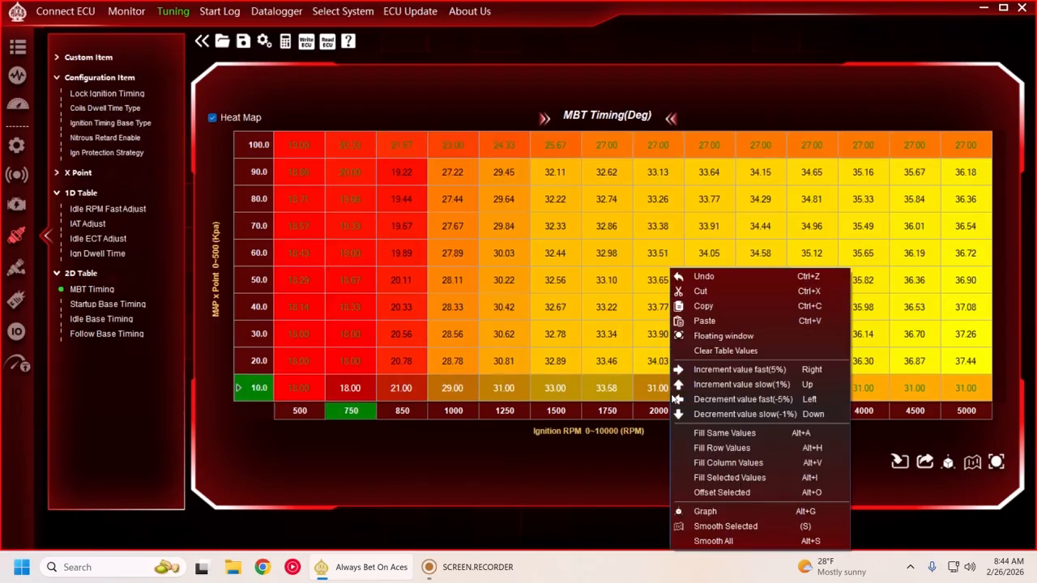
click(711, 447)
Step: Interpolate the MBT Timing columns from 850 to 5000 RPM between 100 and 10 kPa
drag(397, 146, 966, 412)
right_click(975, 389)
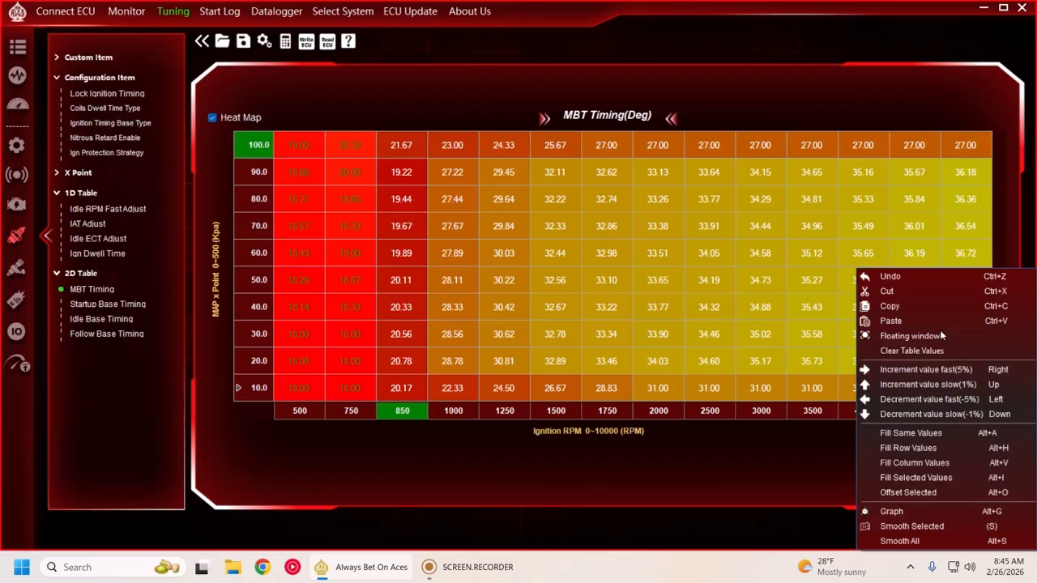
click(900, 466)
click(811, 334)
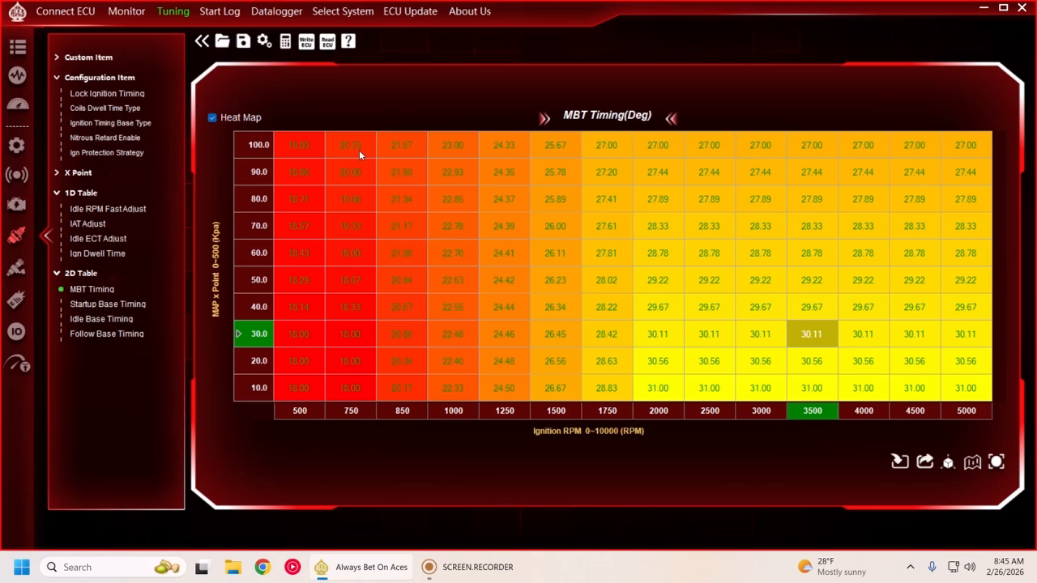
Step: Interpolate the MBT Timing rows from 100 to 10 kPa between 750 and 1000 RPM
drag(342, 148, 449, 359)
right_click(452, 361)
click(511, 447)
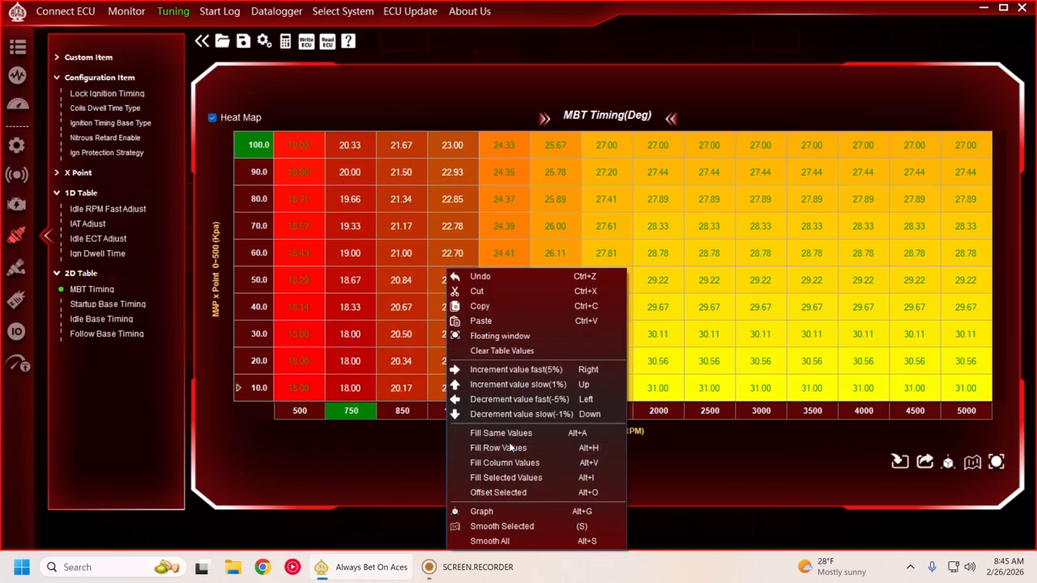
click(405, 312)
click(333, 357)
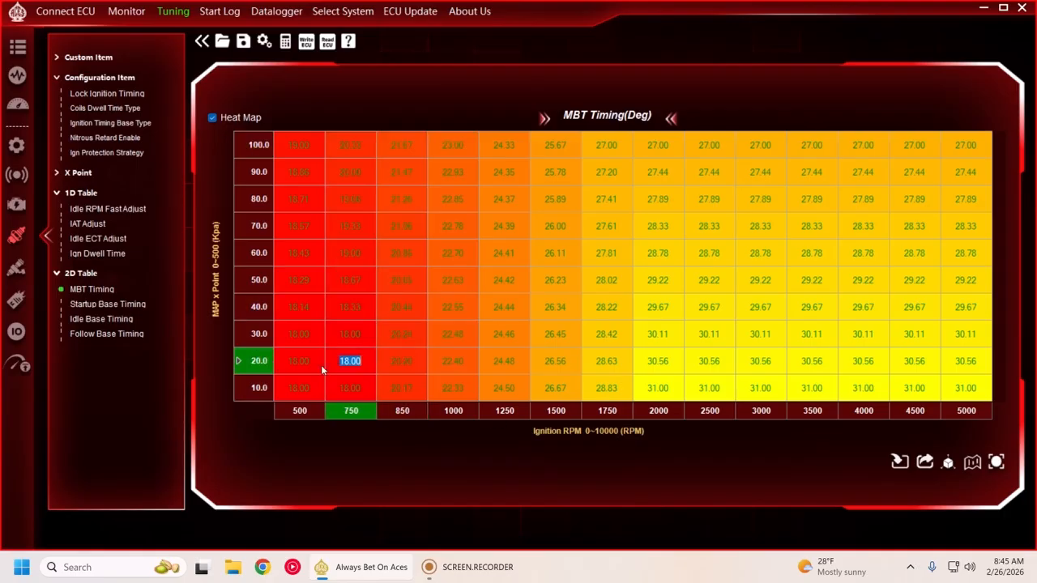
click(303, 366)
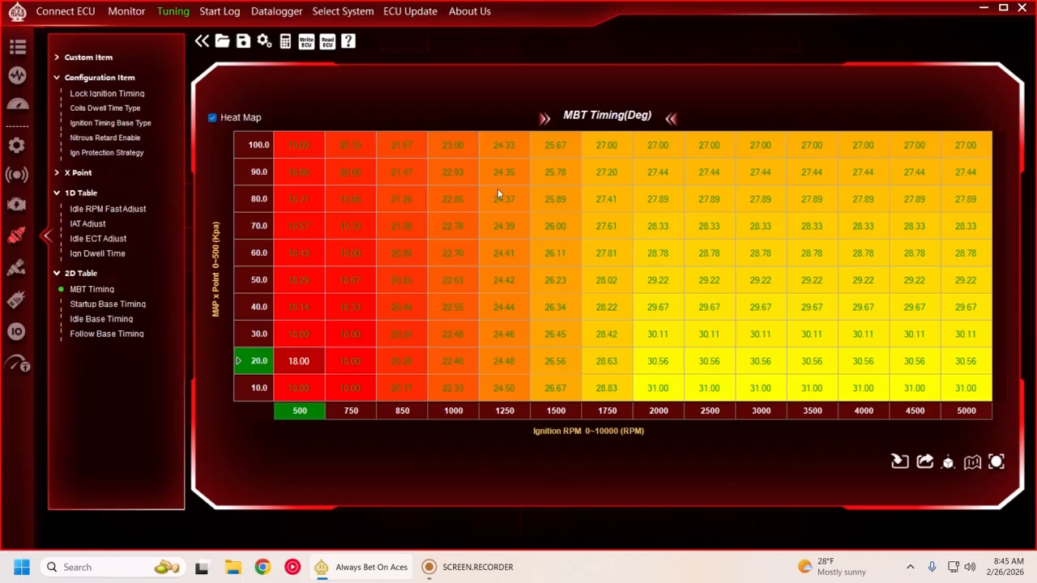
Step: Open the Startup Base Timing table and clear all its cells to zero
click(101, 304)
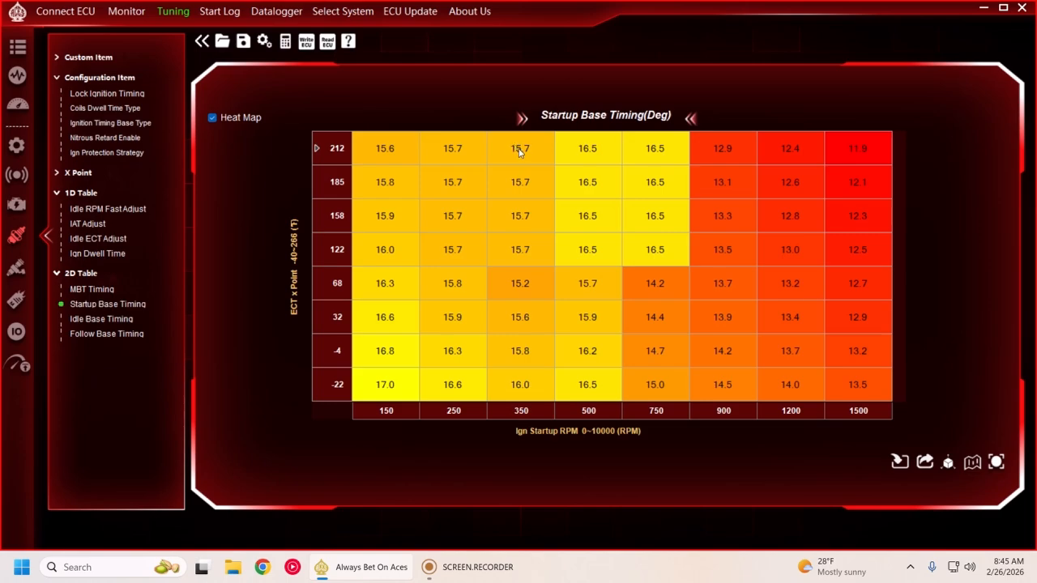
drag(393, 157, 859, 387)
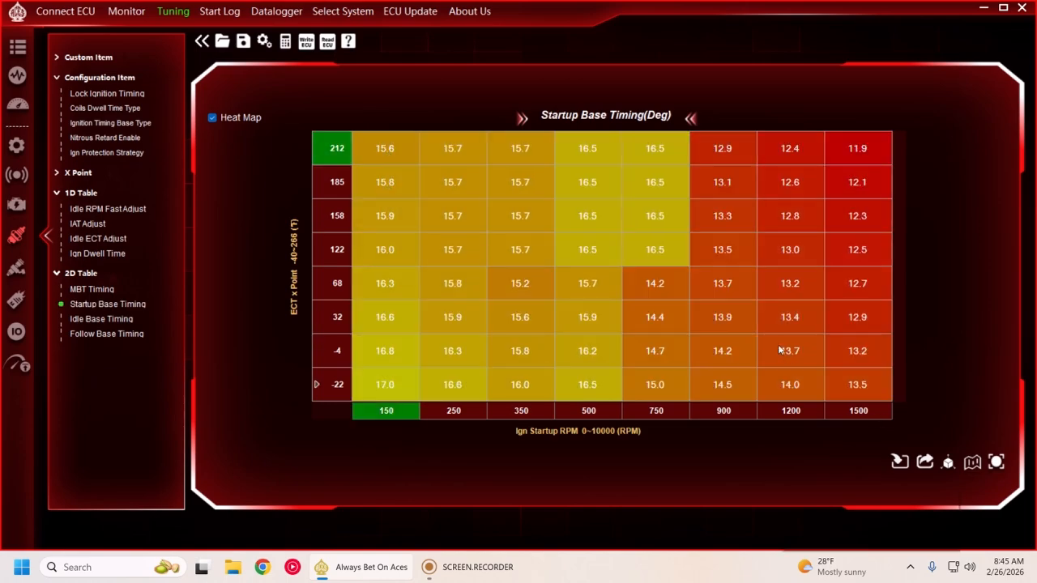
right_click(783, 351)
click(831, 292)
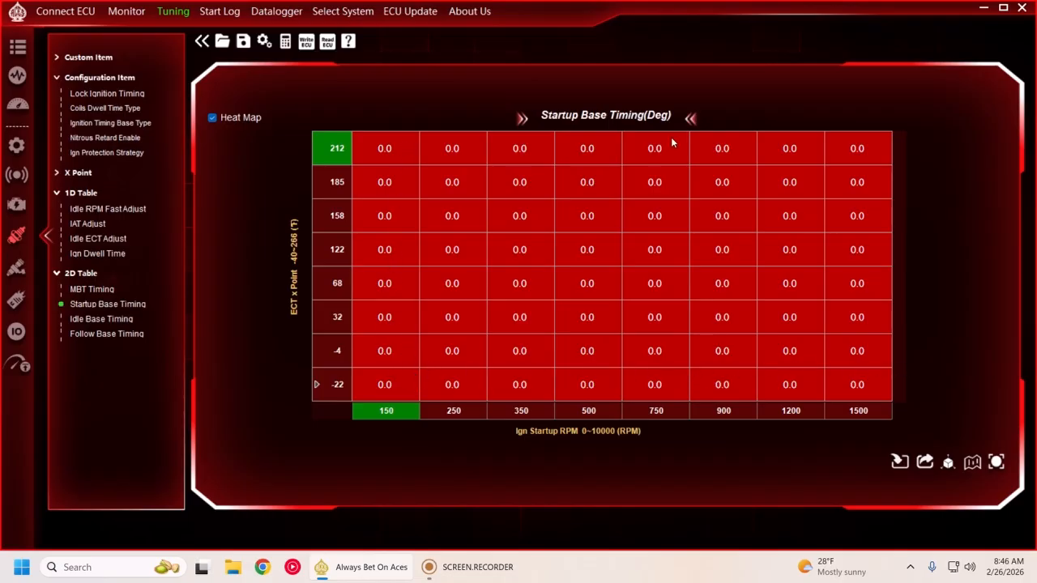
Step: Fill the -22 °F row of Startup Base Timing with 16 degrees across all RPM points
drag(370, 376, 873, 377)
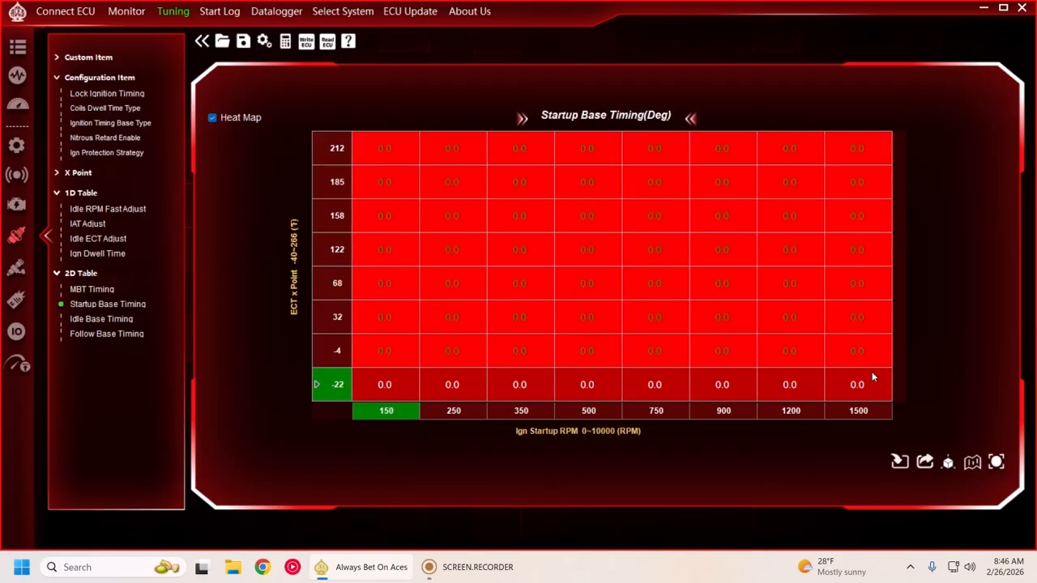
right_click(591, 384)
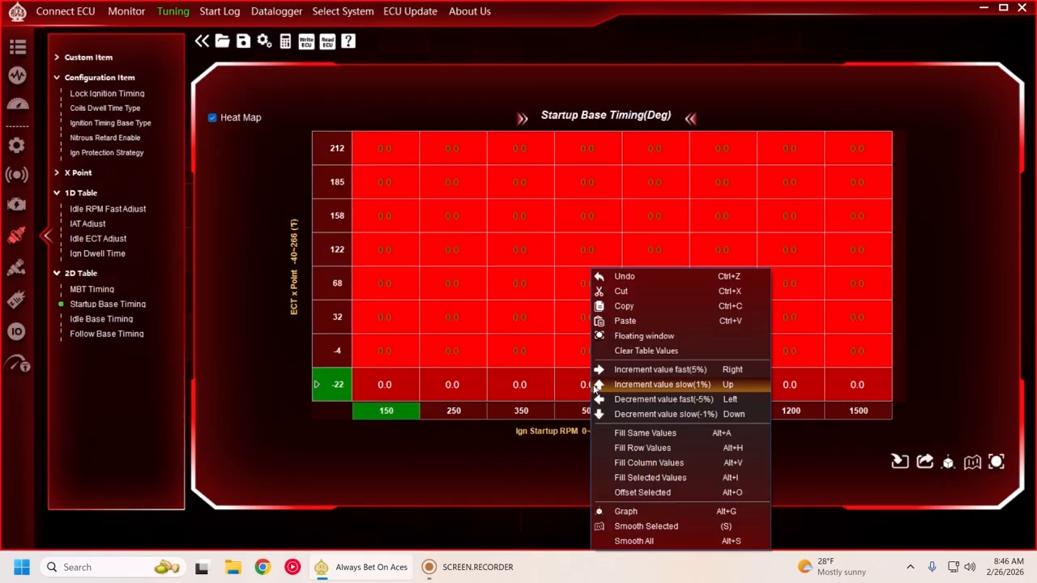
click(631, 434)
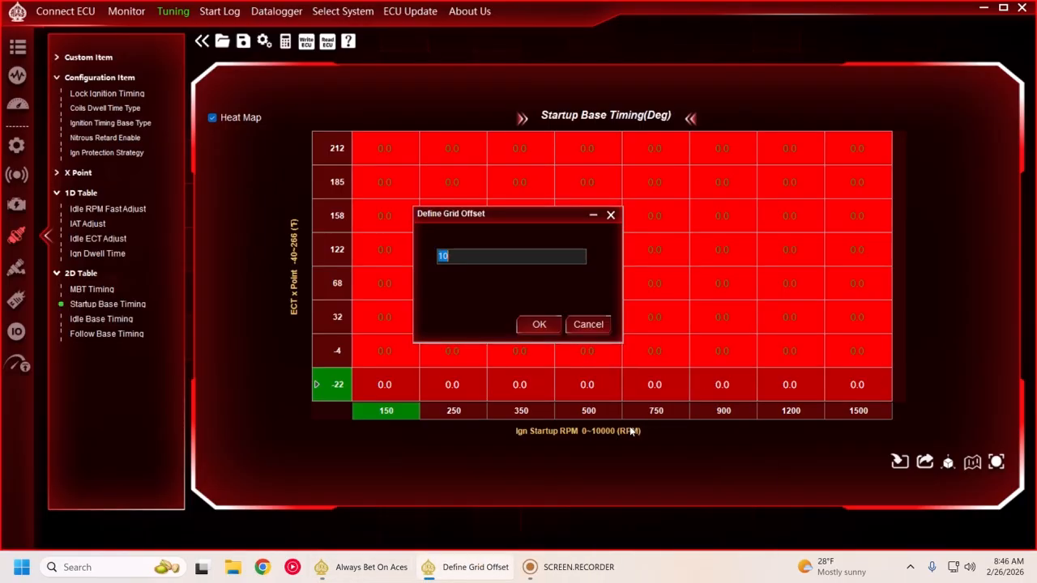
text(16)
click(539, 324)
Step: Fill the 212 °F row of Startup Base Timing with 13 degrees across all RPM points
drag(366, 150, 864, 154)
right_click(765, 143)
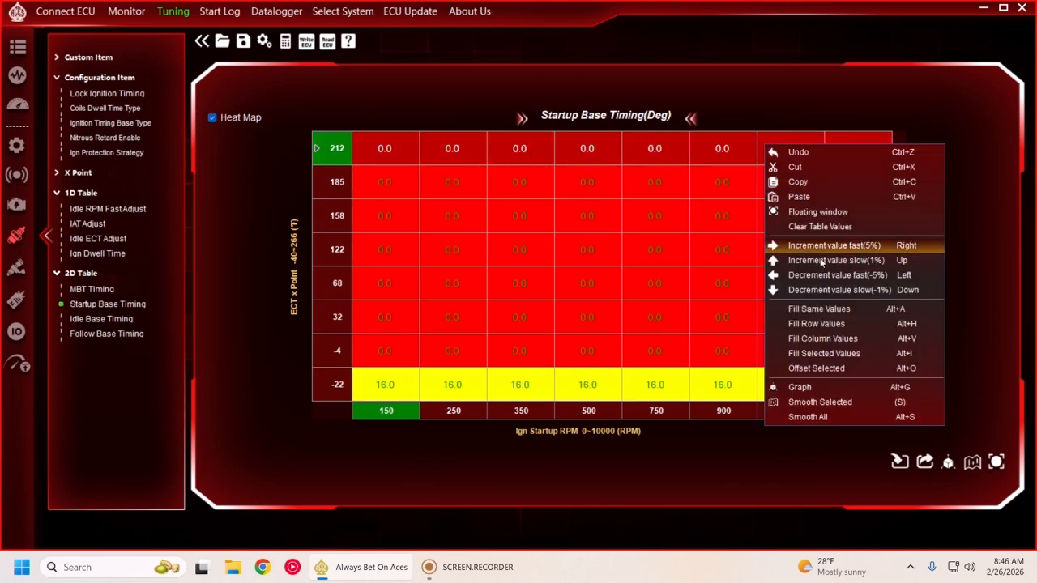
click(827, 314)
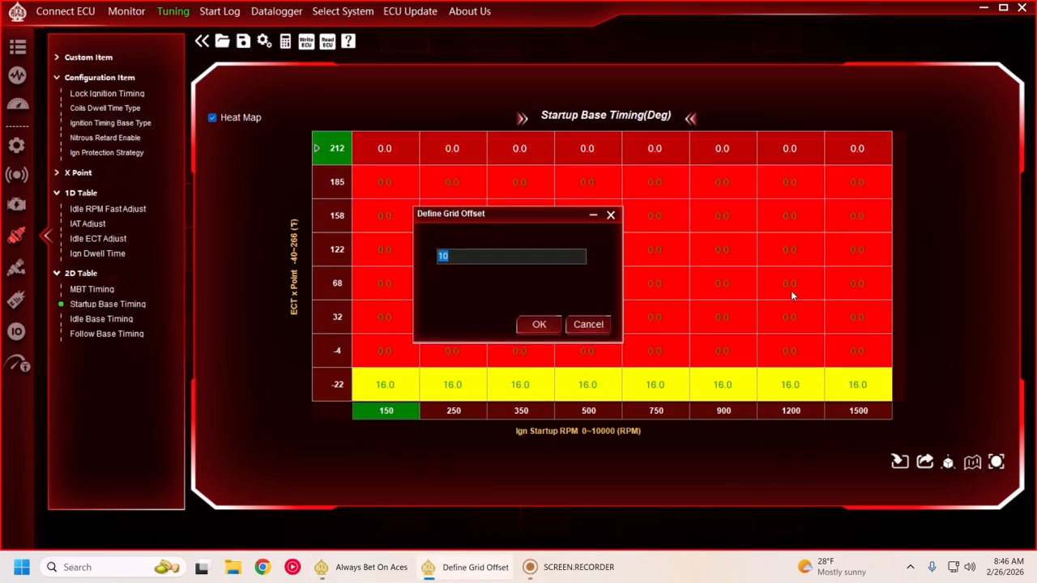
text(13)
key(Return)
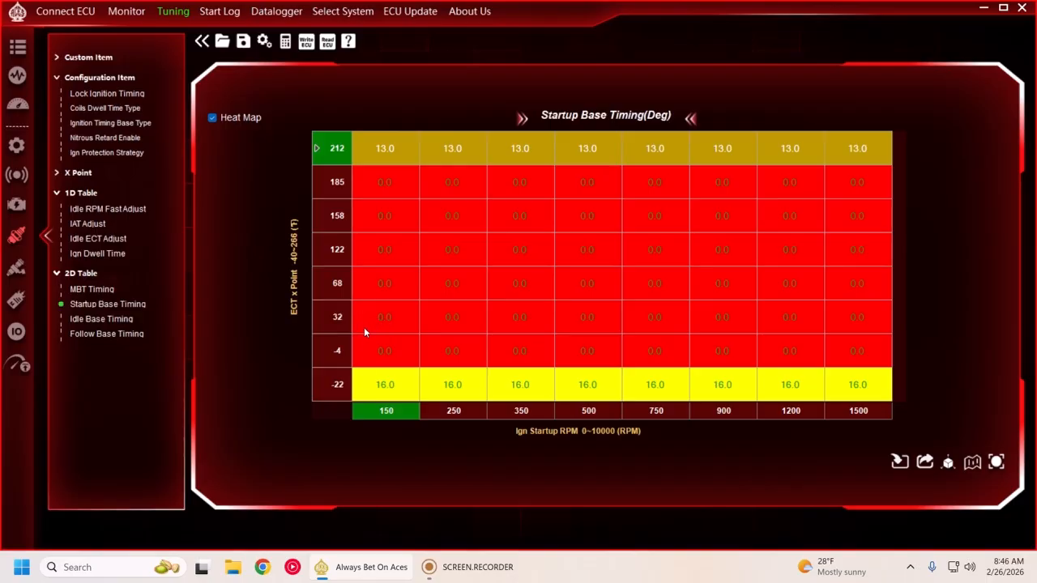
Step: Fill the Startup Base Timing rows from 32 °F down to -22 °F with 16 degrees
drag(380, 321, 929, 398)
right_click(789, 352)
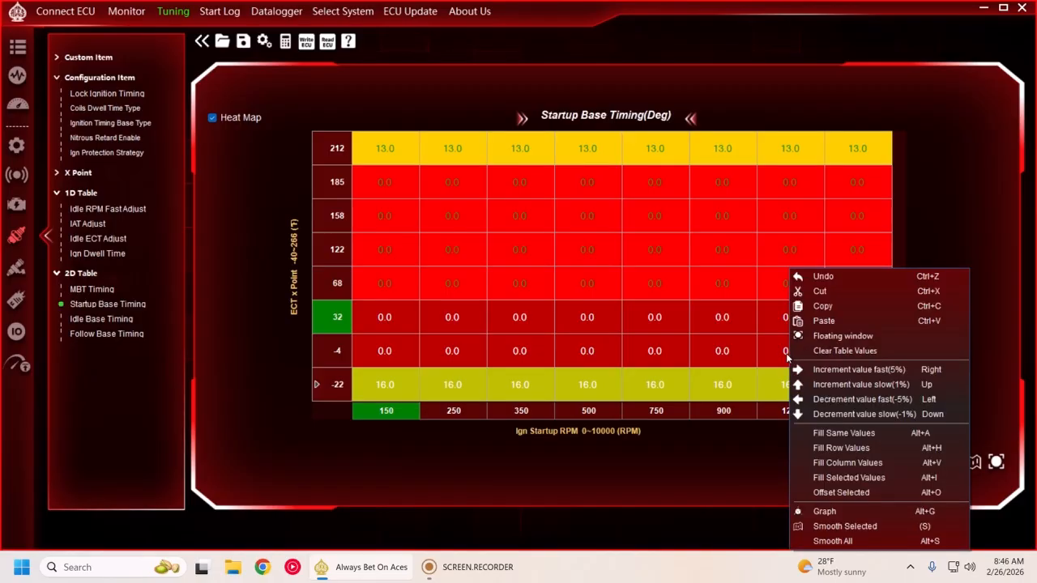
click(831, 437)
text(16)
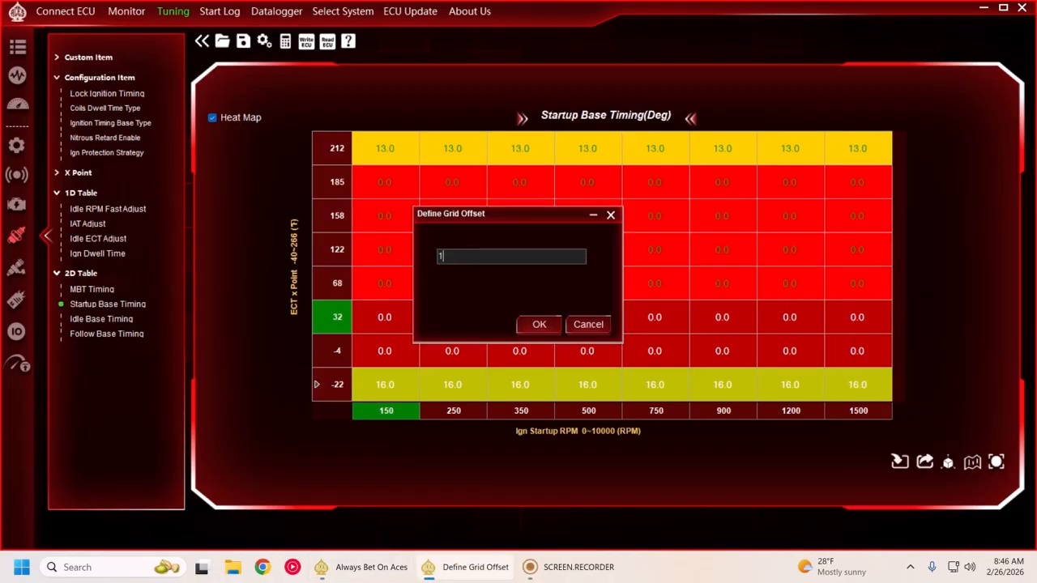
key(Return)
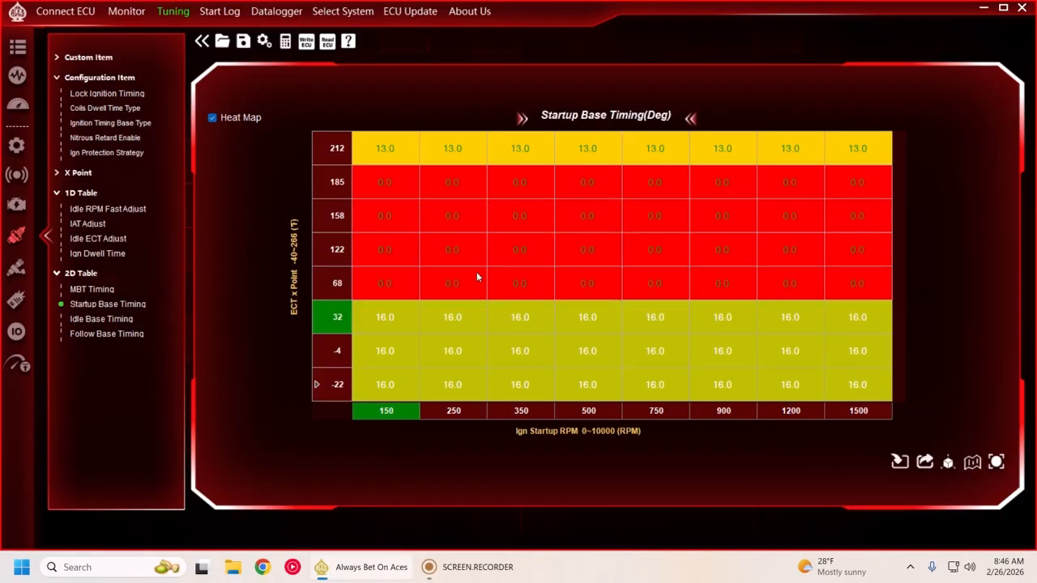
Step: Interpolate all Startup Base Timing columns between the 212 °F and 32 °F rows
drag(364, 187, 856, 314)
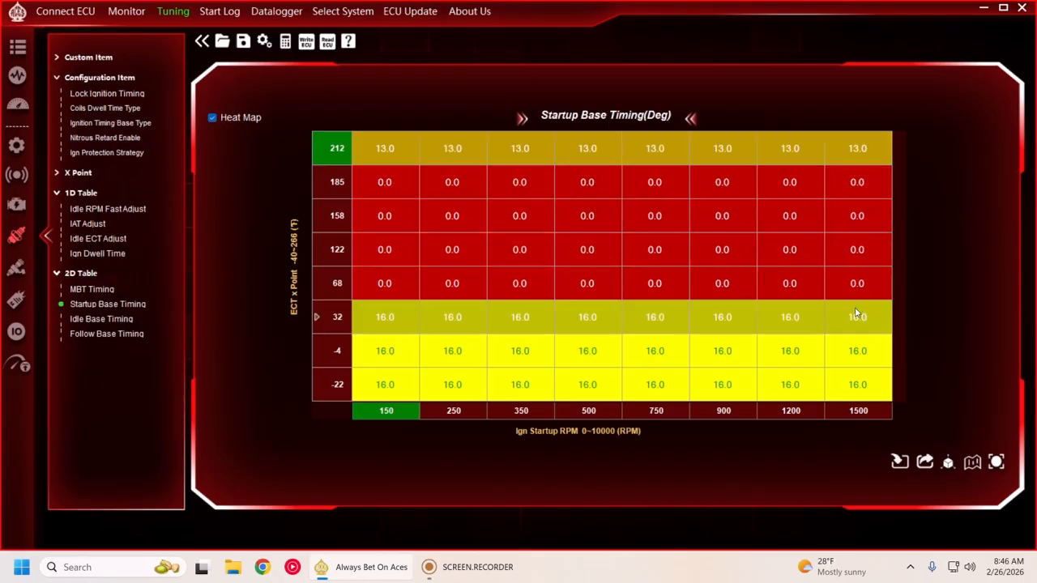
right_click(857, 314)
click(903, 463)
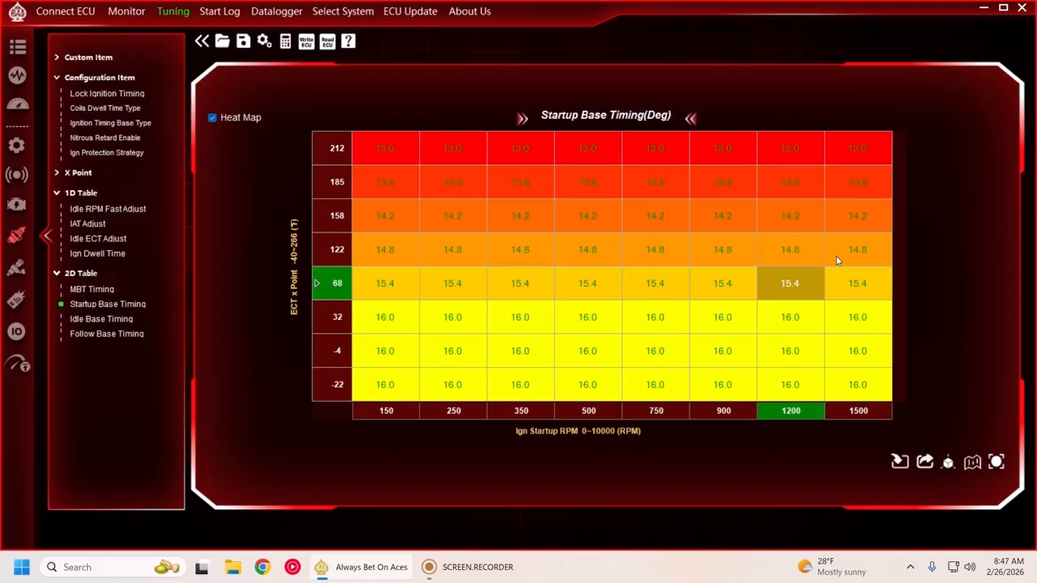
click(373, 385)
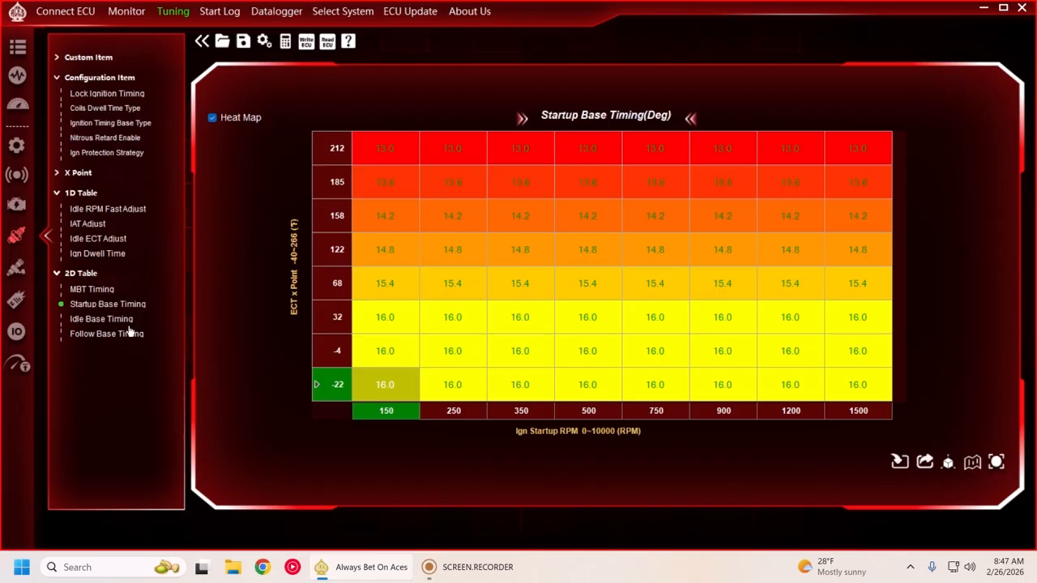
Step: Fill the entire Idle Base Timing table with 16 degrees
click(89, 321)
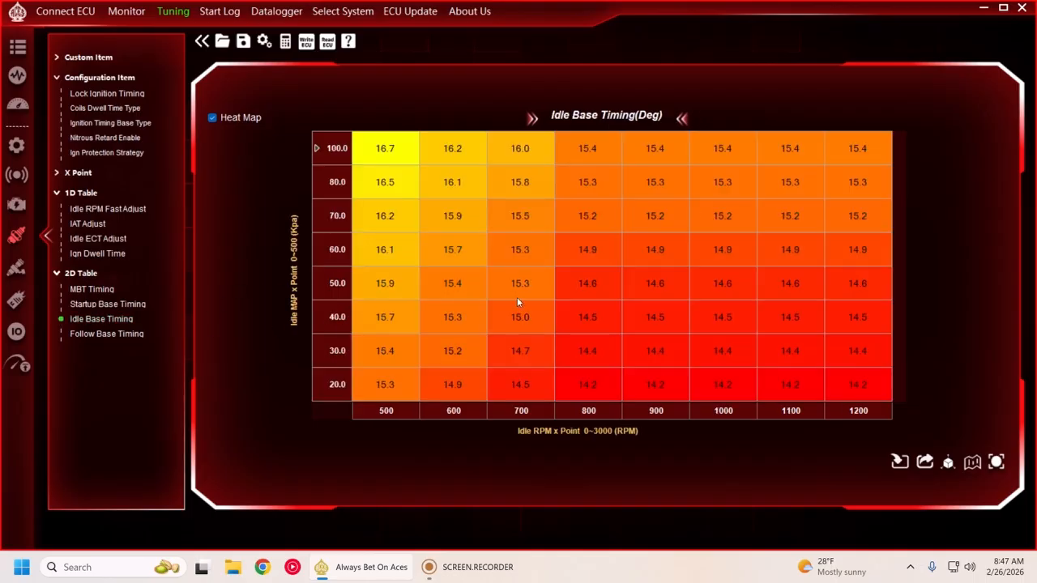
drag(362, 157, 930, 428)
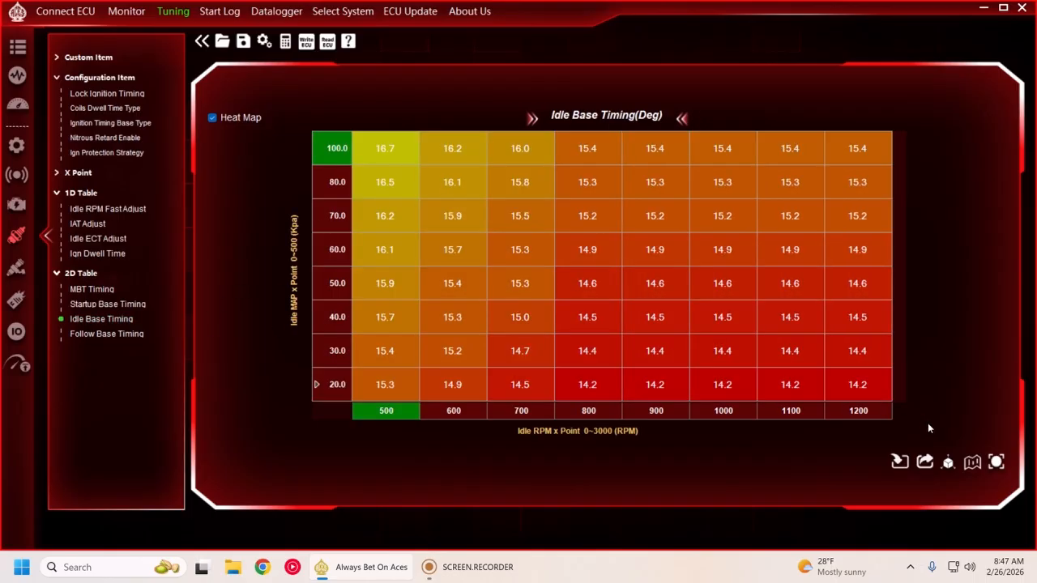
right_click(740, 318)
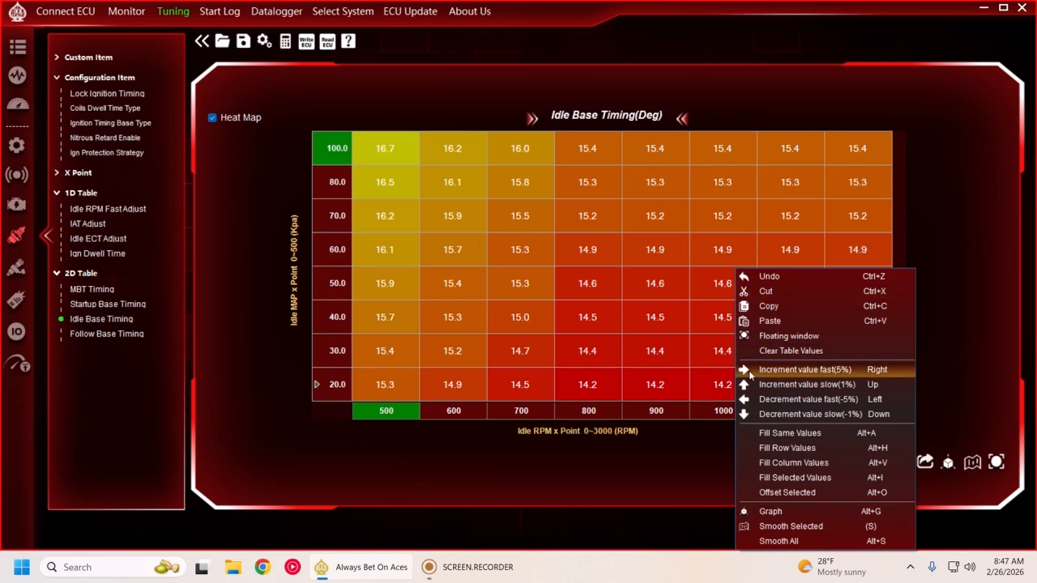
click(772, 439)
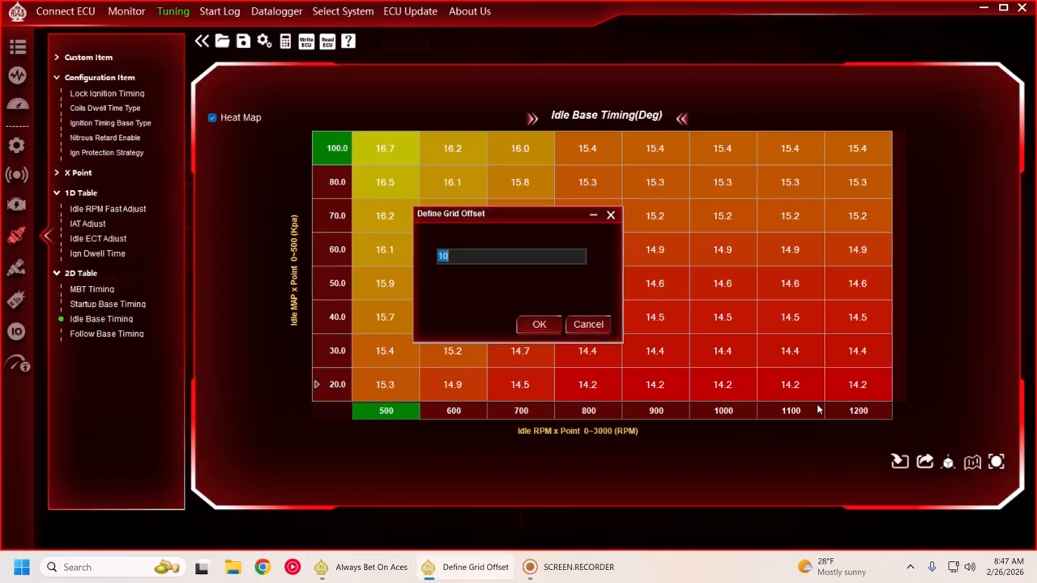
text(16)
key(Return)
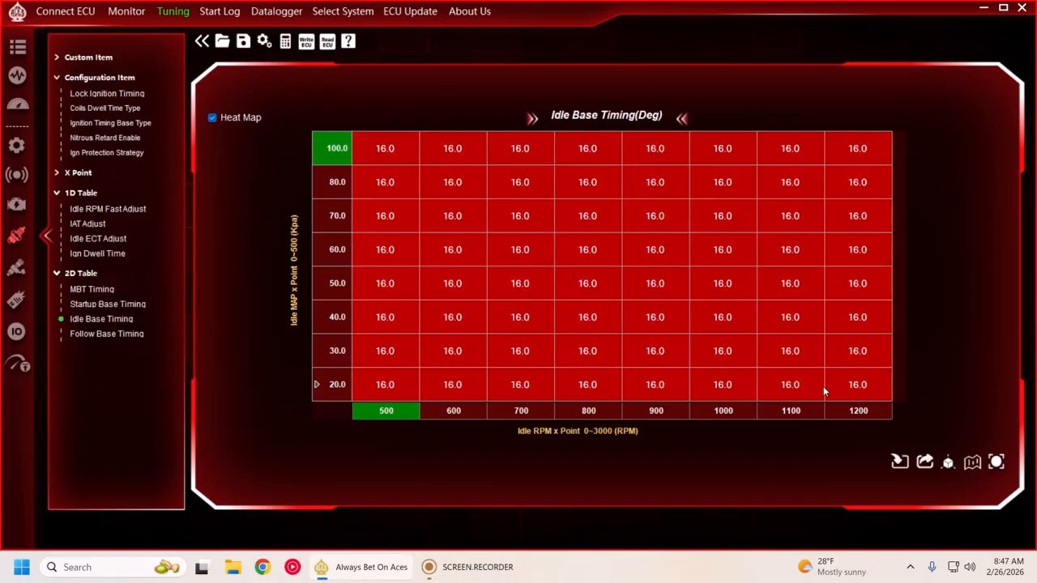
click(771, 352)
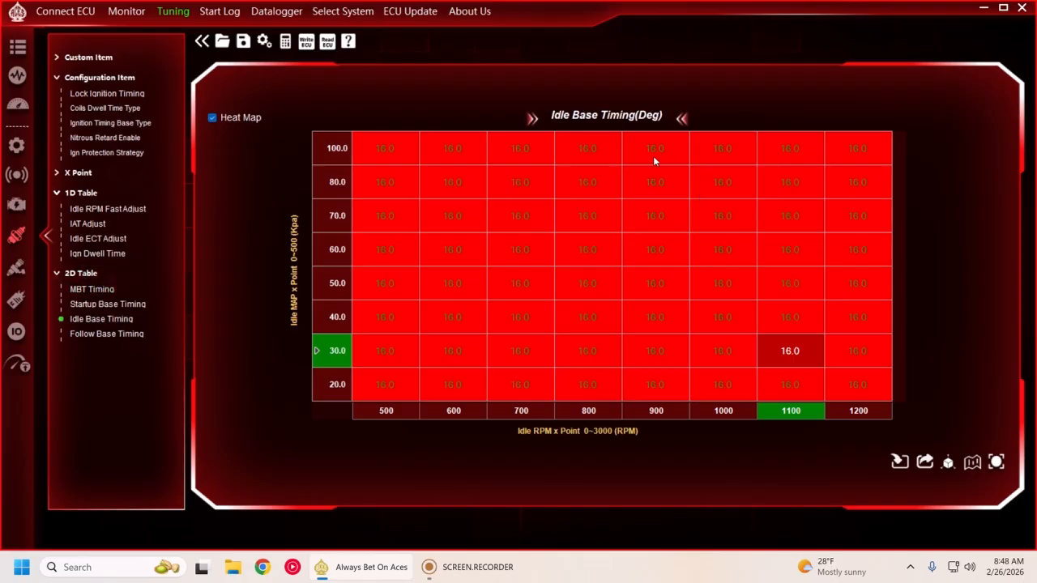
Step: Fill the 900 to 1200 RPM cells of Idle Base Timing with 19 degrees in the 100 and 80 kPa rows
drag(636, 146, 881, 198)
right_click(881, 198)
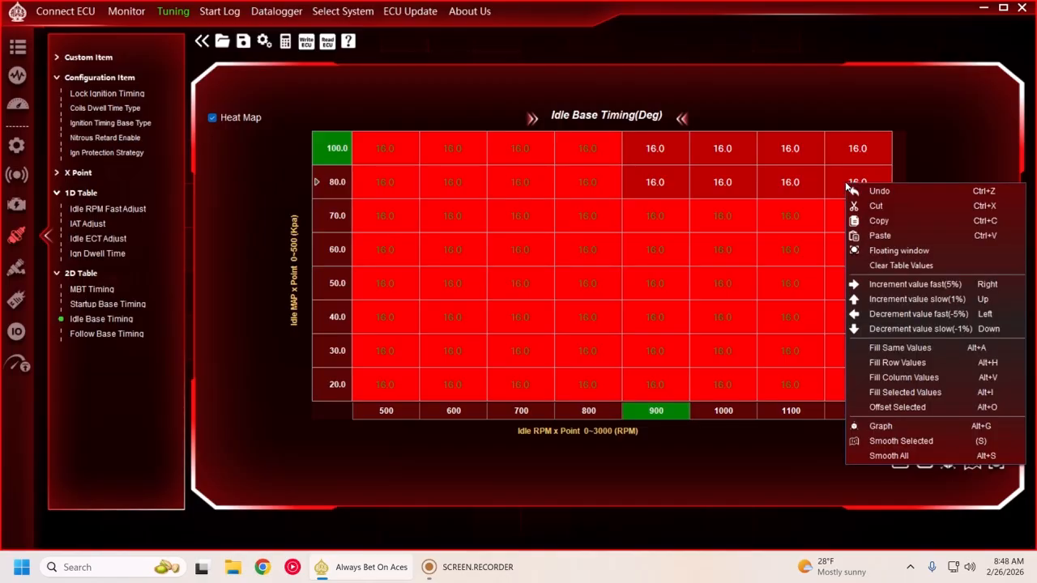
click(884, 347)
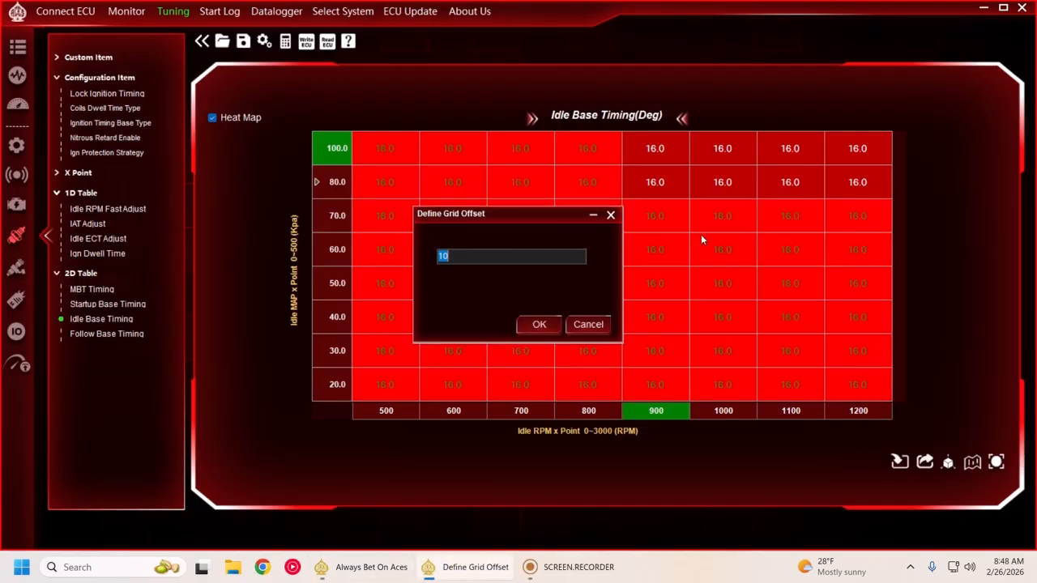
text(19)
key(Return)
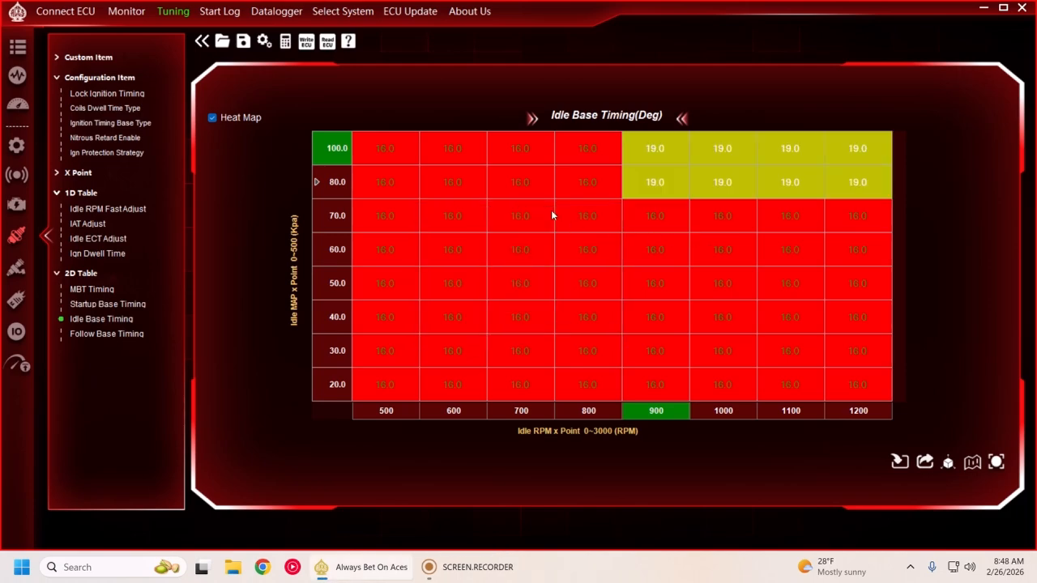
Step: Interpolate the 900 to 1200 RPM columns of Idle Base Timing between the 80 and 20 kPa rows
drag(651, 194, 845, 382)
right_click(843, 378)
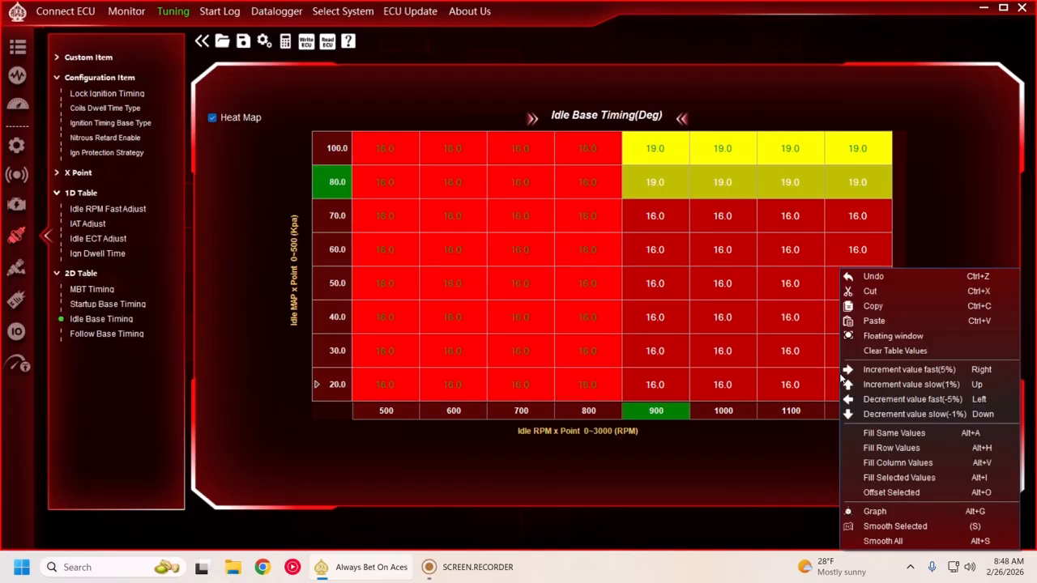
click(868, 463)
Step: Interpolate the 100 to 40 kPa rows of Idle Base Timing between 600 and 900 RPM
drag(636, 150, 460, 318)
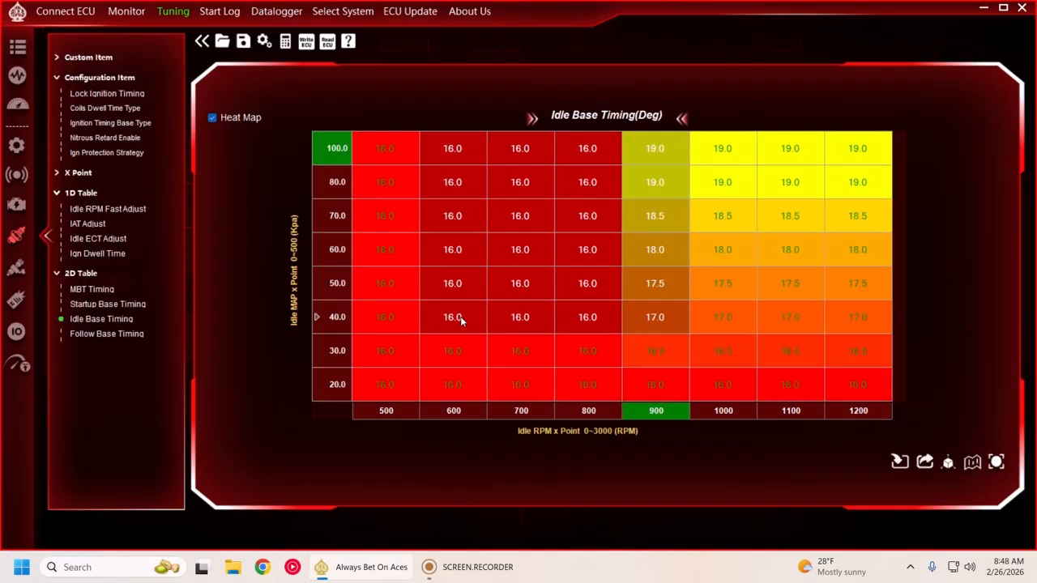
right_click(460, 318)
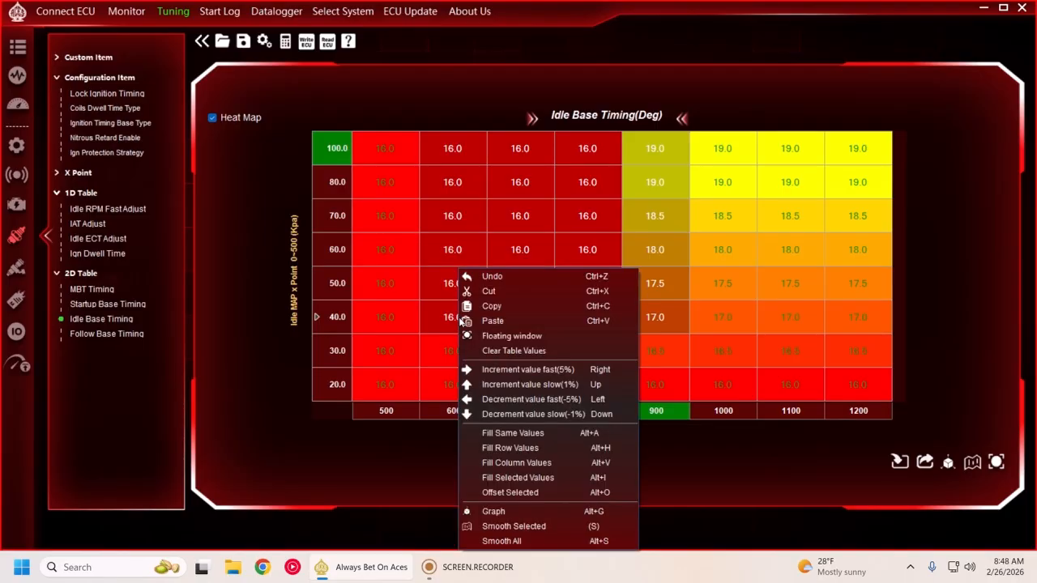
click(515, 464)
click(561, 274)
click(540, 303)
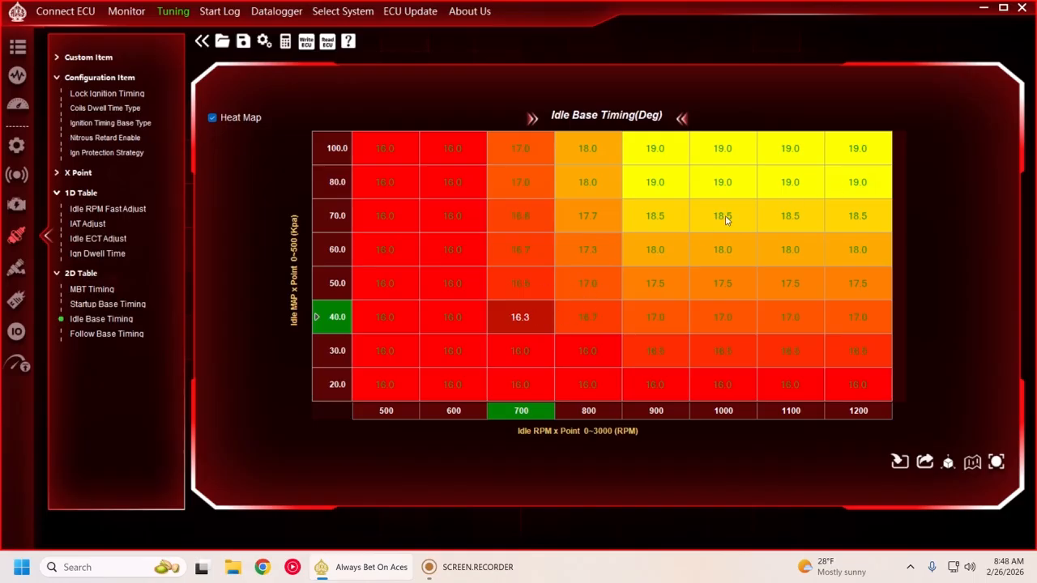
click(451, 357)
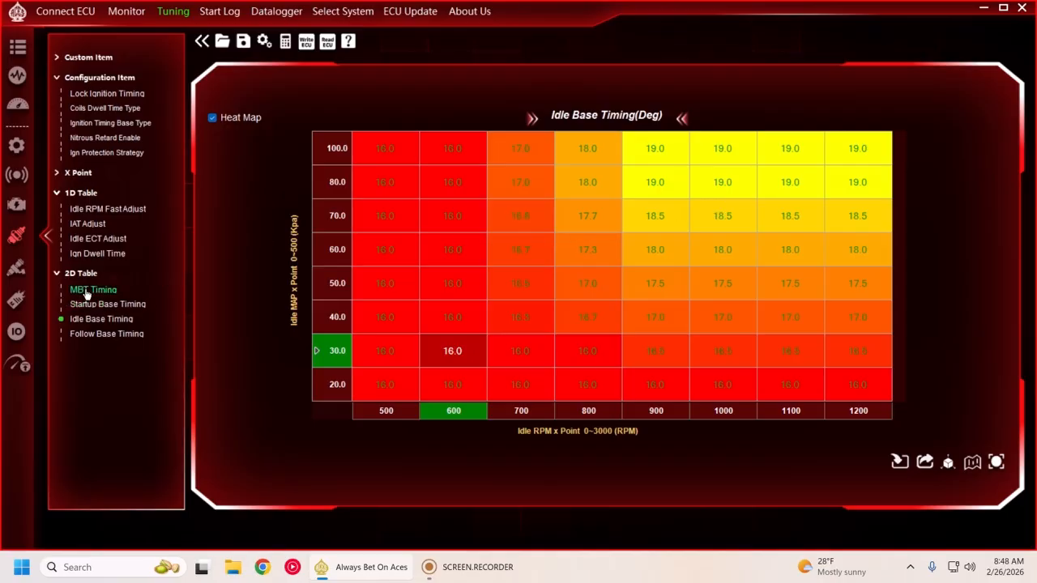
Step: Clear all Idle Base Timing values and refill the whole table with 16 degrees
click(96, 292)
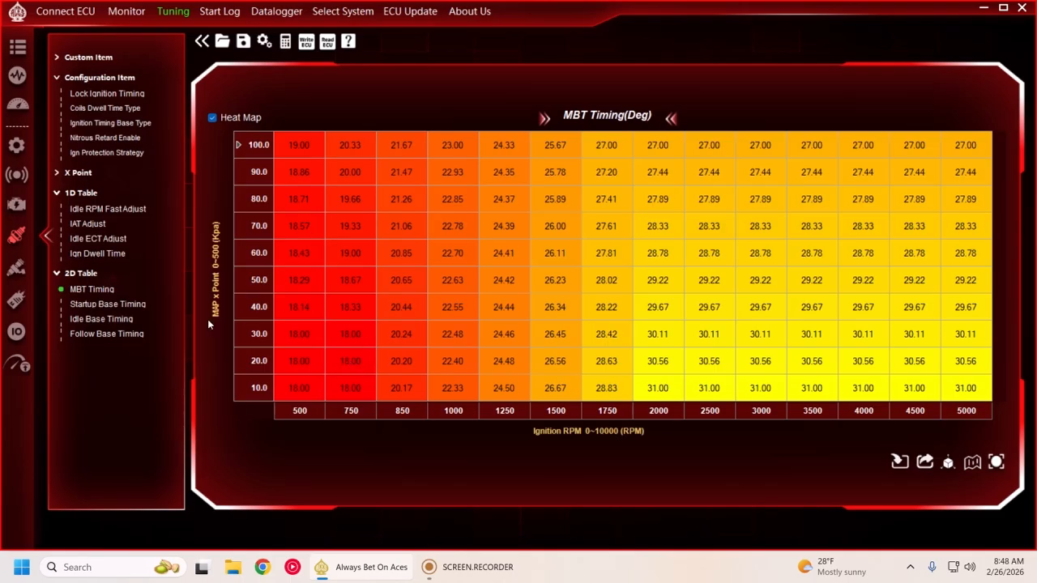
click(95, 322)
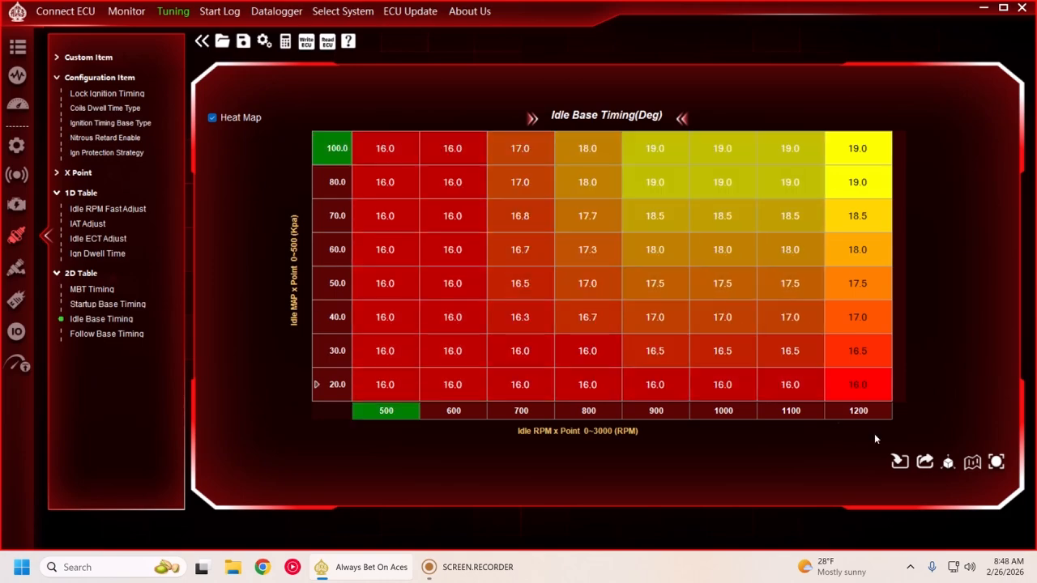
right_click(726, 301)
click(751, 349)
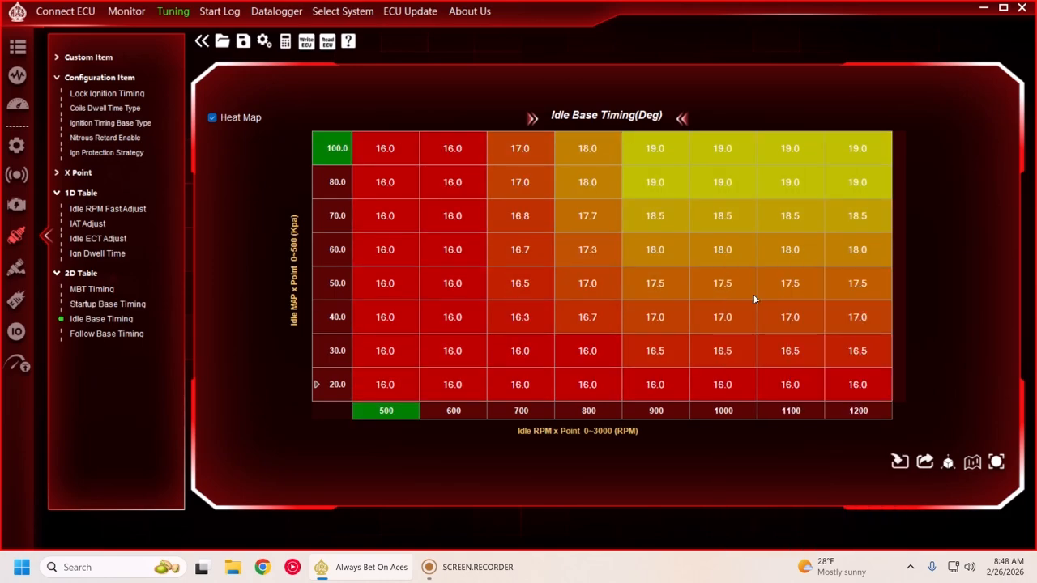
right_click(489, 254)
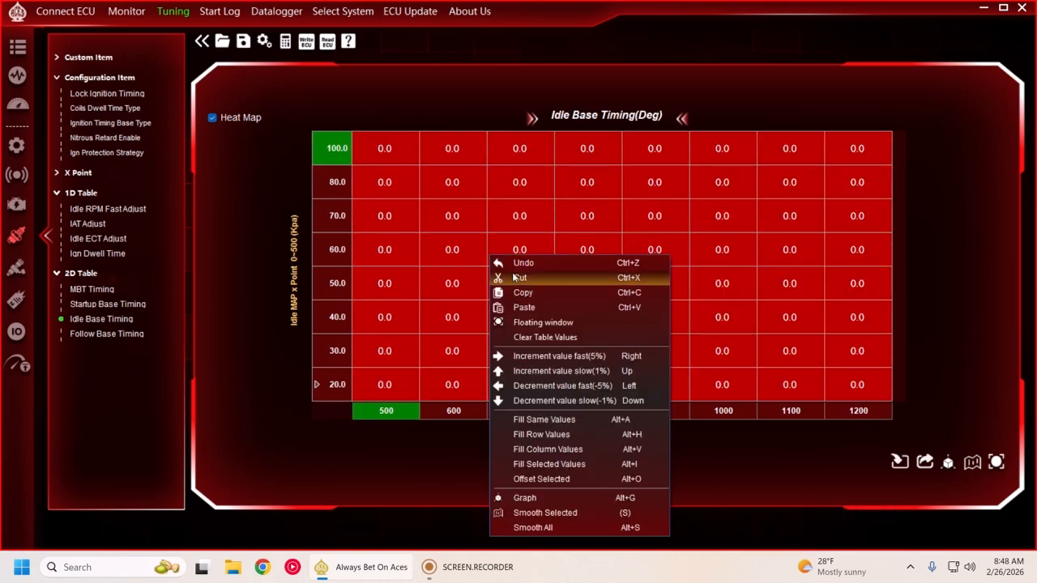
click(569, 419)
text(16)
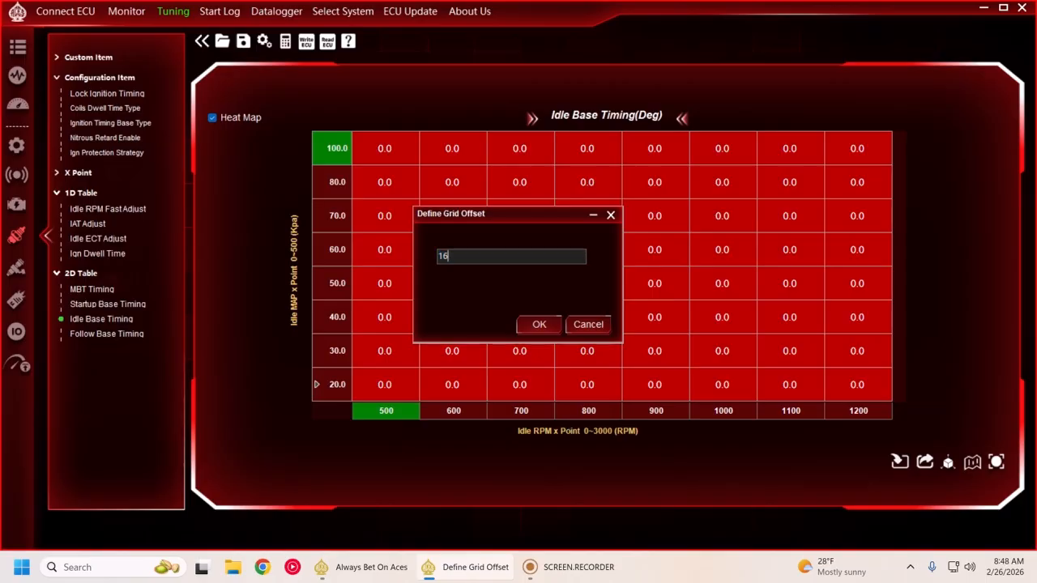
key(Return)
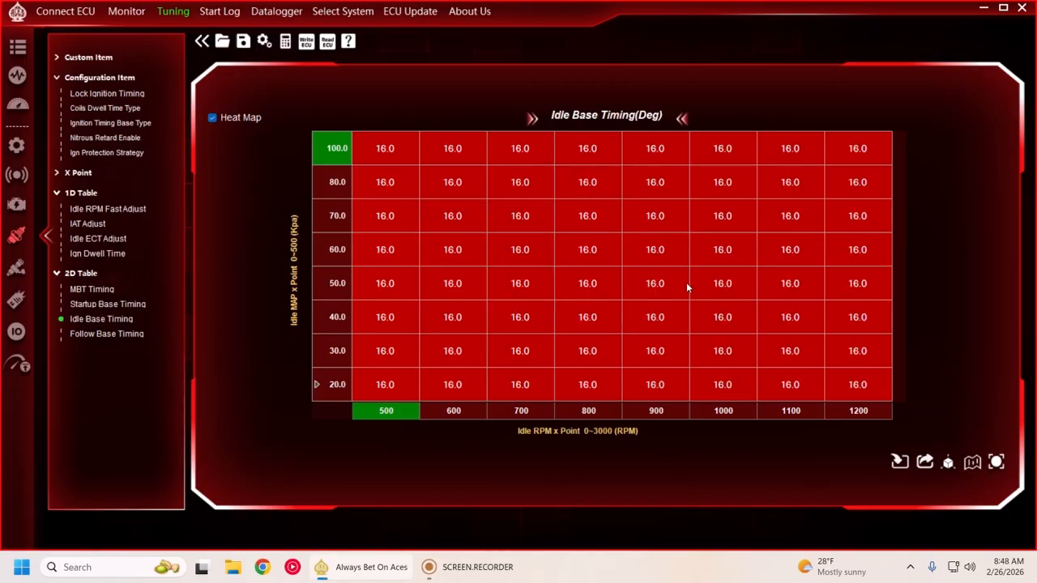
Step: Fill the 1000 to 1200 RPM cells of Idle Base Timing with 18 degrees in the 100 and 80 kPa rows
drag(878, 148, 735, 169)
right_click(735, 170)
click(794, 338)
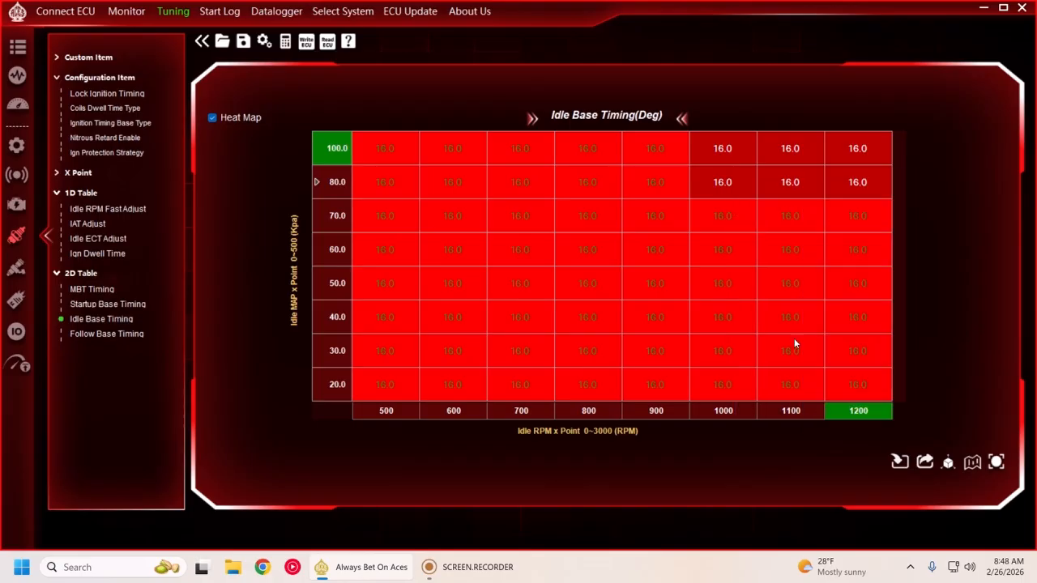
text(16)
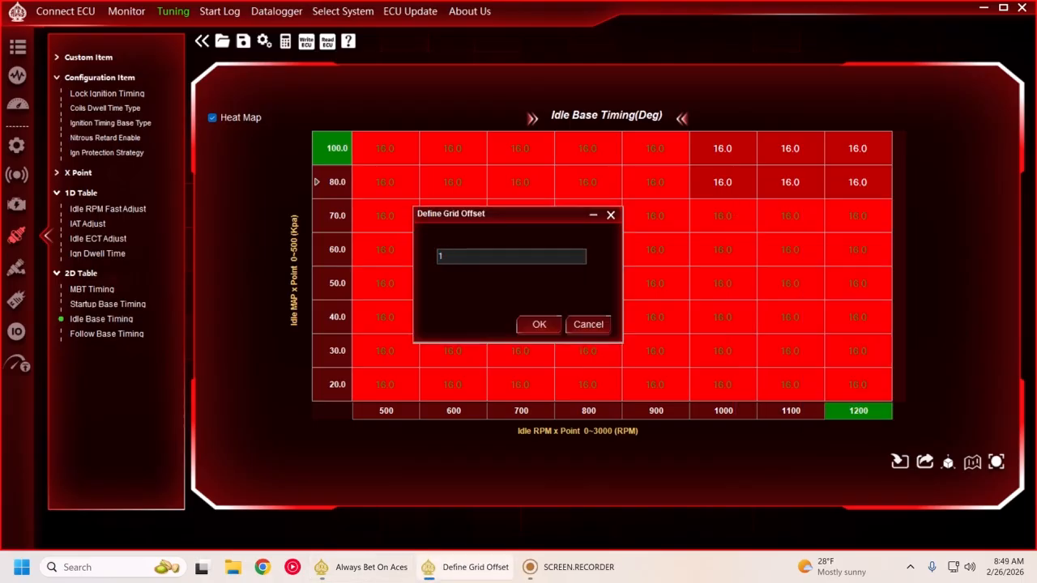
key(Return)
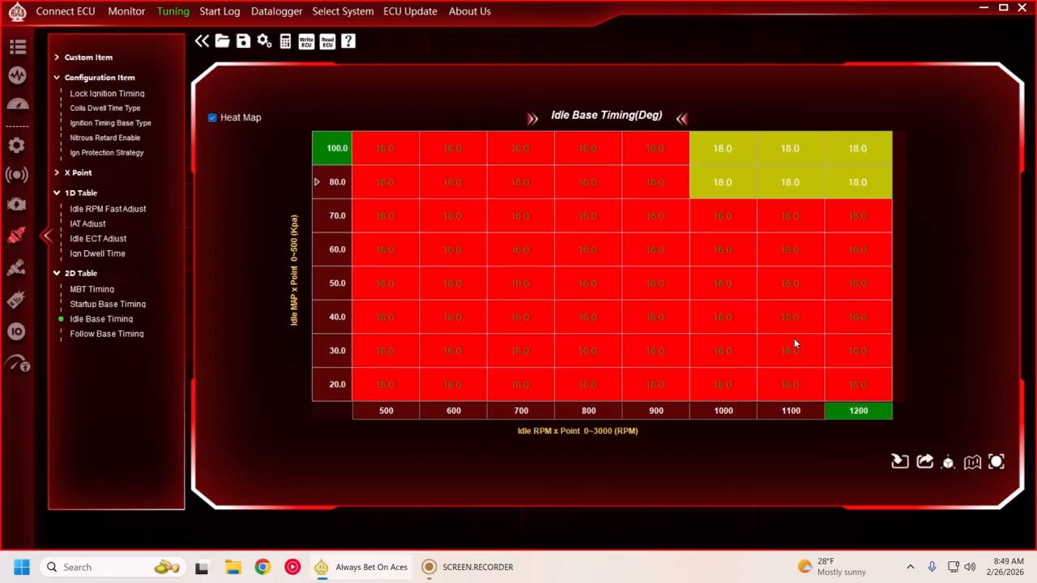
Step: Interpolate the 1000 to 1200 RPM columns of Idle Base Timing between the 80 and 20 kPa rows
drag(696, 149, 856, 364)
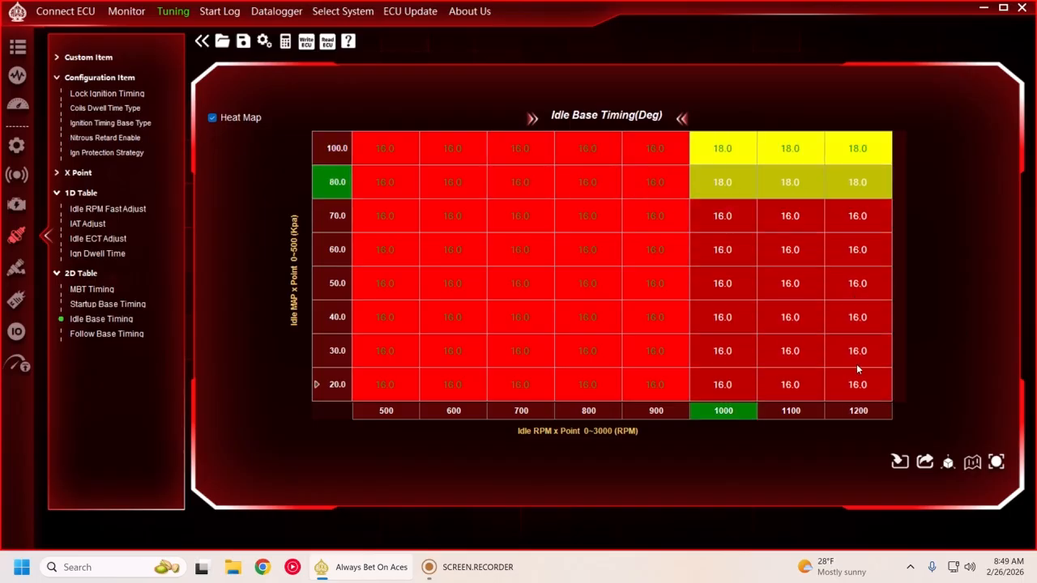
right_click(804, 317)
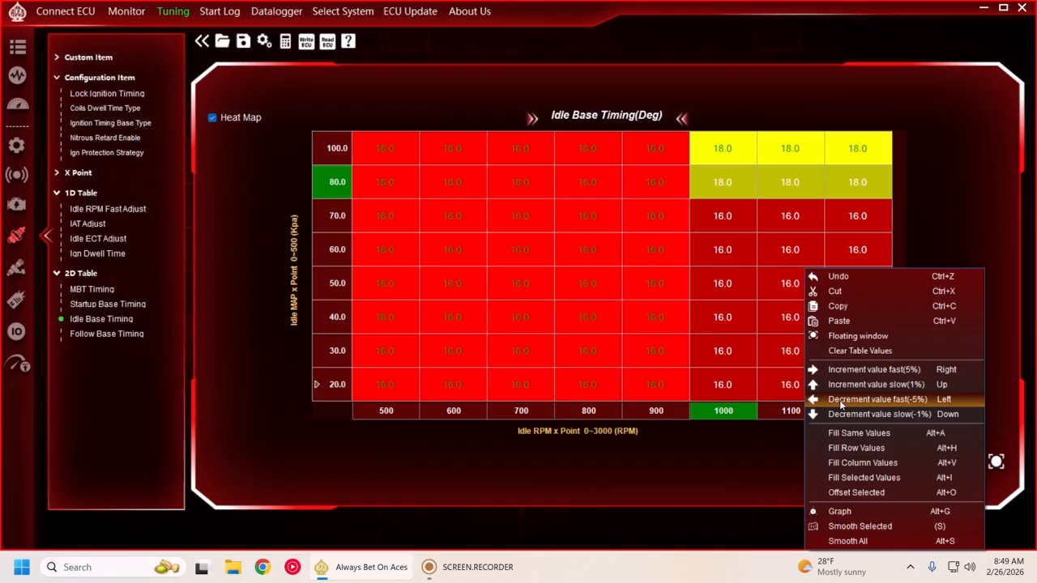
click(872, 469)
Step: Interpolate the 100 to 40 kPa rows of Idle Base Timing between 800 and 1000 RPM
drag(705, 149, 601, 320)
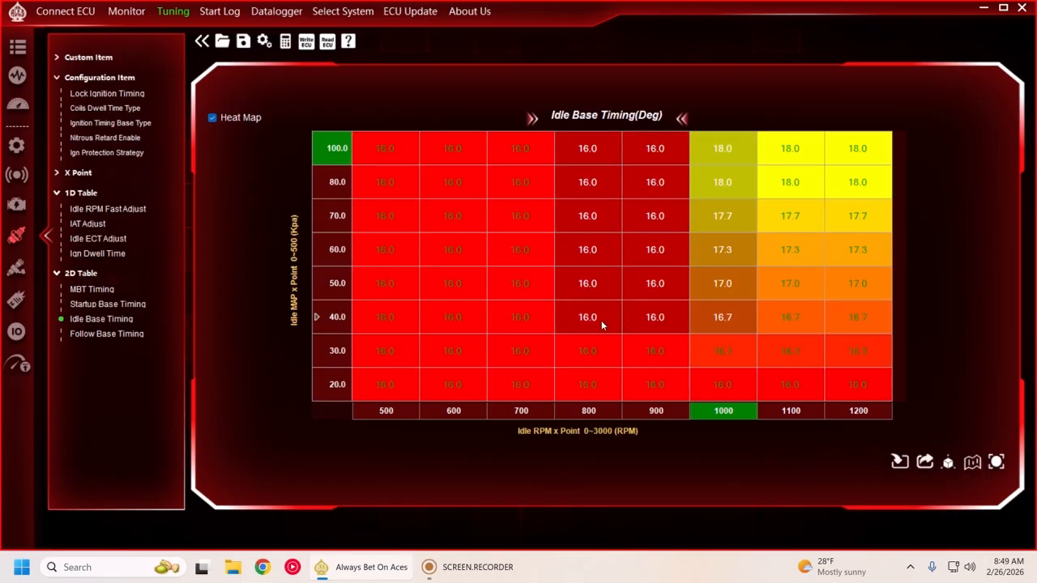
right_click(613, 248)
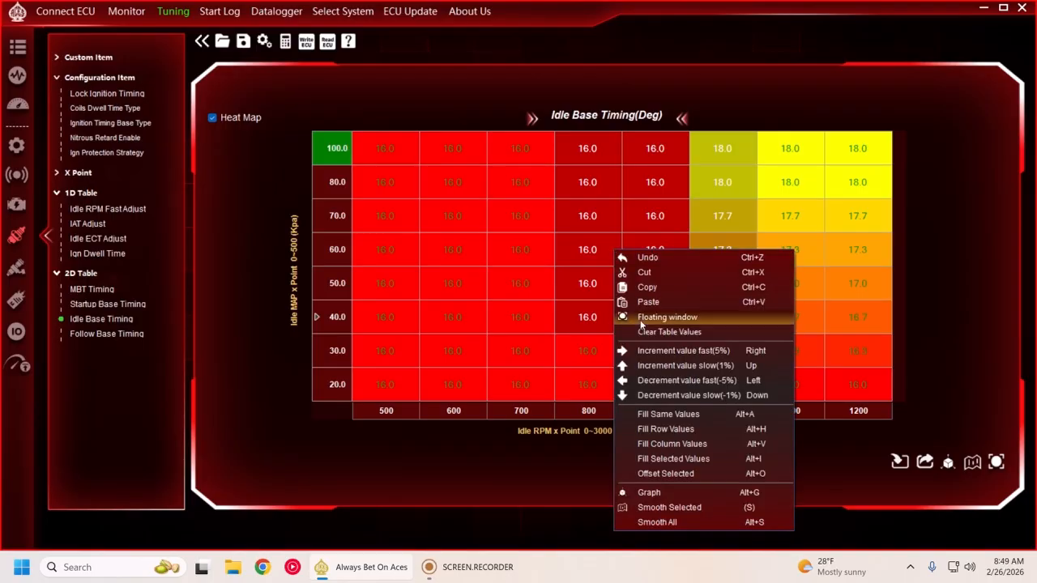
click(662, 423)
click(646, 250)
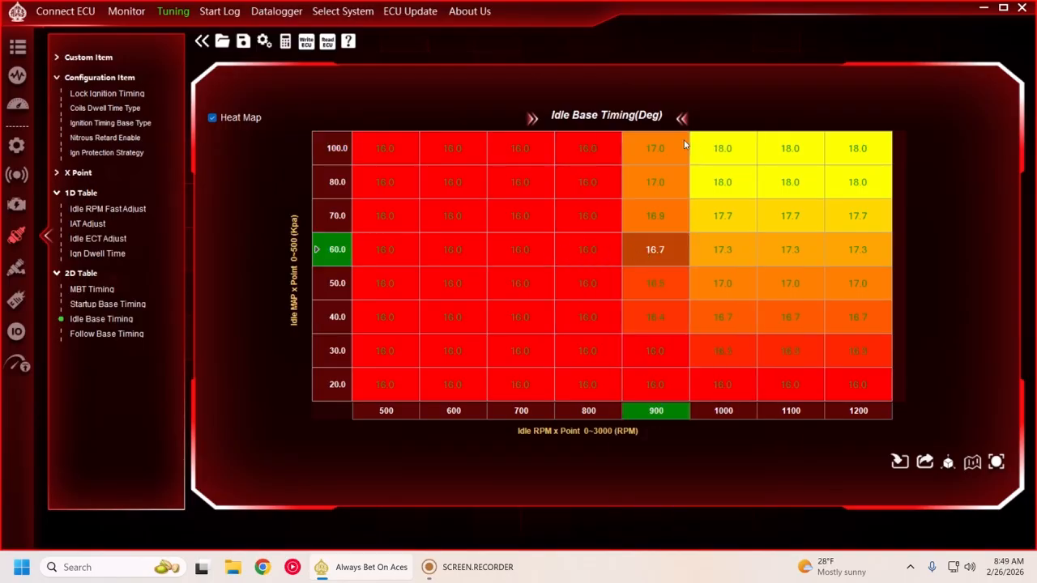
Step: Interpolate the 100 to 60 kPa rows of Idle Base Timing between 700 and 1000 RPM
click(702, 162)
drag(702, 163, 555, 250)
drag(479, 246, 482, 247)
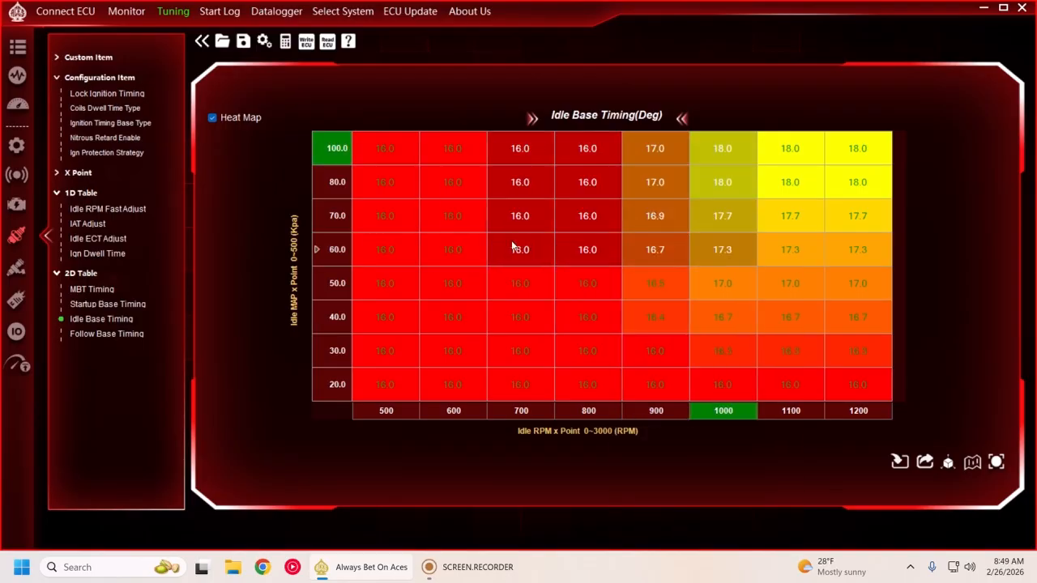
right_click(497, 246)
click(572, 423)
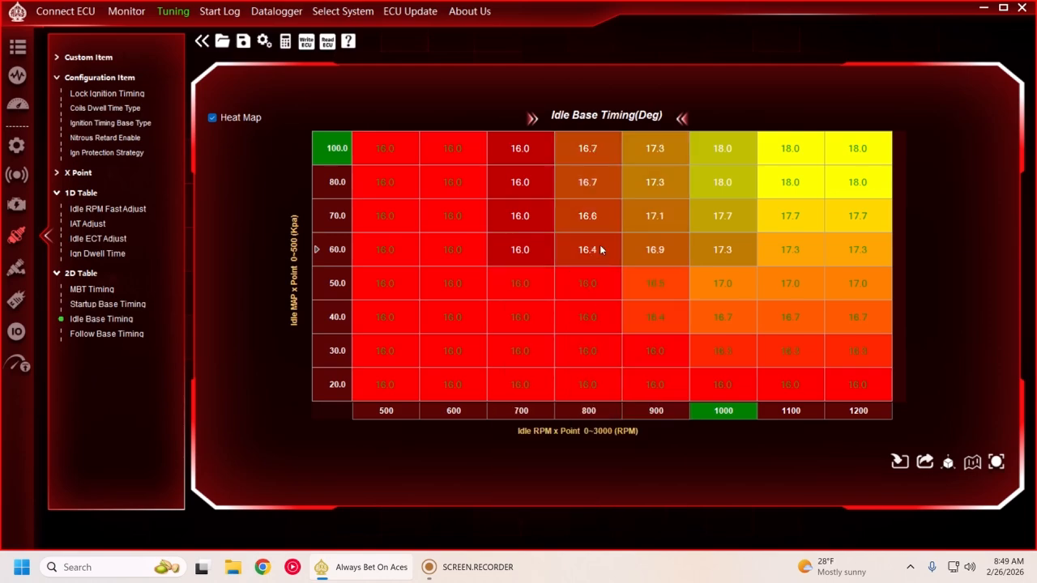
click(711, 339)
click(864, 411)
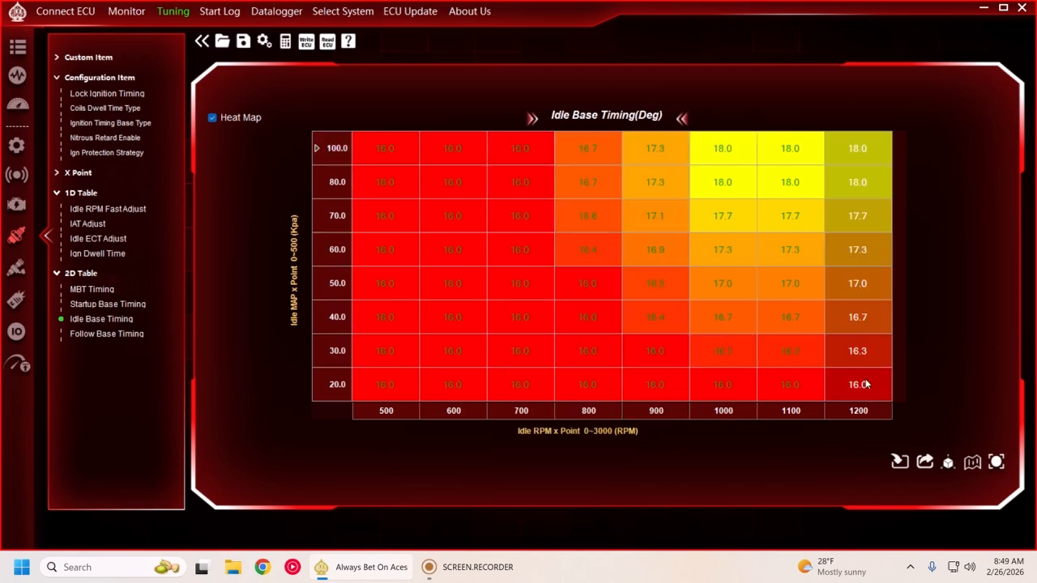
click(863, 384)
click(658, 379)
click(455, 379)
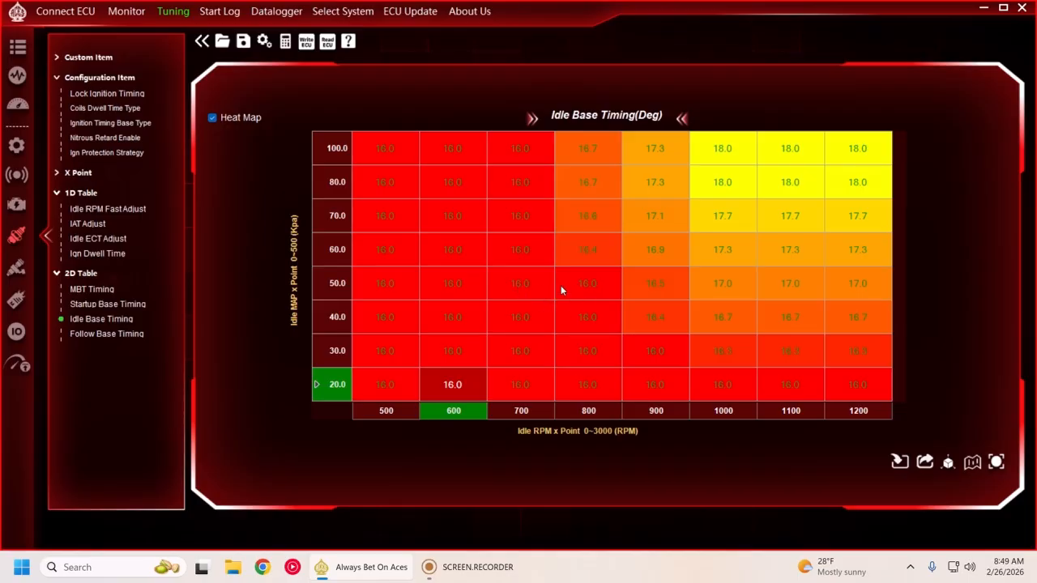
Step: Set the Idle Base Timing cell at 800 RPM and 50 kPa to 16.2 degrees
click(602, 292)
scroll(602, 292, up, 4)
scroll(602, 292, down, 2)
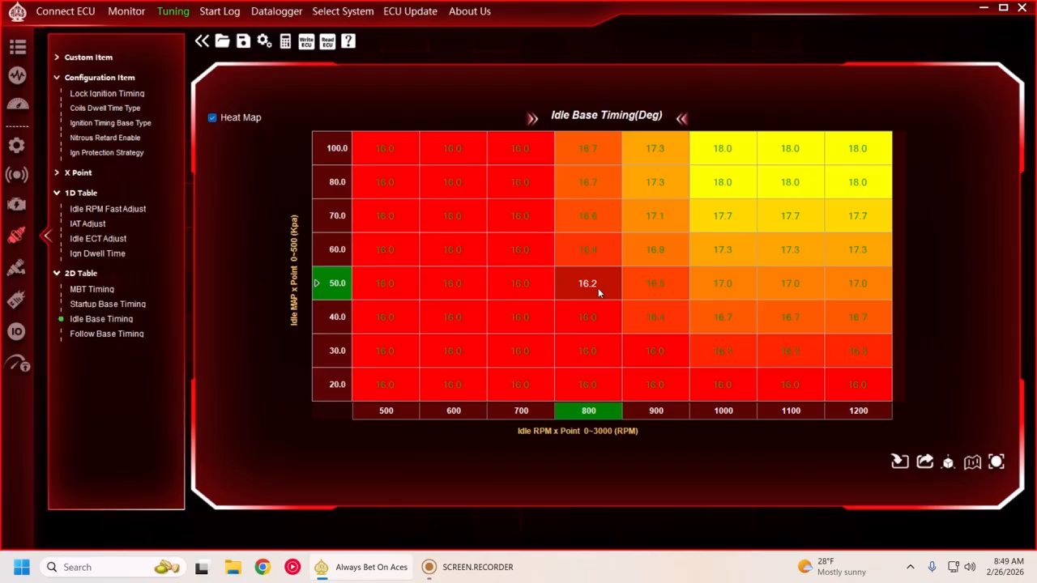
click(599, 290)
click(587, 317)
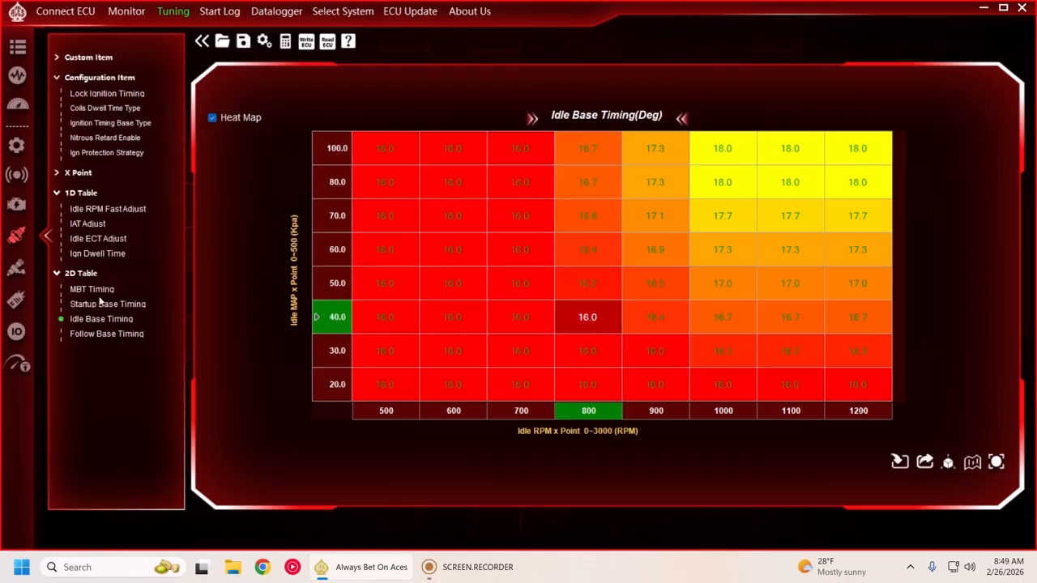
Step: Compare the values in the Follow Base Timing, Startup Base Timing, Idle Base Timing and MBT Timing tables
click(89, 335)
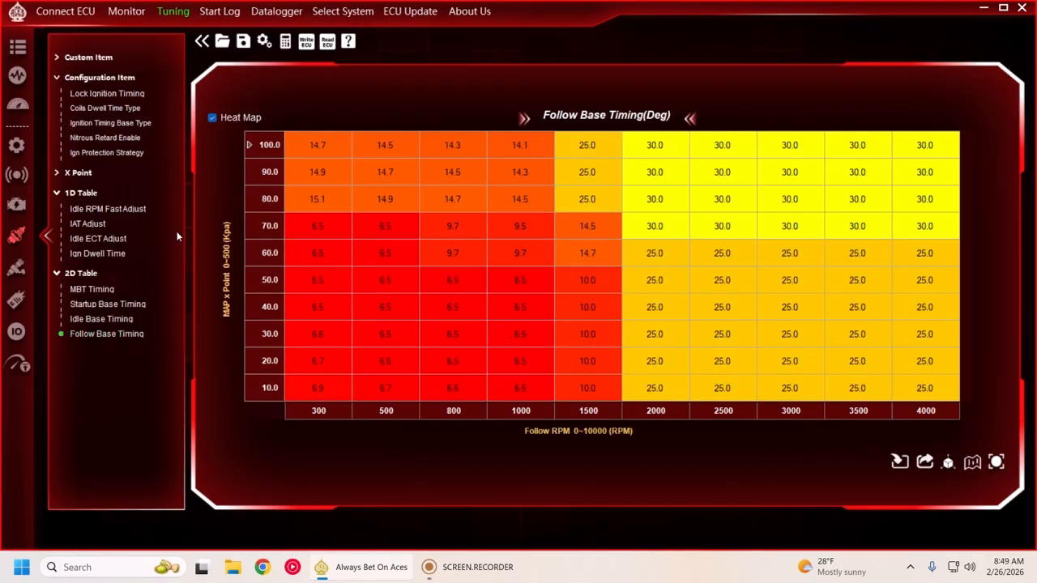
click(89, 306)
click(94, 322)
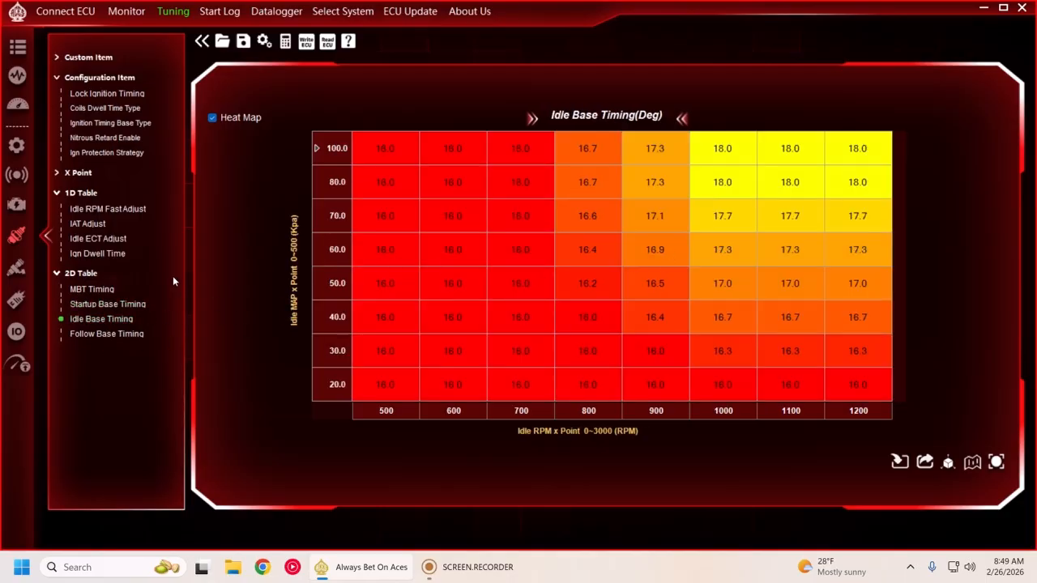
click(81, 291)
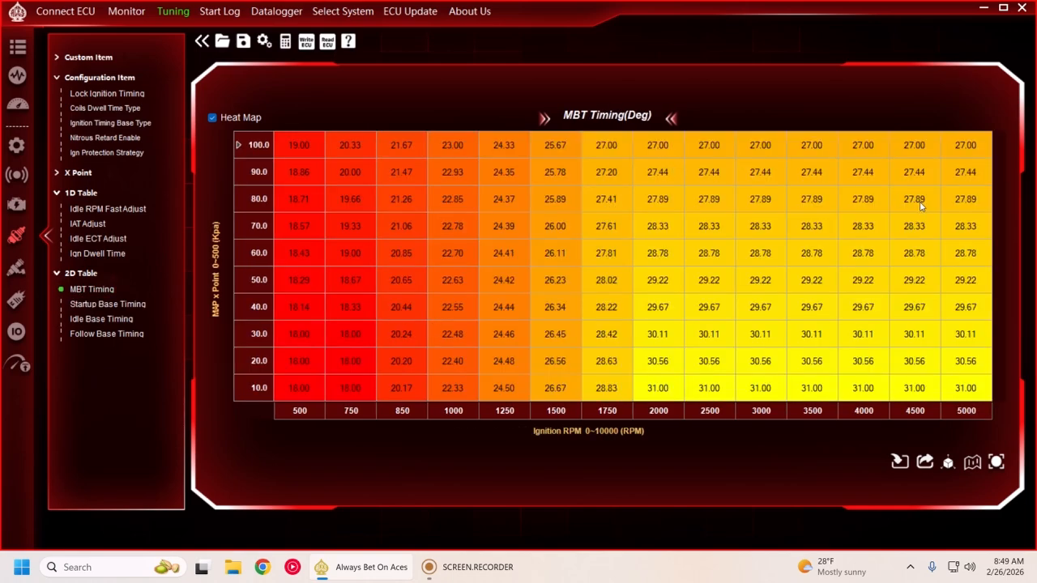
Step: Clear the Follow Base Timing table and fill it with values copied from the 500 to 3000 RPM columns of MBT Timing
click(113, 336)
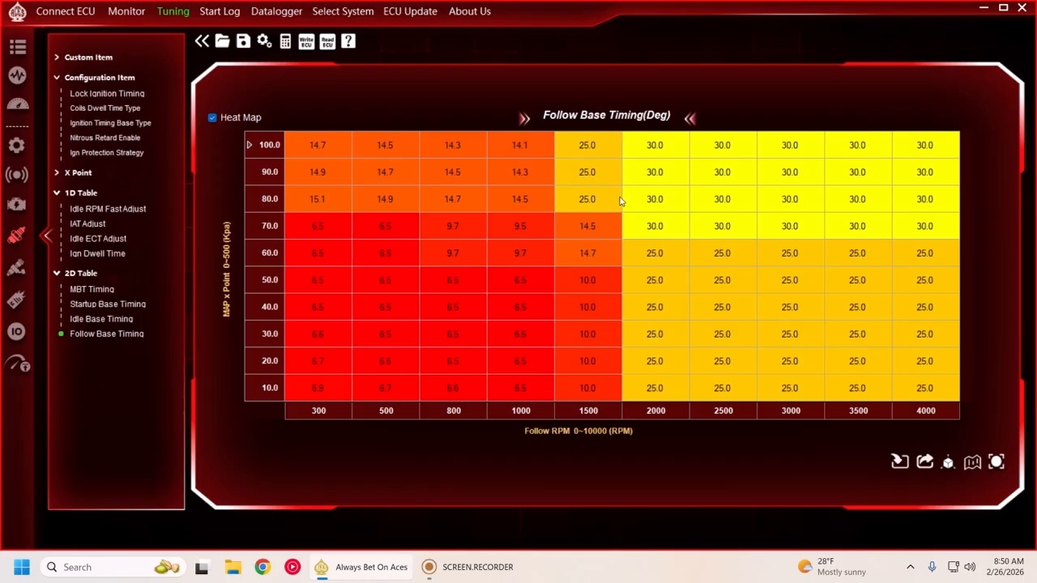
drag(314, 138, 925, 388)
right_click(747, 322)
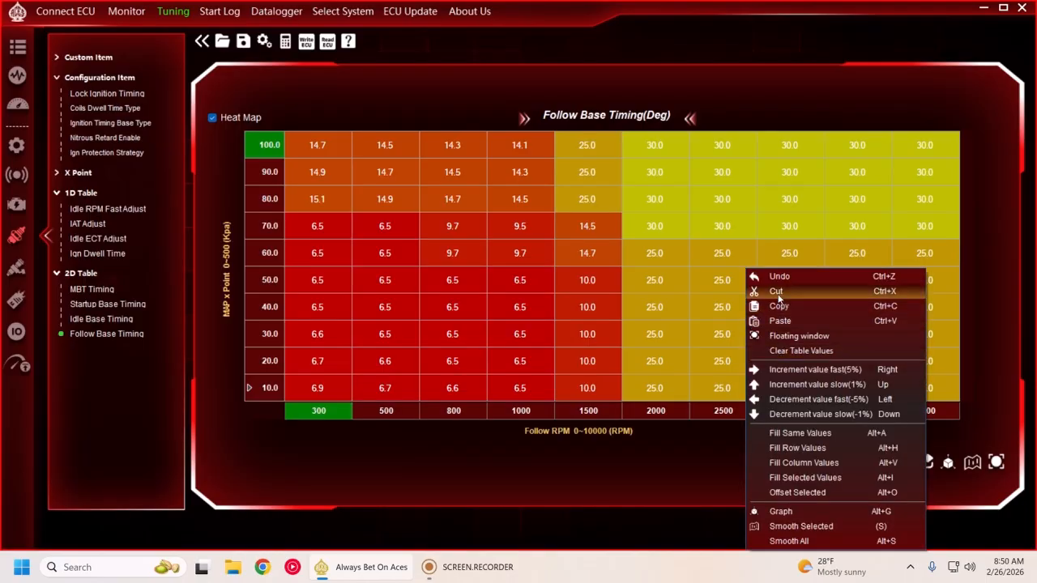
click(776, 290)
click(105, 292)
drag(297, 142, 771, 400)
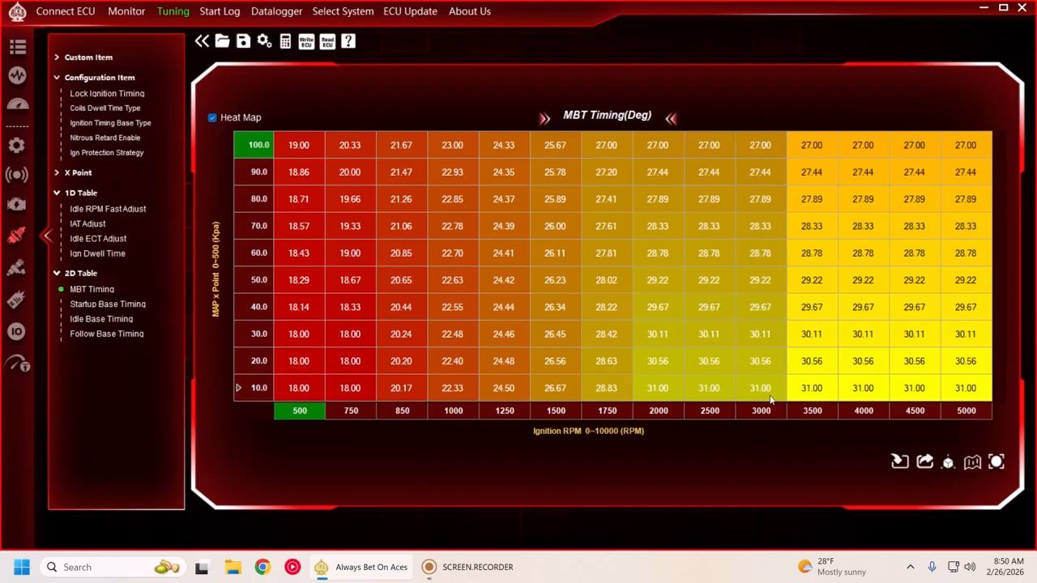
right_click(725, 282)
click(759, 306)
click(158, 328)
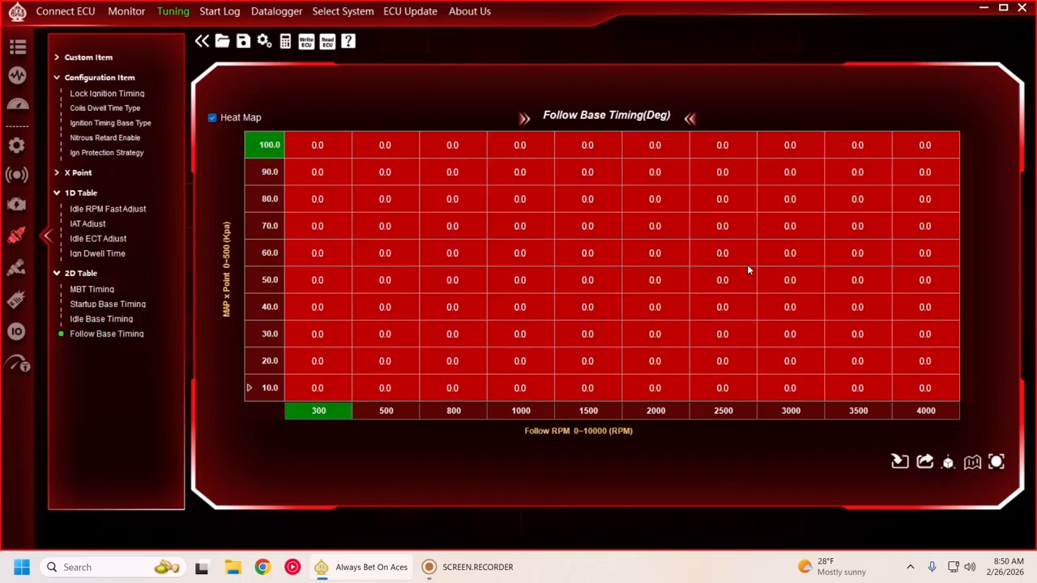
right_click(659, 253)
click(696, 310)
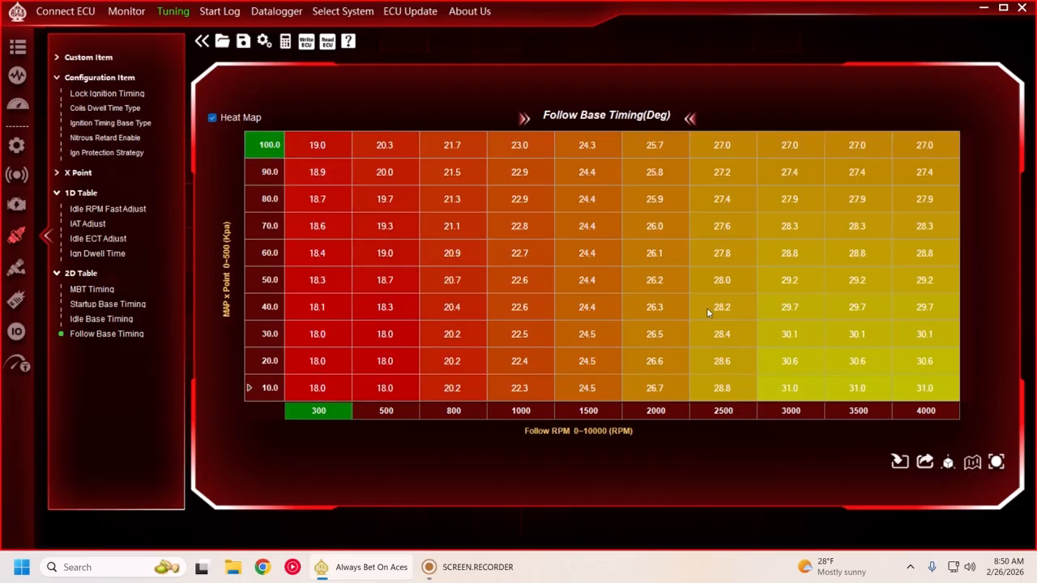
click(657, 305)
click(463, 362)
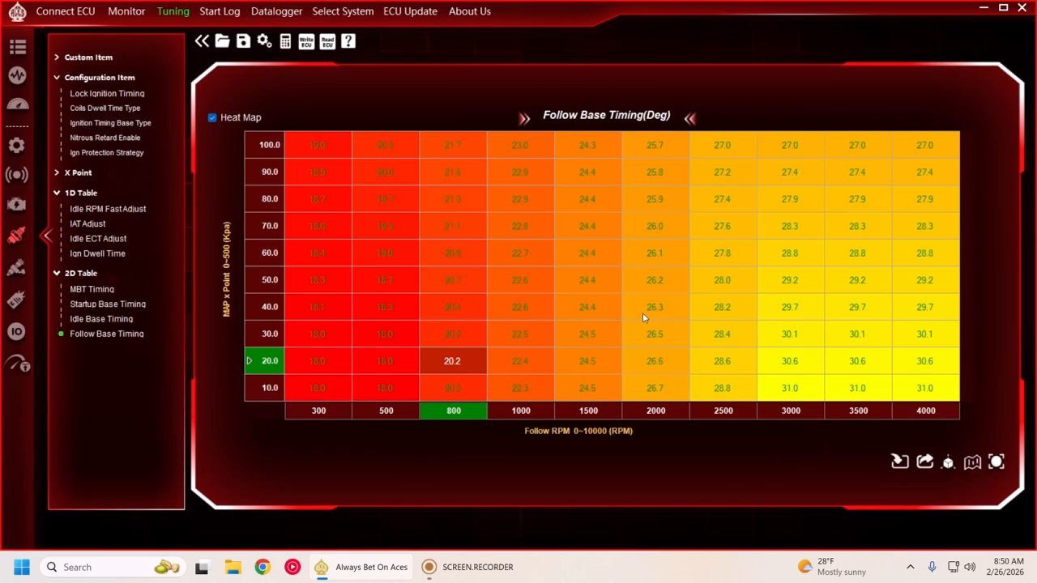
Step: Lower the entire Follow Base Timing table until the 300 RPM cell at 10 kPa is 16.0 degrees
click(296, 144)
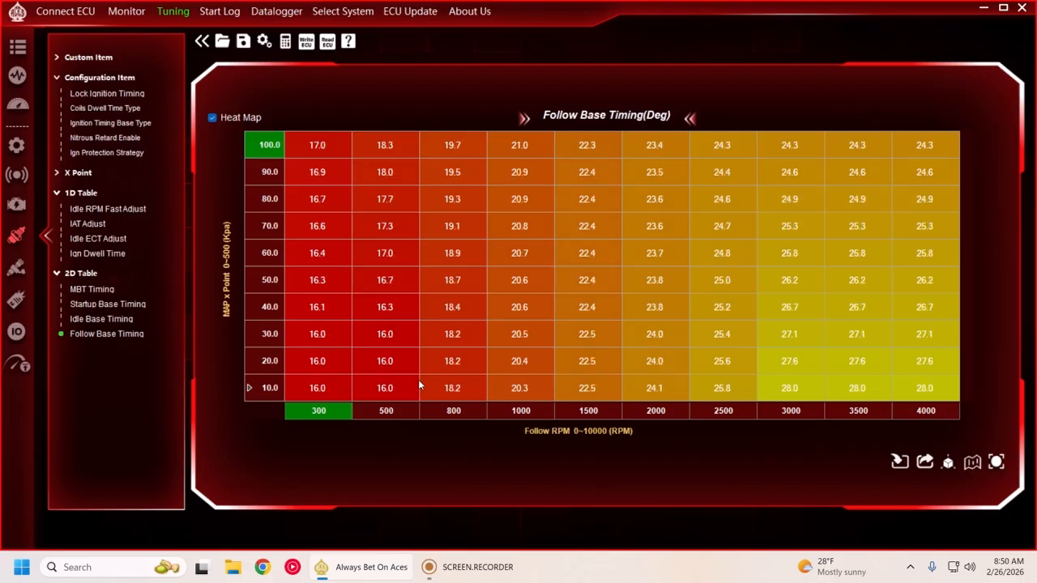
click(393, 337)
click(319, 337)
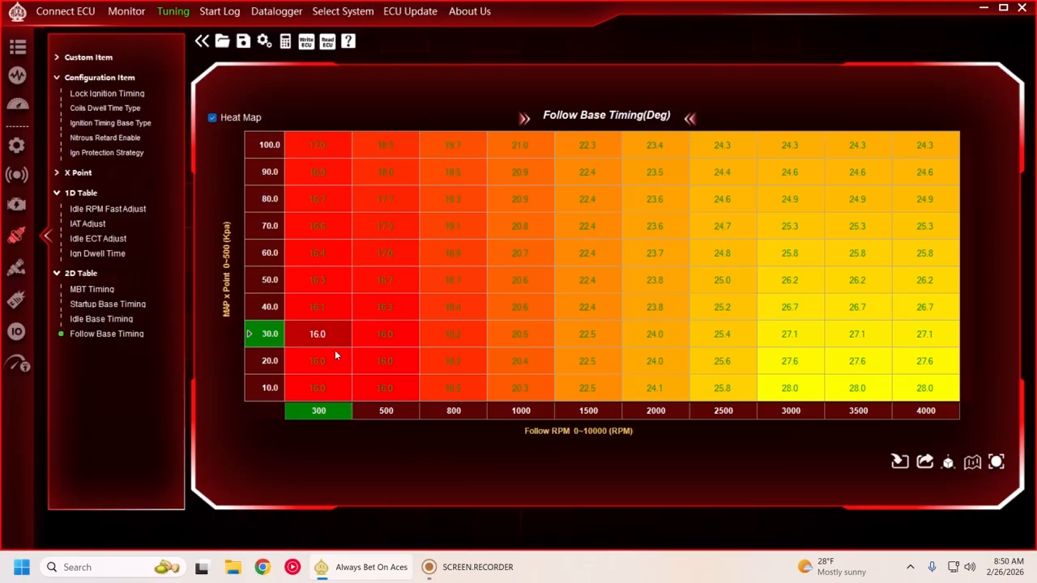
click(330, 379)
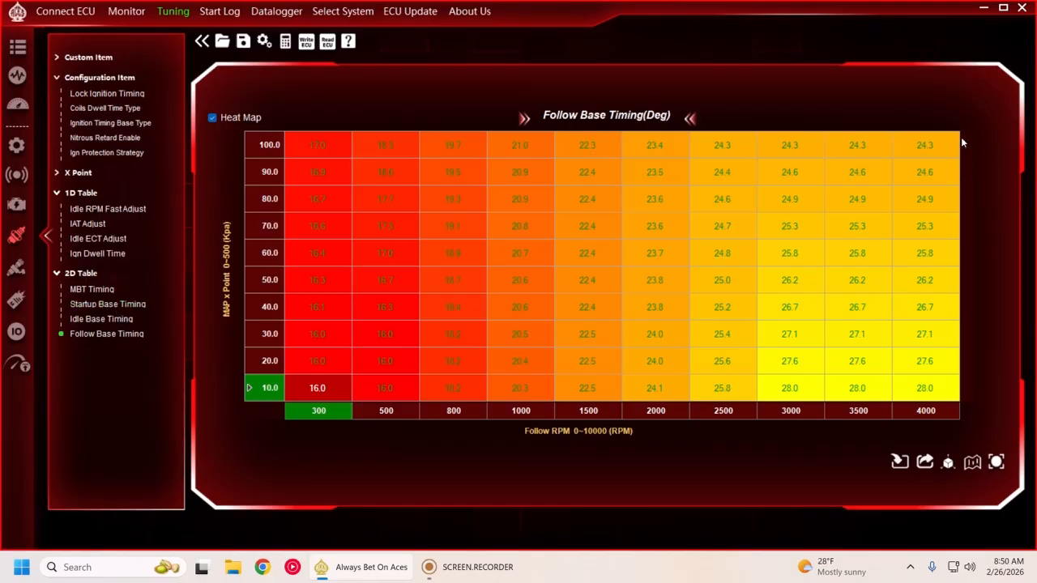
Step: Lower the 1500 to 4000 RPM columns of Follow Base Timing until the 4000 RPM cell at 10 kPa is 26.0 degrees
drag(949, 144, 923, 203)
drag(880, 229, 582, 377)
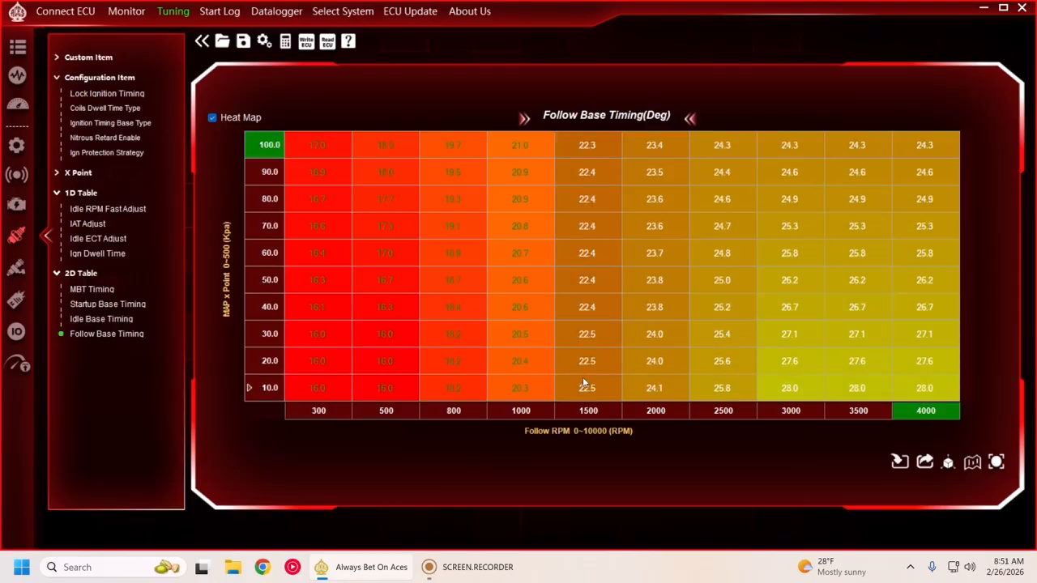
key(minus)
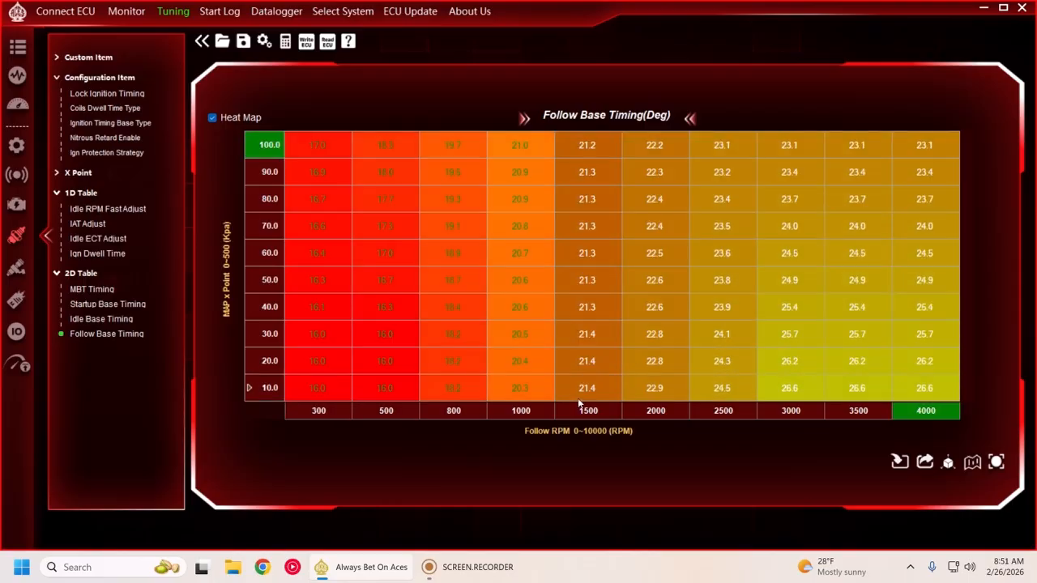
key(minus)
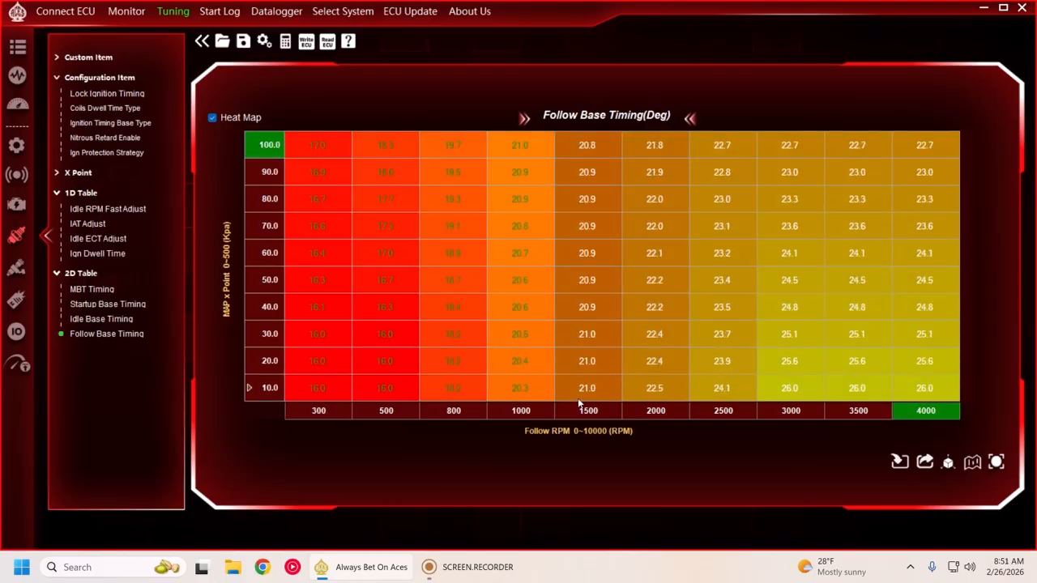
Step: Raise the 1500 to 4000 RPM columns of Follow Base Timing by 1%, bringing 1500 RPM at 100 kPa to 21.0 degrees
drag(521, 143, 542, 409)
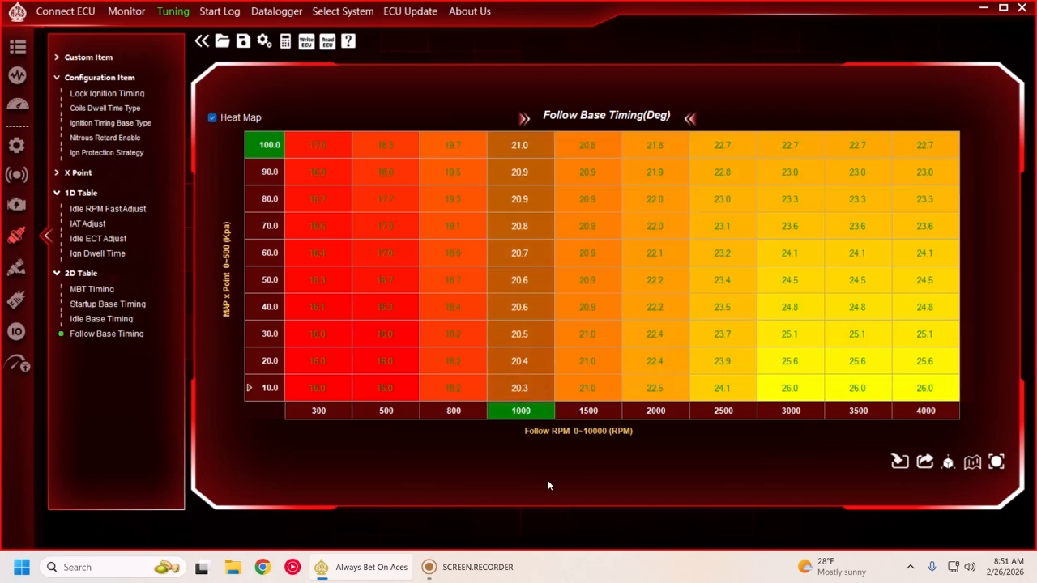
drag(568, 158, 925, 389)
key(plus)
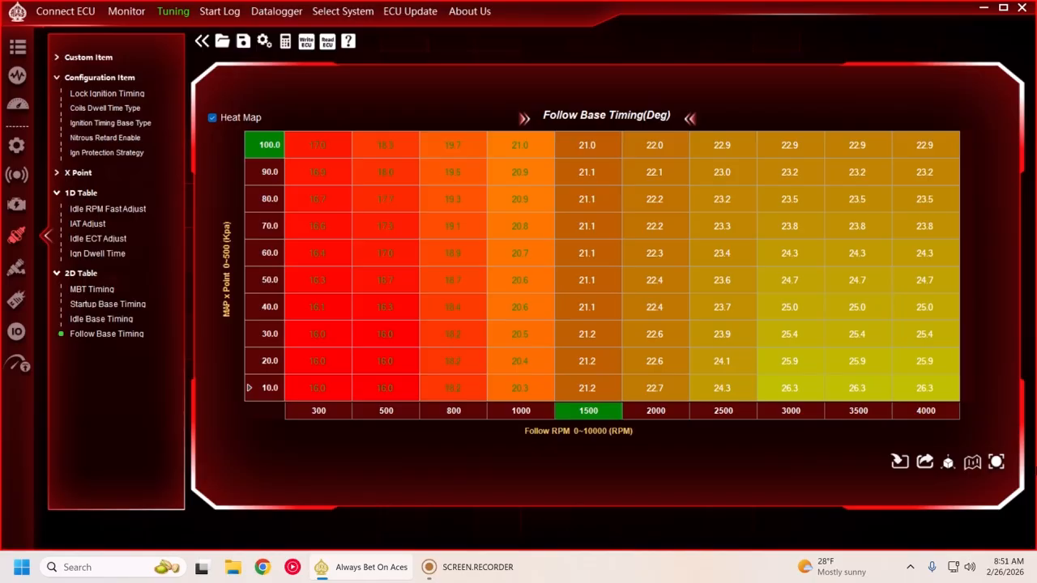
click(587, 363)
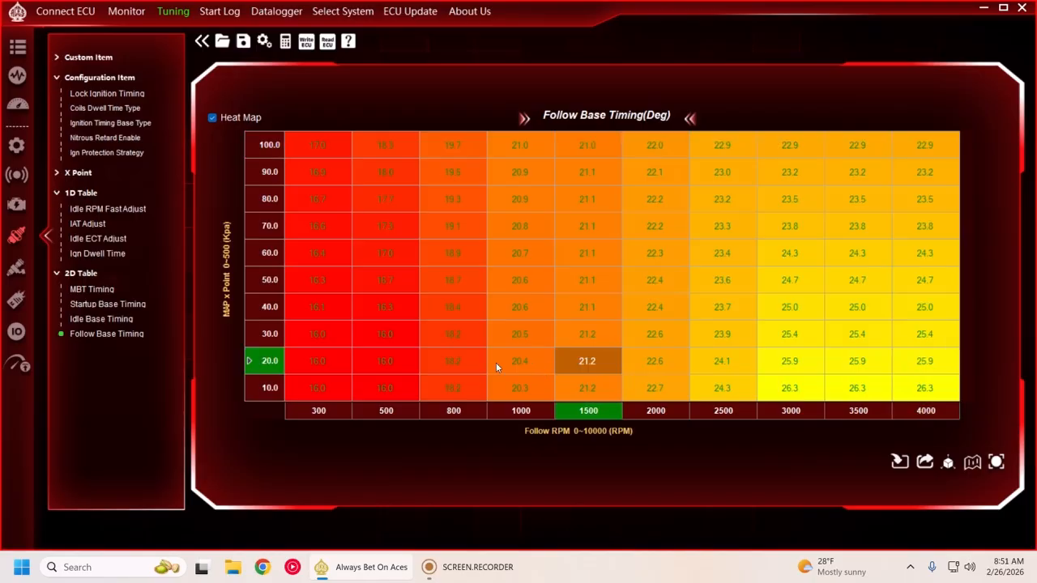
click(318, 389)
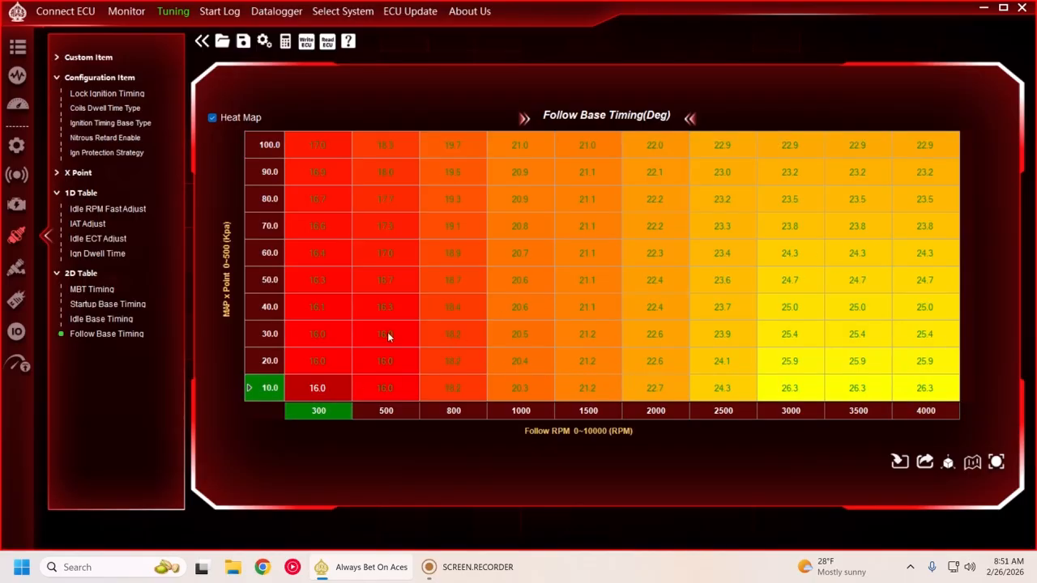
Step: Set Engine Max RPM to 4500 in the custom items of the Spark settings
click(93, 274)
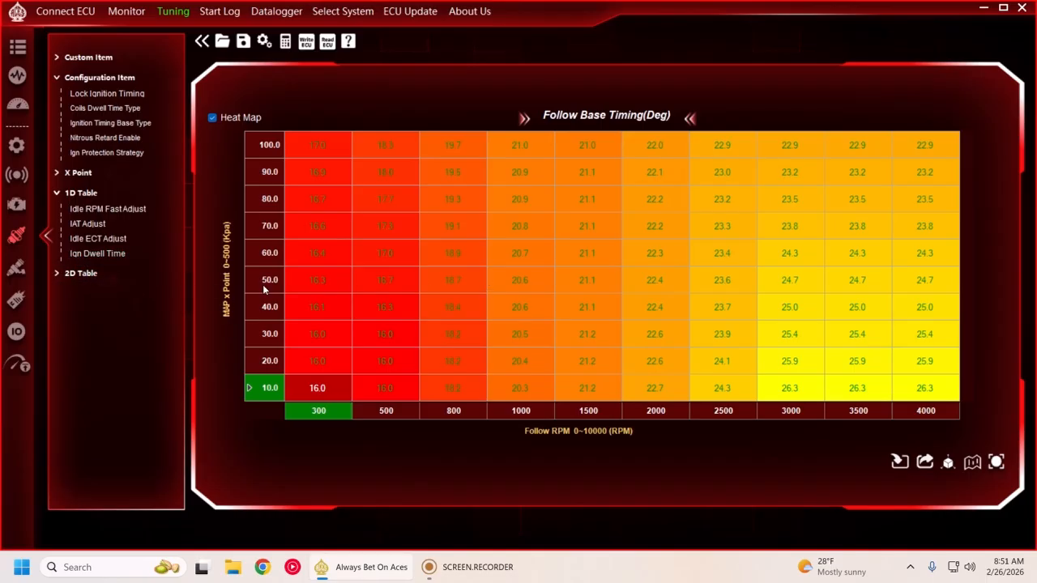
click(78, 194)
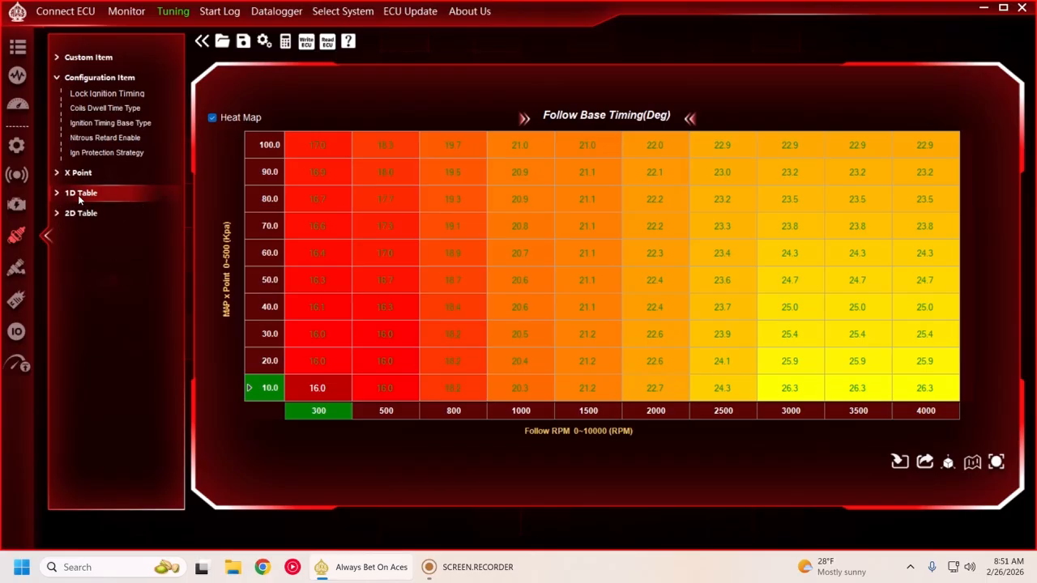
click(55, 78)
click(58, 59)
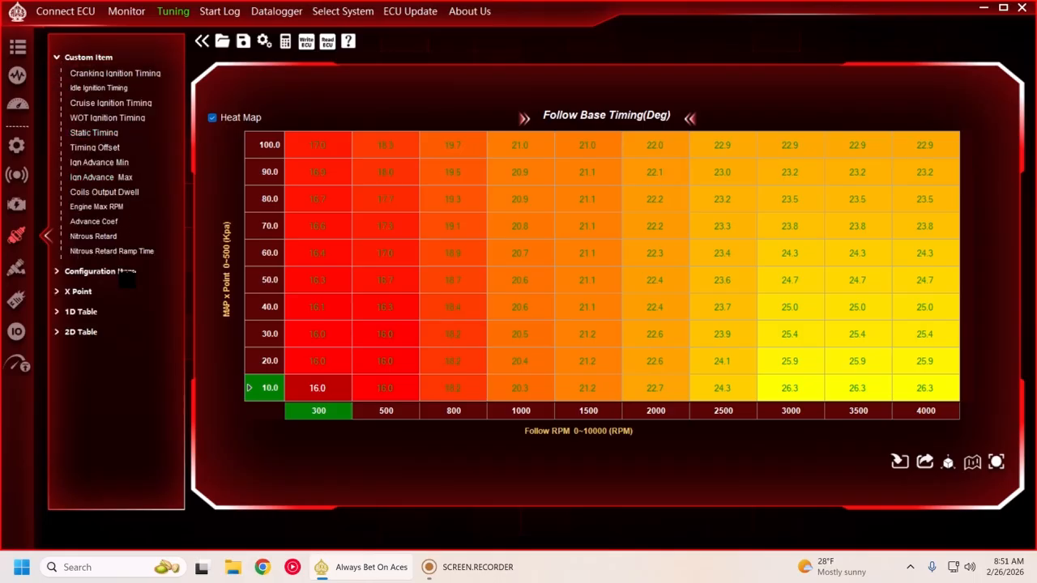
click(91, 221)
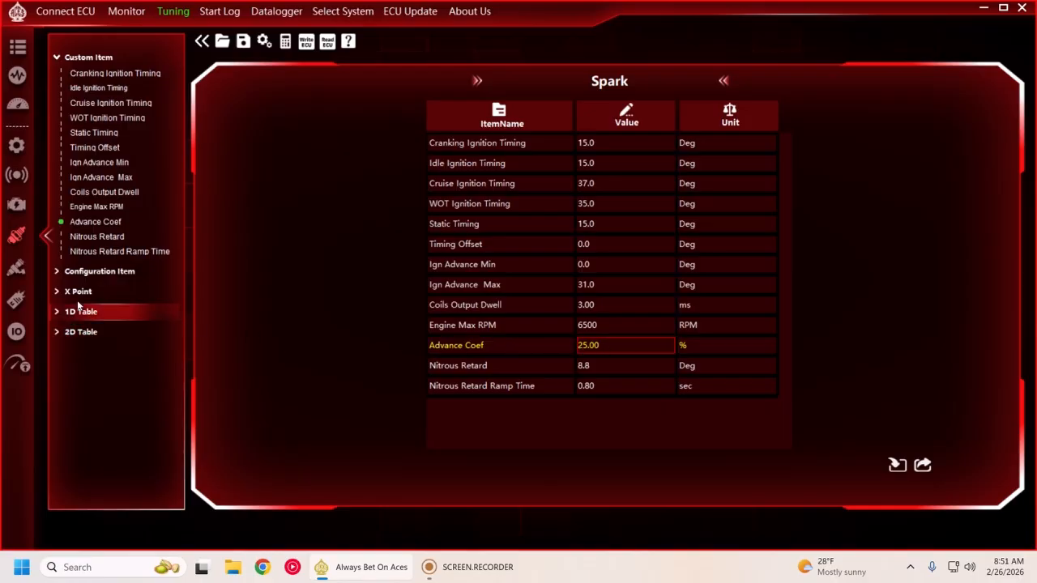
click(74, 335)
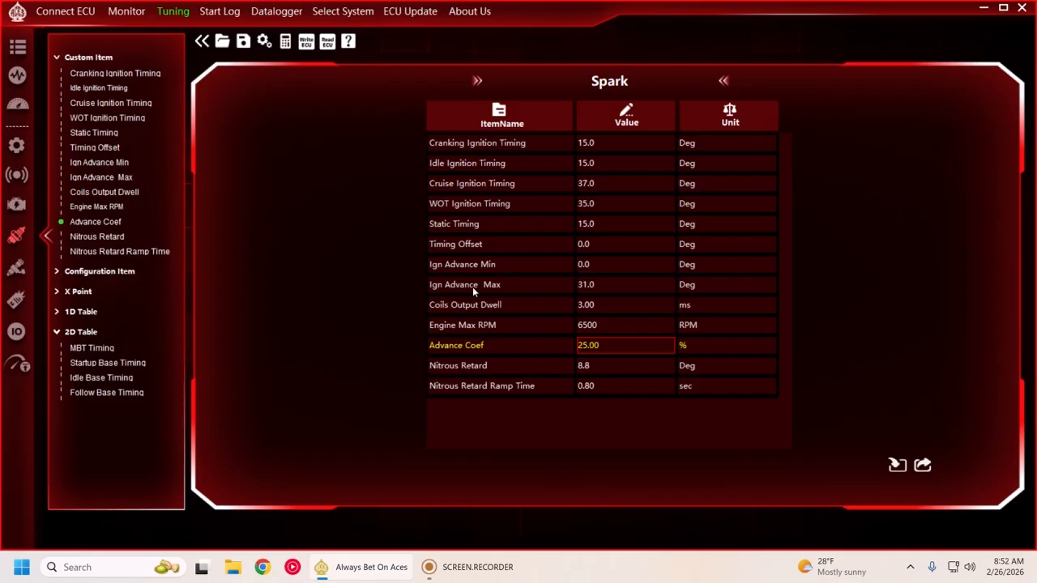
click(584, 325)
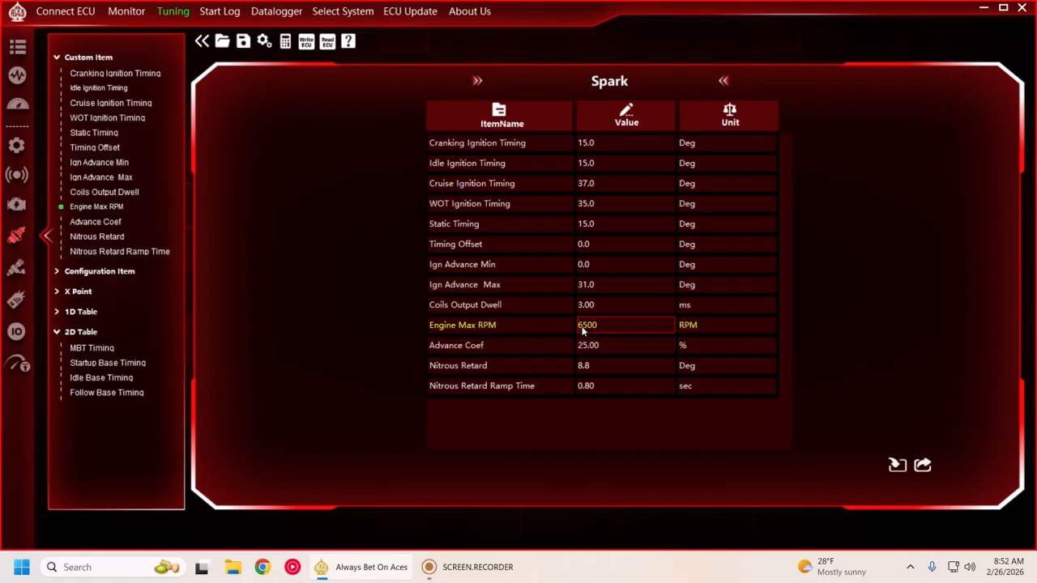
text(4500)
key(Return)
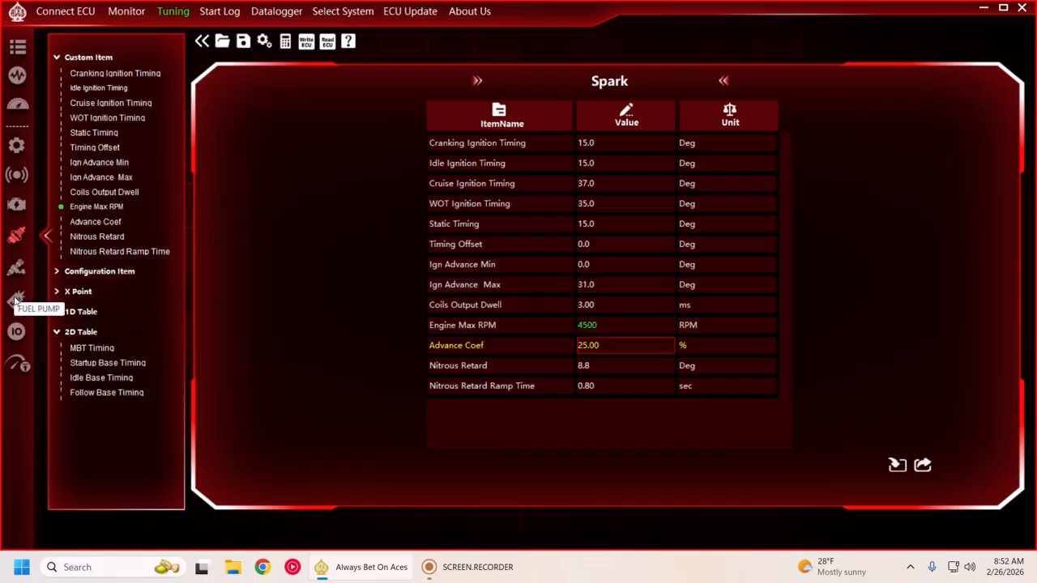
Step: Check the Engine Max Rev setting of the Rev Limiter and review the custom items of the Fuel settings
click(16, 364)
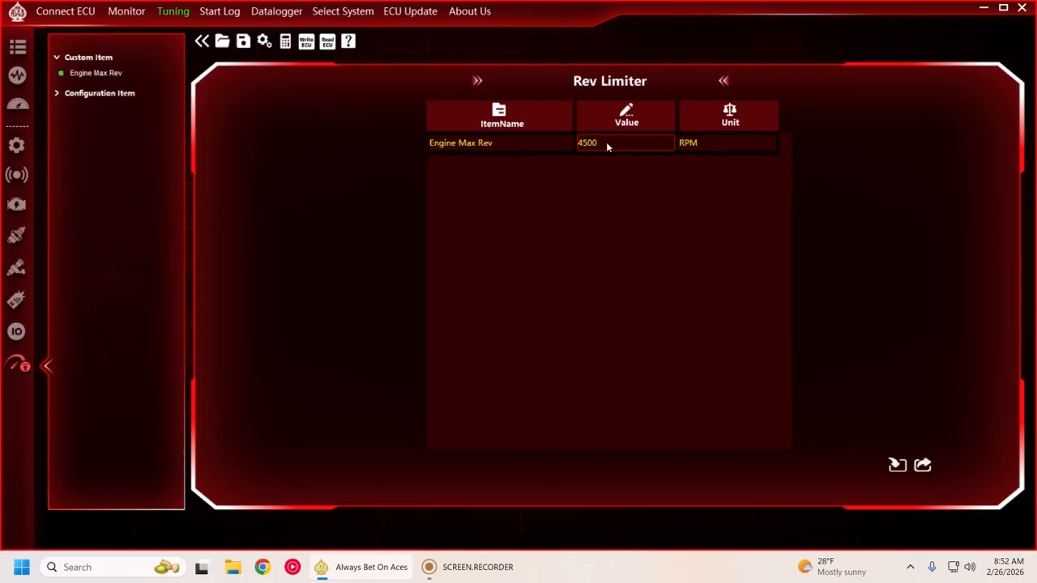
click(17, 271)
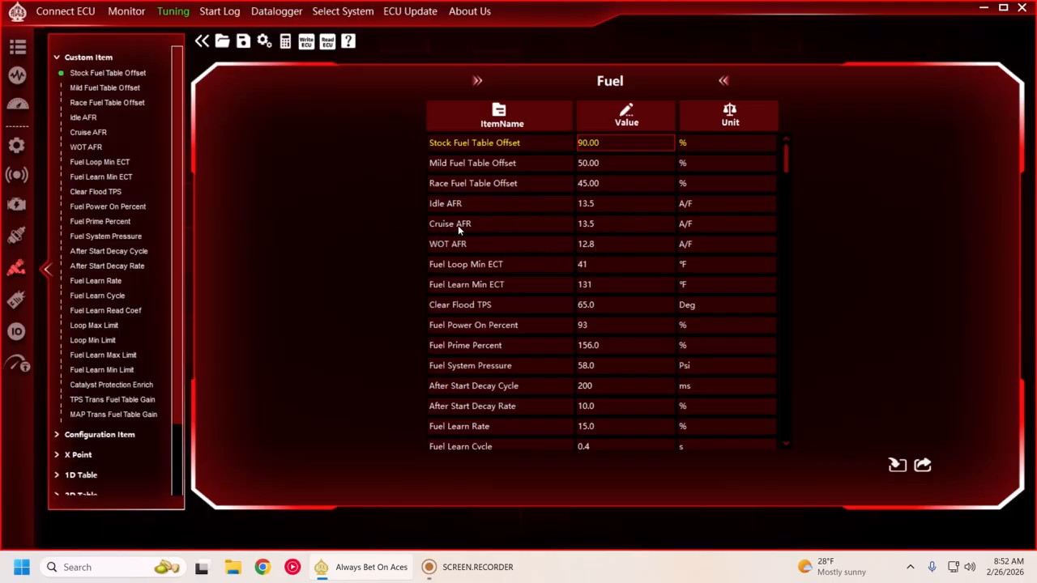
scroll(76, 494, down, 1)
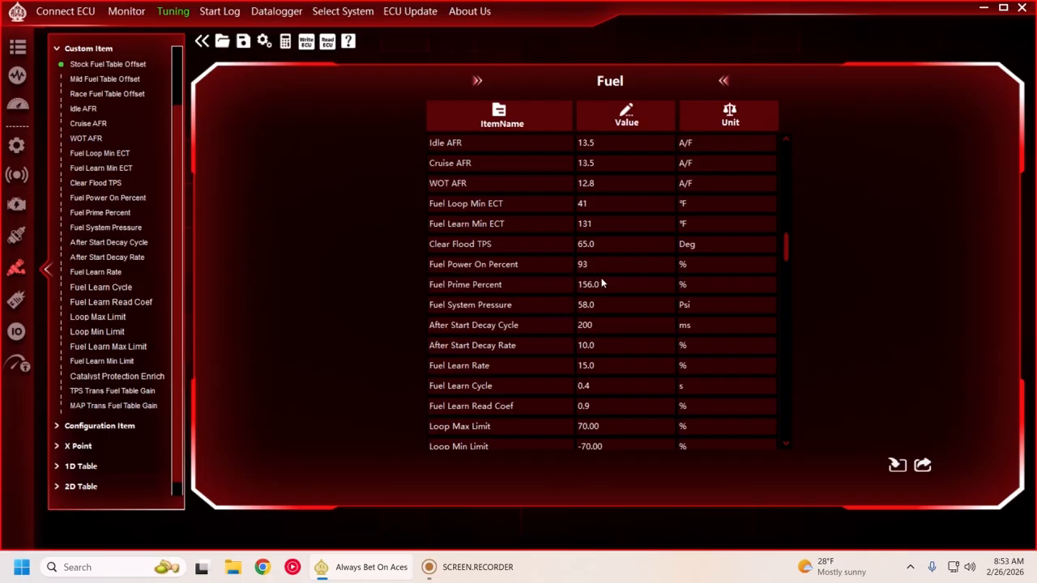
scroll(611, 338, down, 3)
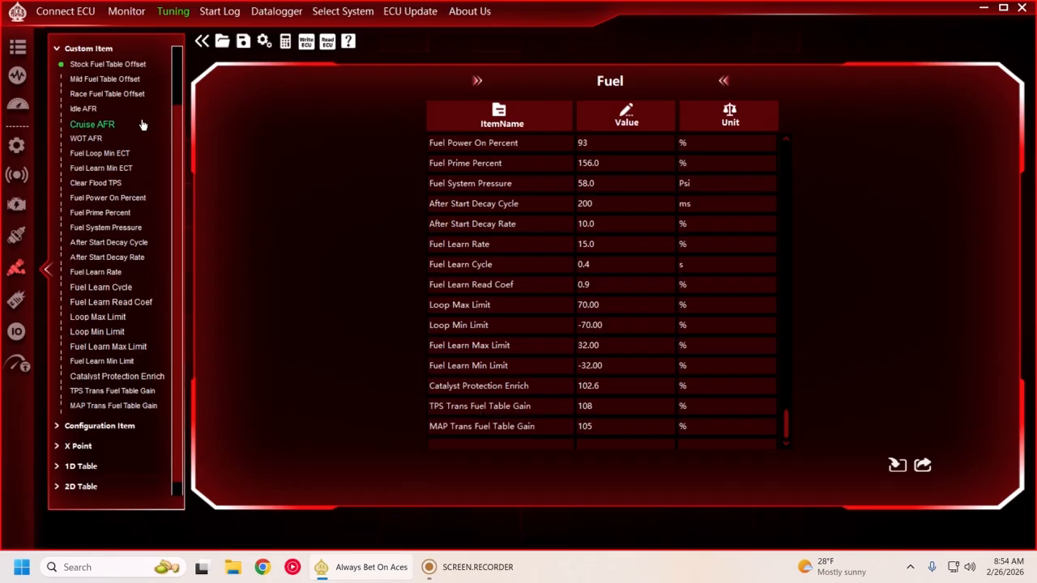
Step: Examine the Acceleration Correction vs TPS and Min Fuel PW curves among the Fuel 1D tables
click(85, 466)
scroll(106, 438, down, 3)
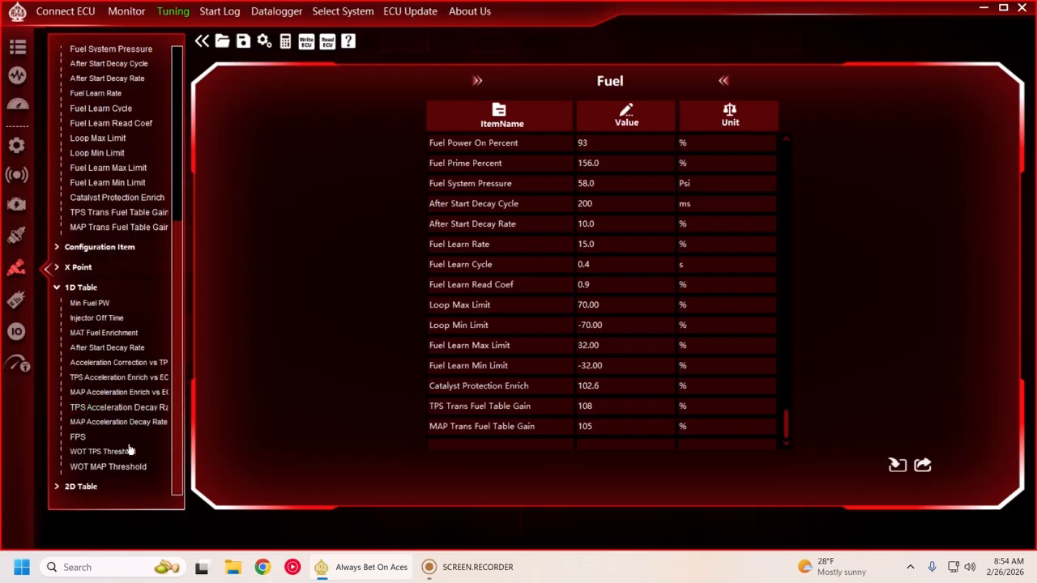
click(150, 365)
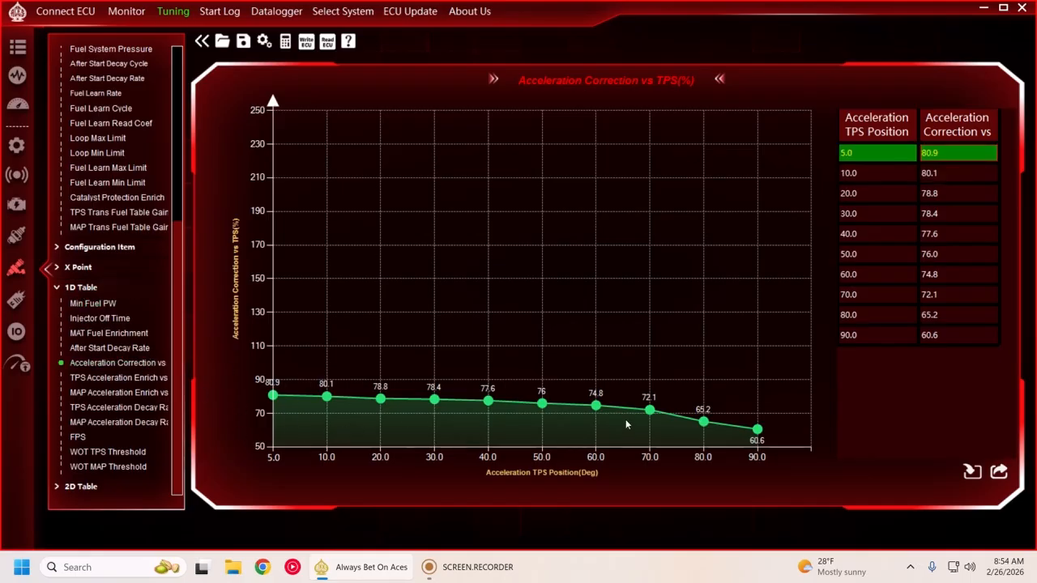
click(81, 305)
click(77, 289)
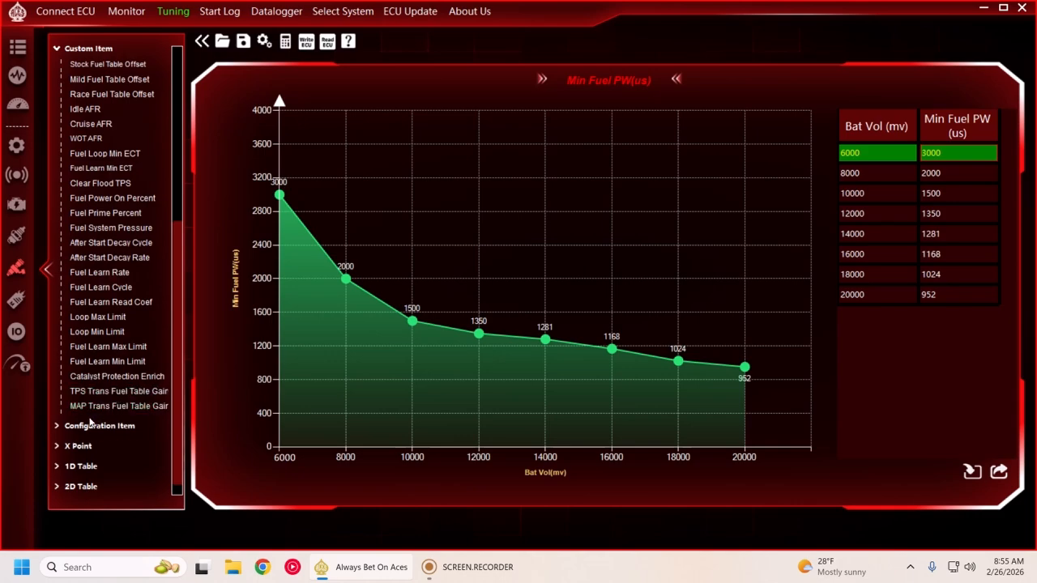
click(81, 466)
scroll(86, 389, down, 4)
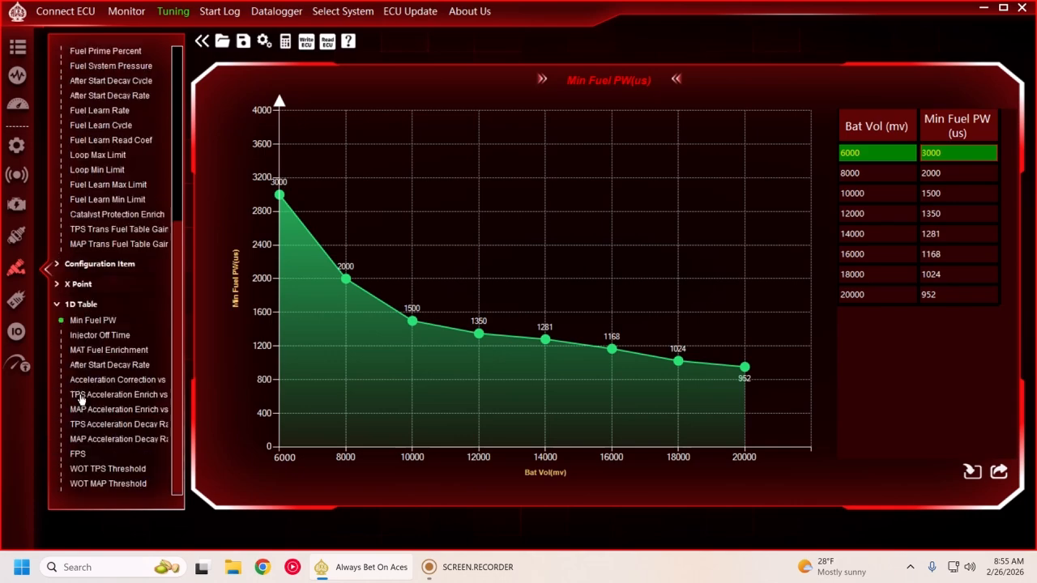
click(115, 382)
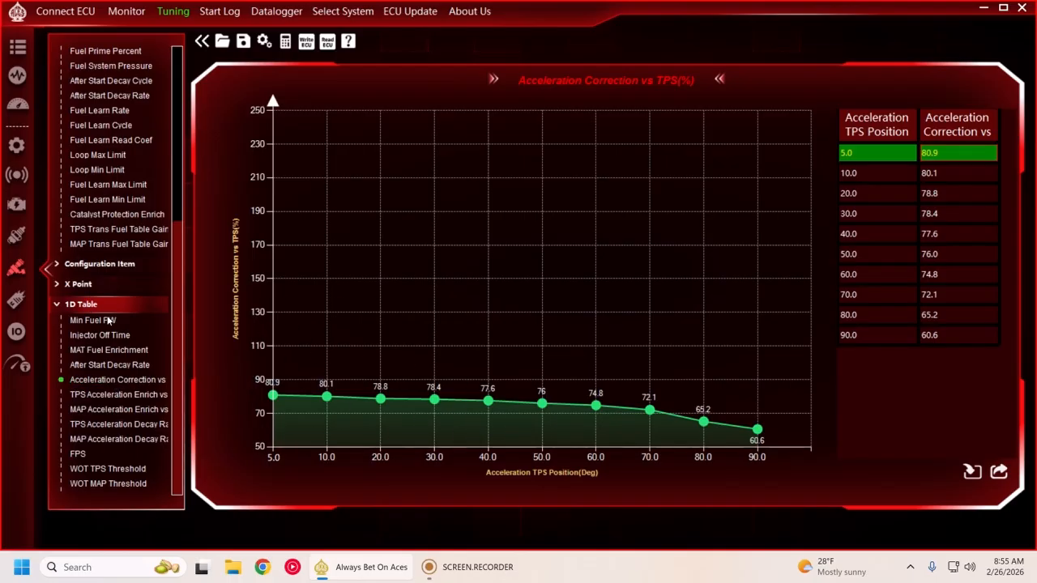
Step: Set TPS Trans Fuel Table Gain to 250% in the custom items of the Fuel settings
scroll(151, 378, down, 1)
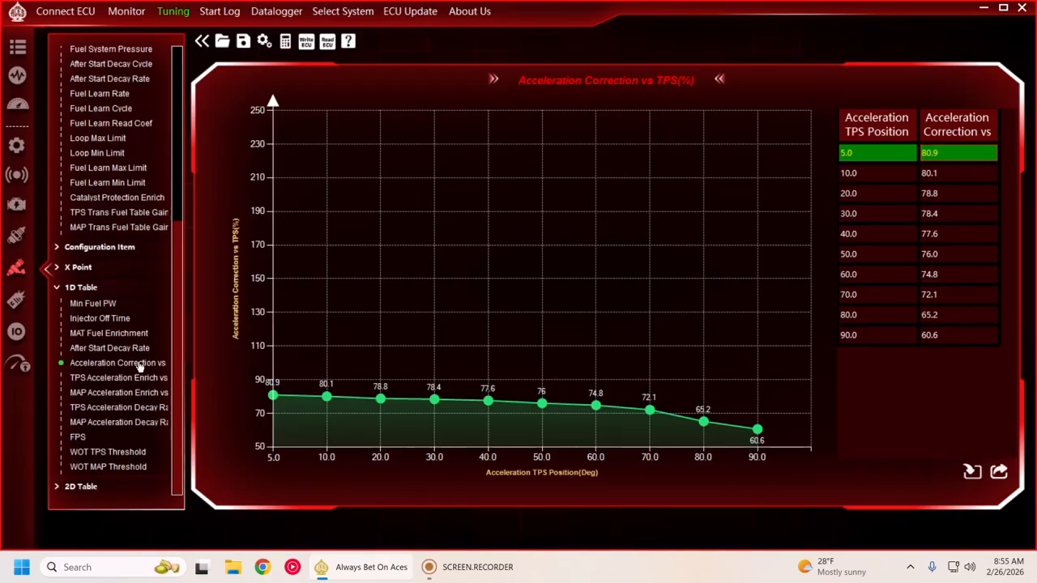
click(104, 292)
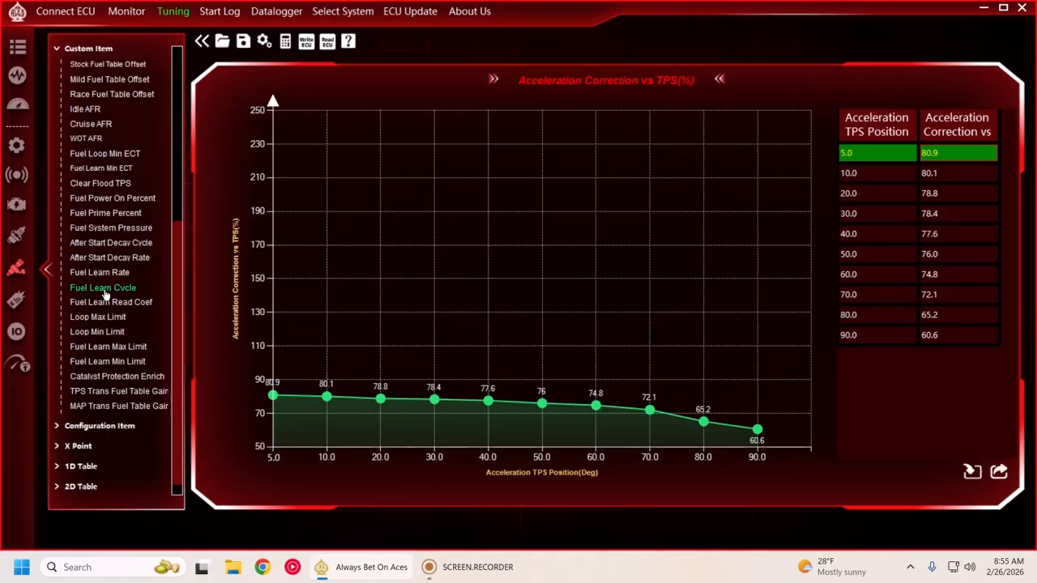
click(128, 392)
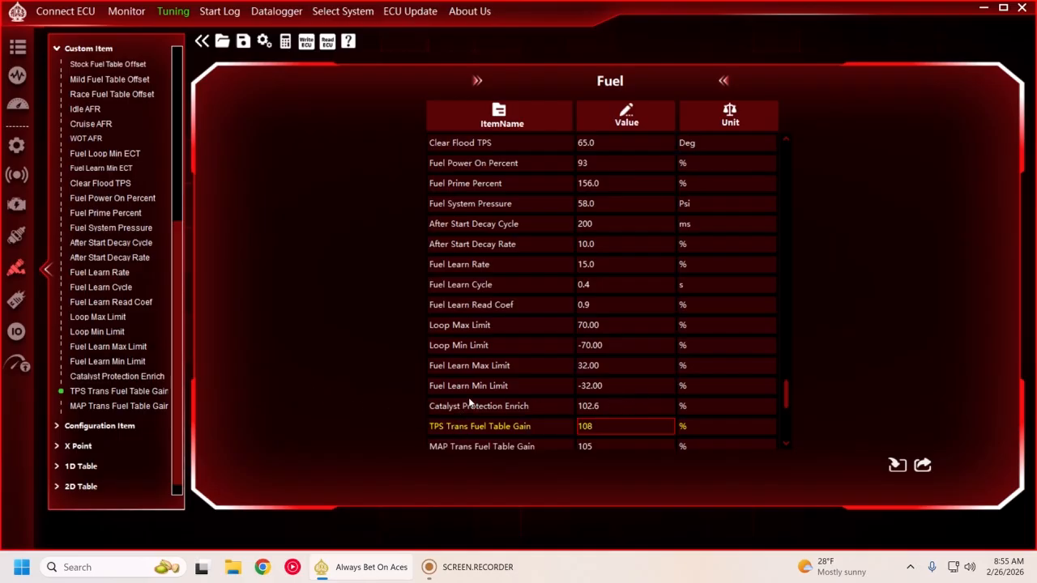
double_click(584, 426)
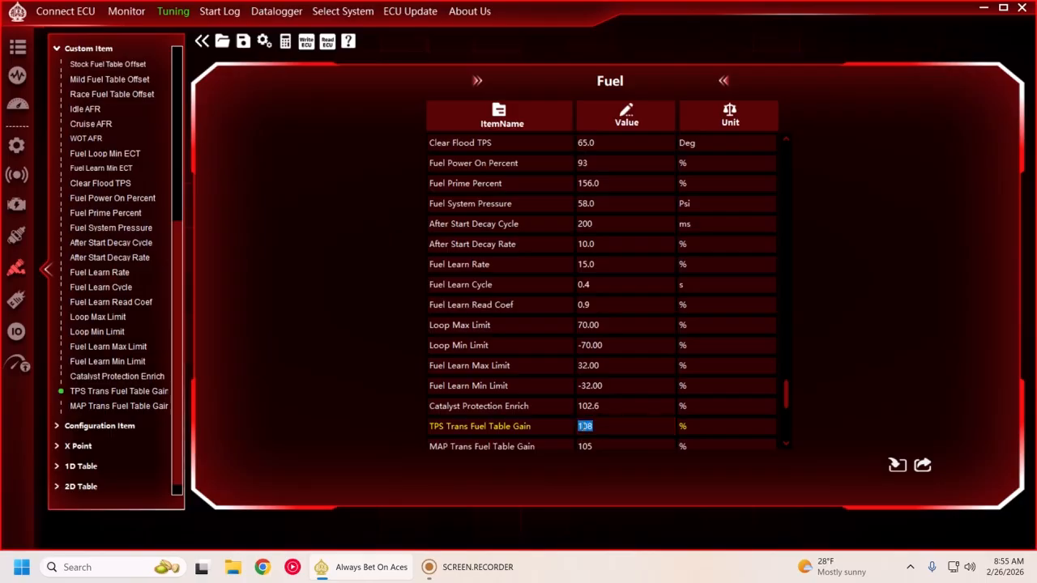
text(250)
key(Return)
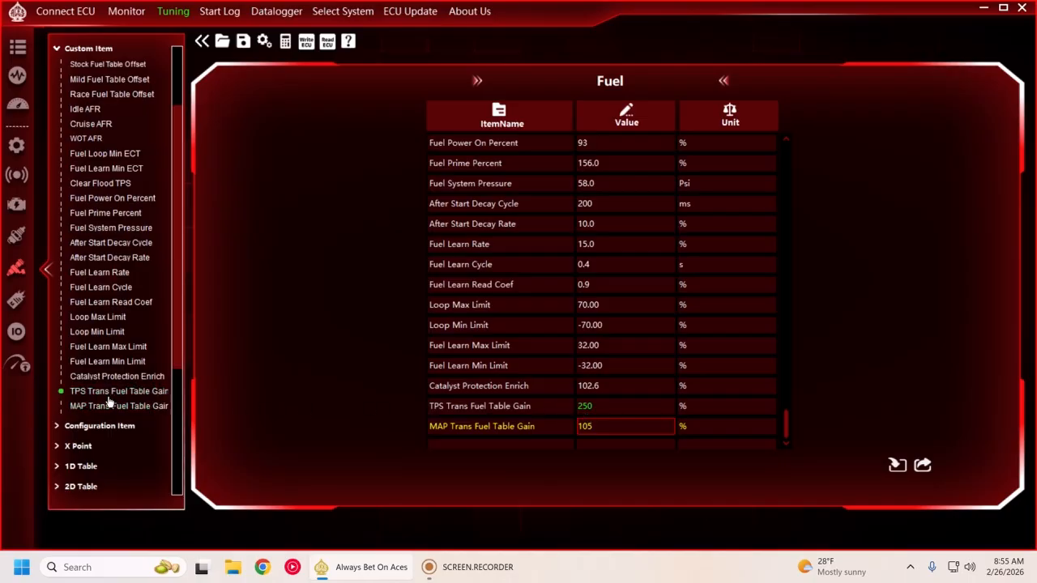
Step: Examine the TPS and MAP Acceleration Enrich vs ECT curves and the WOT TPS Threshold curve among the Fuel 1D tables
click(70, 466)
scroll(104, 396, down, 4)
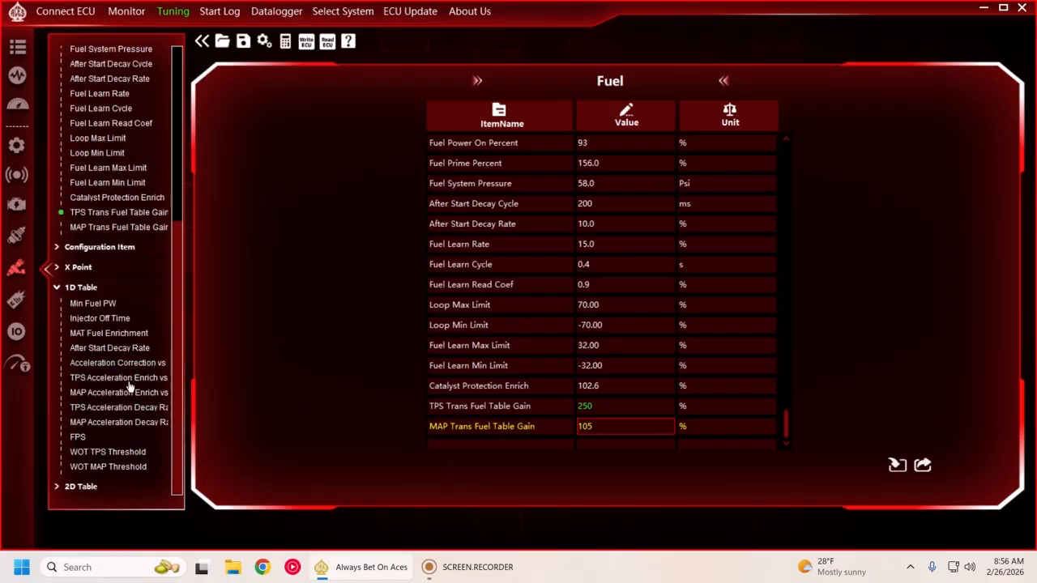
click(128, 381)
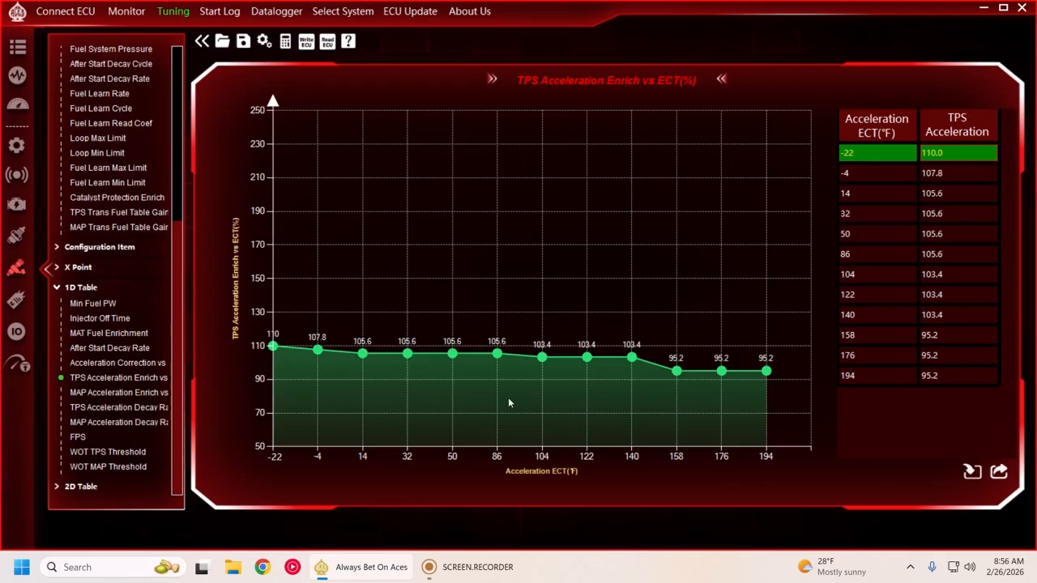
click(127, 364)
click(120, 394)
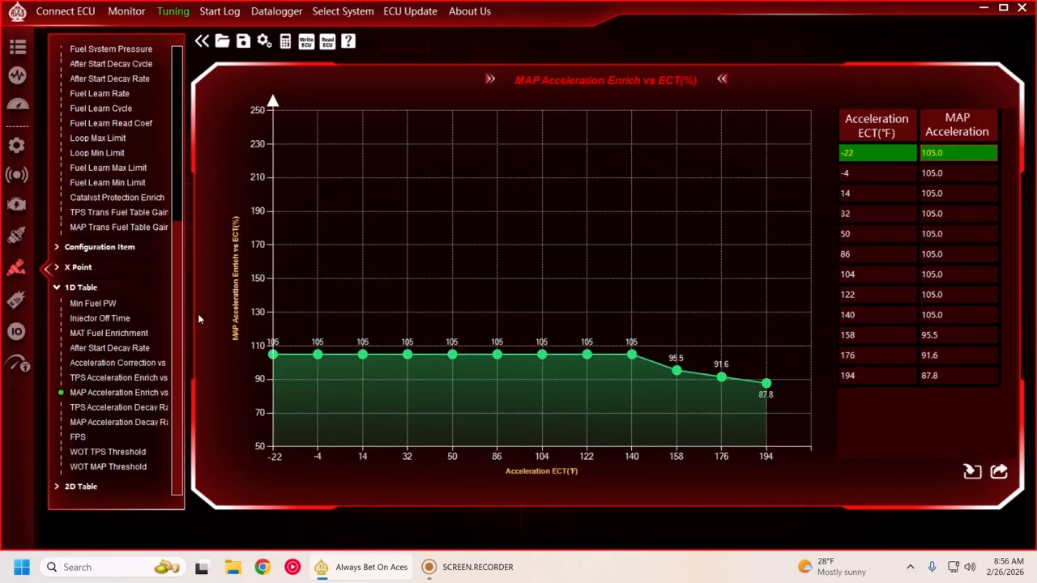
click(123, 411)
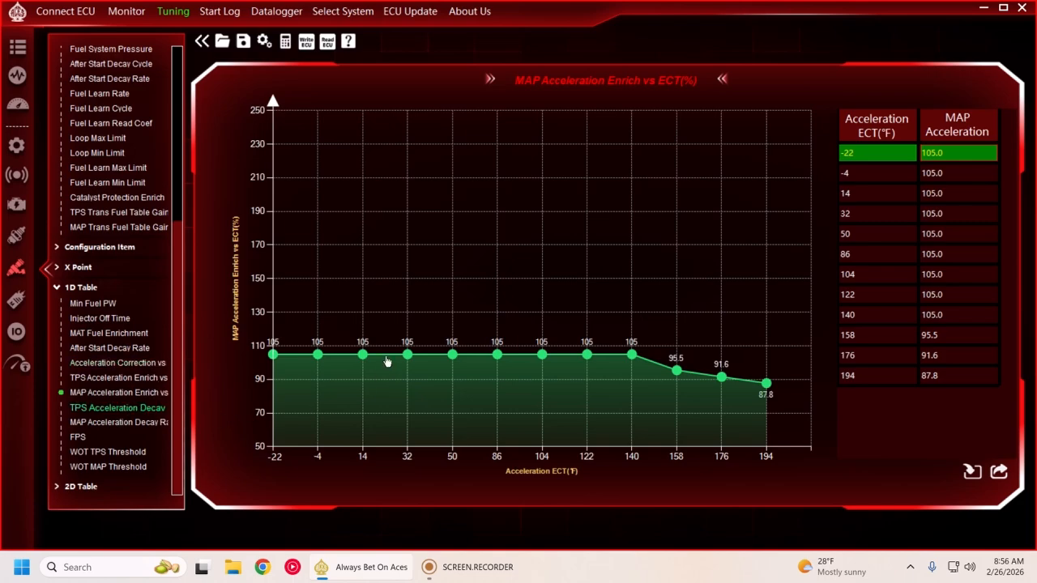
click(97, 453)
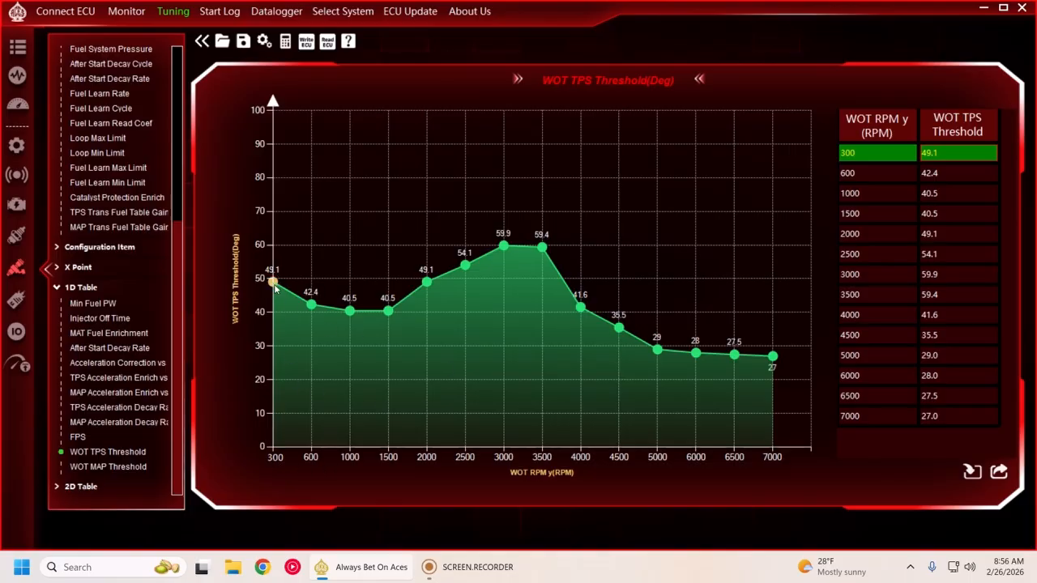
click(312, 306)
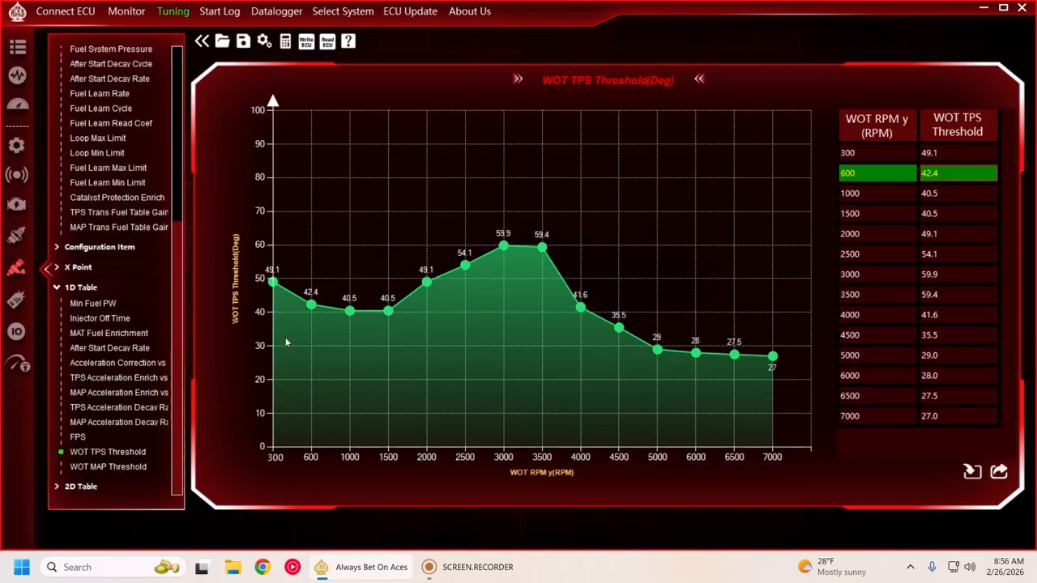
click(426, 282)
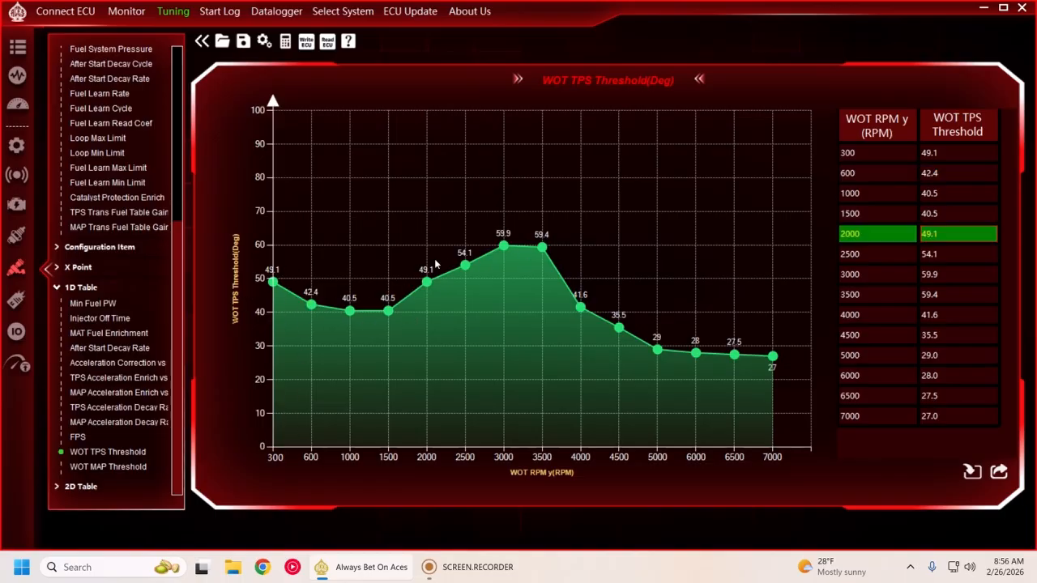
click(312, 307)
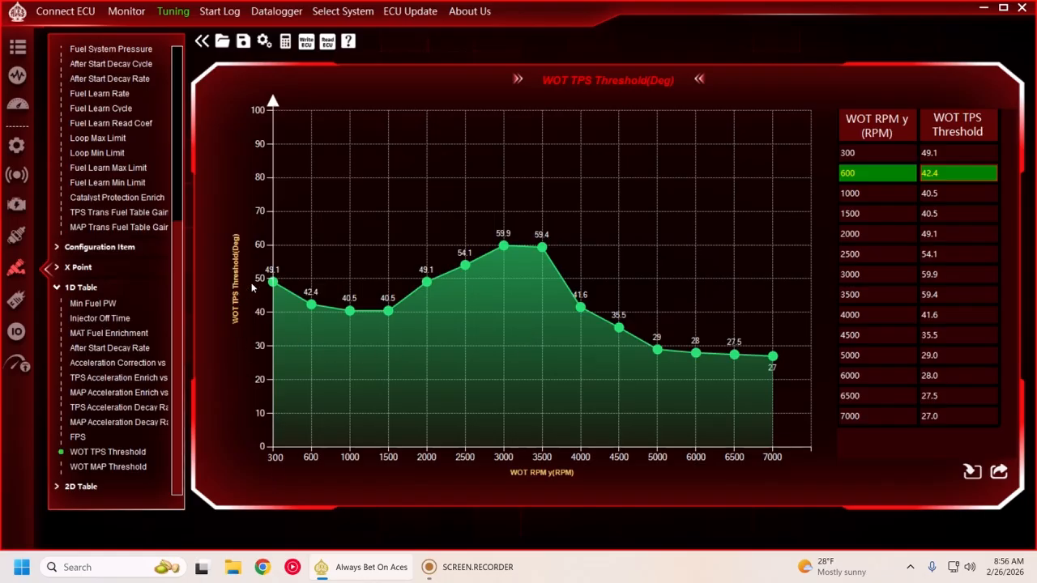
click(271, 284)
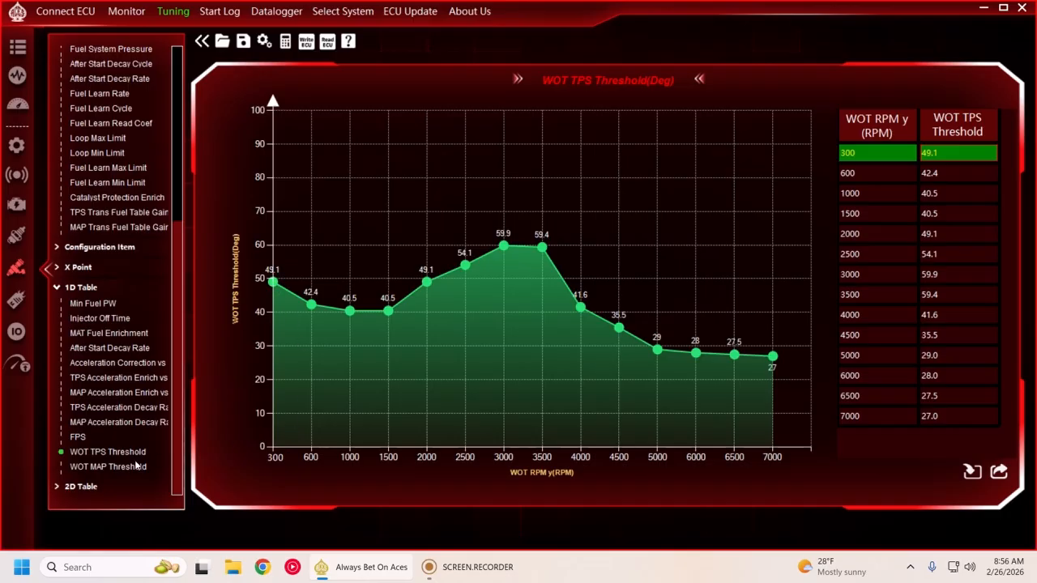
click(84, 290)
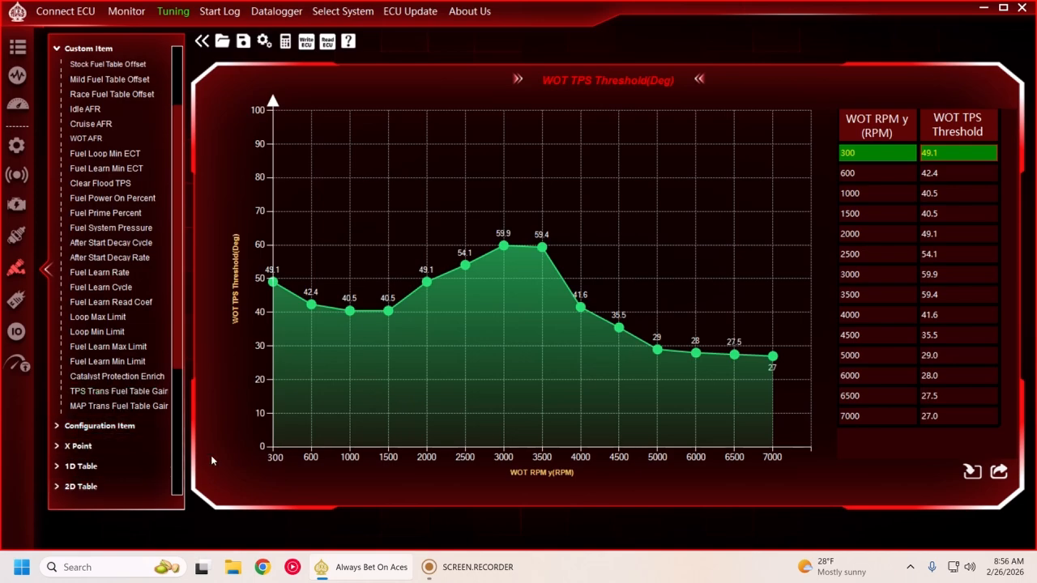
Step: Raise the Cranking Fuel 350 RPM column from 104 to -22 °F by 5% five times, bringing -22 °F to 15.31 ms
click(79, 488)
scroll(106, 415, down, 3)
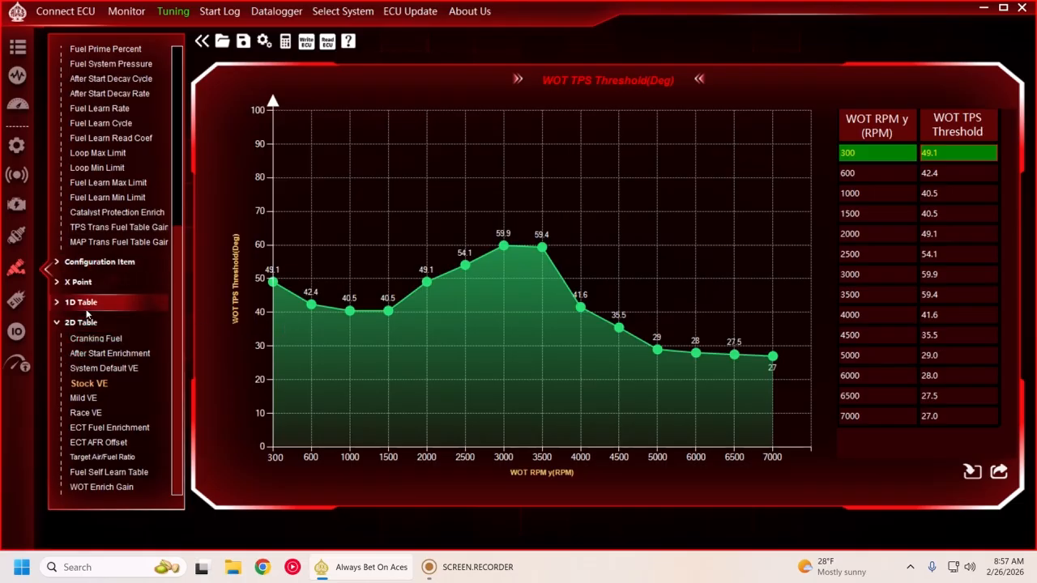
click(75, 340)
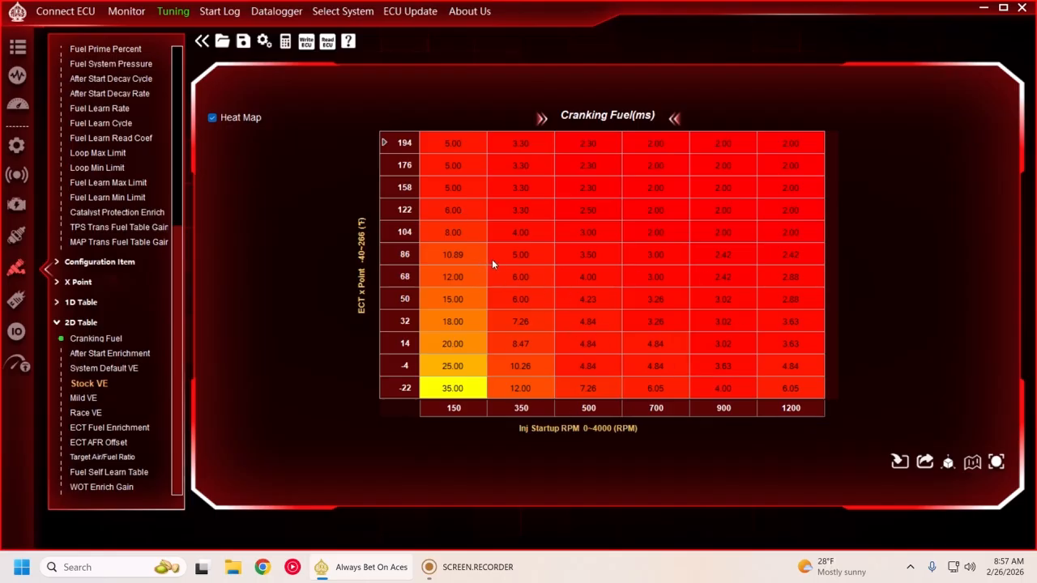
drag(495, 234, 520, 408)
key(Page_Up)
key(Page_Up)
key(Page_Up)
key(Page_Up)
key(Page_Up)
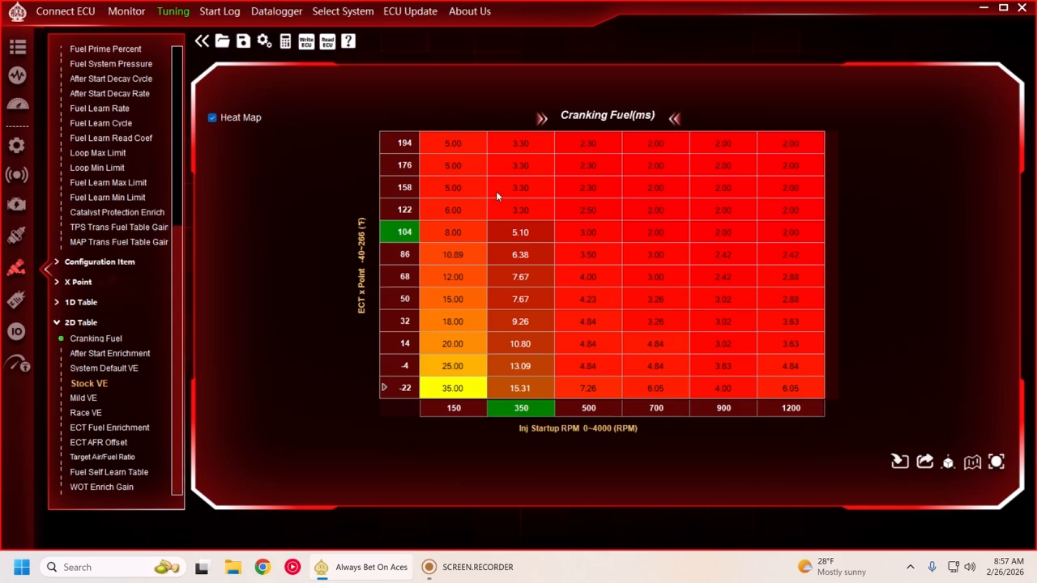
Step: Interpolate the Cranking Fuel 350 RPM column between 158 and 104 °F with Fill Column Values
drag(495, 191, 519, 213)
right_click(513, 228)
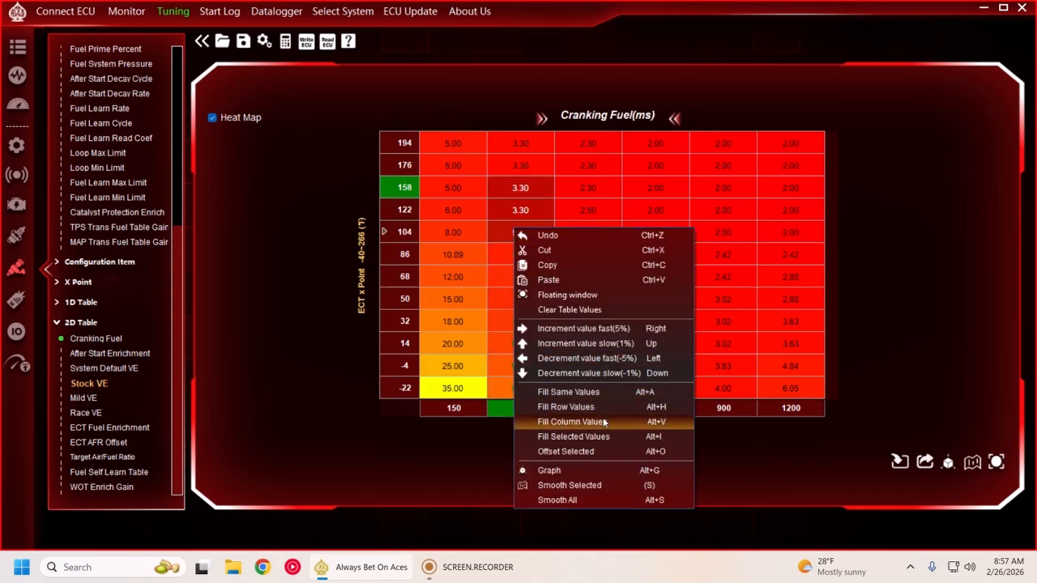
click(604, 423)
click(530, 259)
click(458, 300)
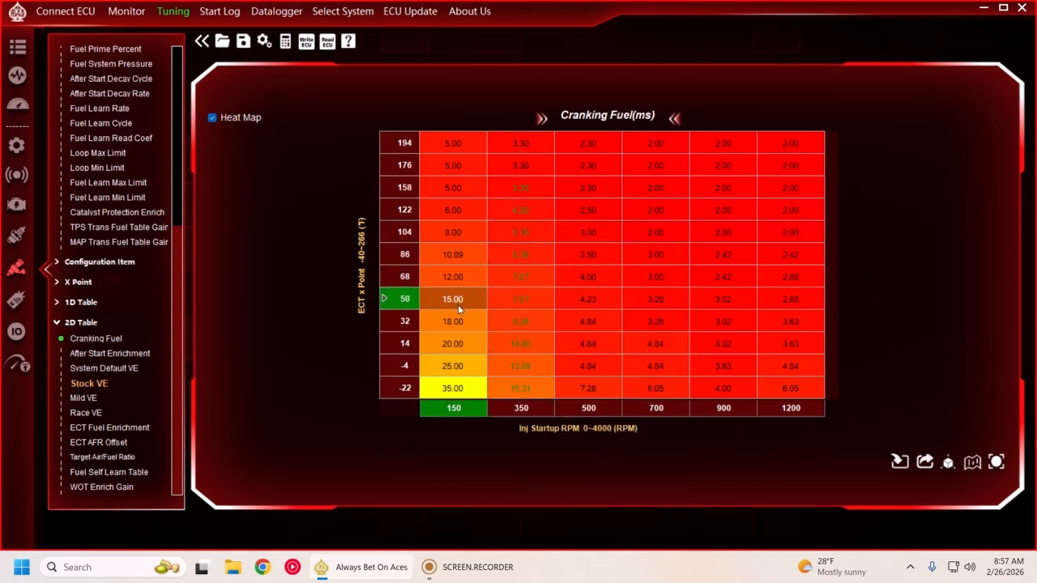
click(520, 366)
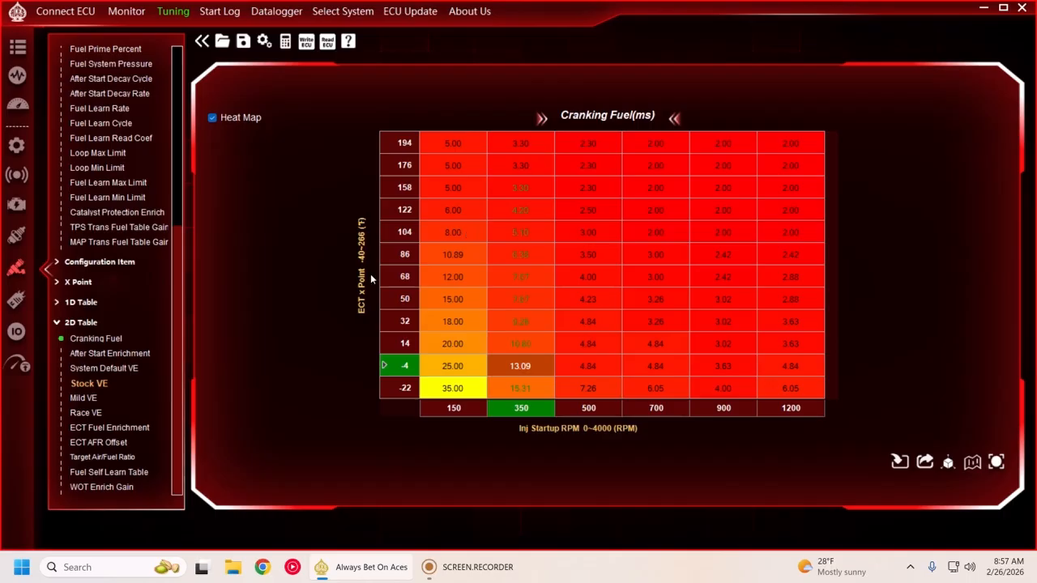
Step: Set the 14, -4 and -22 °F rows of the After Start Enrichment table to 115% at every RPM
click(107, 354)
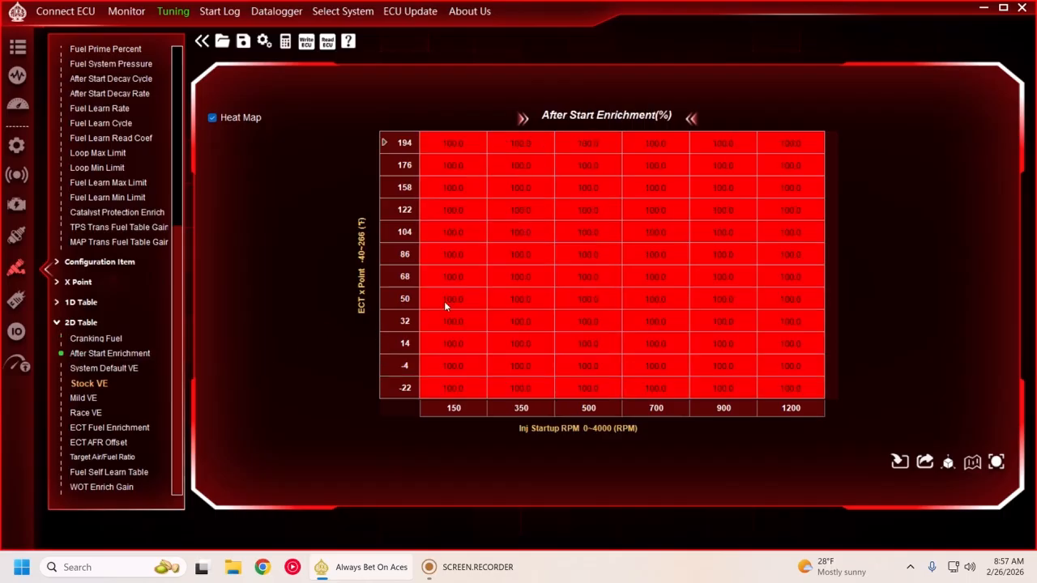
drag(441, 381, 782, 344)
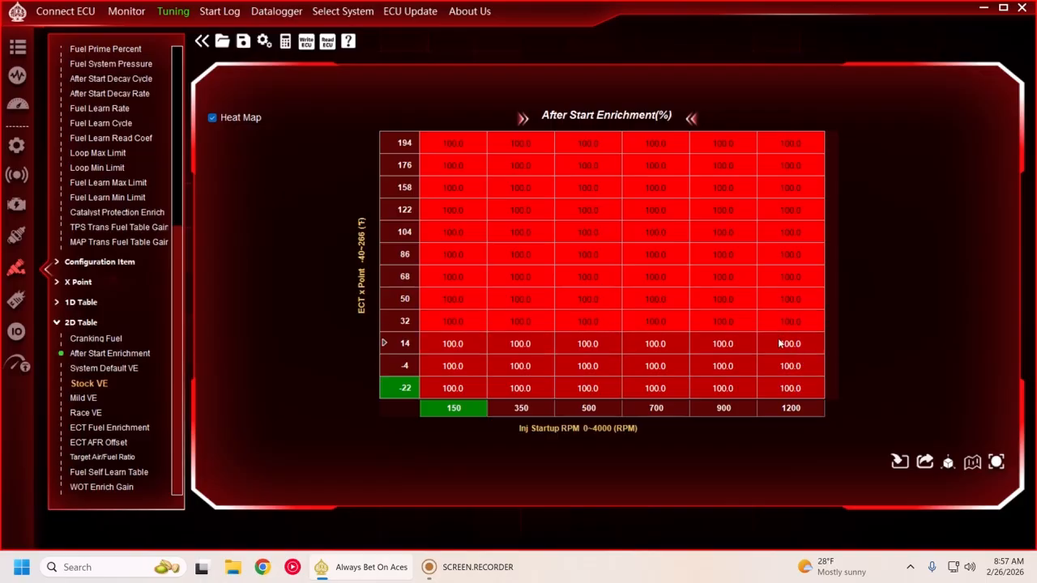
right_click(651, 378)
click(689, 427)
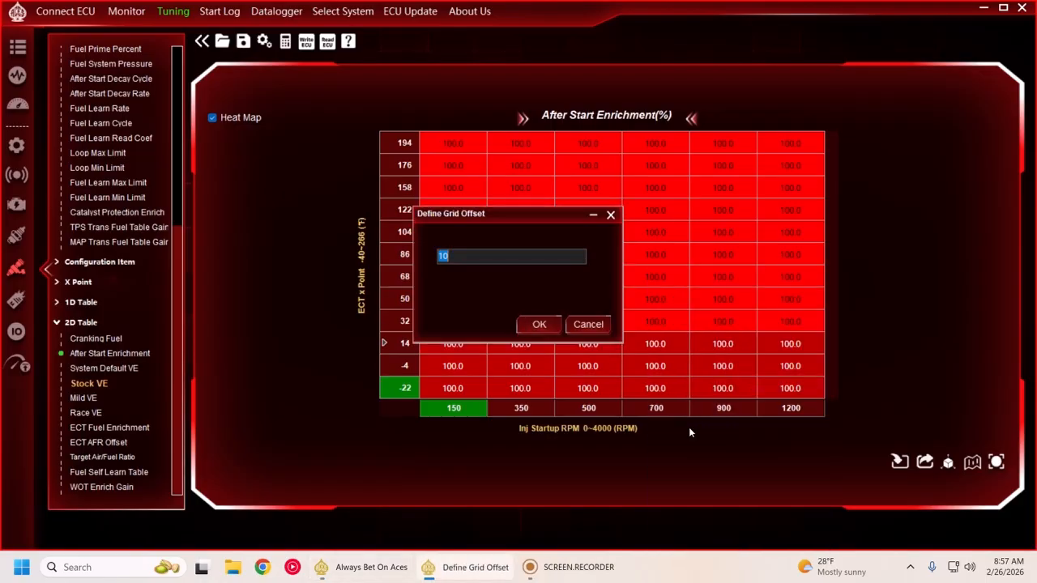
text(115)
key(Return)
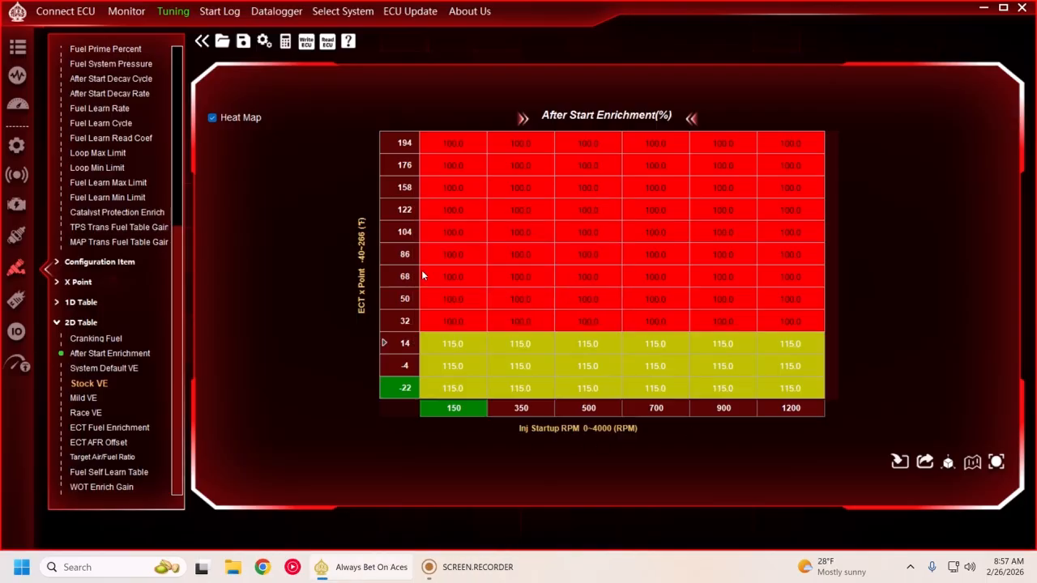
Step: Interpolate all After Start Enrichment columns between 68 and -4 °F with Fill Column Values
click(429, 280)
drag(433, 274, 789, 346)
right_click(761, 345)
drag(449, 275, 839, 356)
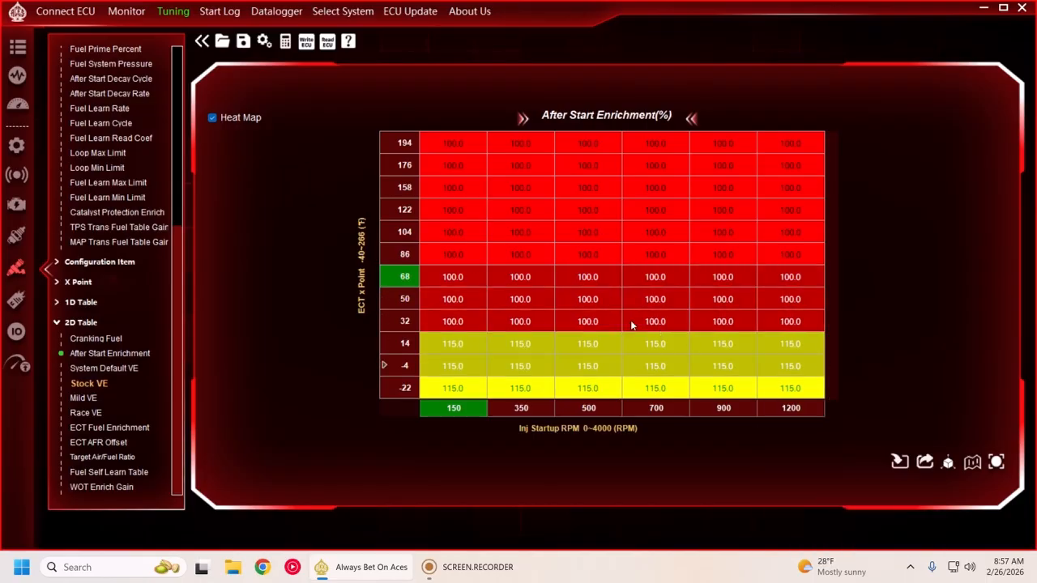
right_click(517, 310)
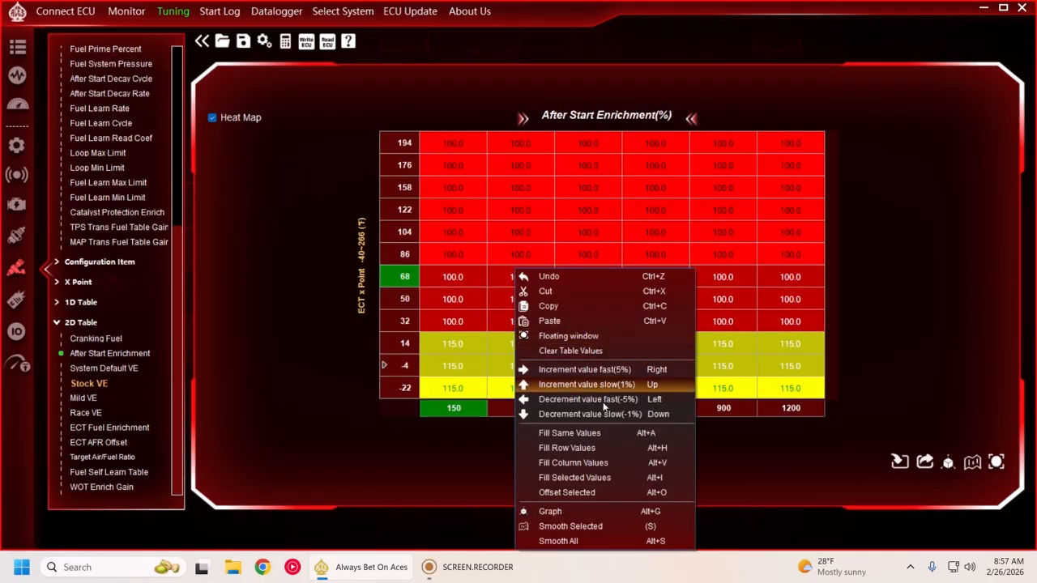
click(605, 461)
click(626, 337)
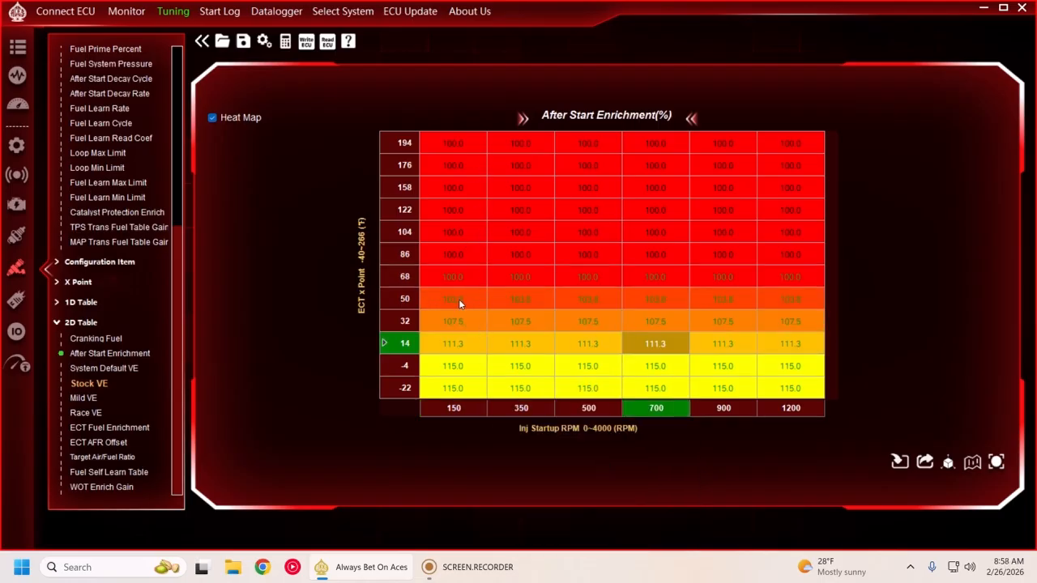
click(526, 254)
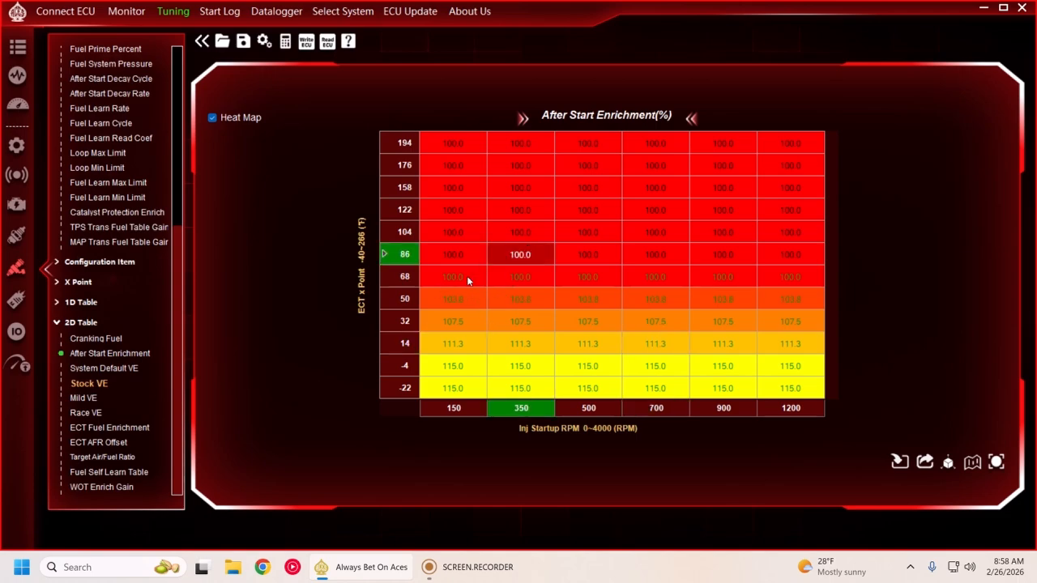
Step: Set the first four RPM y Point breakpoints of the Fuel settings to 500, 750, 850 and 1000 RPM
click(84, 385)
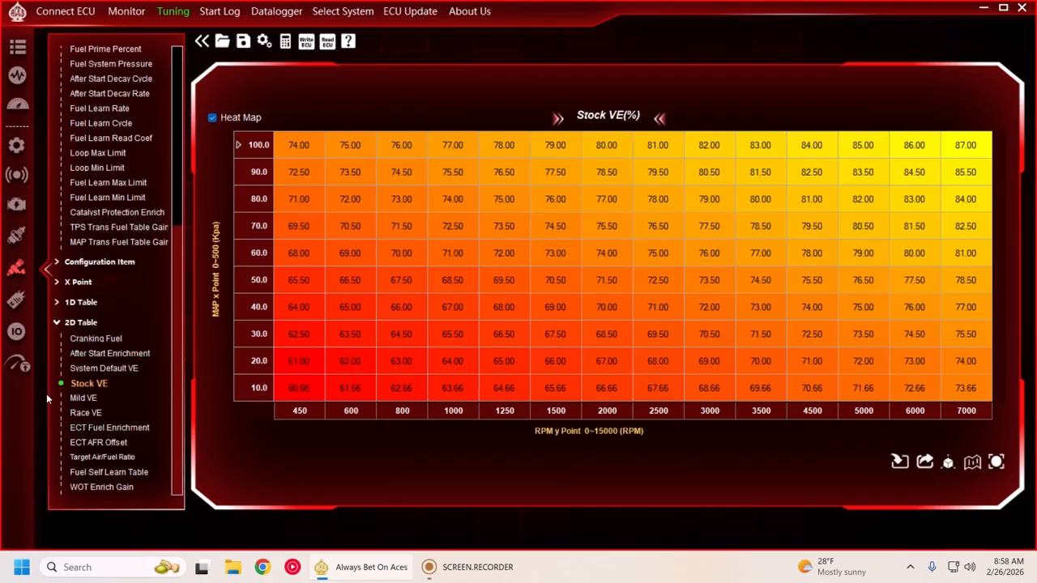
click(78, 283)
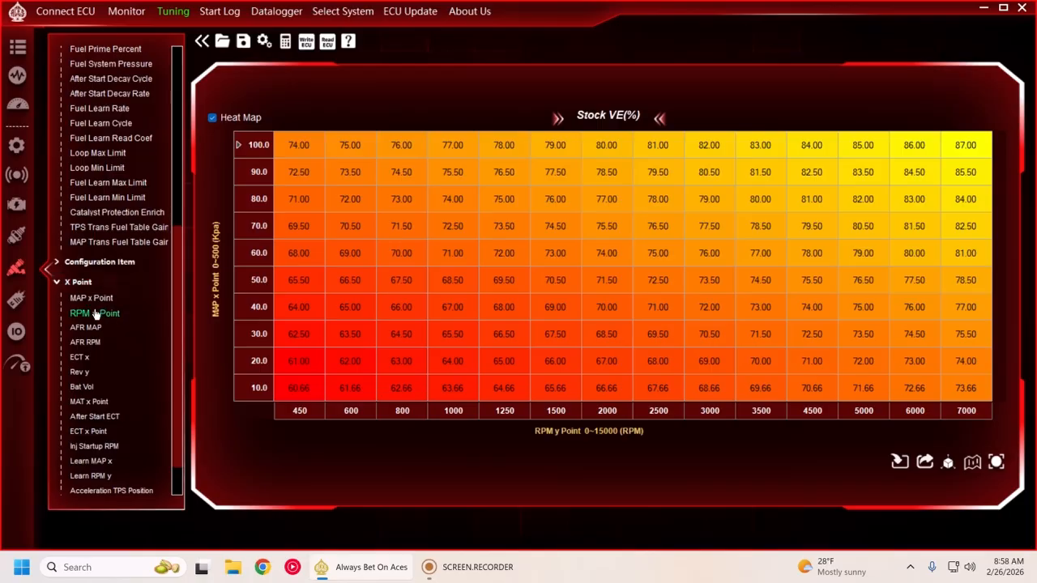
click(94, 315)
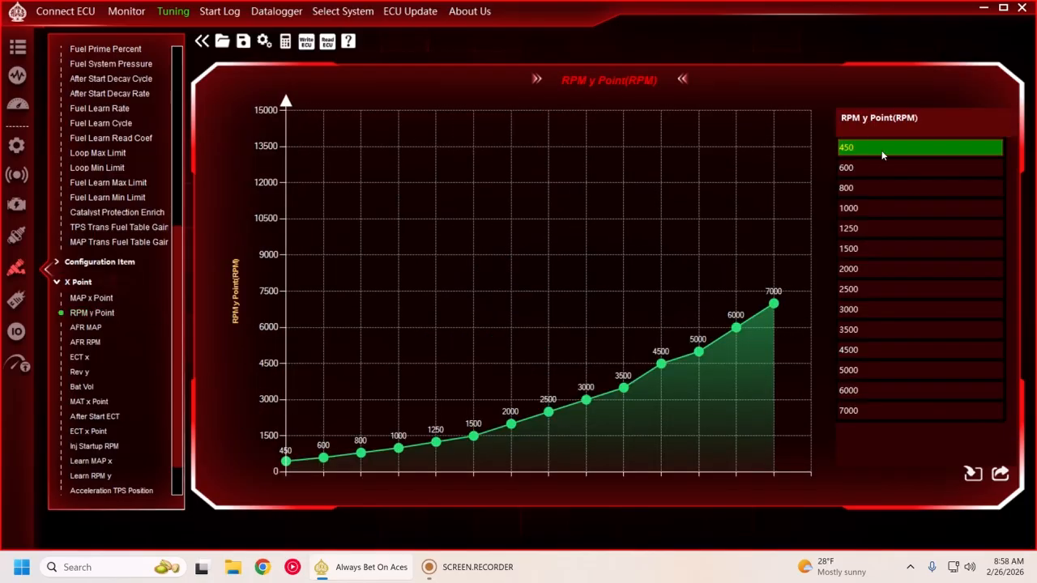
double_click(855, 147)
text(500)
key(Return)
text(750)
key(Return)
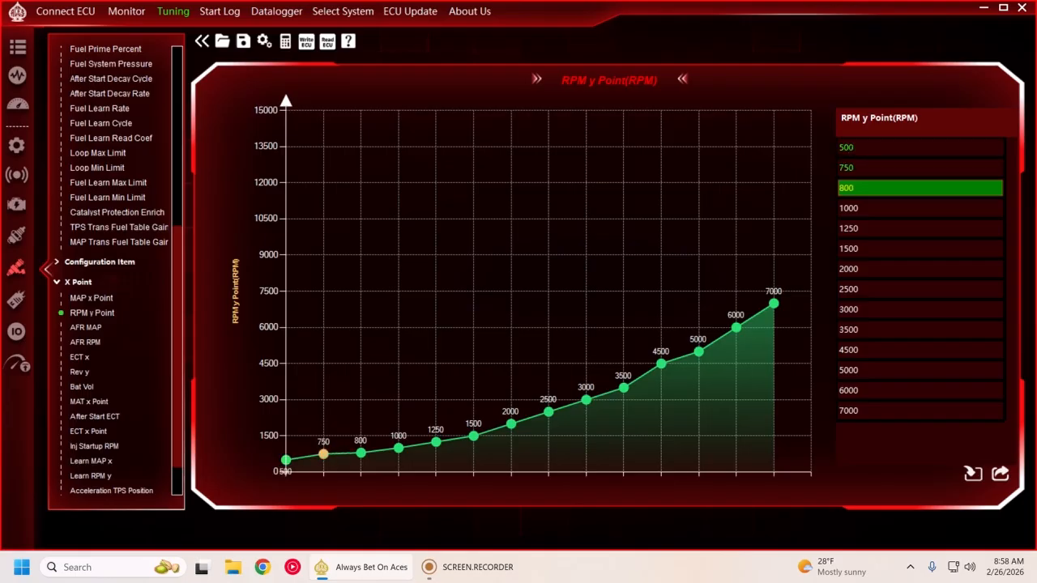
text(850)
key(Return)
text(1000)
key(Return)
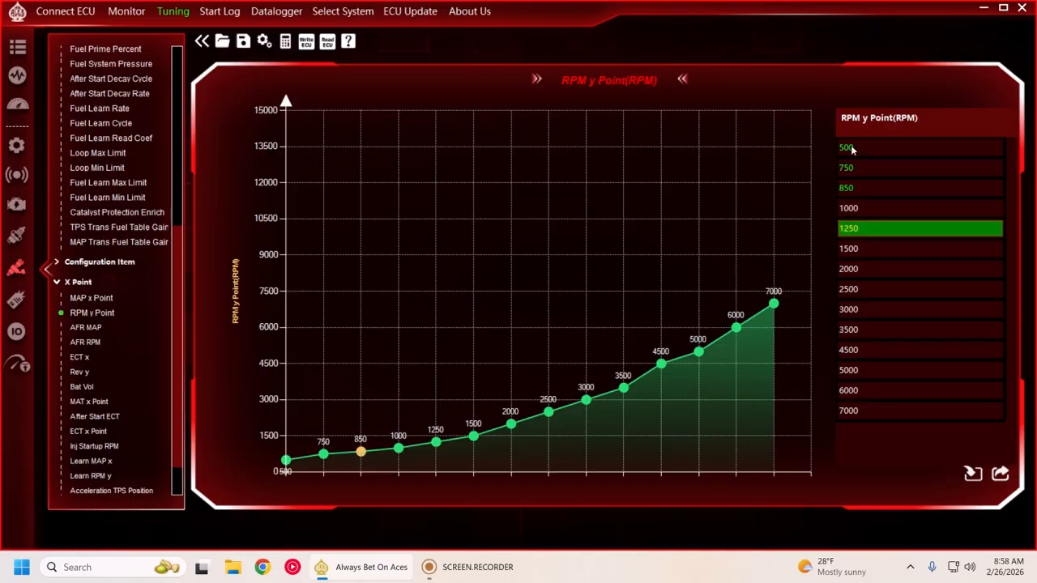
Step: Enter 1250, 1500 and 1750 RPM as the fifth to seventh RPM y Point breakpoints
text(1250)
key(Return)
text(1500)
key(Return)
text(1750)
key(Return)
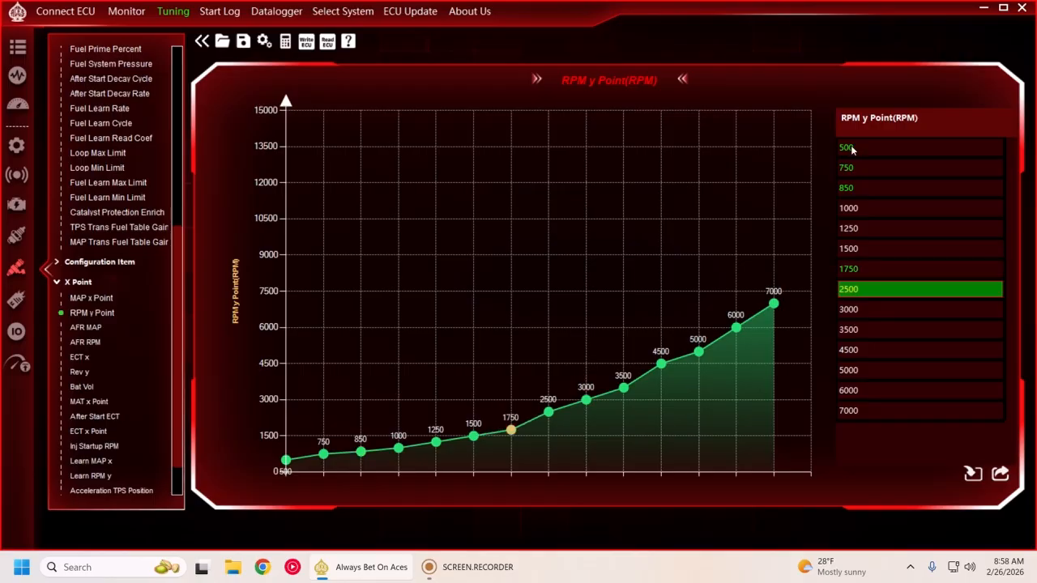
Step: Enter 2000 and 2500 RPM as the eighth and ninth RPM y Point breakpoints
text(200)
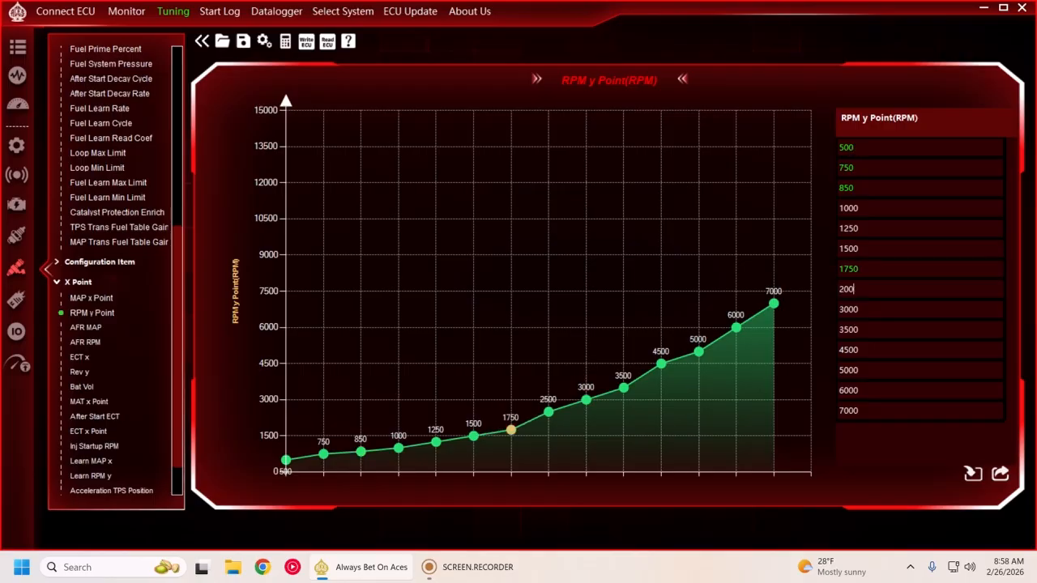
key(Return)
text(2500)
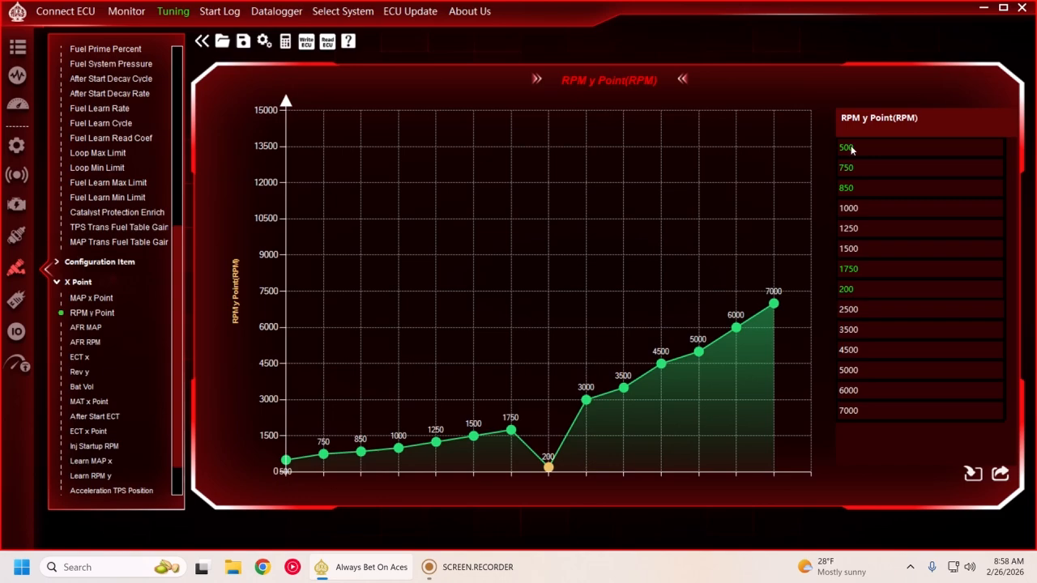
click(888, 296)
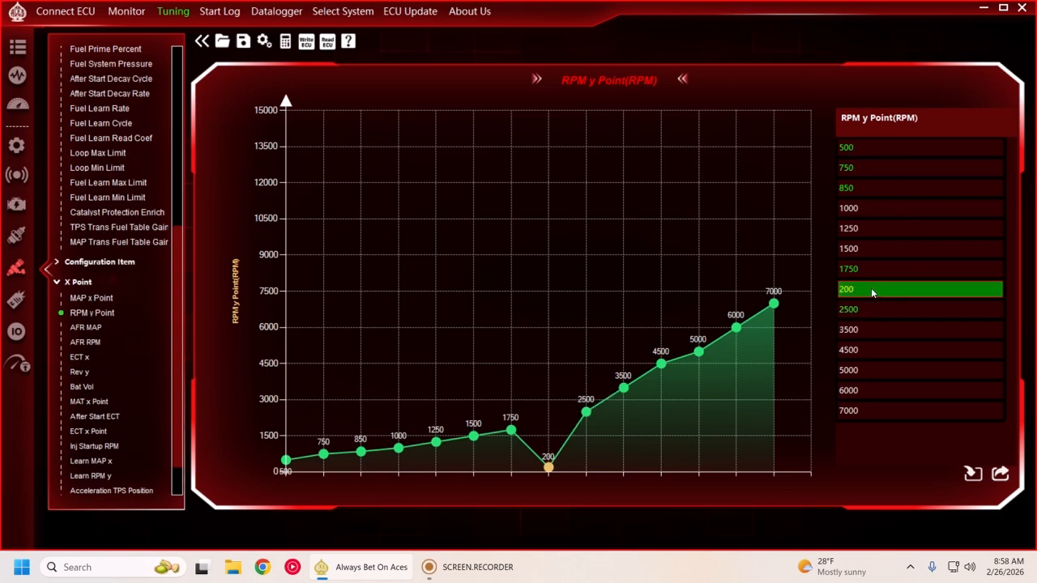
click(870, 289)
text(2000)
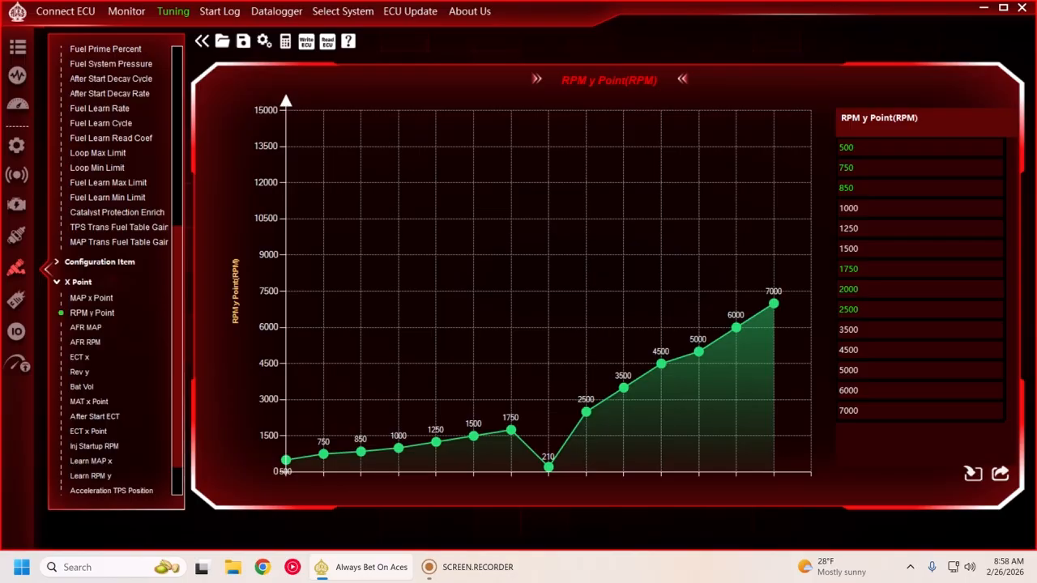
key(Return)
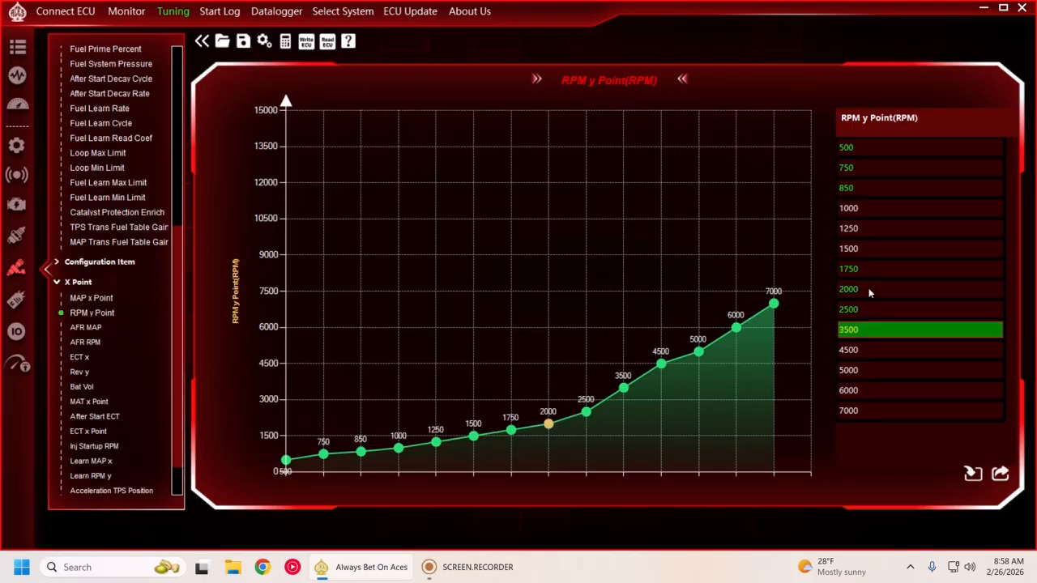
Step: Set the tenth to fourteenth RPM y Point breakpoints to 3000, 3500, 4000, 4500 and 5000 RPM
text(3000)
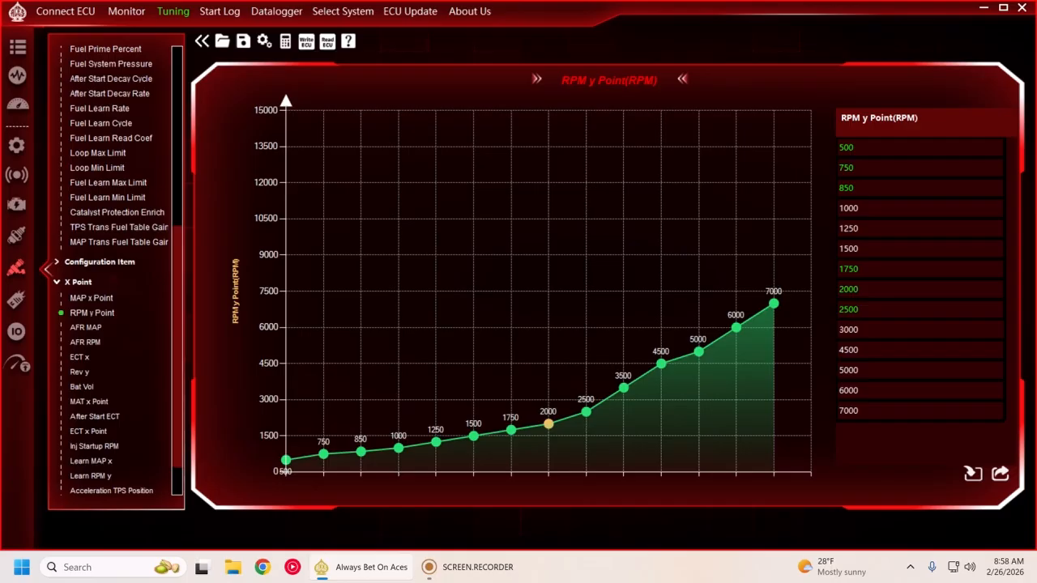
key(Return)
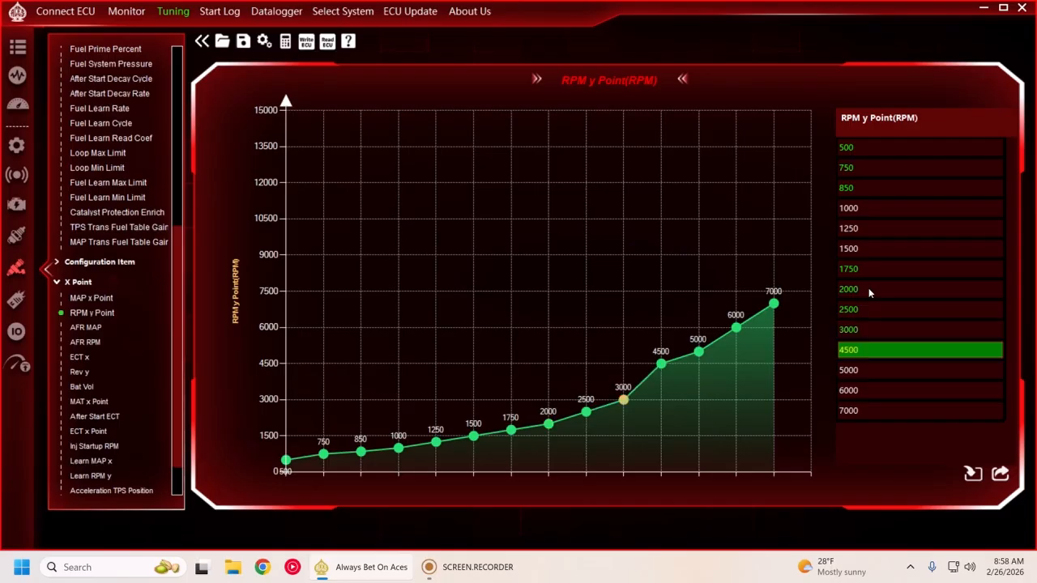
text(3500)
key(Return)
text(4000)
key(Return)
text(4500)
key(Return)
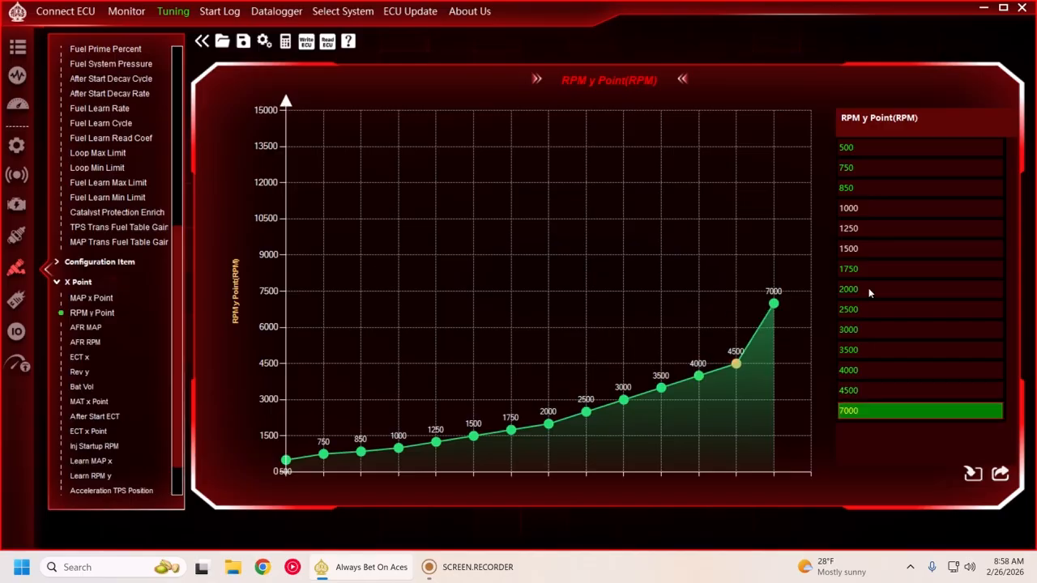
text(5000)
key(Return)
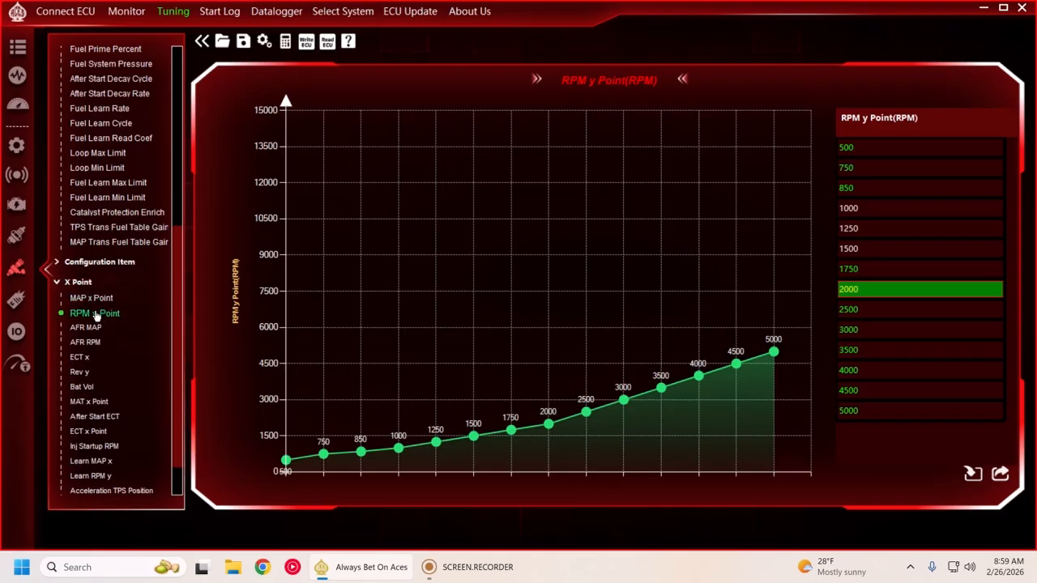
Step: Set the first four AFR RPM breakpoints to 500, 750, 850 and 1000 RPM
click(91, 345)
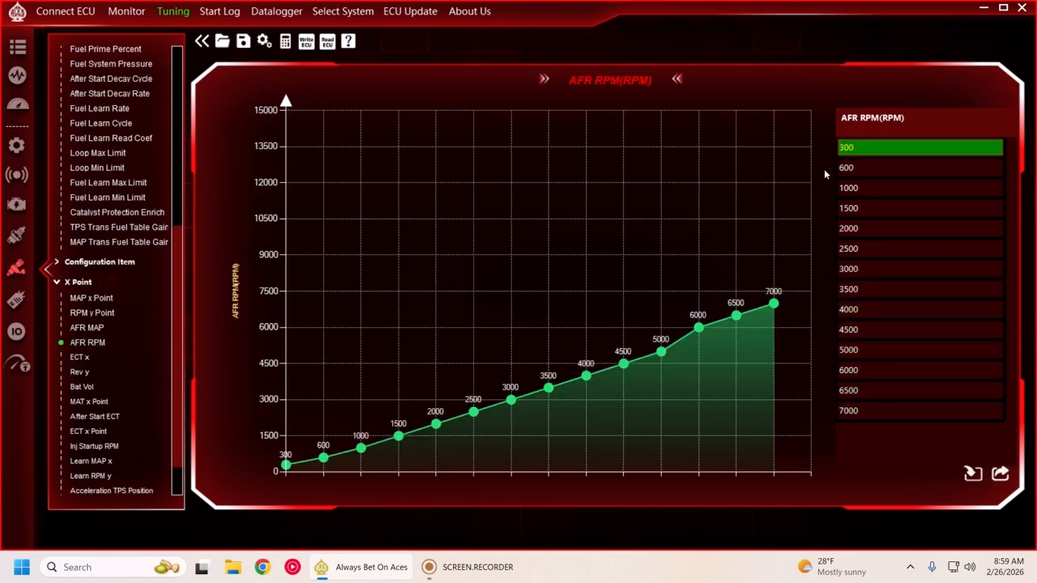
double_click(847, 149)
text(500)
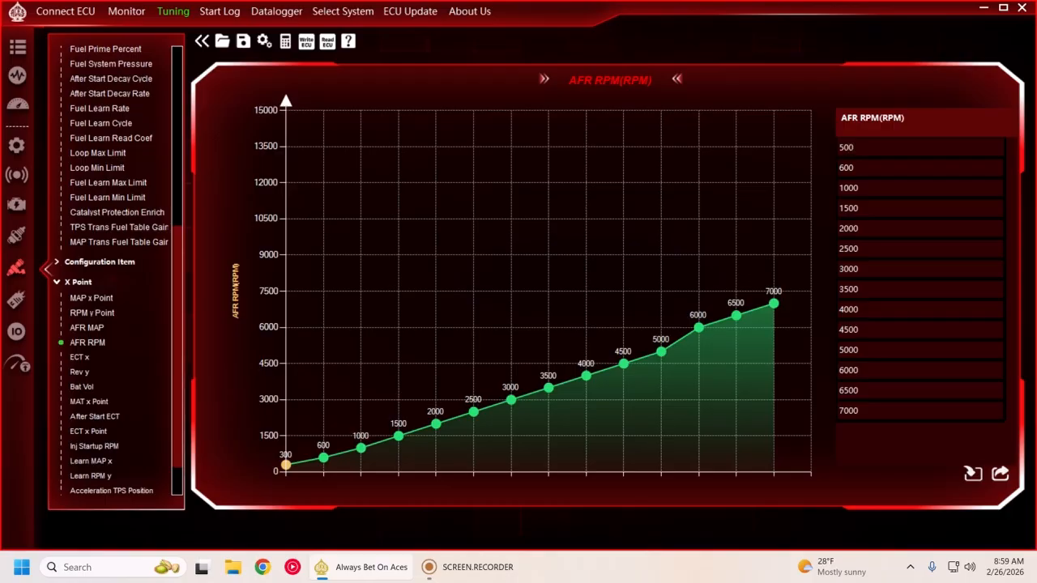
key(Return)
text(750)
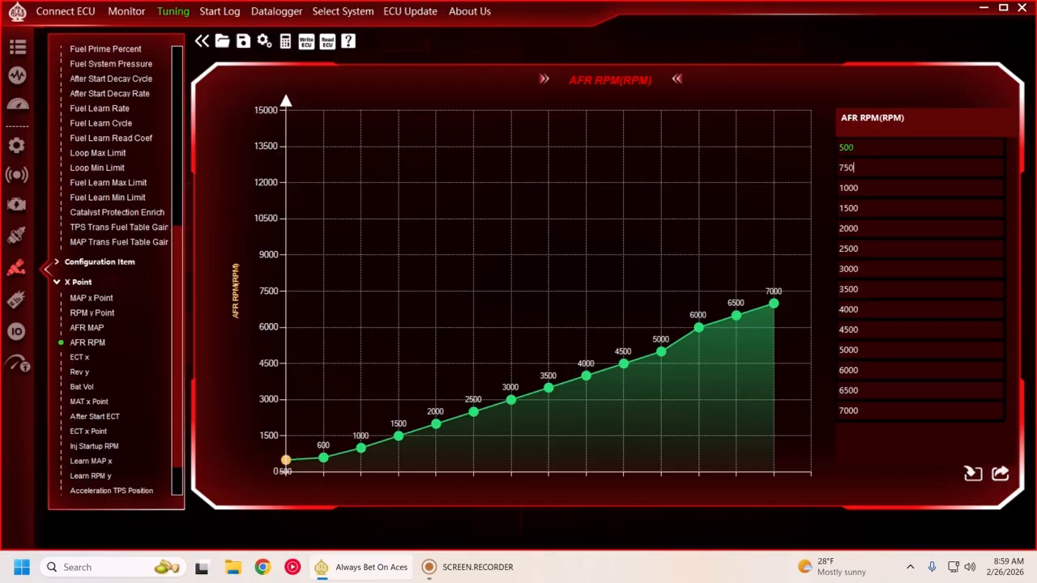
key(Return)
text(850)
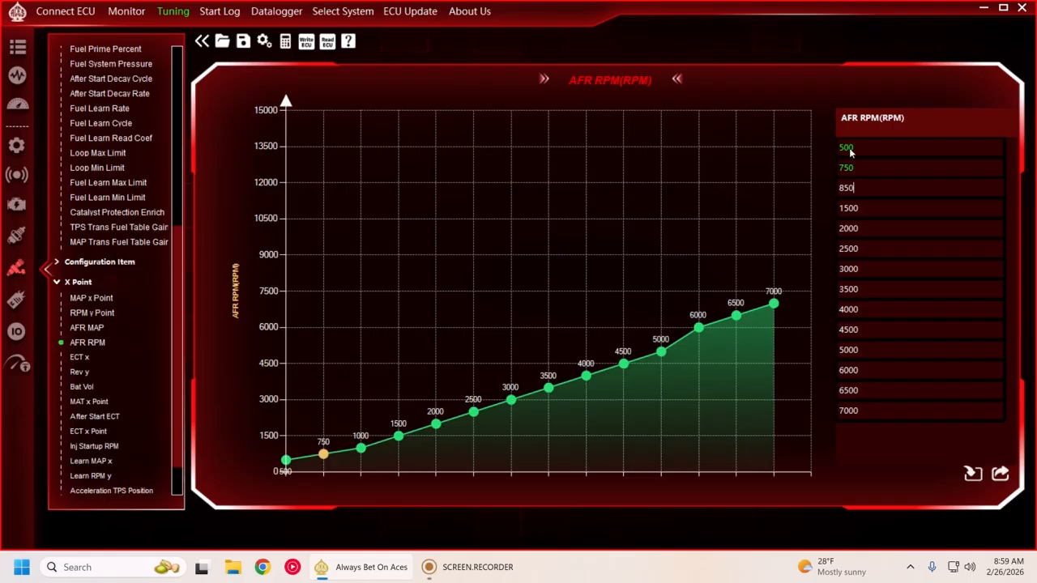
key(Return)
text(1000)
key(Return)
Step: Enter 1250, 1500 and 1750 RPM as the fifth to seventh AFR RPM breakpoints
text(1250)
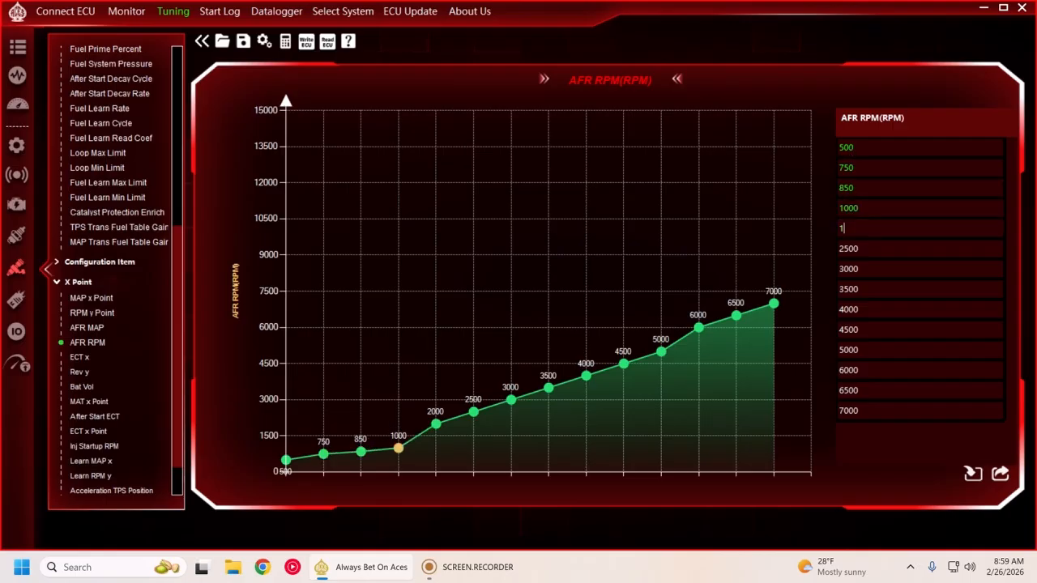
key(Return)
text(1500)
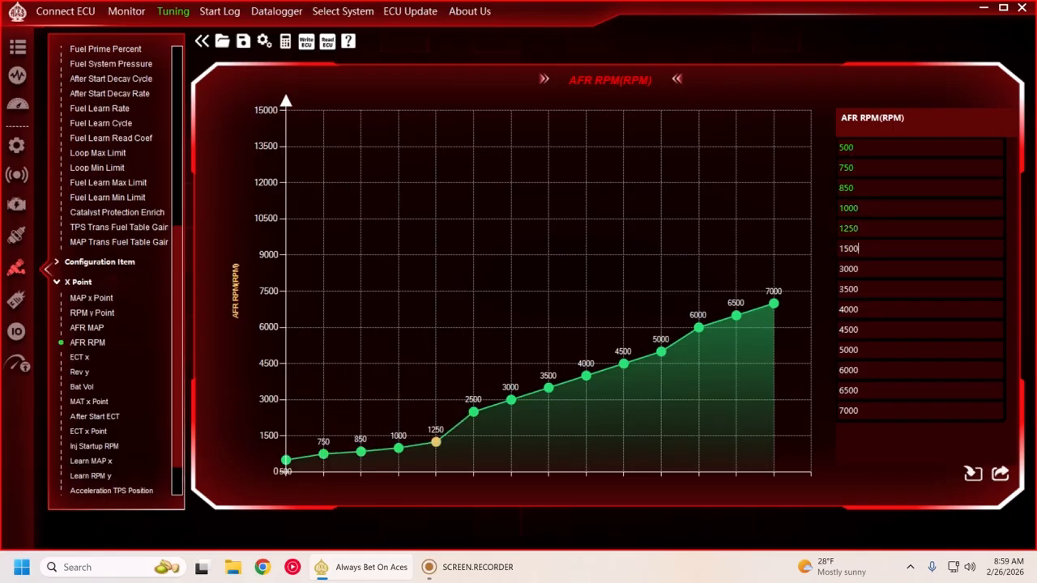
key(Return)
text(1750)
key(Return)
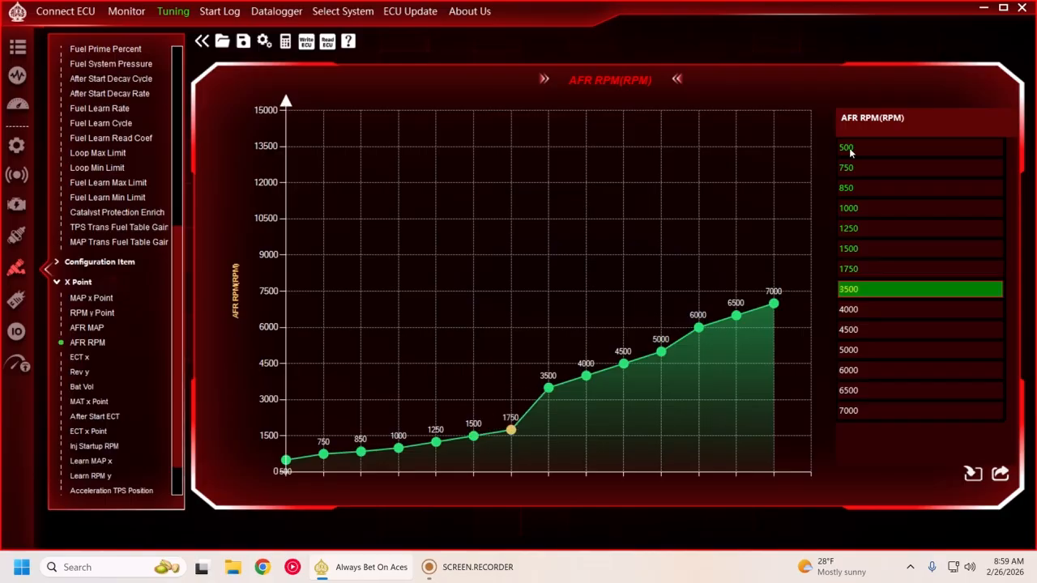
Step: Set the eighth to eleventh AFR RPM breakpoints to 2000, 2500, 3000 and 3500 RPM
text(2000)
key(Return)
text(2500)
key(Return)
text(3000)
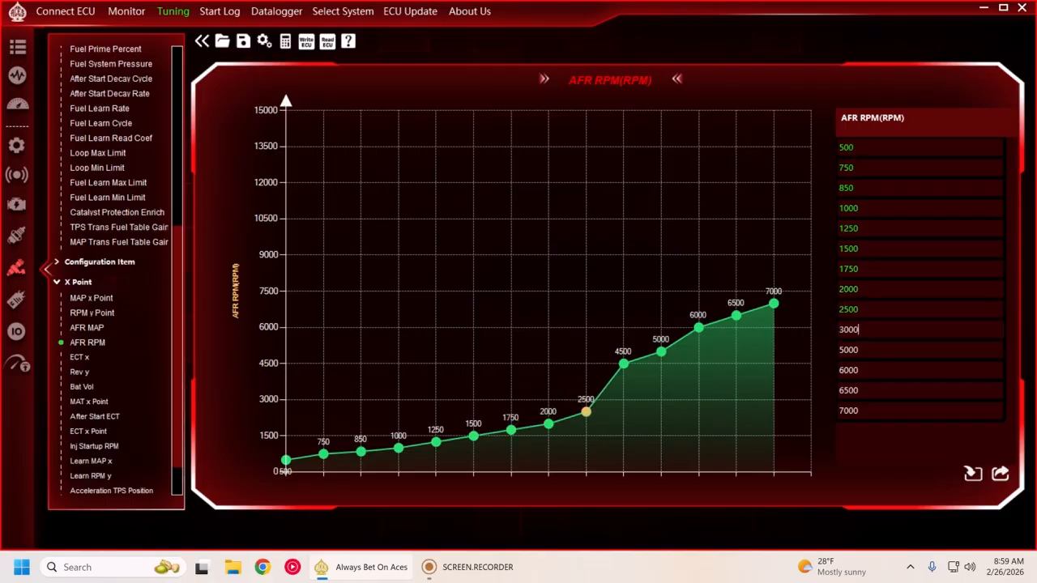
key(Return)
text(3500)
key(Return)
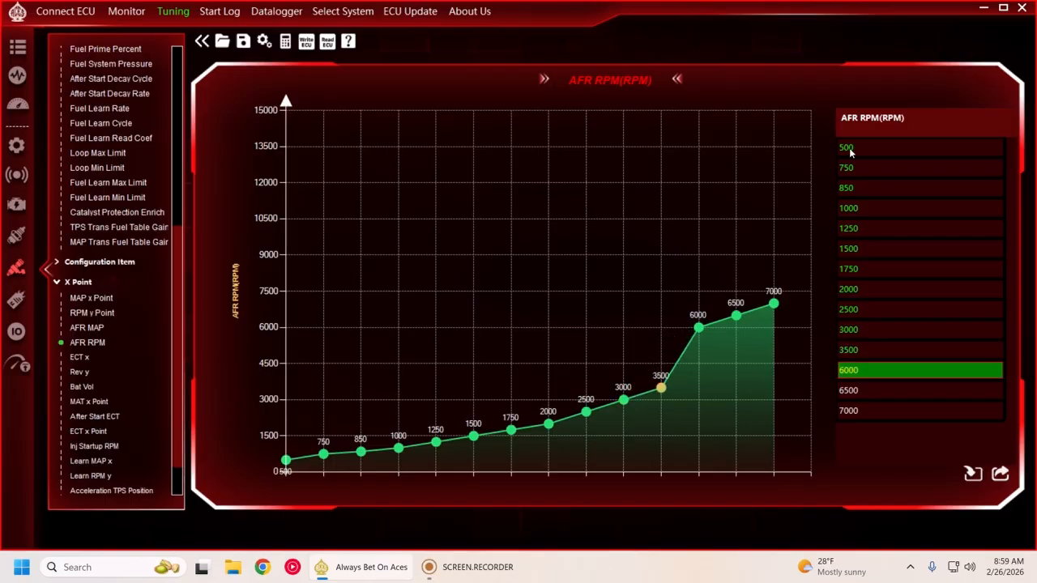
Step: Enter 4000, 4500 and 5000 RPM as the last three AFR RPM breakpoints
text(4000)
key(Return)
text(4500)
key(Return)
text(5000)
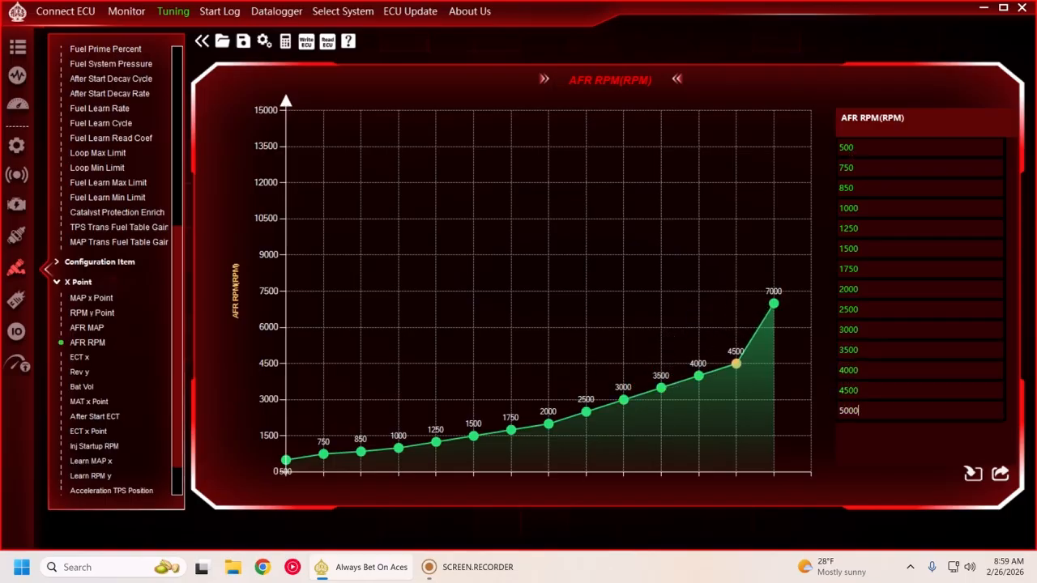
key(Return)
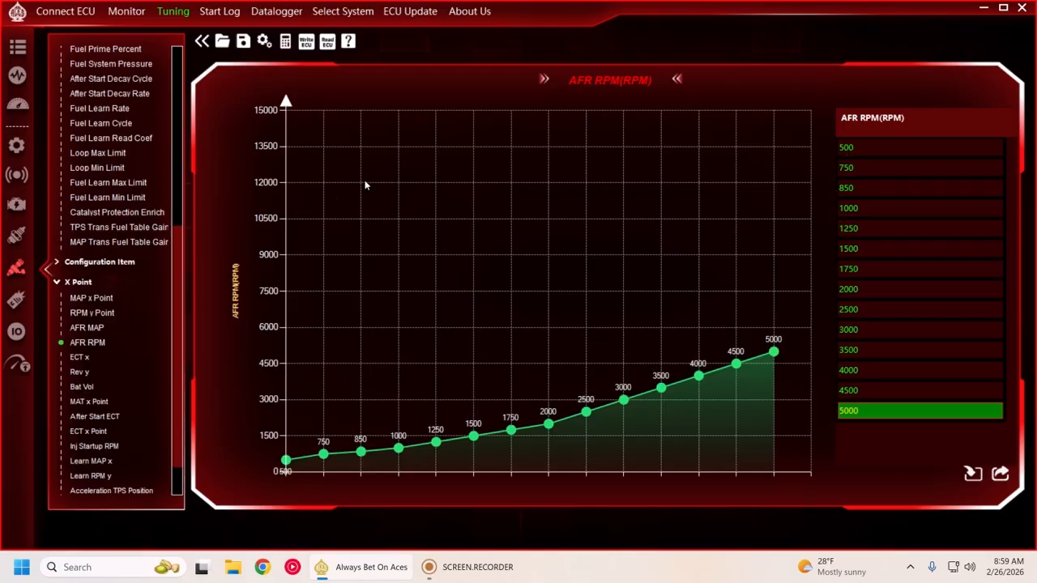
Step: Review the Inj Startup RPM and Learn RPM y breakpoint curves in the Fuel settings
scroll(114, 428, down, 4)
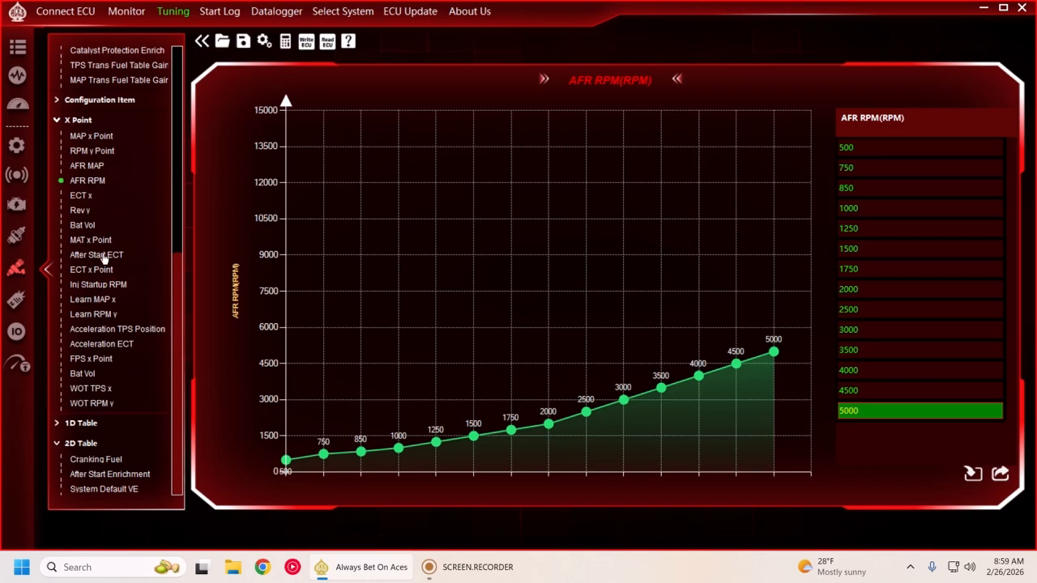
click(99, 286)
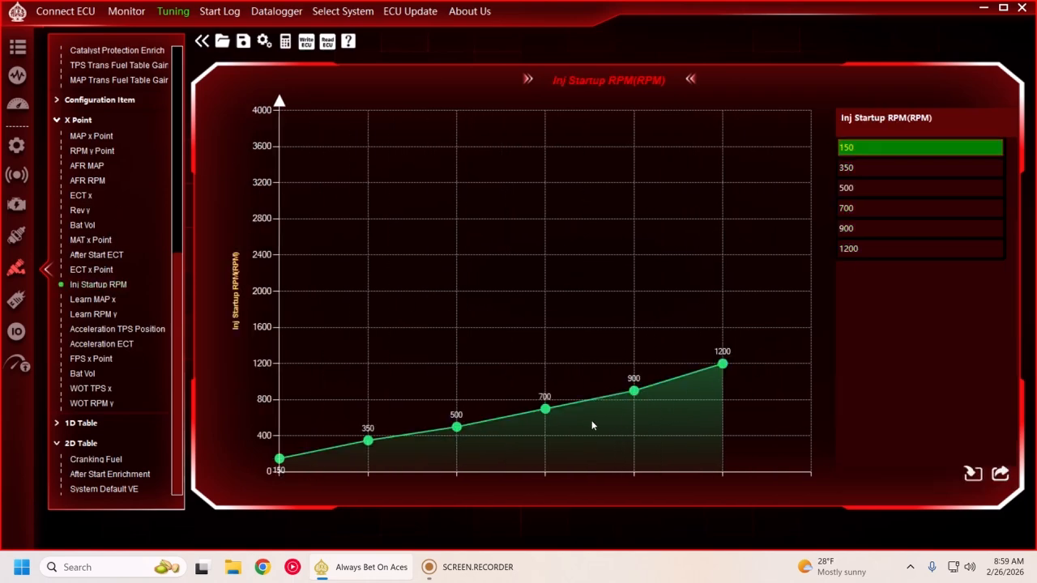
click(108, 316)
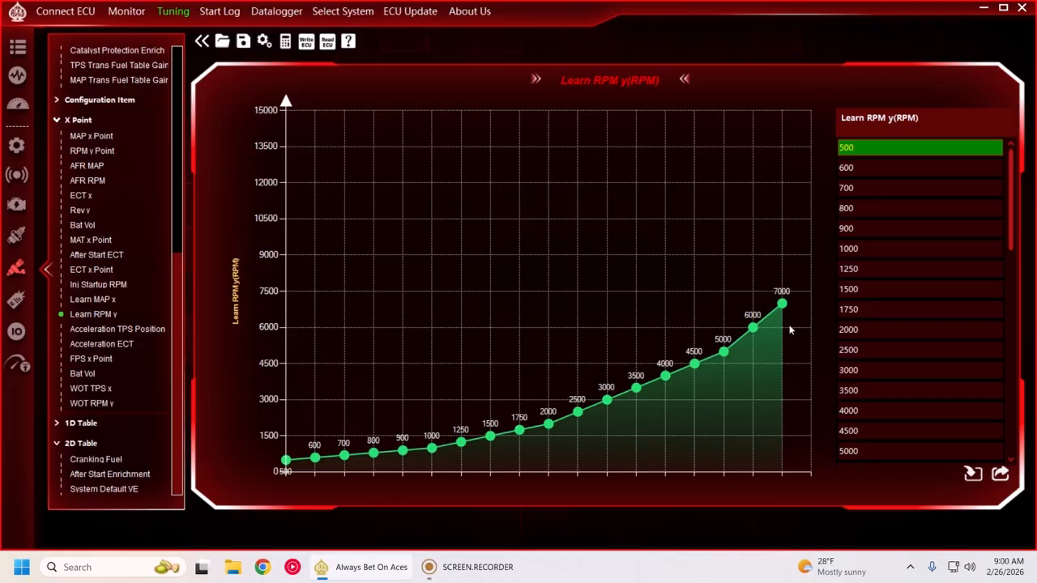
click(401, 451)
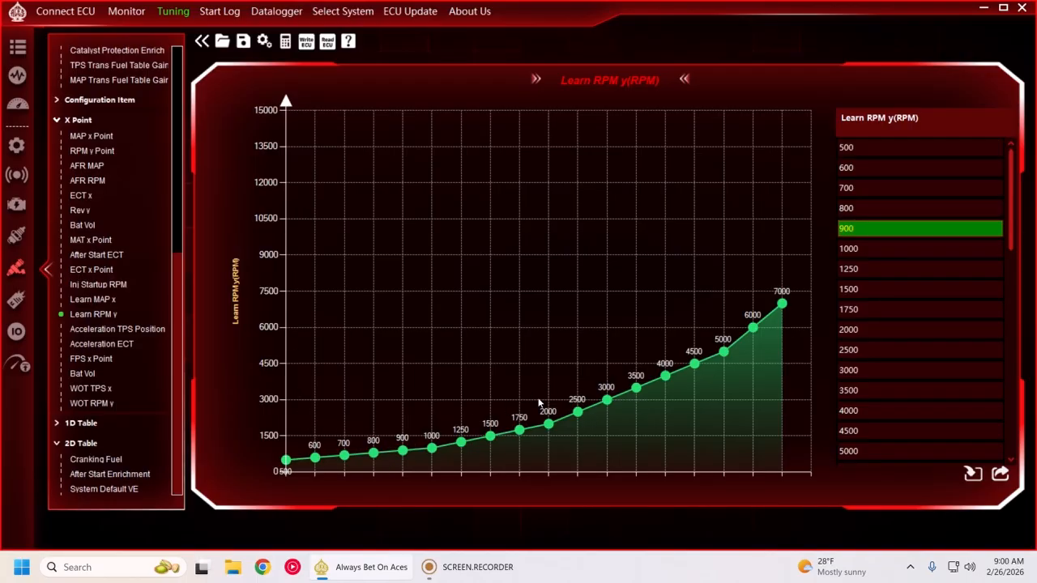
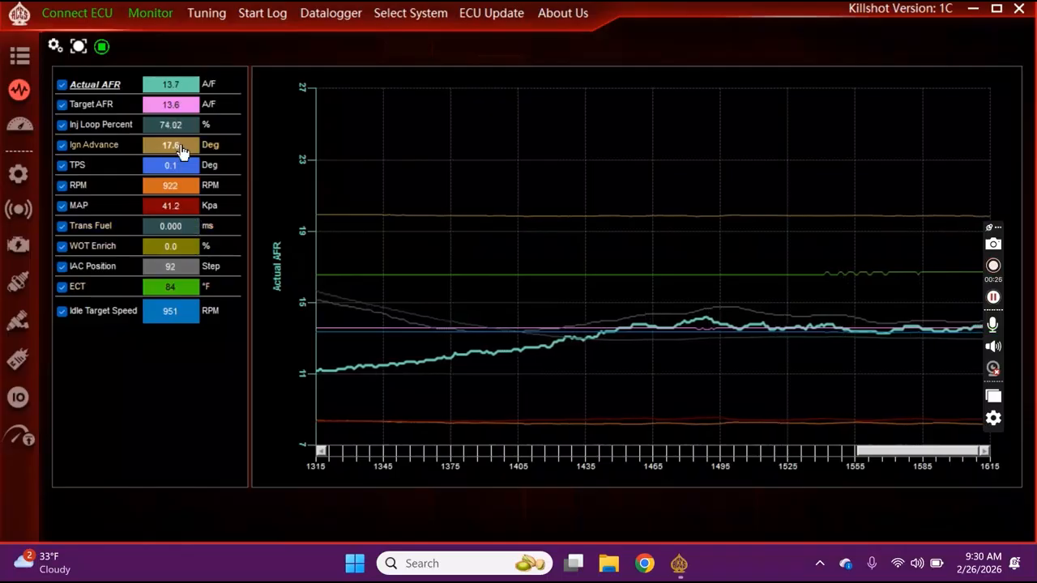
Step: Switch live monitoring to the parameter list view and place a floating Sensors window over the docked Sensors list
click(120, 134)
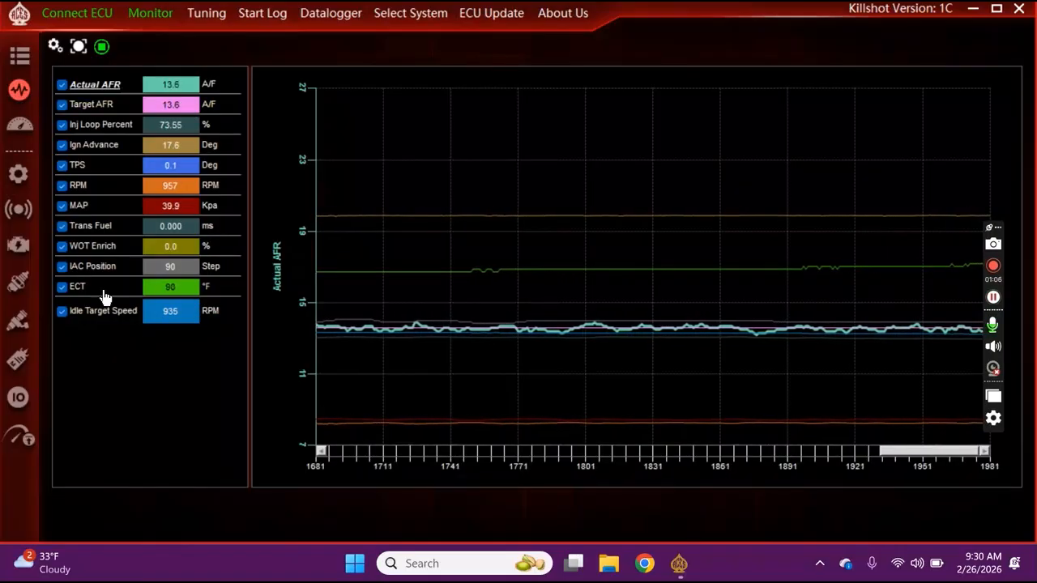
click(21, 60)
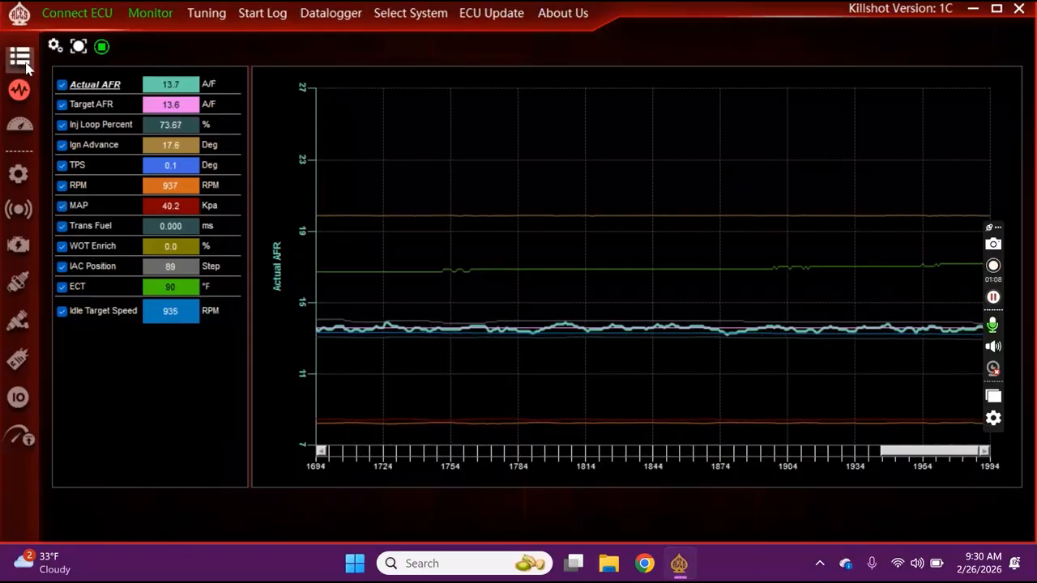
click(80, 48)
drag(477, 73, 181, 79)
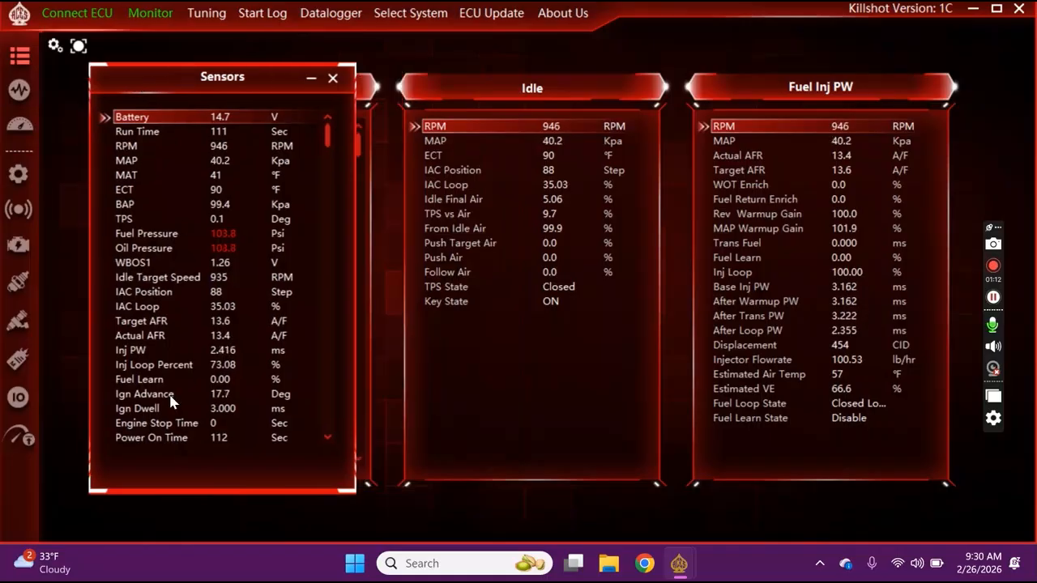
Step: Show the Idle monitor group in the floating window, and return it to the Sensors group
right_click(290, 221)
mouse_move(354, 251)
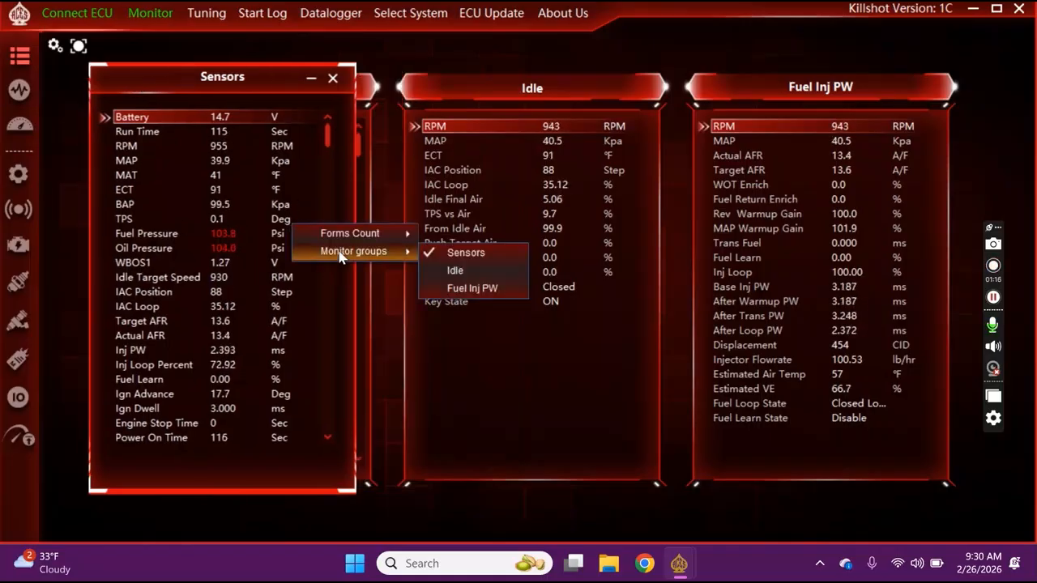
click(455, 270)
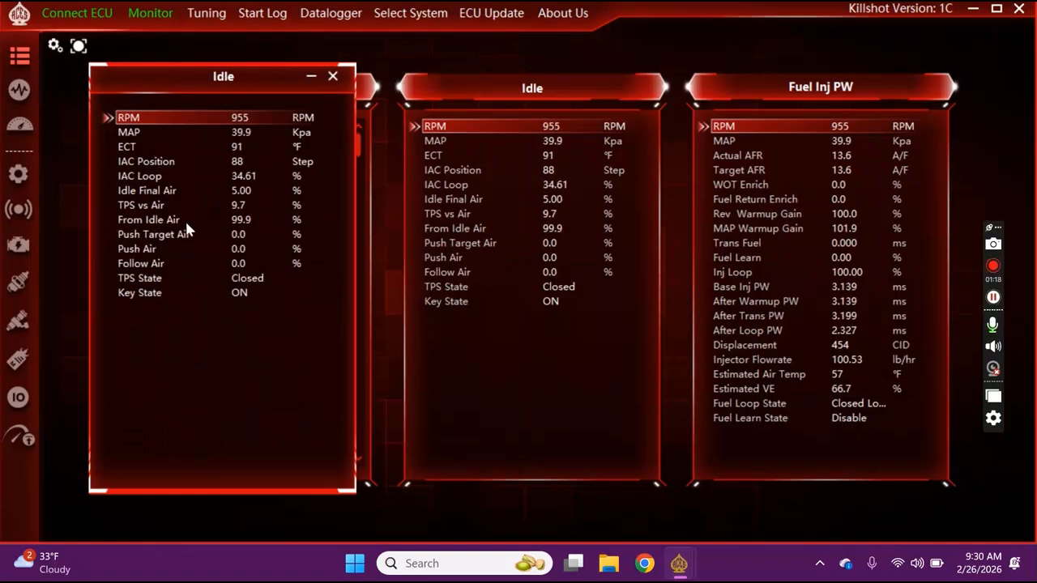
right_click(316, 224)
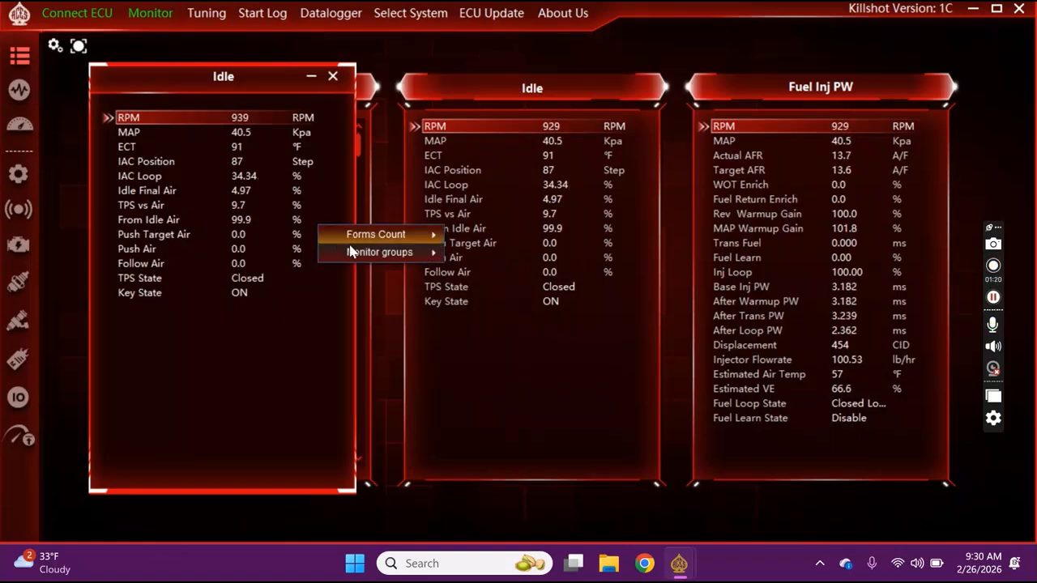
mouse_move(354, 252)
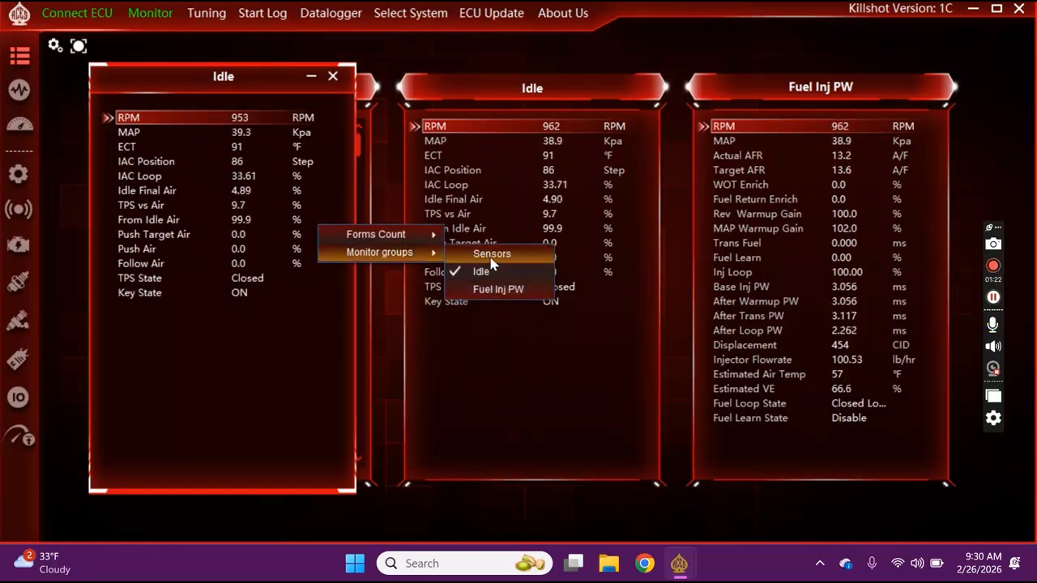
click(458, 251)
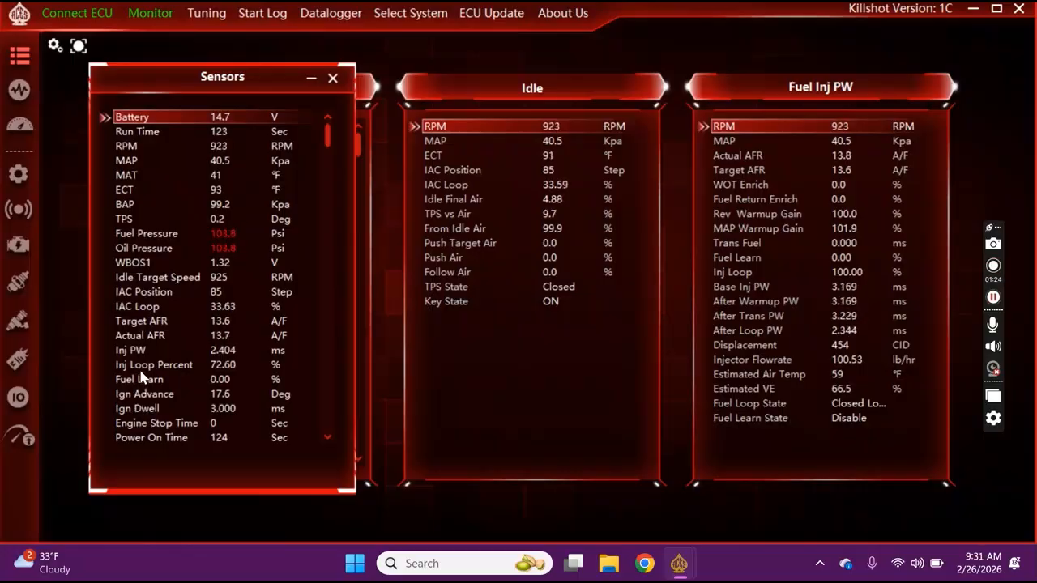
Step: Move the floating Sensors window over the Idle list and highlight its Inj Loop Percent reading
drag(231, 91, 461, 88)
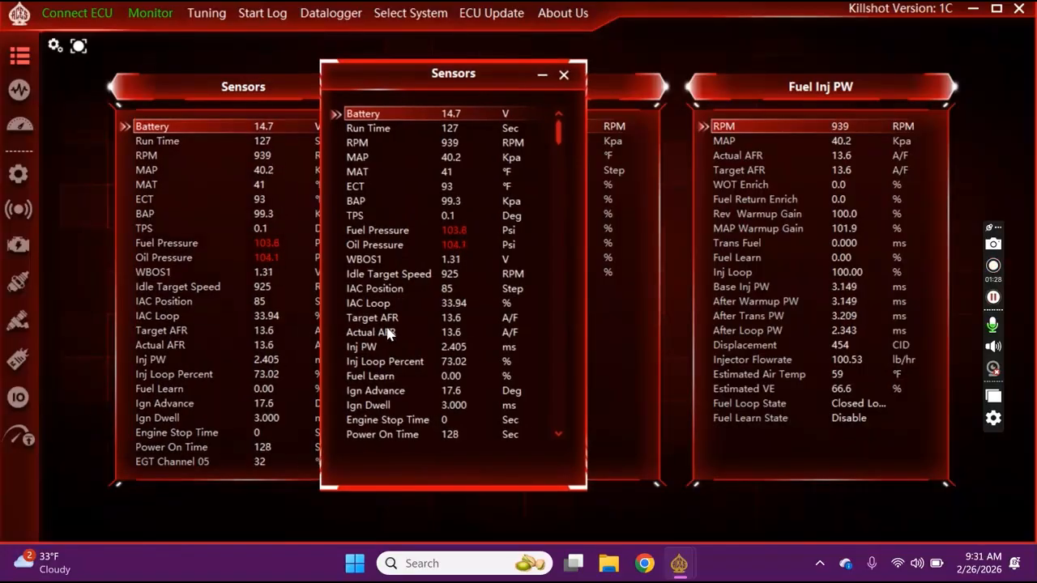
click(389, 336)
click(381, 365)
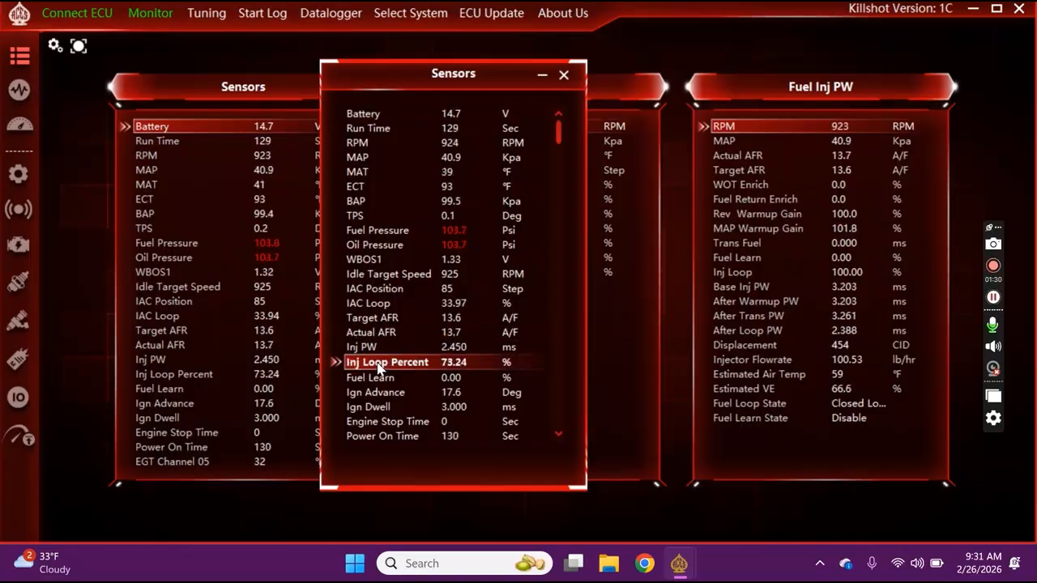
Step: Highlight the Actual AFR reading in the floating Sensors window and move the window clear of the Fuel configuration settings
click(380, 333)
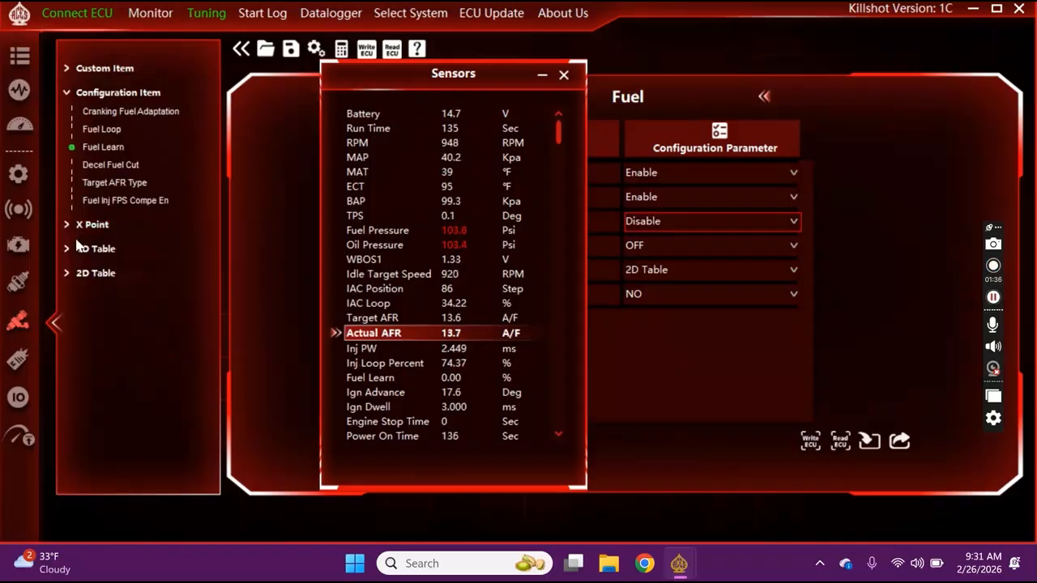
drag(413, 70, 931, 45)
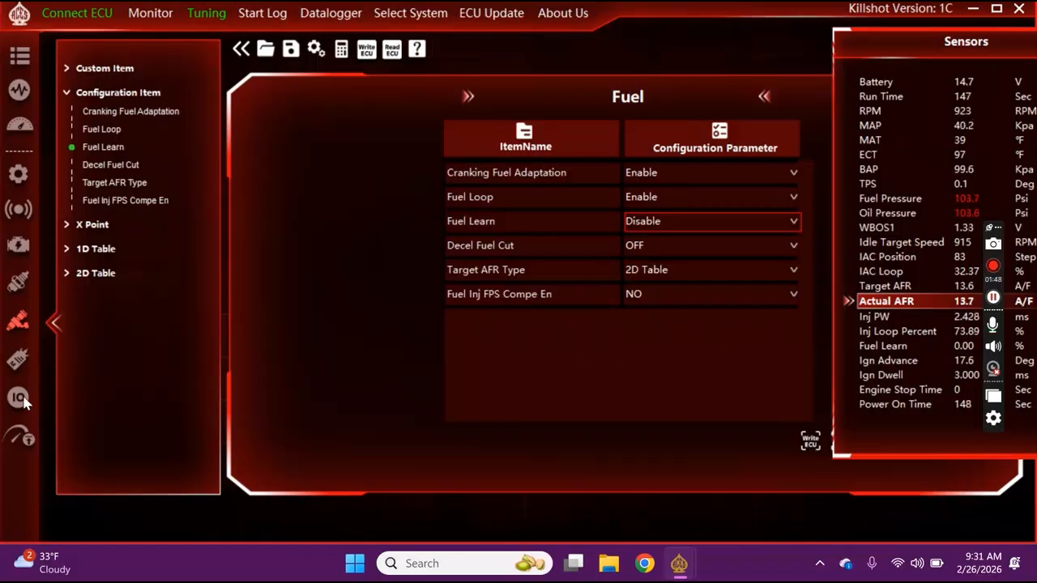
Step: Set the Stock Fuel Table Offset to 85% in the custom Fuel settings and write it to the ECU
click(81, 93)
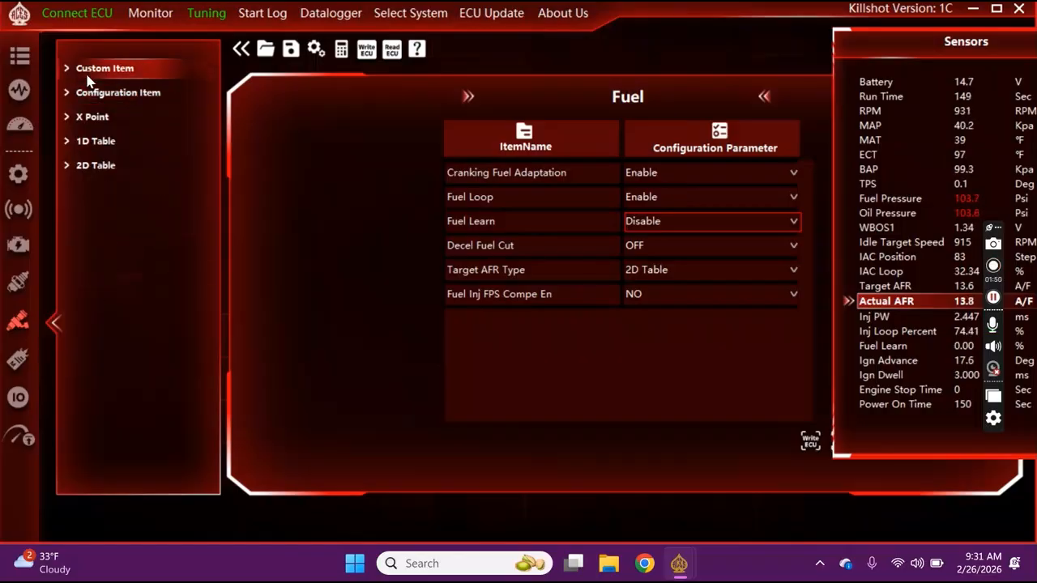
click(88, 73)
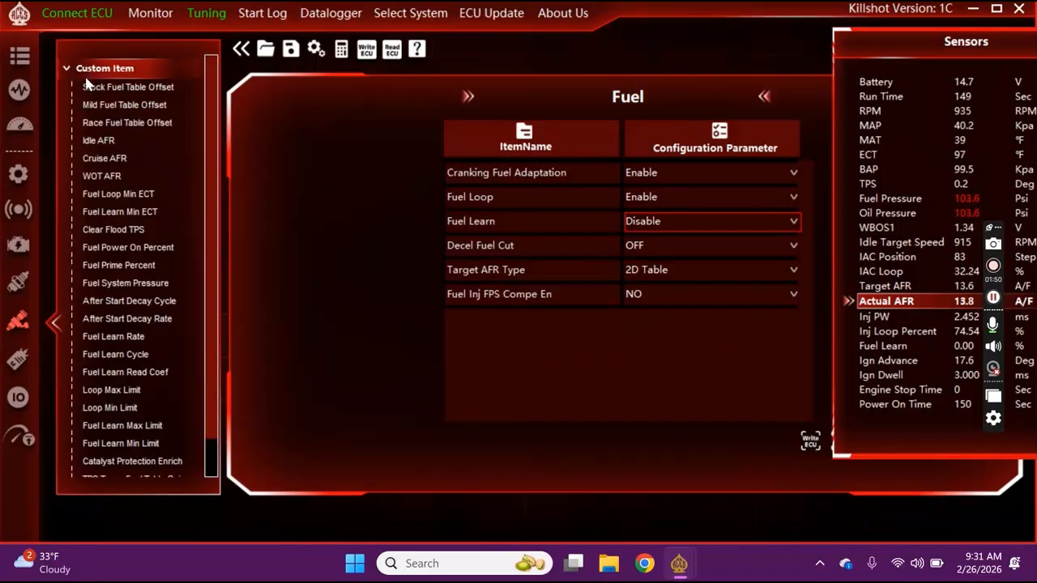
click(137, 90)
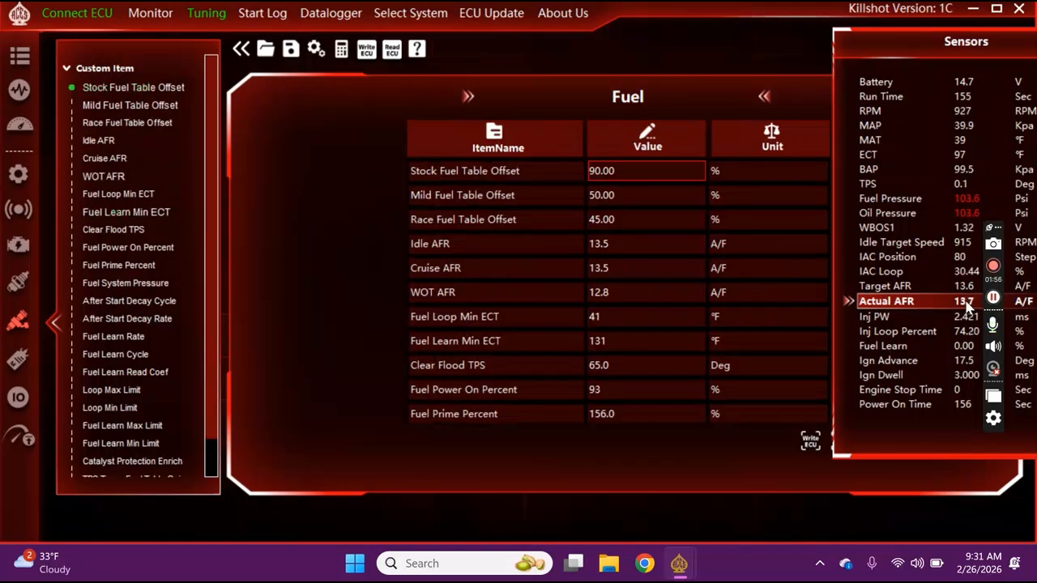
click(604, 174)
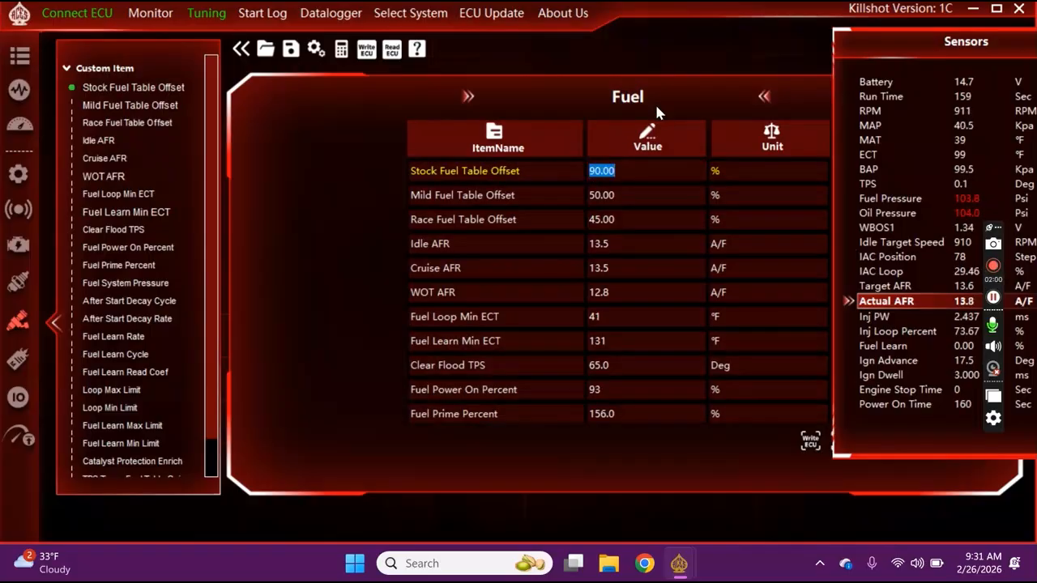
text(85)
key(Return)
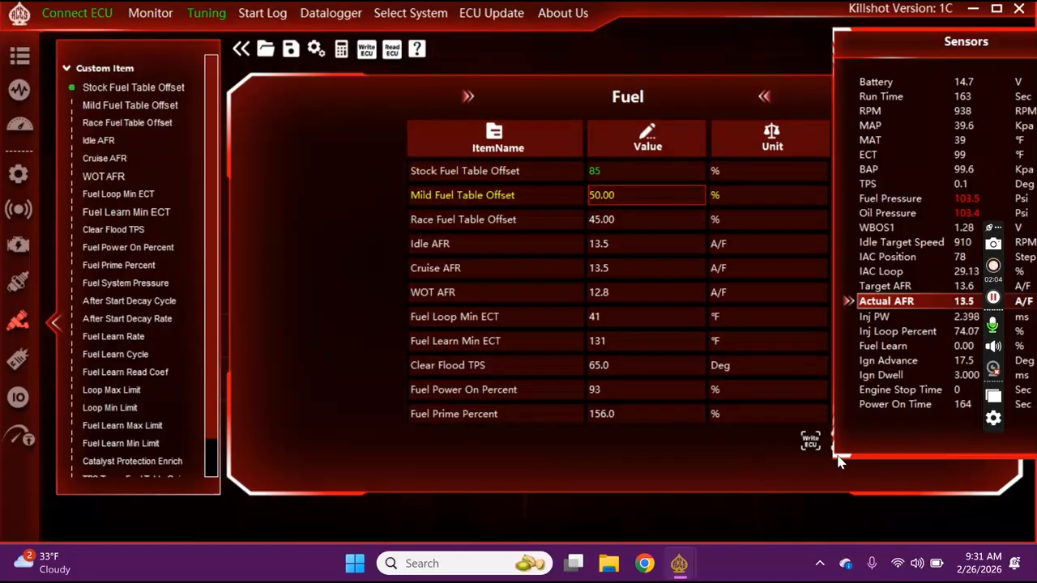
click(810, 440)
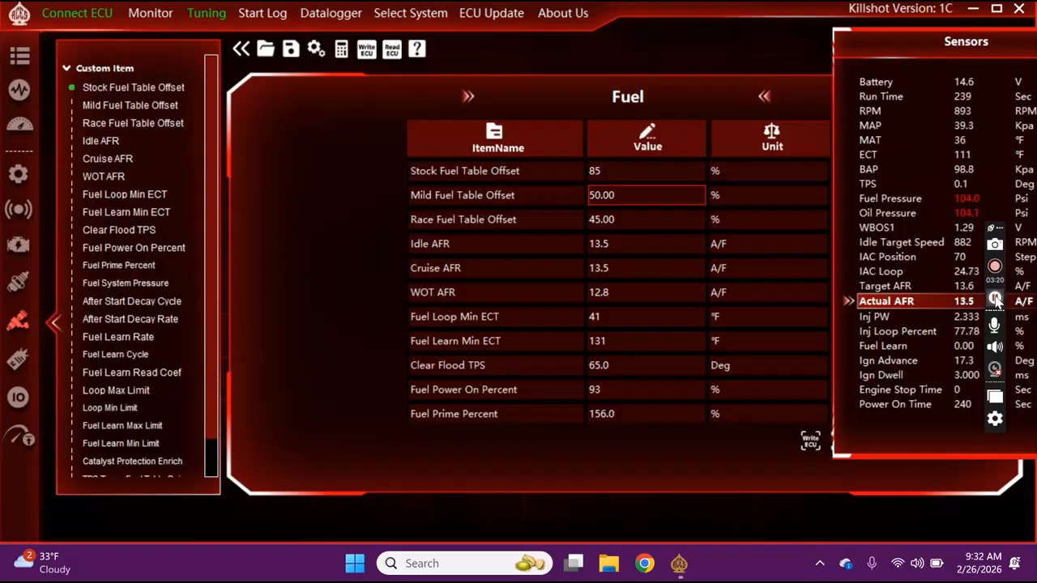
click(995, 300)
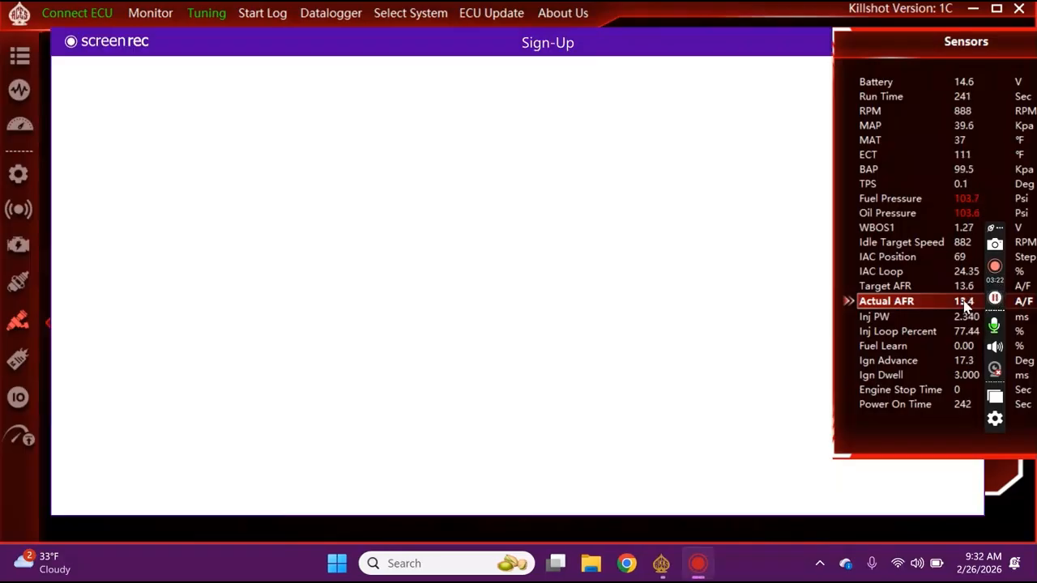
drag(710, 50, 517, 79)
click(639, 86)
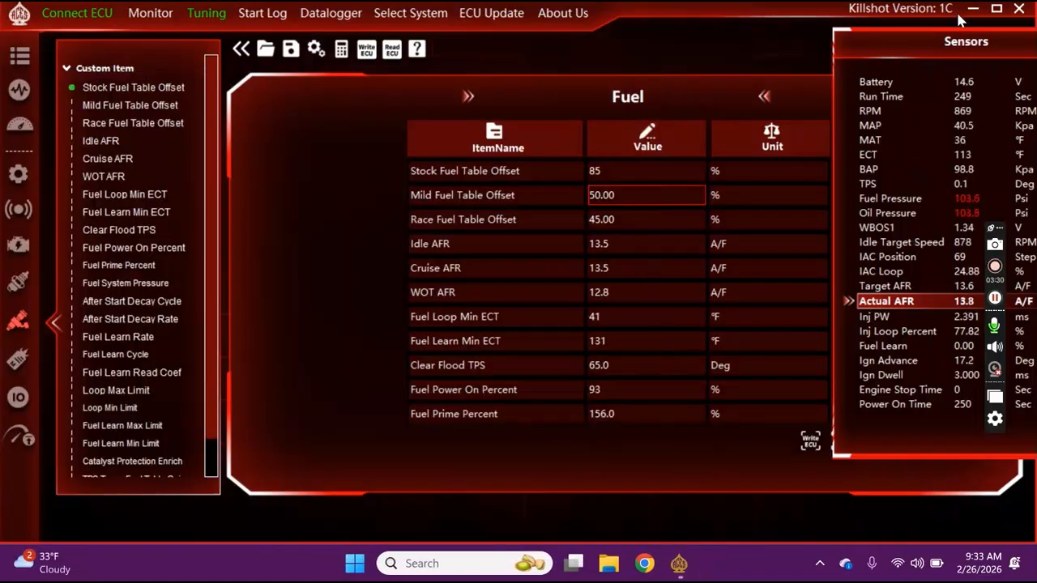
Step: Check the Battery, Inj Loop Percent and ECT readings in the Sensors window, leaving ECT highlighted
mouse_move(921, 31)
mouse_down()
mouse_move(843, 41)
mouse_move(760, 30)
mouse_move(918, 25)
mouse_move(905, 41)
mouse_up()
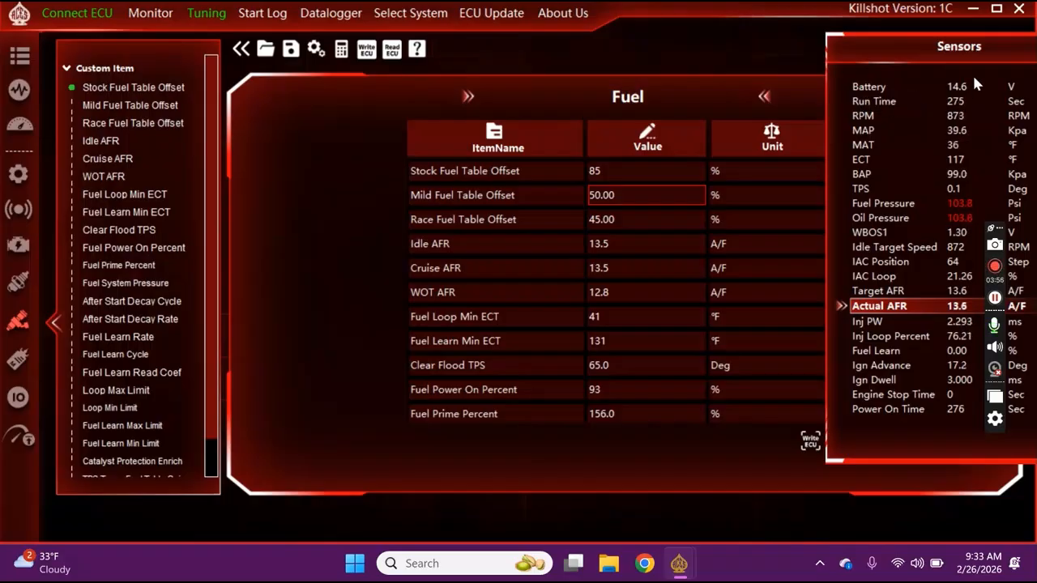
click(932, 86)
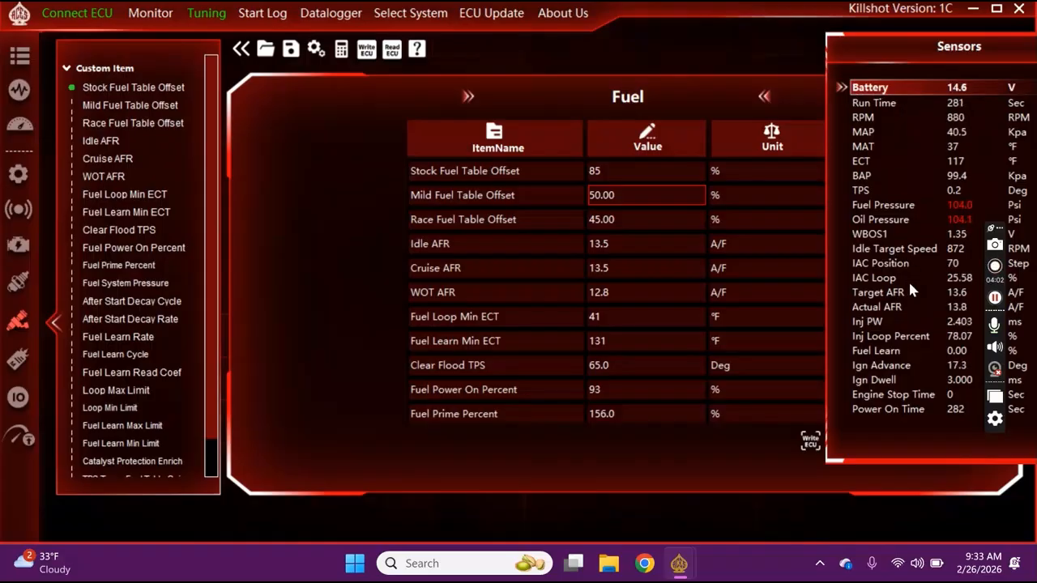
click(901, 343)
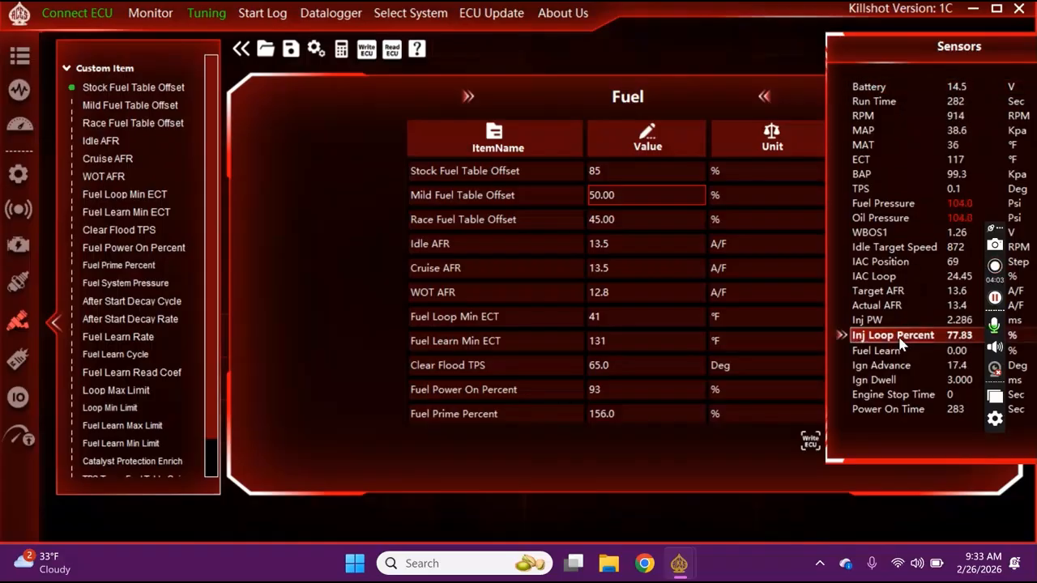
click(944, 162)
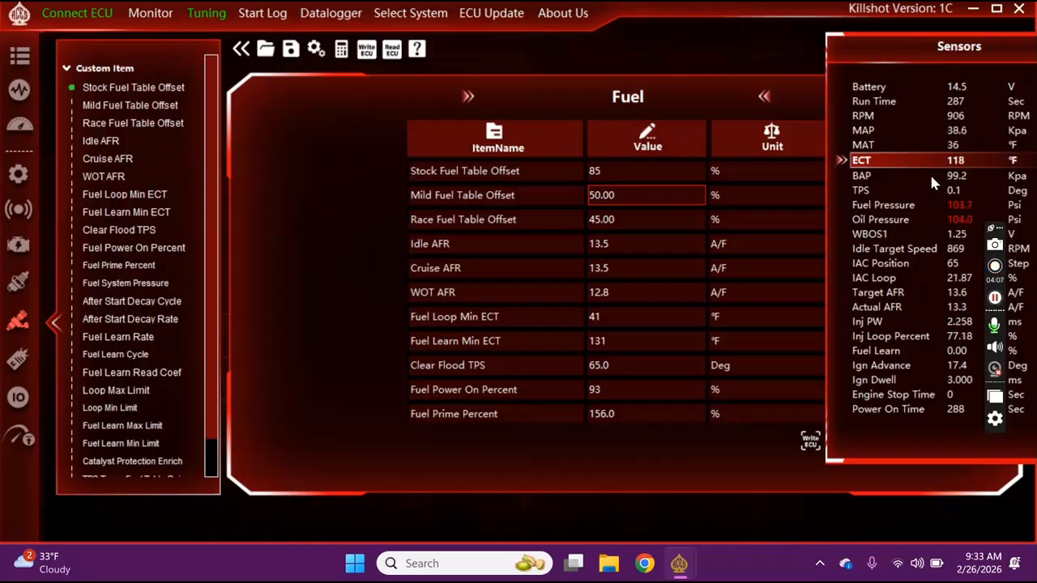
Step: Inspect the After Start Enrichment table against the live ECT reading, keeping the Sensors window beside the table
click(89, 71)
click(81, 169)
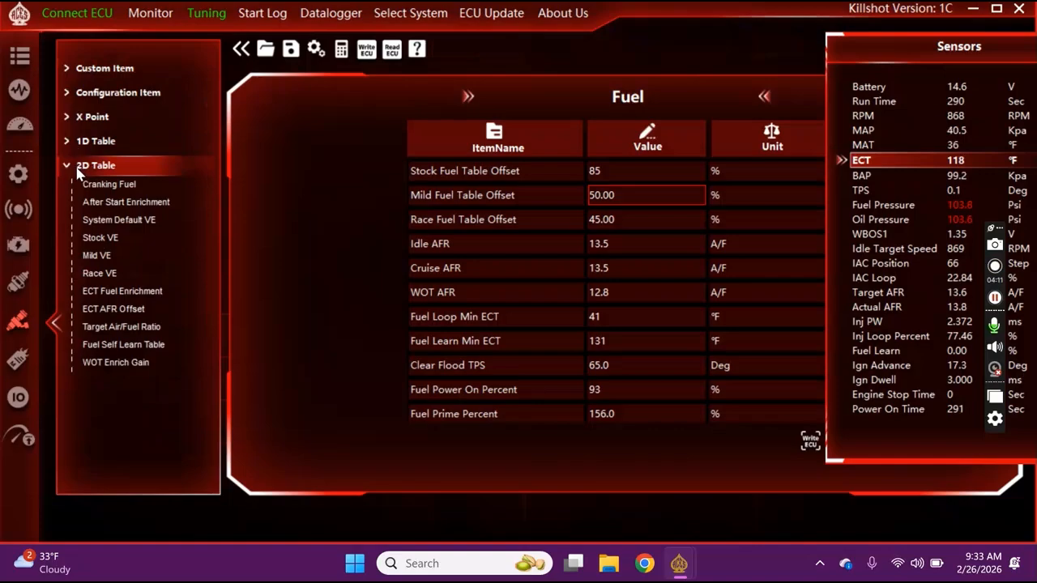
click(113, 207)
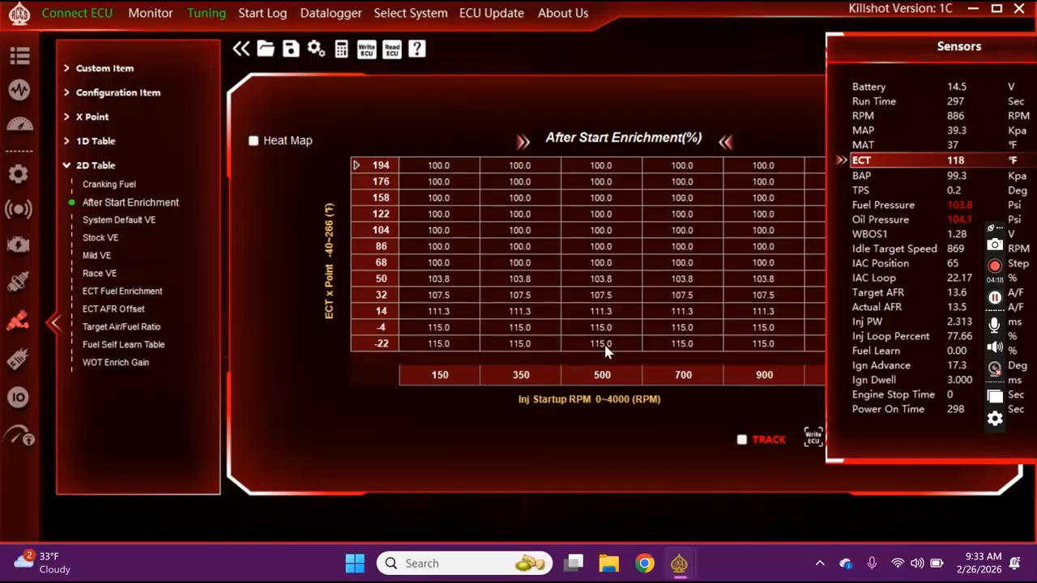
drag(908, 53, 667, 78)
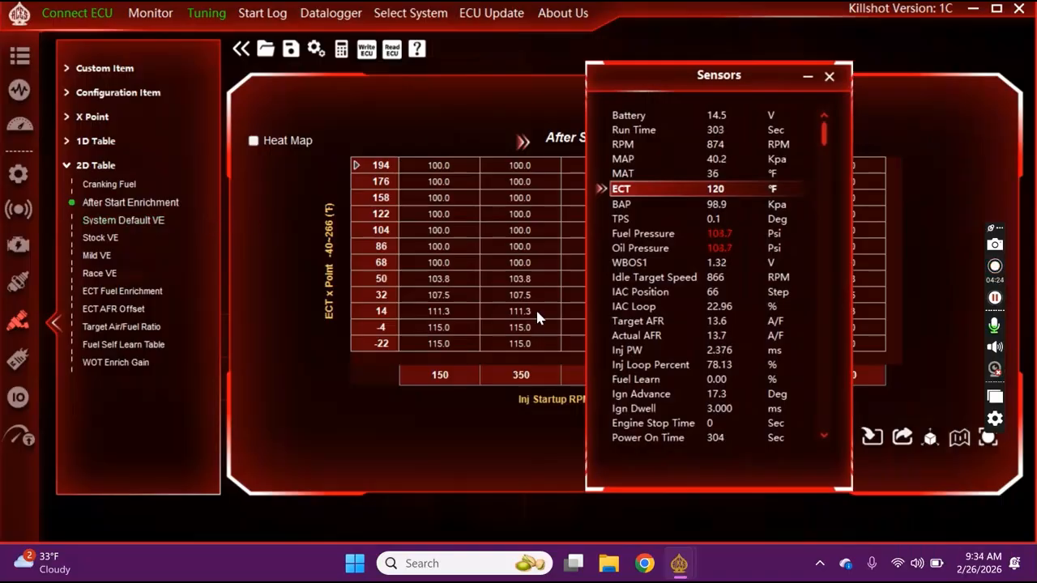
drag(702, 83, 881, 57)
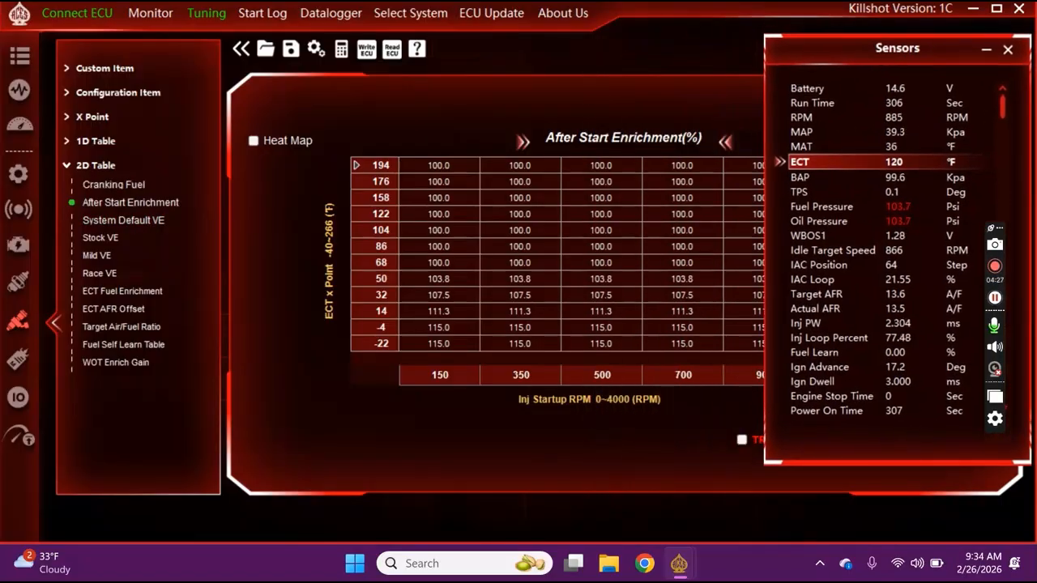
Step: Set the Stock Fuel Table Offset to 82% and write it to the ECU, with the Sensors window moved aside
click(89, 166)
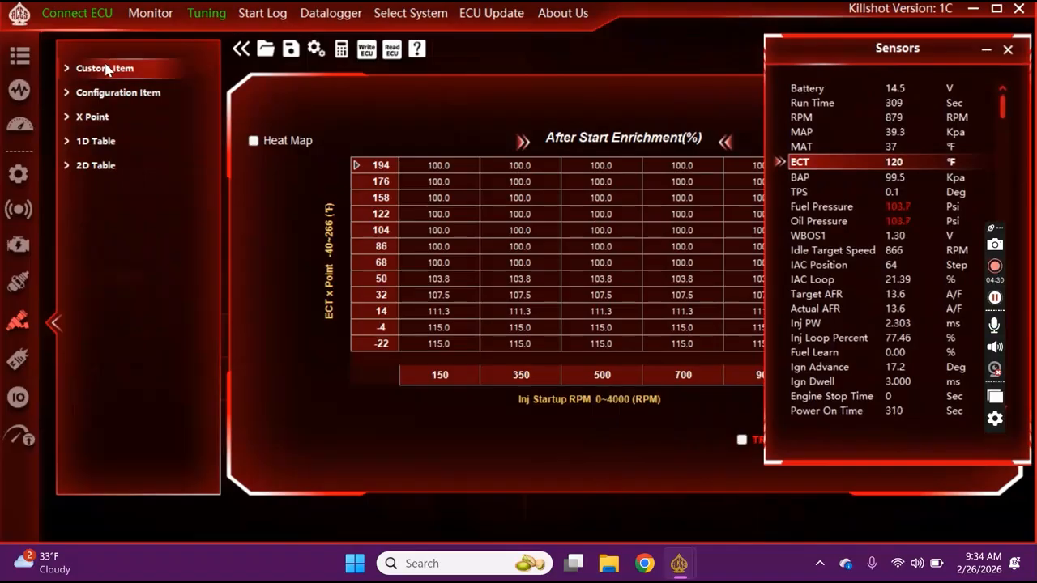
click(105, 69)
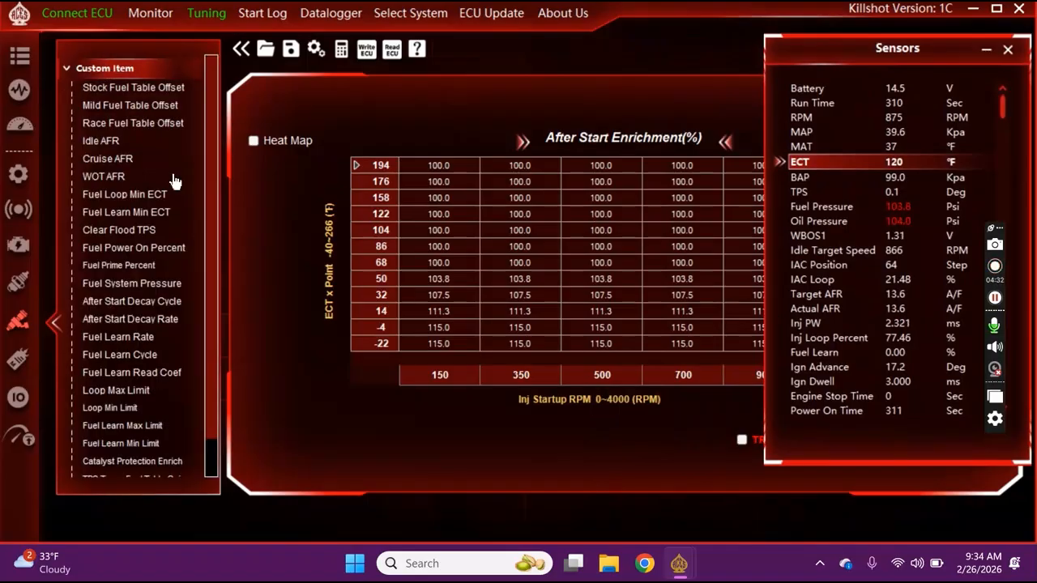
click(136, 87)
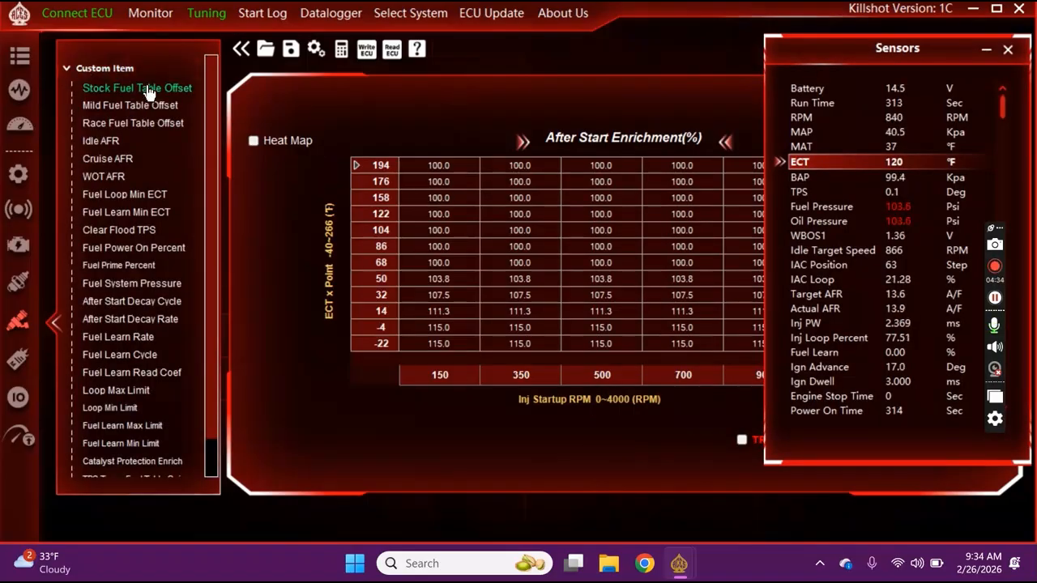
click(604, 172)
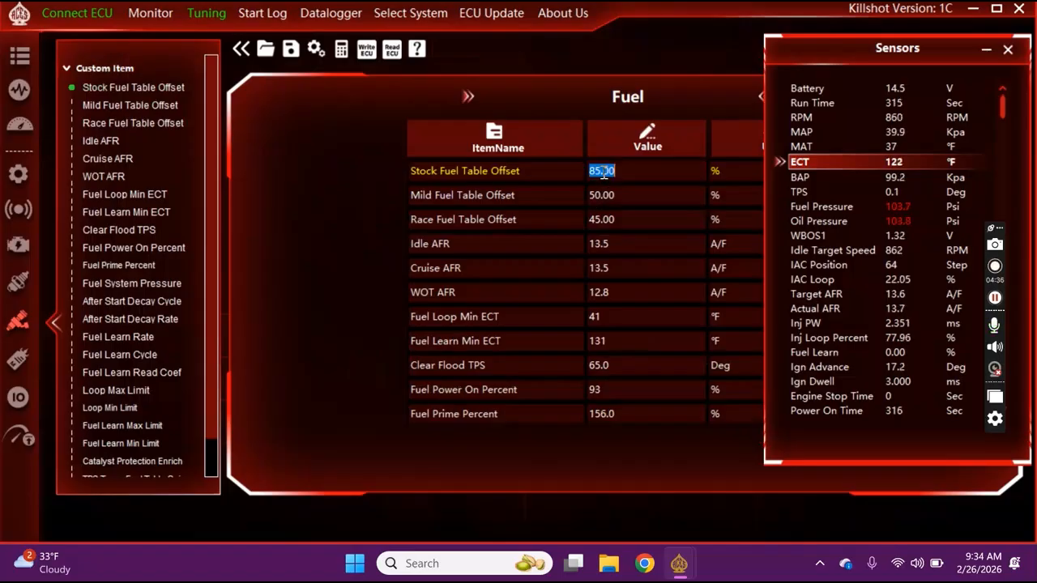
text(82)
key(Return)
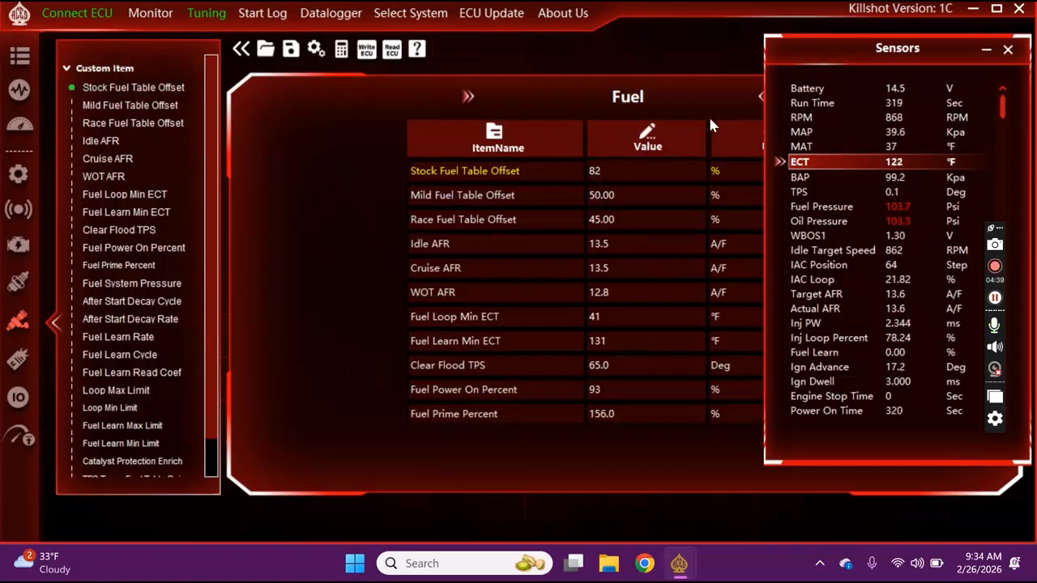
drag(776, 49, 889, 62)
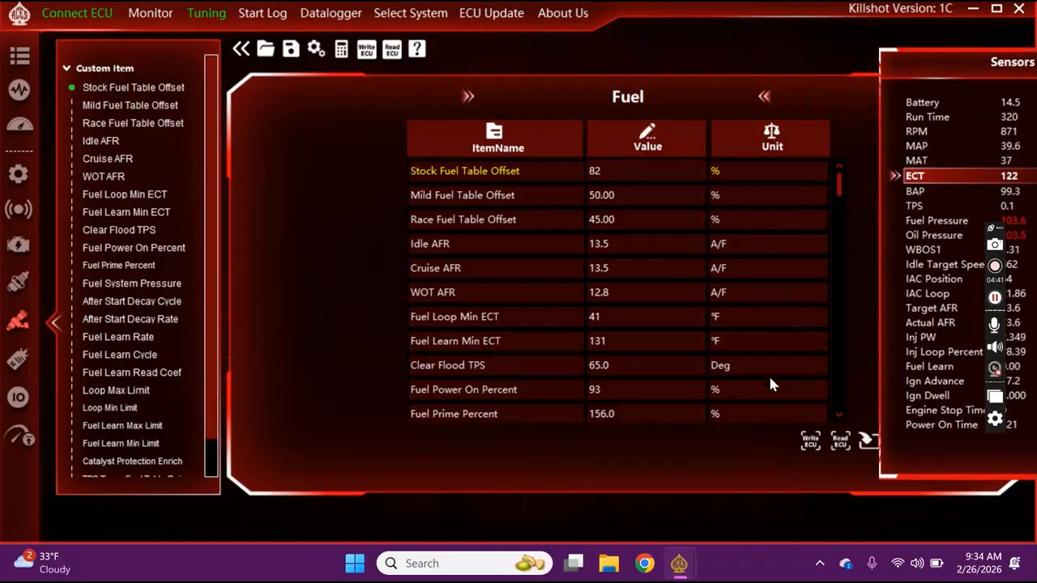
click(813, 446)
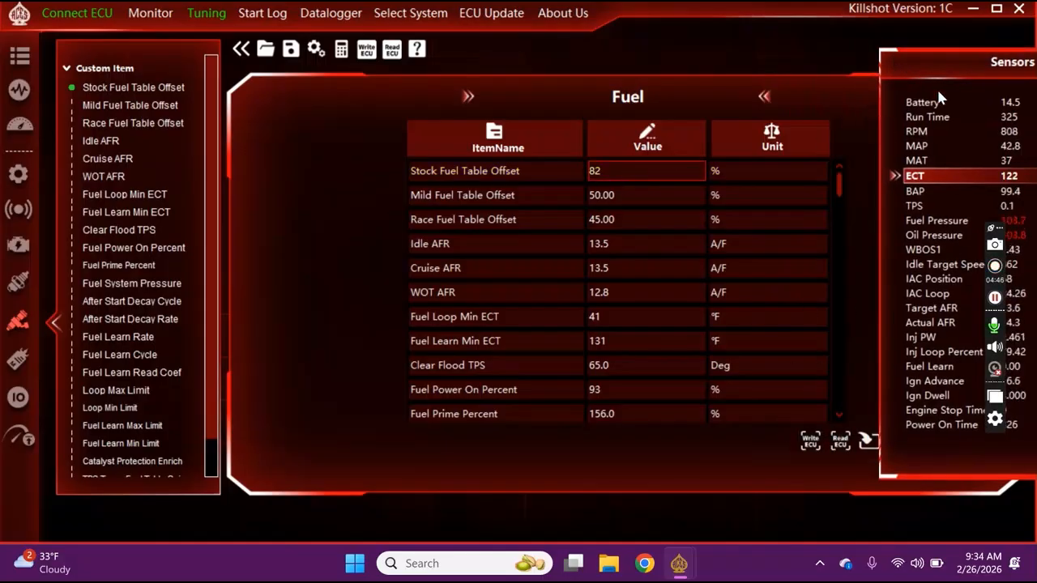
Step: Check the Actual AFR reading in the floating Sensors window and close the window
drag(972, 67, 739, 43)
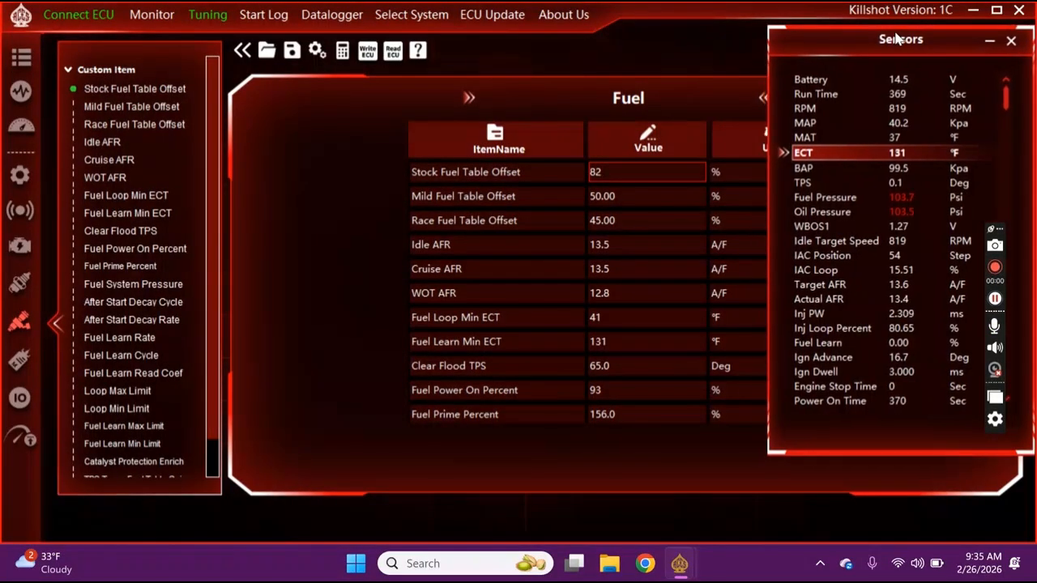
drag(897, 40, 922, 49)
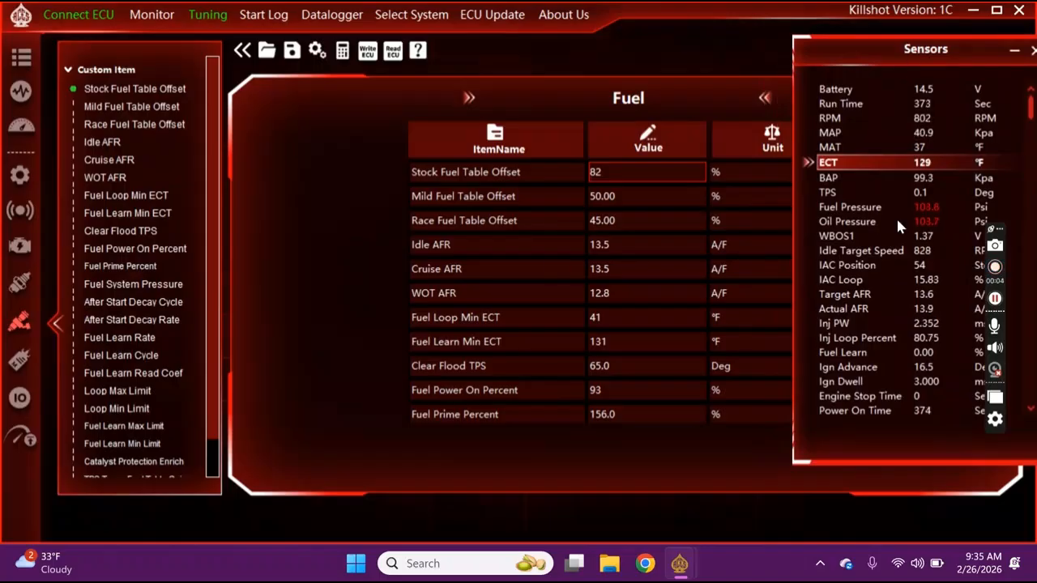
click(865, 314)
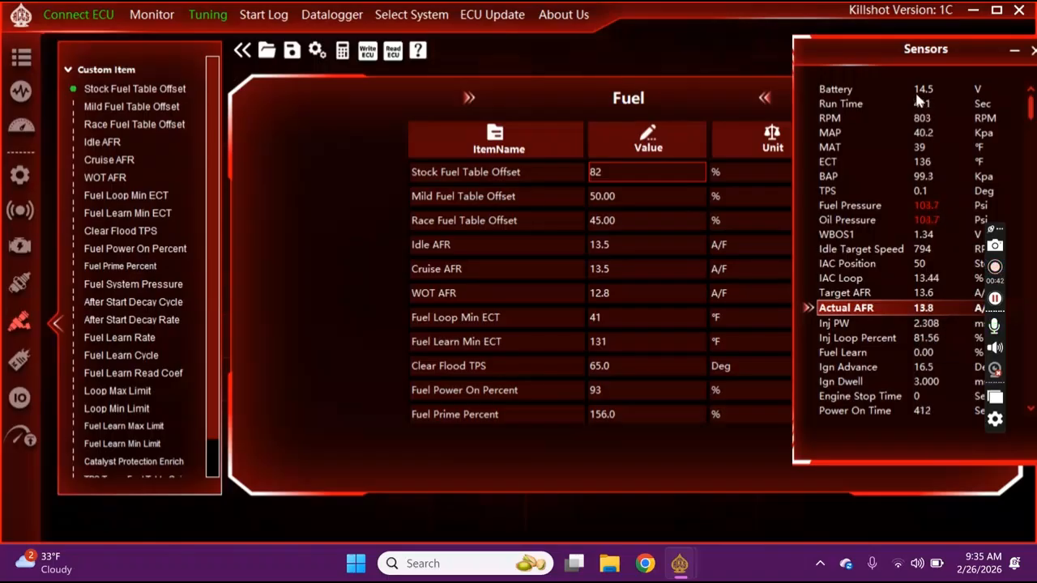
drag(889, 48, 406, 74)
click(555, 75)
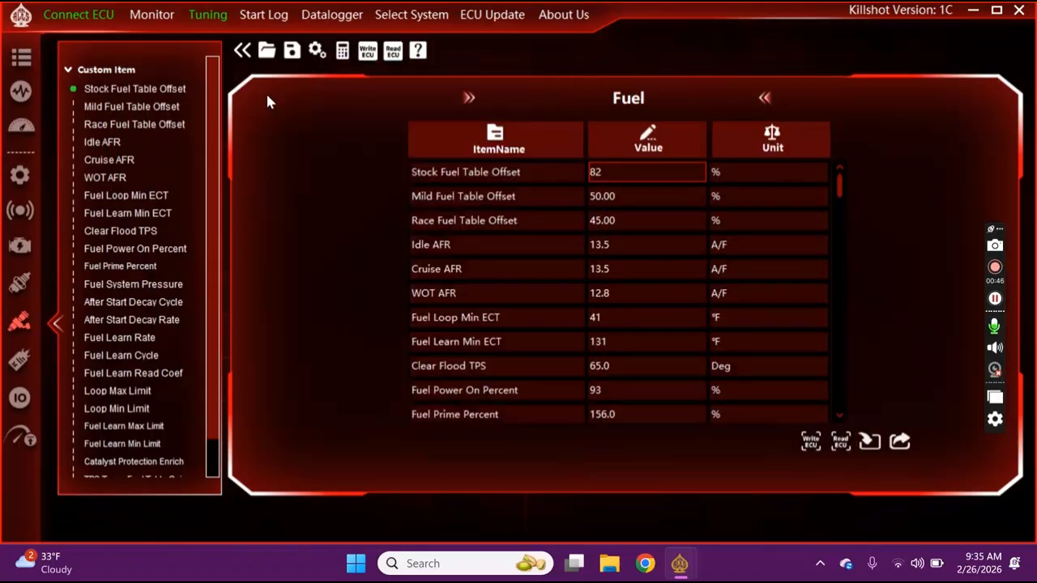
Step: Show the live monitor graph without the Ign Advance, TPS, Trans Fuel, WOT Enrich, IAC Position, ECT and Idle Target Speed traces
click(21, 91)
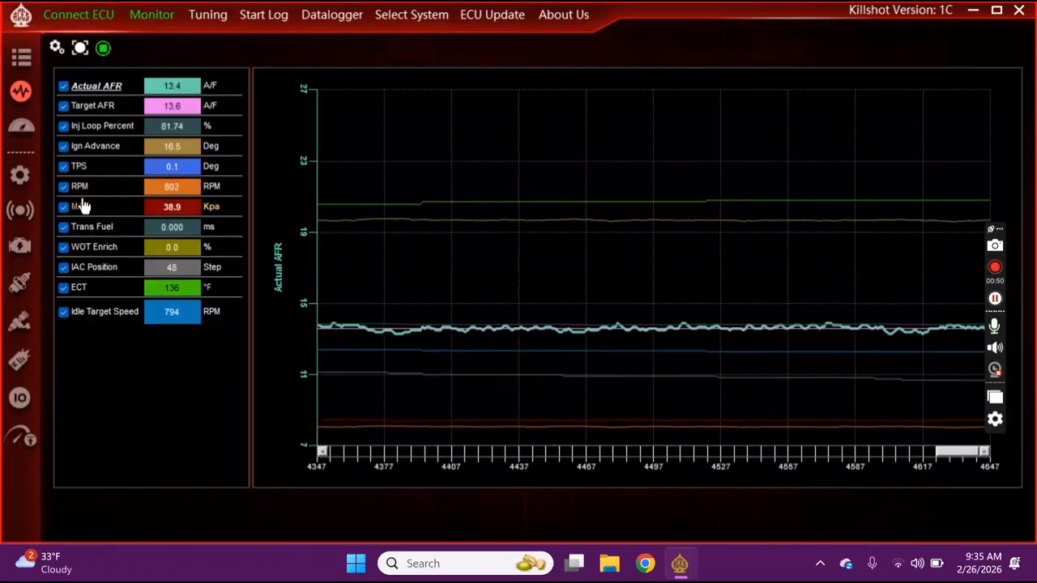
click(64, 167)
click(65, 151)
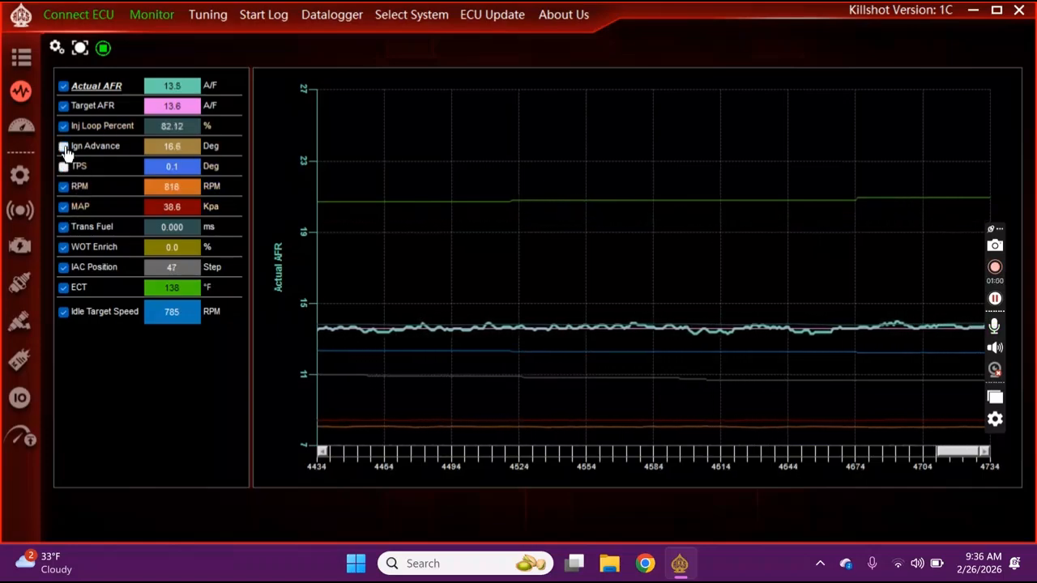
click(64, 228)
click(64, 247)
click(63, 271)
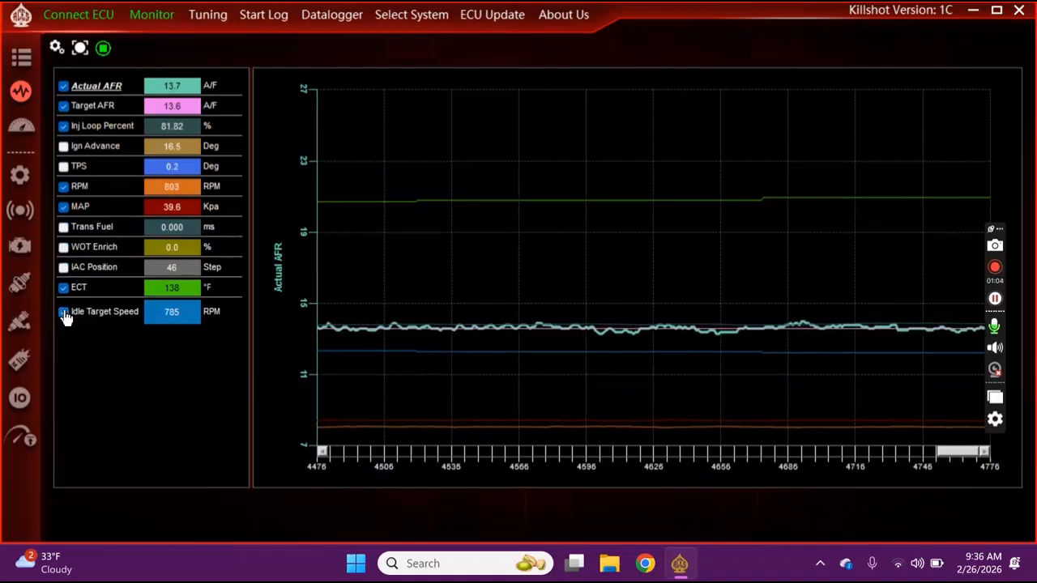
click(64, 312)
click(63, 288)
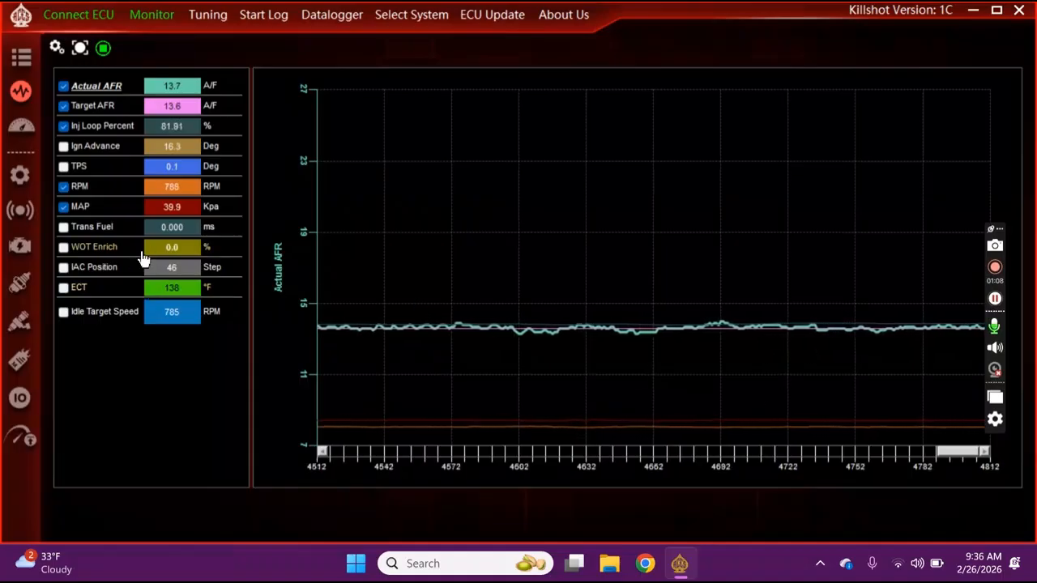
Step: Compare the Target AFR and Actual AFR traces on the live graph, leaving Actual AFR highlighted
click(103, 108)
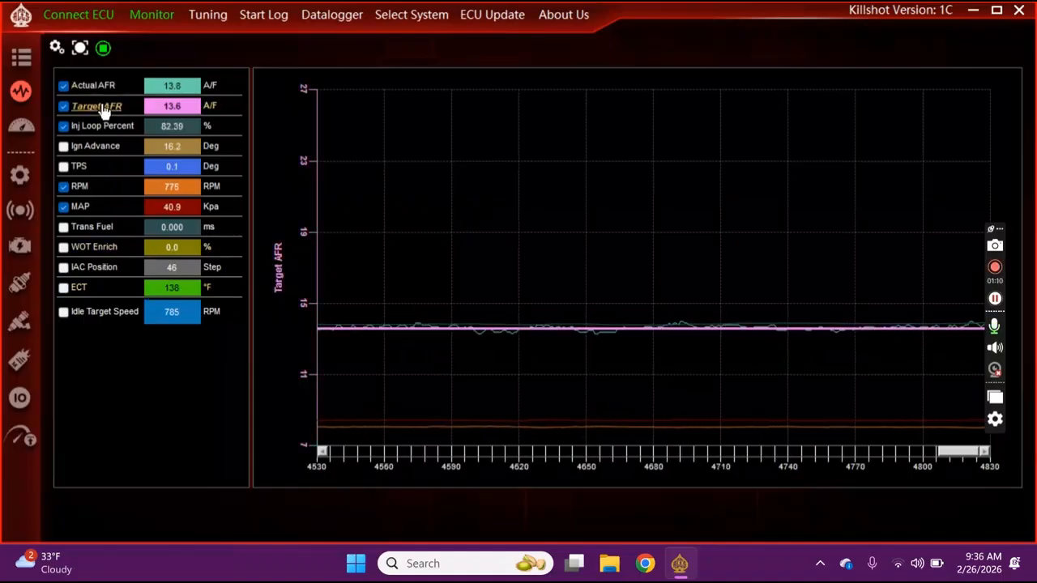
click(108, 87)
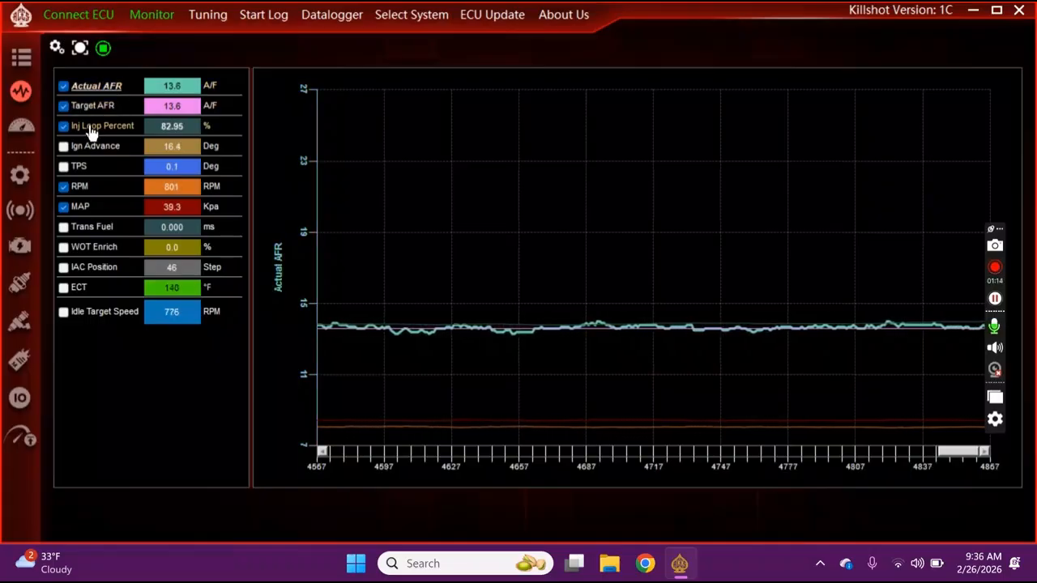
Step: Highlight the Inj Loop Percent trace on the live graph and display the fuel Stock VE table with Heat Map and Track enabled
click(90, 128)
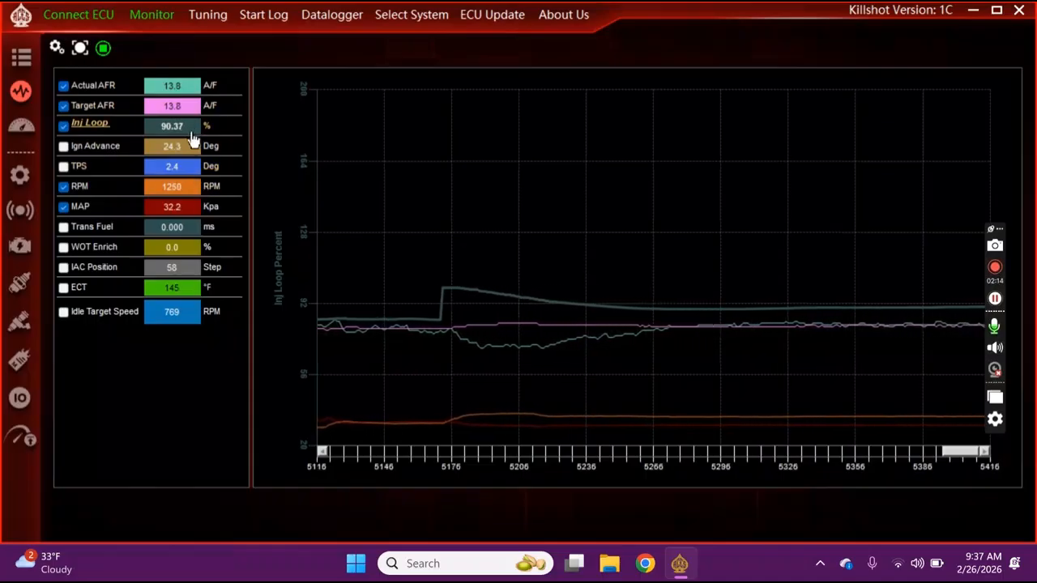
click(20, 324)
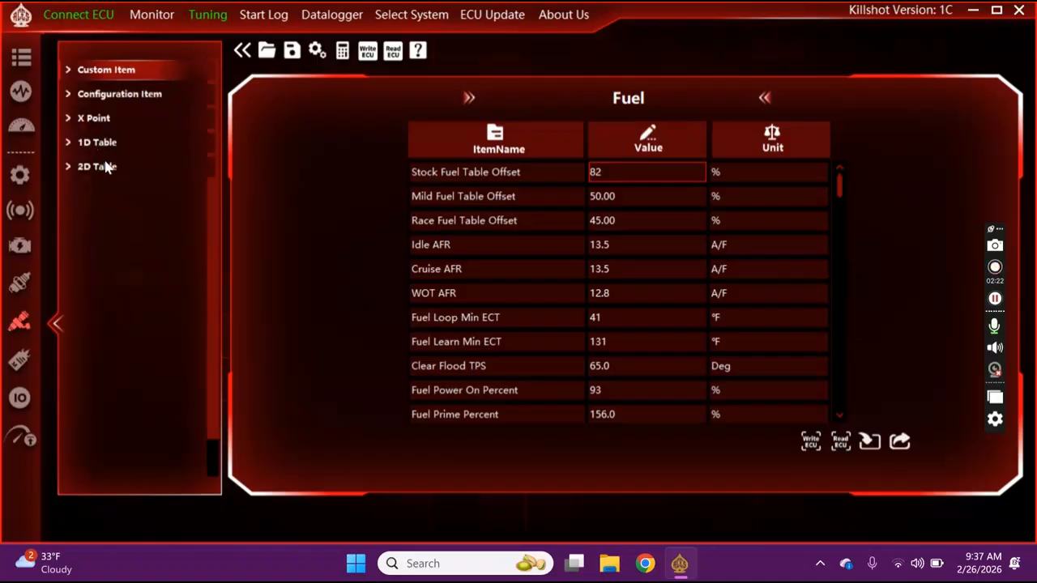
click(102, 166)
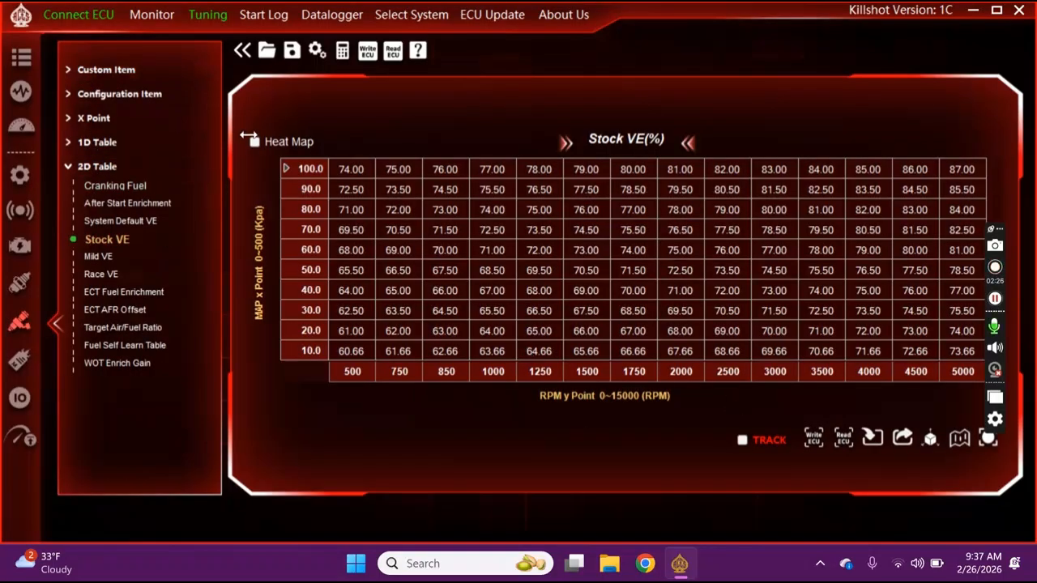
click(256, 143)
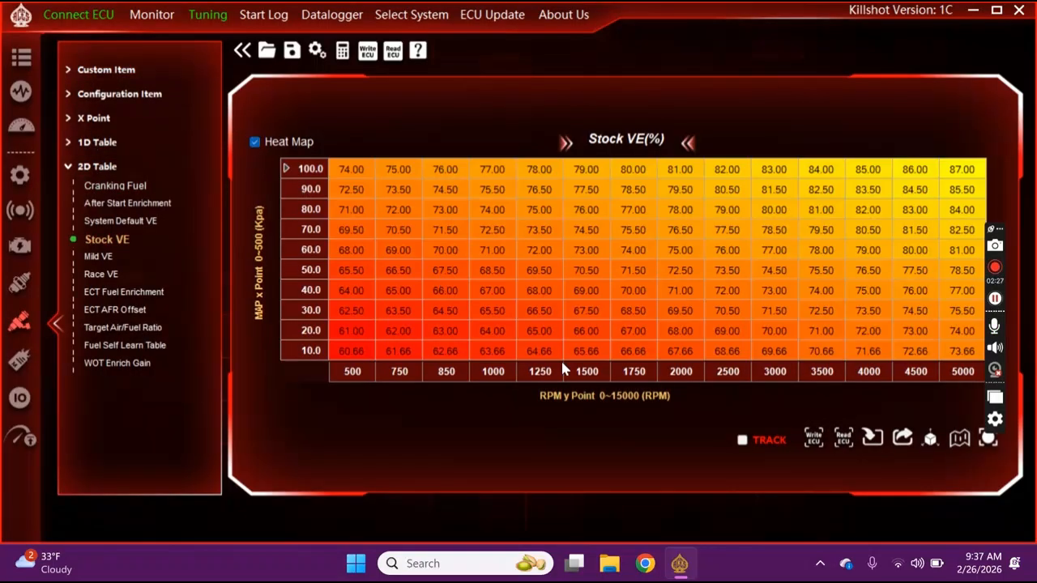
click(743, 440)
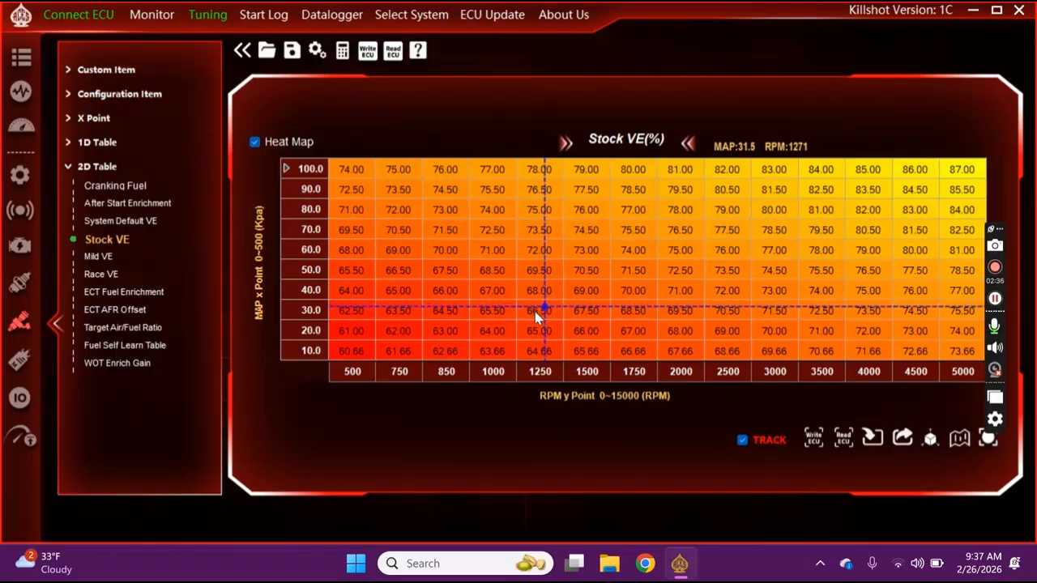
Step: Check Inj Loop Percent on the live graph against the engine's tracked operating point in the Stock VE table
click(21, 91)
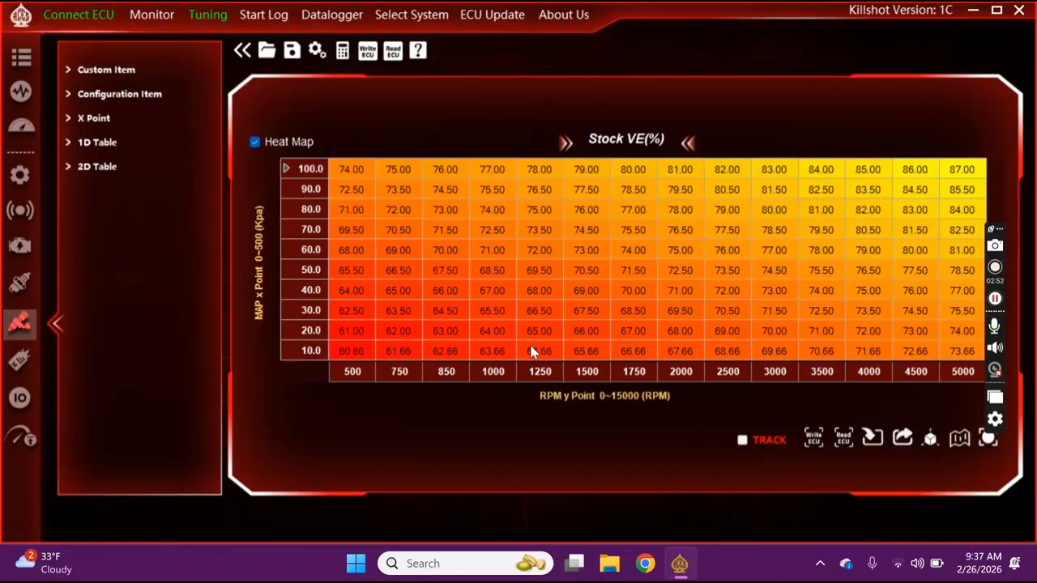
click(742, 441)
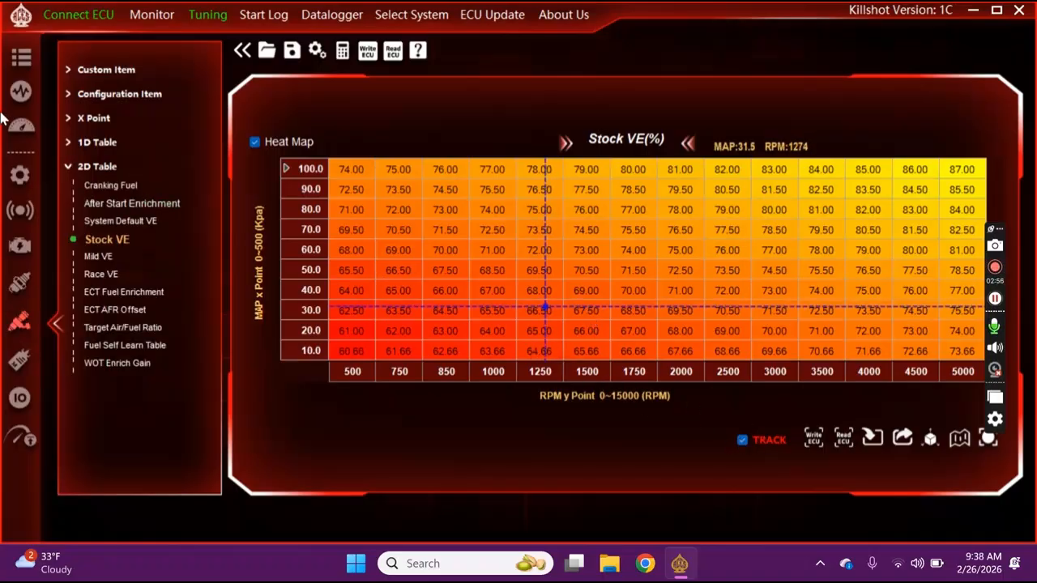
click(22, 90)
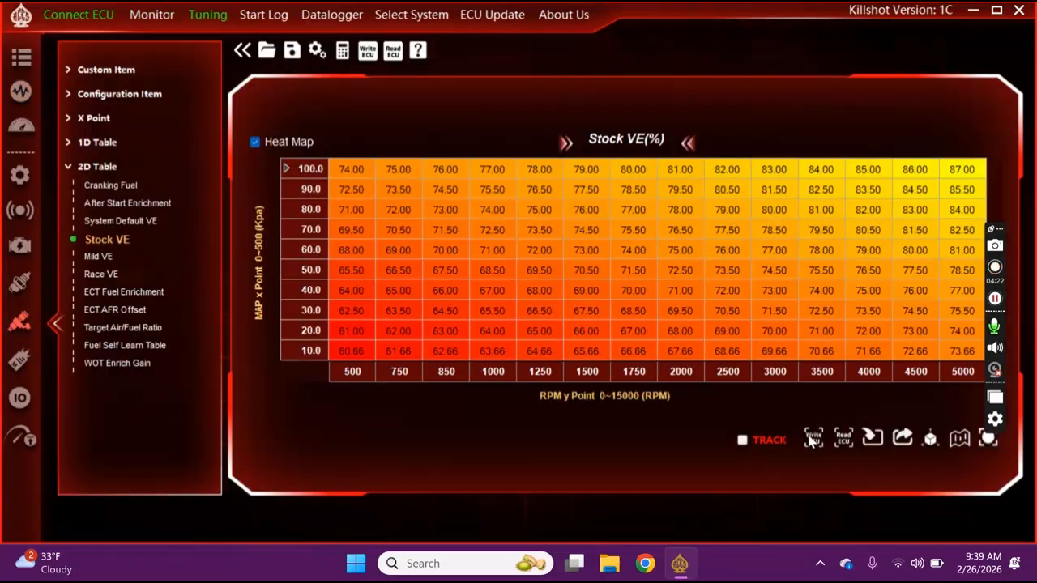
click(742, 441)
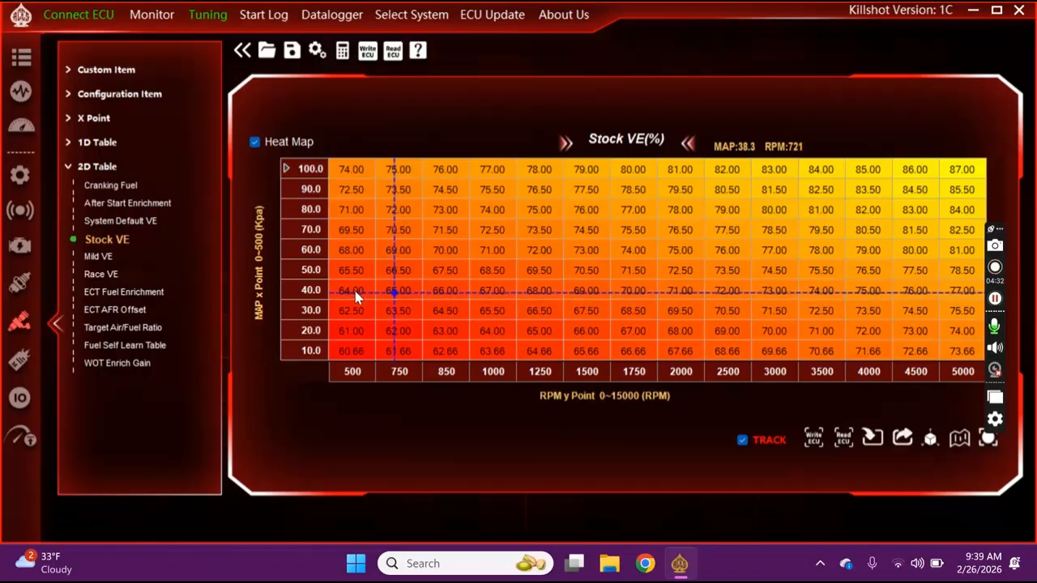
Step: Lower the Stock VE cells from 500 to 1750 RPM and 10 to 40 kPa, with 59.59 at 500 RPM/40 kPa, and write them to the ECU
drag(354, 294, 635, 350)
key(ctrl+Down)
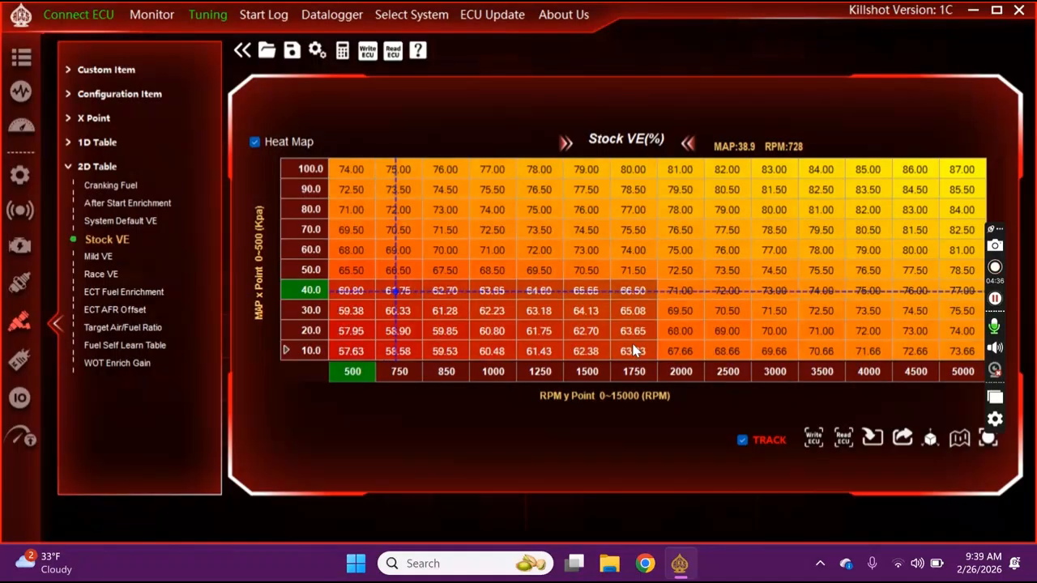
key(Down)
key(Down)
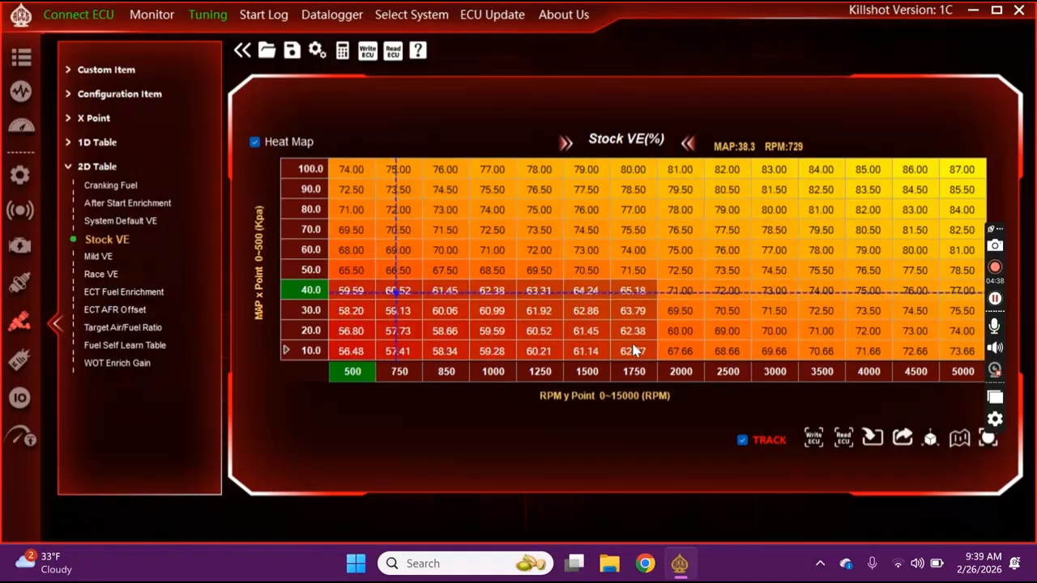
click(354, 351)
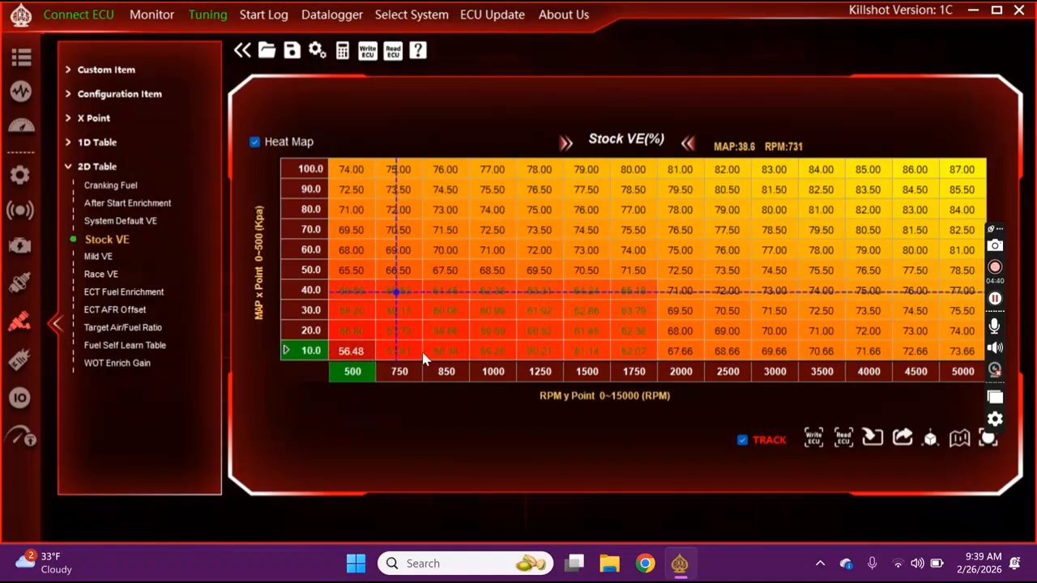
click(813, 438)
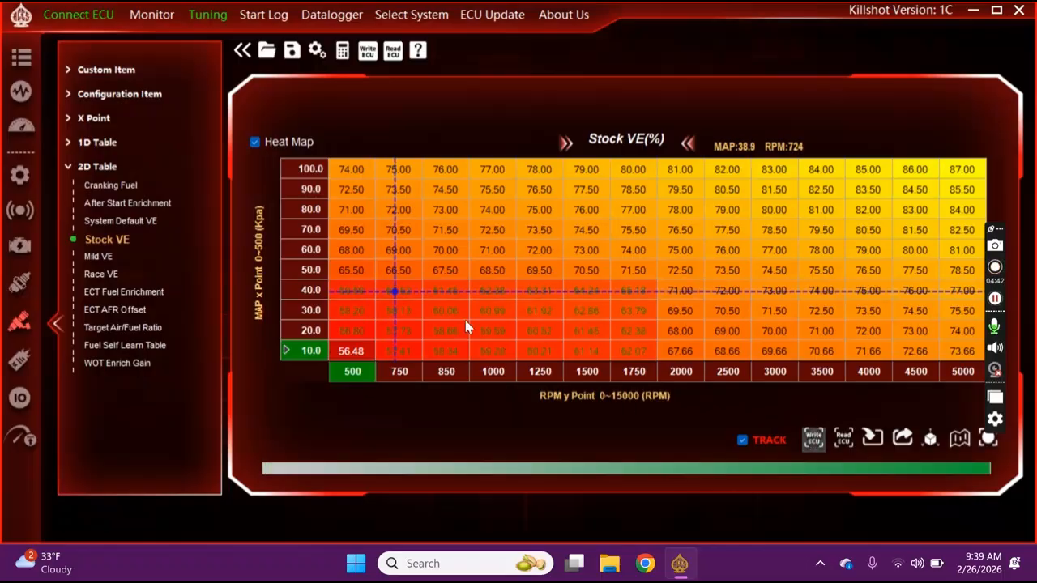
Step: Watch Inj Loop Percent against the AFR traces on the live graph while the engine speed varies
click(21, 97)
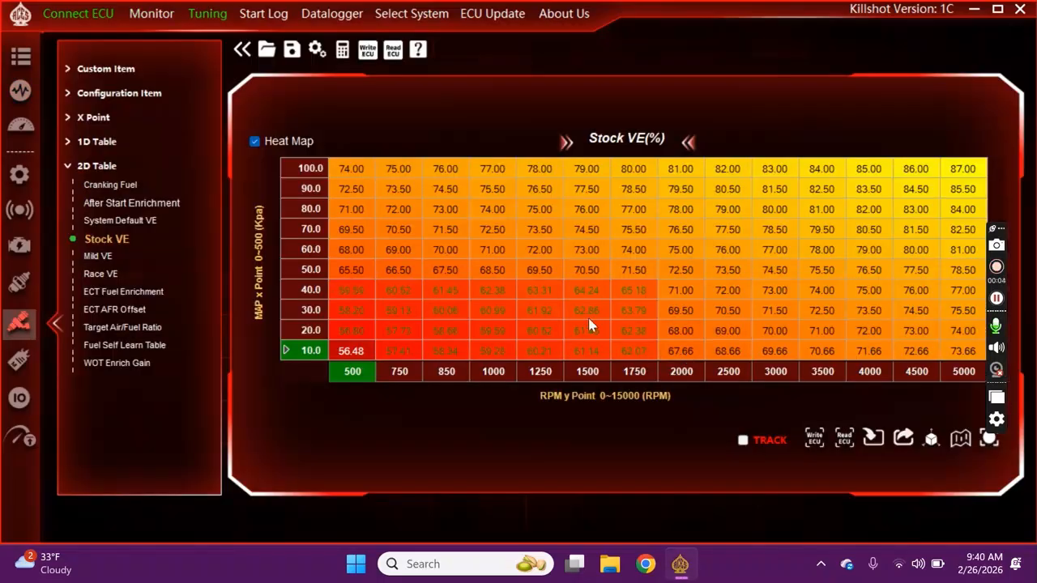
click(98, 166)
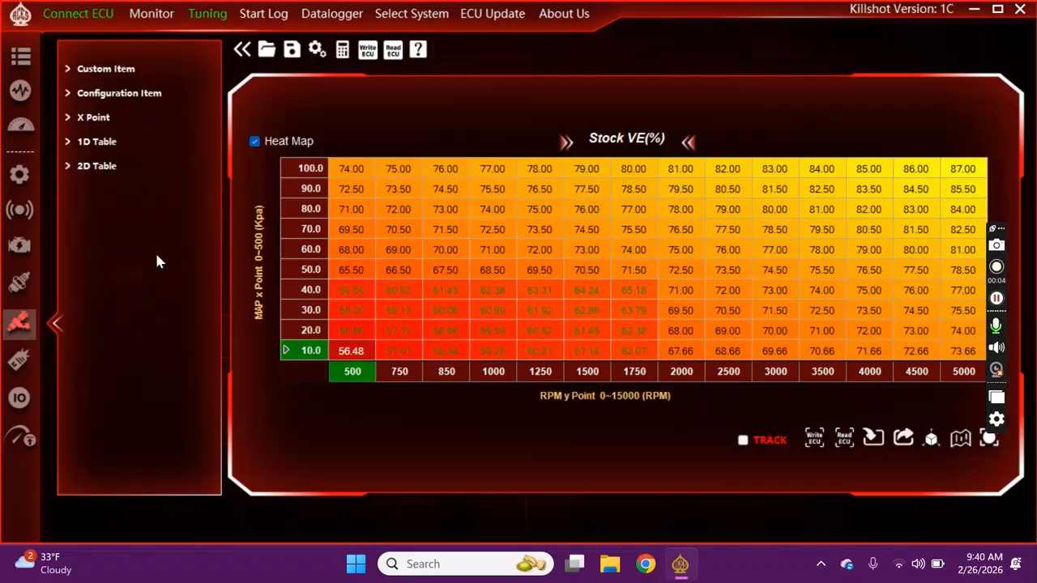
click(17, 93)
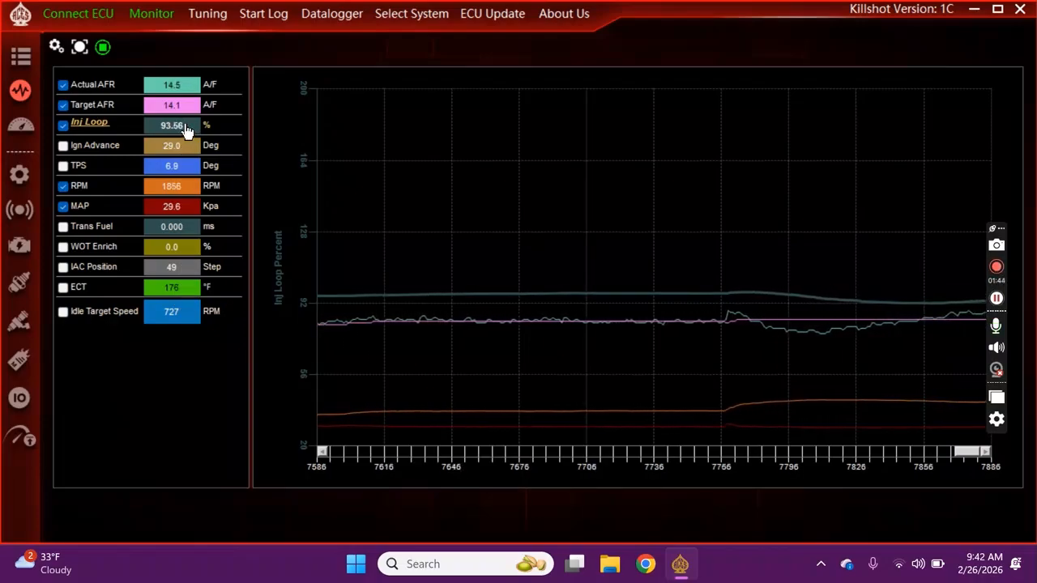
Step: Lower the Stock VE cells at 2000 RPM from 10 to 40 kPa to 64.28, 64.60, 66.03 and 67.45
click(30, 320)
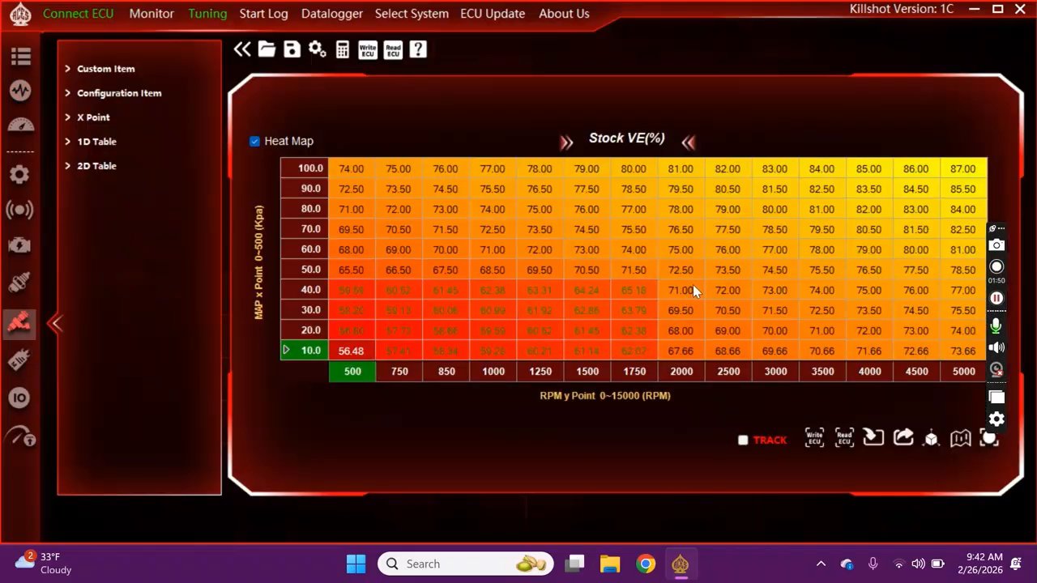
drag(686, 296, 670, 356)
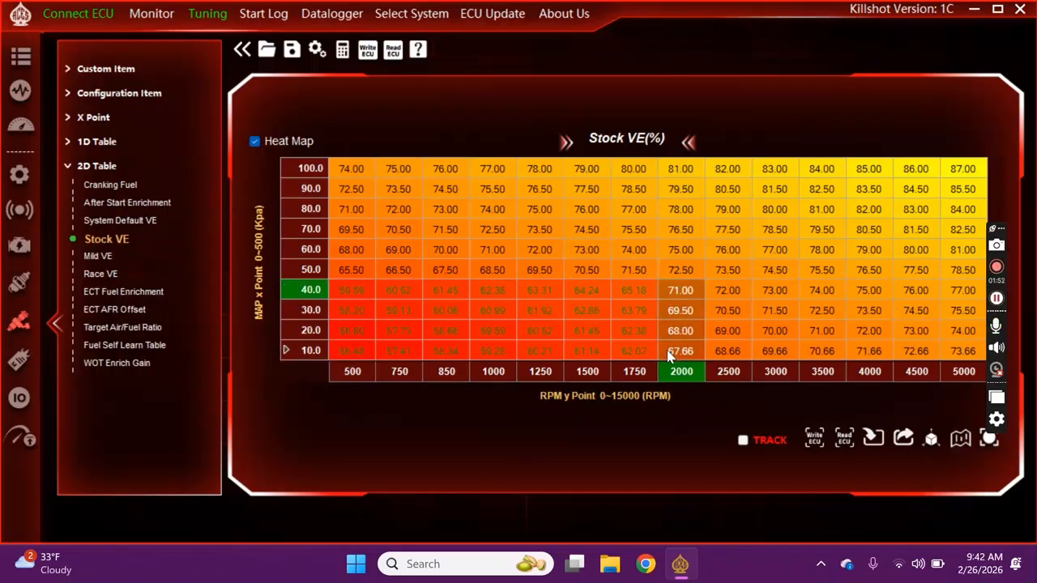
key(minus)
click(615, 334)
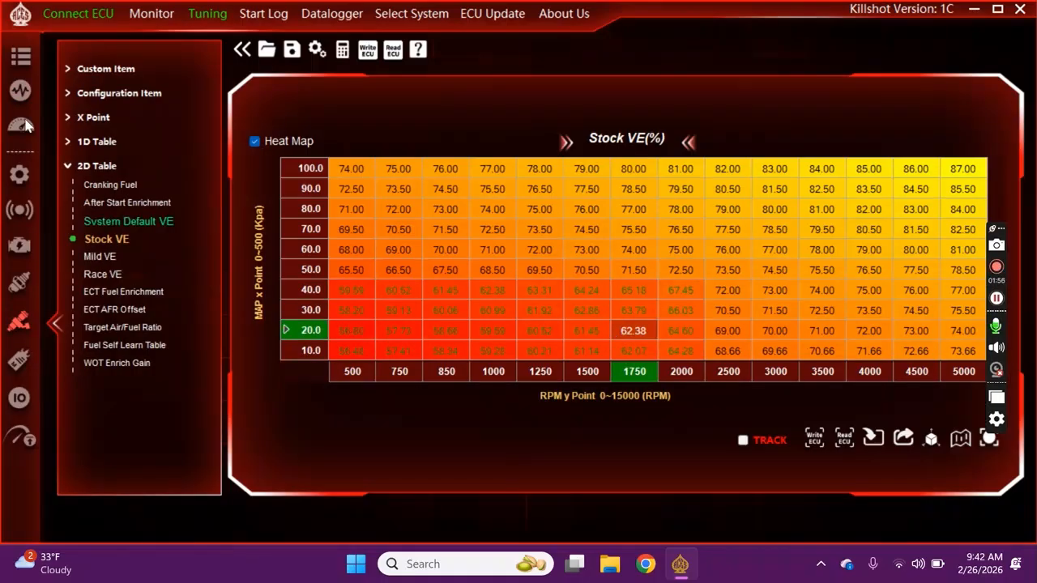
Step: Float the Sensors window beside the Stock VE table with Inj Loop Percent highlighted, and write the table to the ECU
click(20, 90)
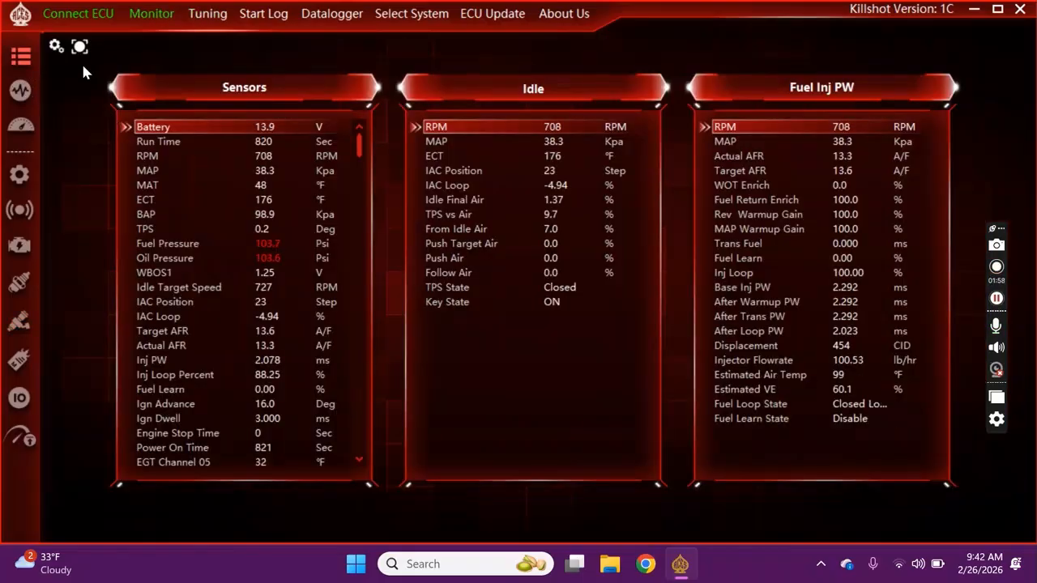
click(79, 46)
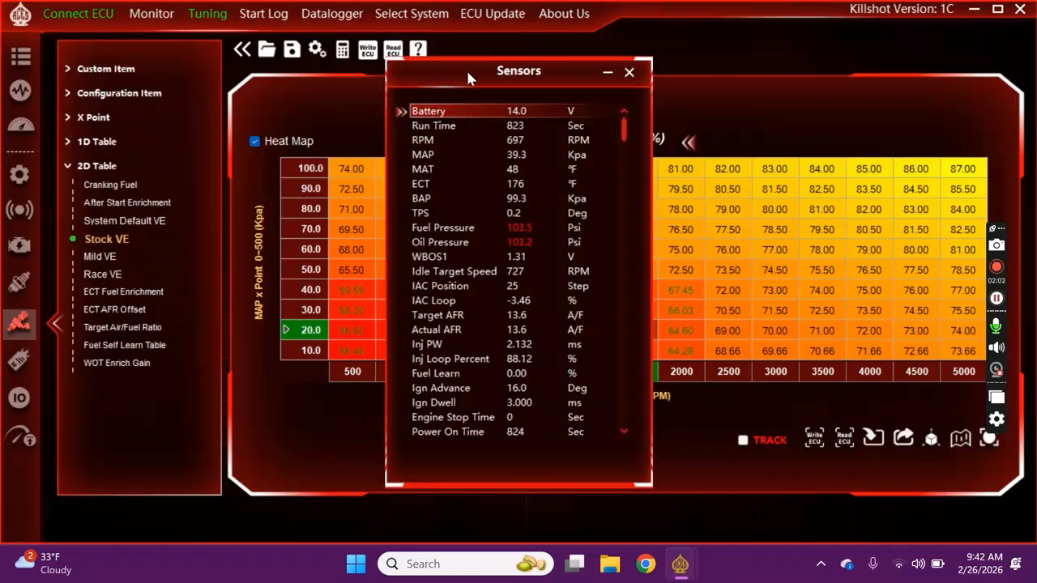
drag(445, 77, 114, 62)
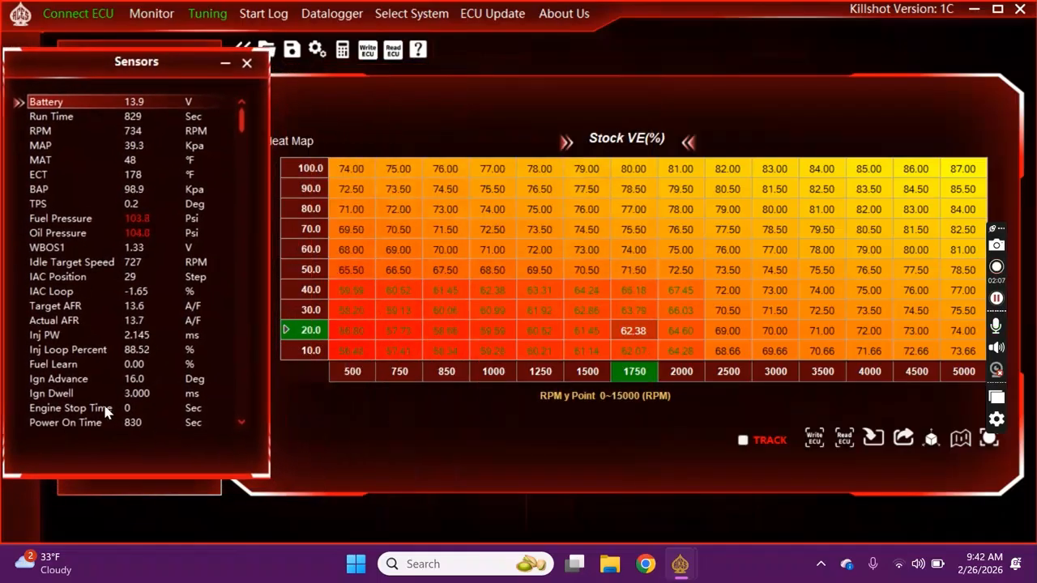
click(73, 348)
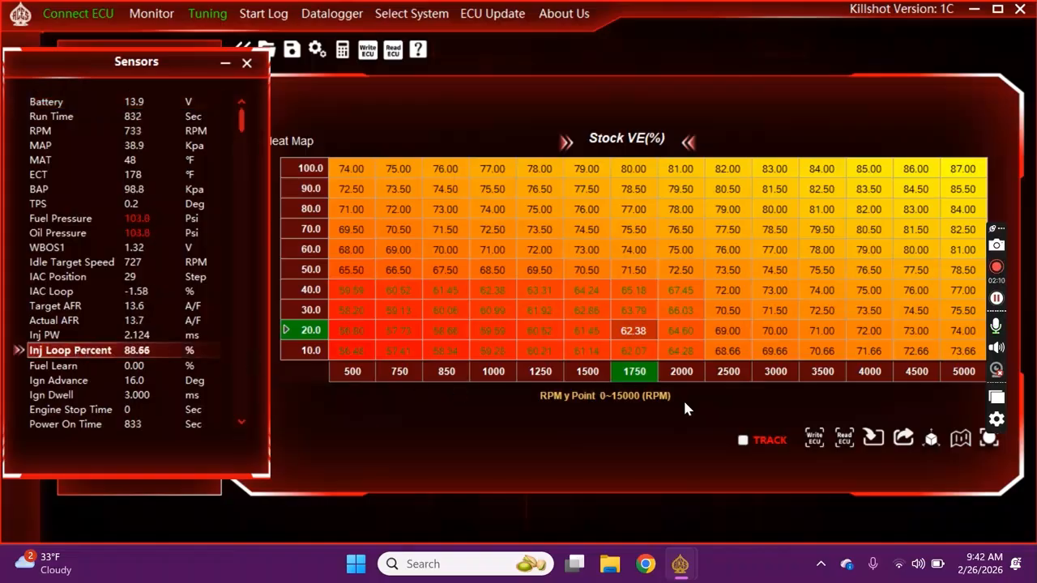
click(813, 442)
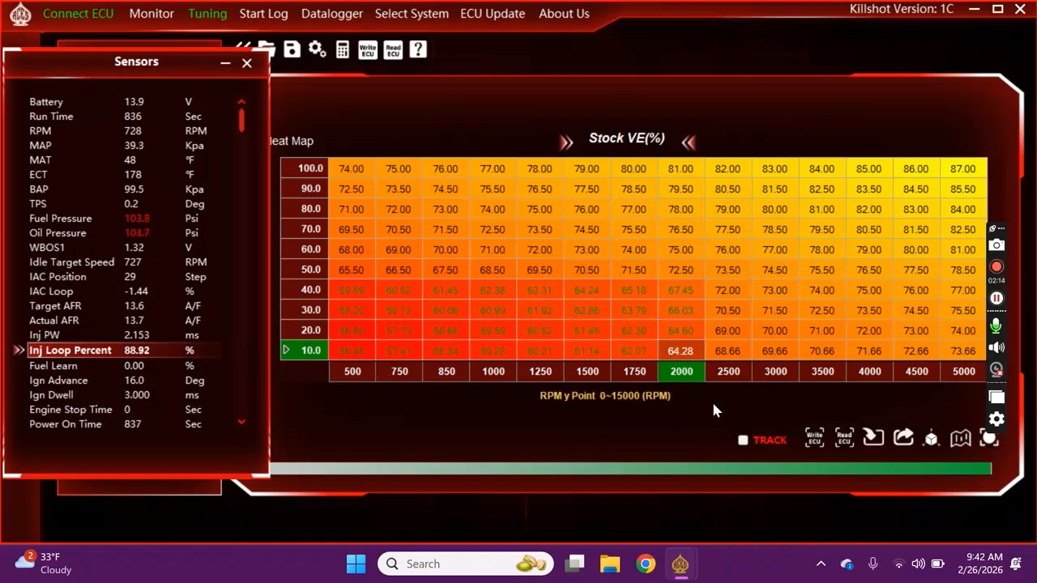
Step: With Track enabled, lower the Stock VE cells at 500–850 RPM and 10–50 kPa, with 62.23 at 500 RPM/50 kPa, and write them to the ECU
click(743, 440)
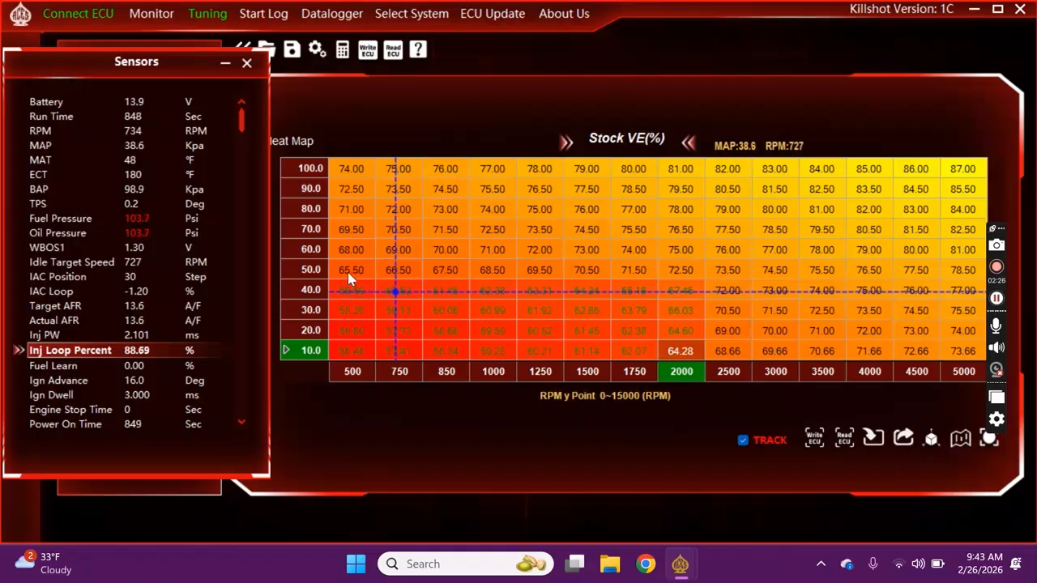
drag(348, 271, 430, 349)
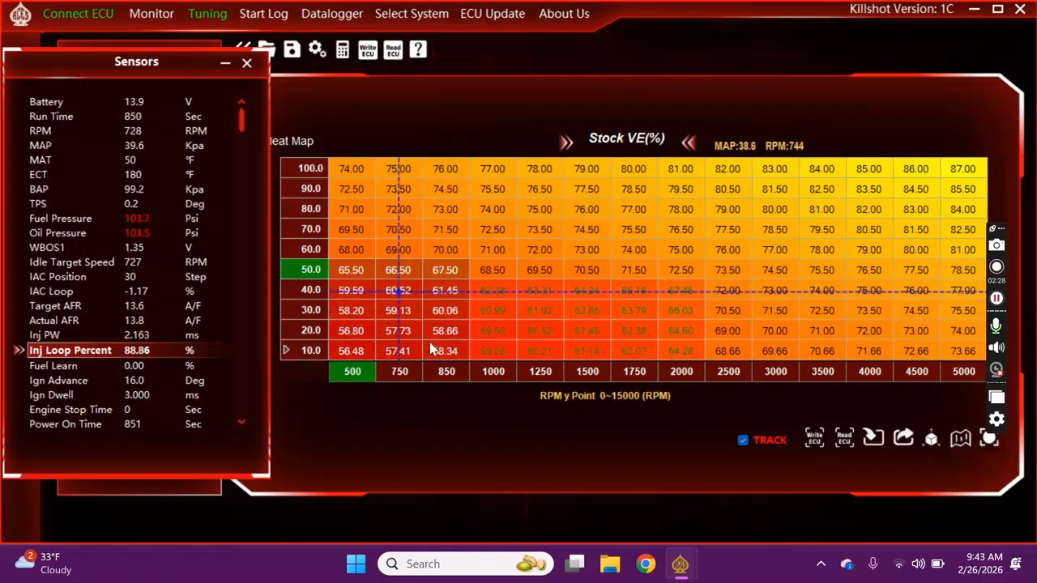
key(ctrl+Down)
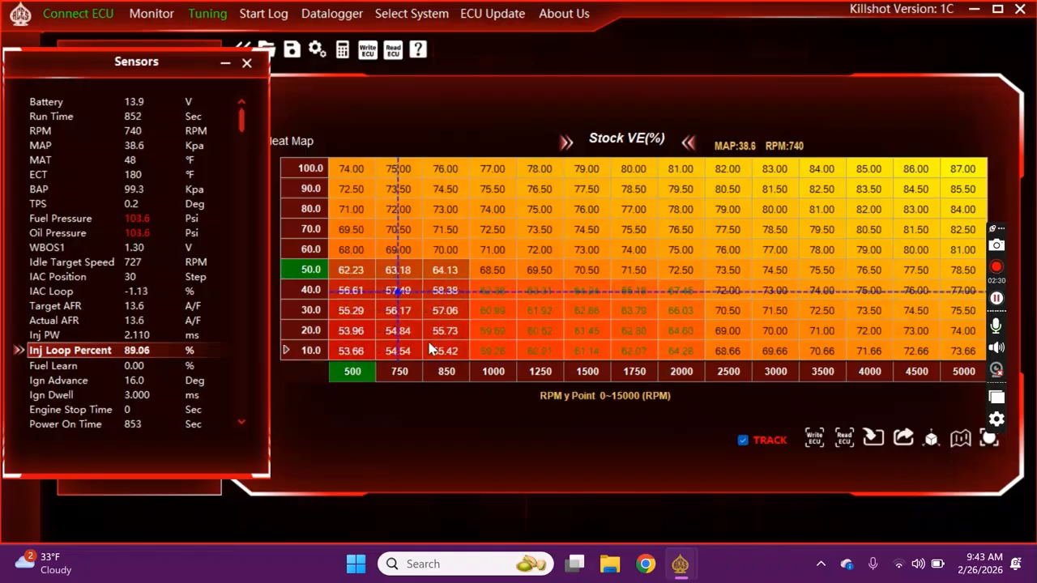
click(365, 355)
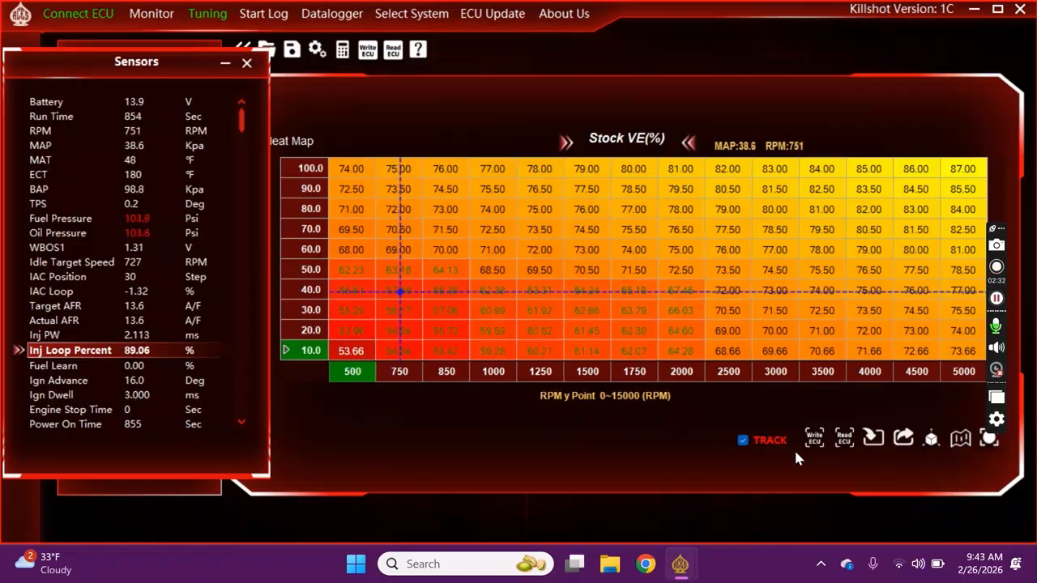
click(814, 438)
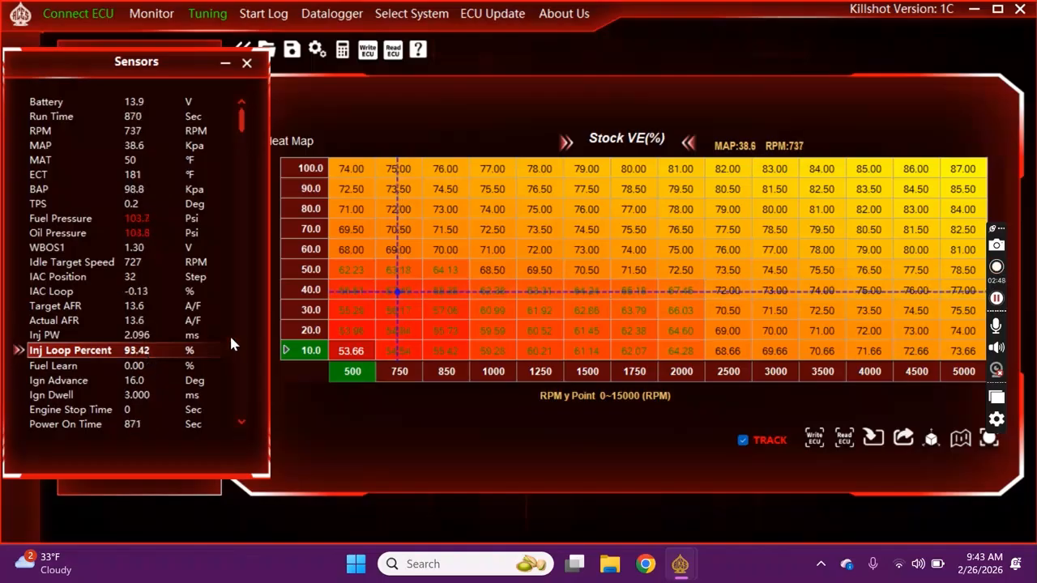
Step: Reduce the 500–850 RPM, 10–50 kPa Stock VE cells further, to 60.99 at 500 RPM/50 kPa, and write them to the ECU
drag(350, 273, 442, 365)
key(minus)
key(minus)
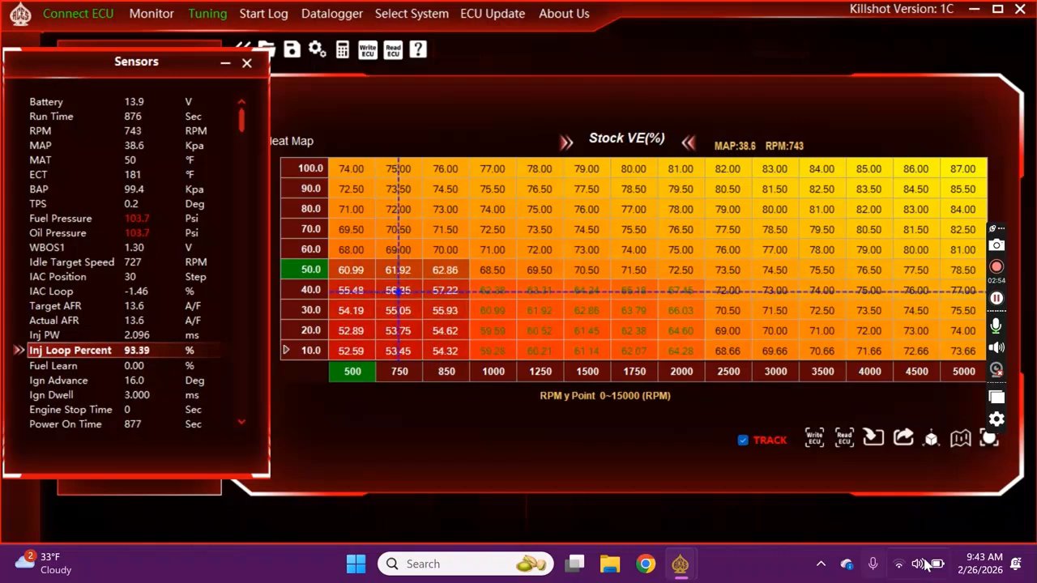
click(815, 442)
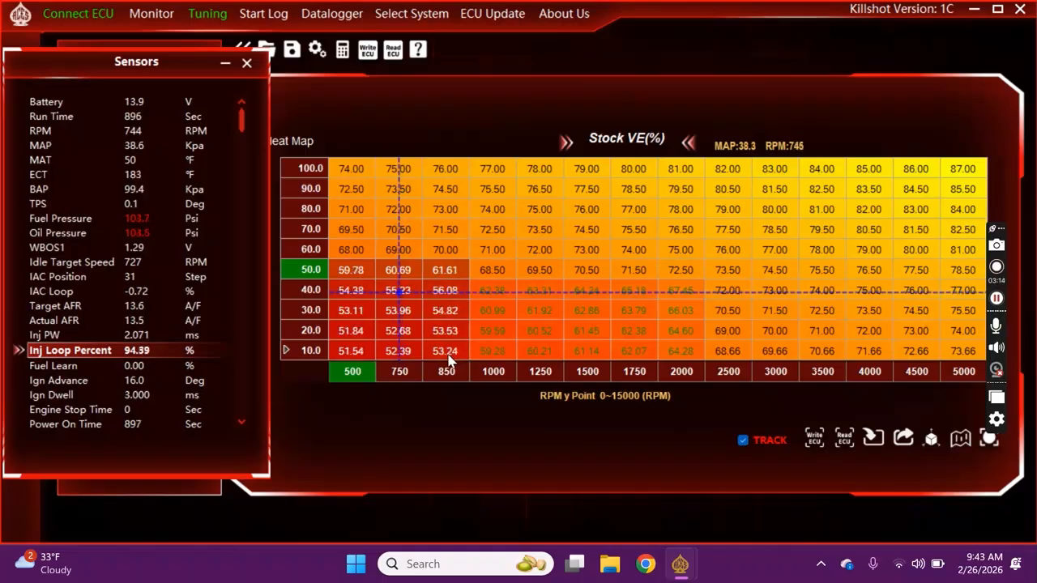
Step: Bring the same low-RPM Stock VE block down to 58.59 at 500 RPM/50 kPa and write the table to the ECU
click(845, 438)
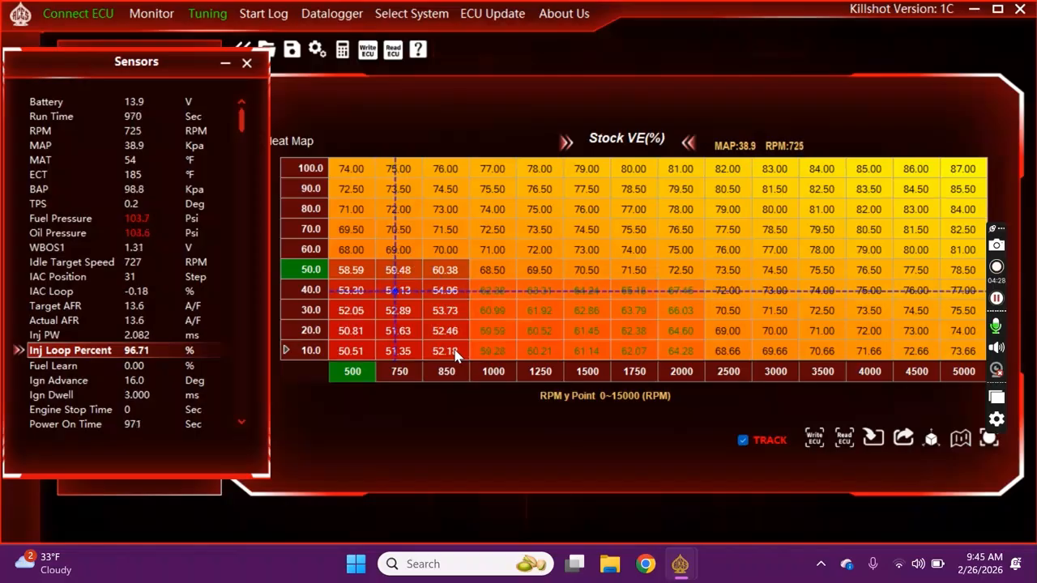
click(814, 438)
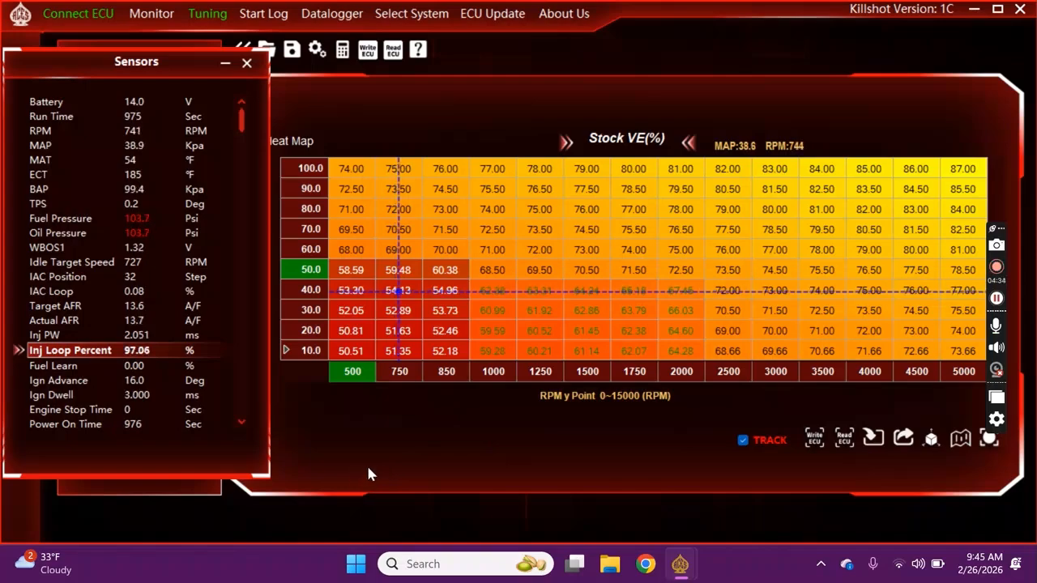
click(815, 438)
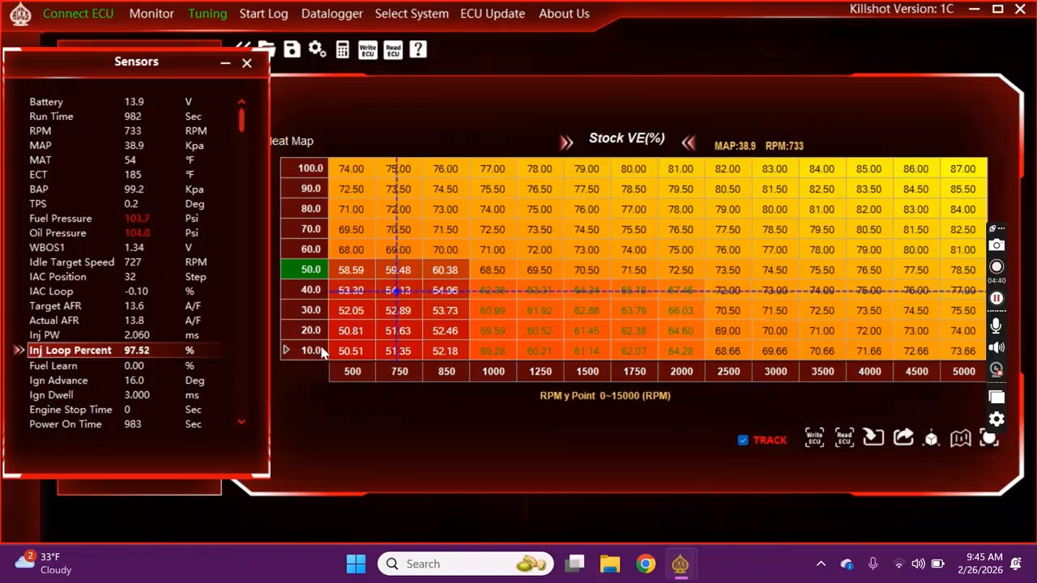
Step: Lower the Stock VE cells at 500–1000 RPM and 10–60 kPa, with 66.65 at 500 RPM/60 kPa, and write them to the ECU
click(357, 258)
drag(357, 263, 491, 365)
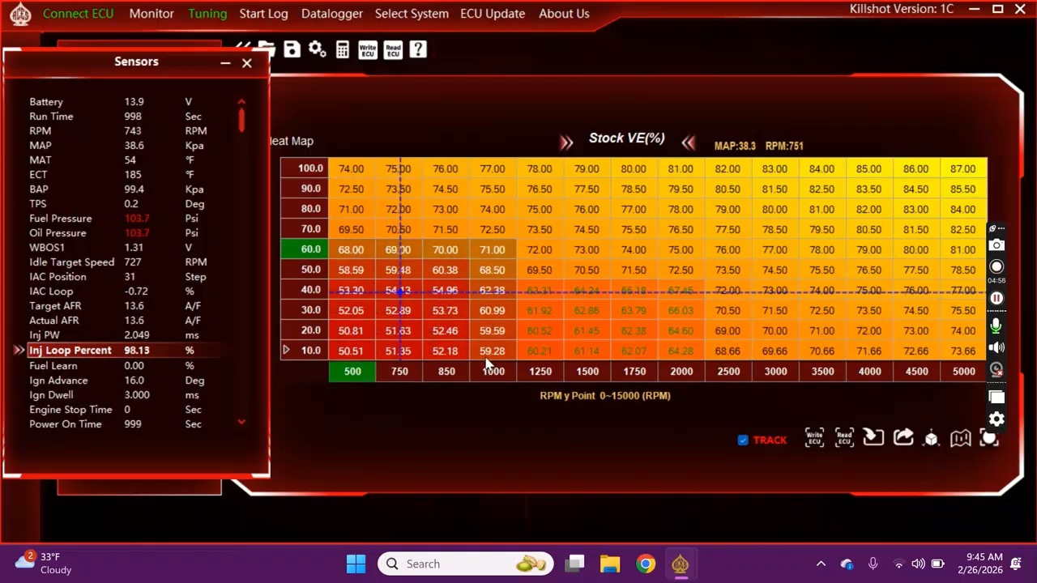
key(minus)
key(minus)
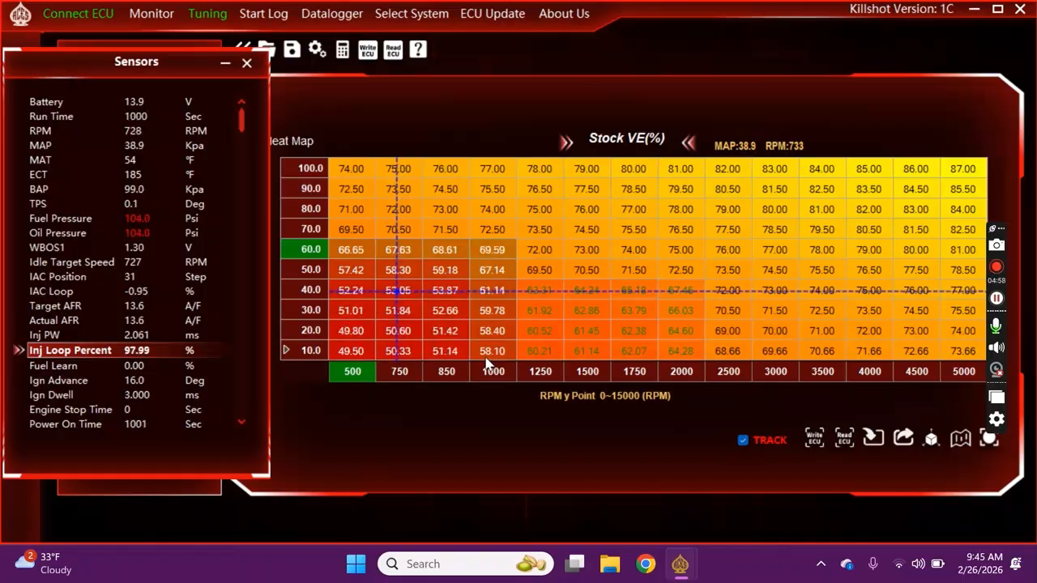
click(815, 438)
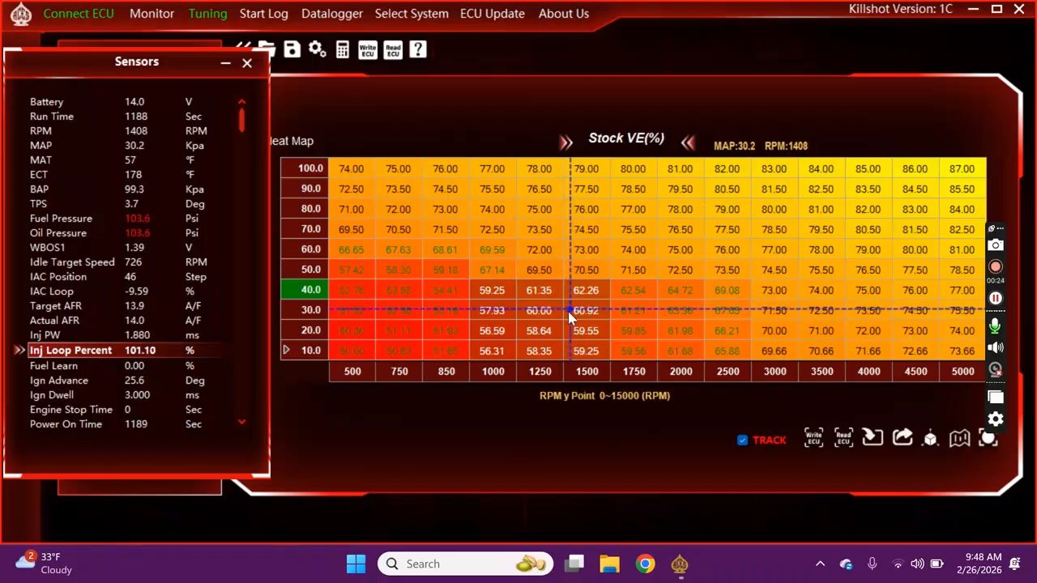
Step: Apply Fill Row Values to the Stock VE cells at 1250–3000 RPM and 10–40 kPa, and write the table to the ECU
drag(535, 294, 766, 350)
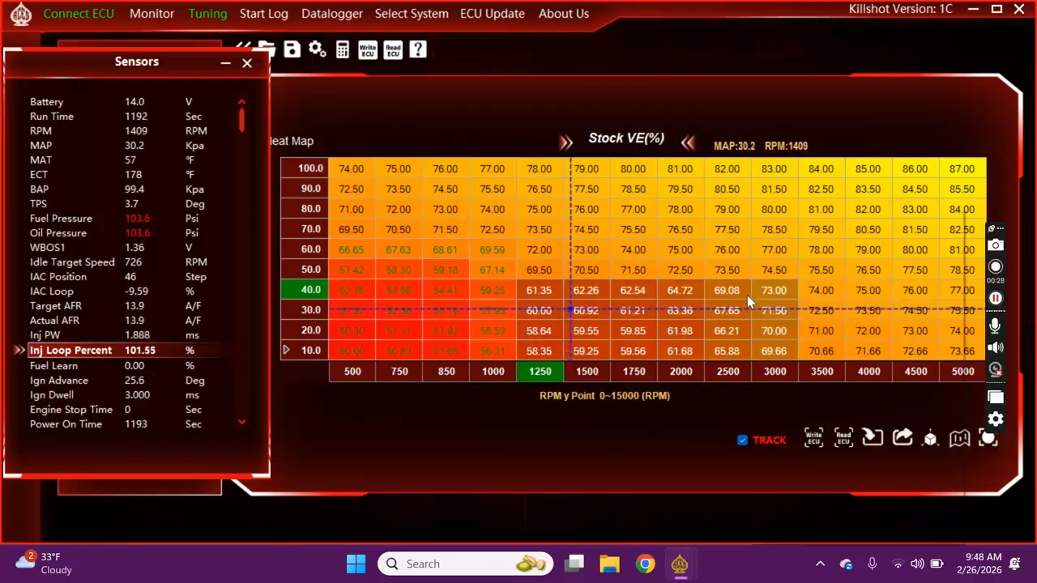
right_click(747, 295)
click(825, 421)
click(757, 337)
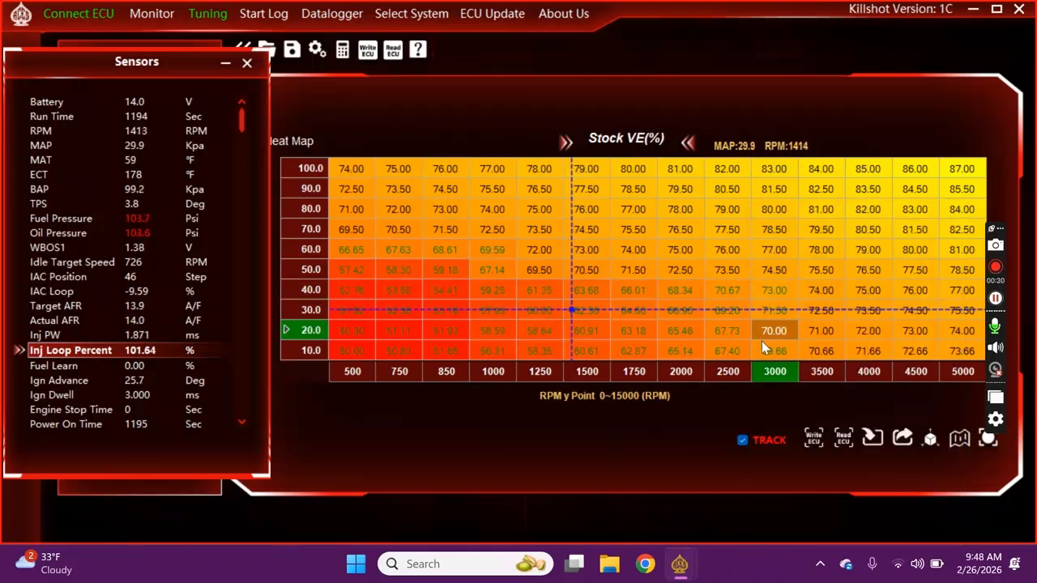
click(810, 448)
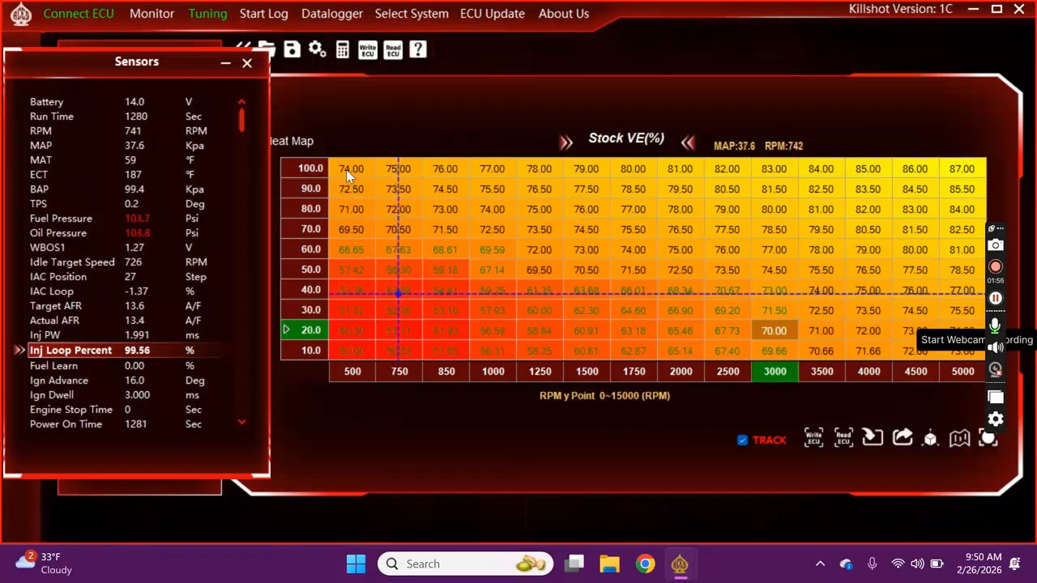
Step: Lower the 100 kPa Stock VE cells at 500, 750 and 850 RPM to 66.79, 67.69 and 68.59
drag(346, 170, 434, 167)
key(minus)
key(minus)
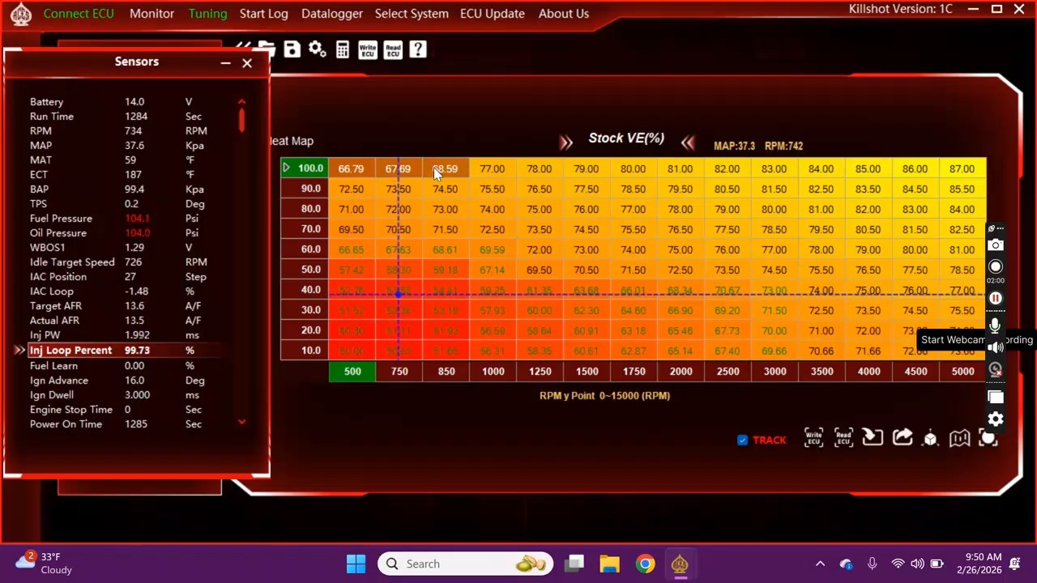
Step: Apply Fill Column Values to the Stock VE cells at 500–850 RPM between 50 and 100 kPa
mouse_move(346, 171)
mouse_down()
mouse_move(374, 189)
mouse_move(435, 274)
mouse_up()
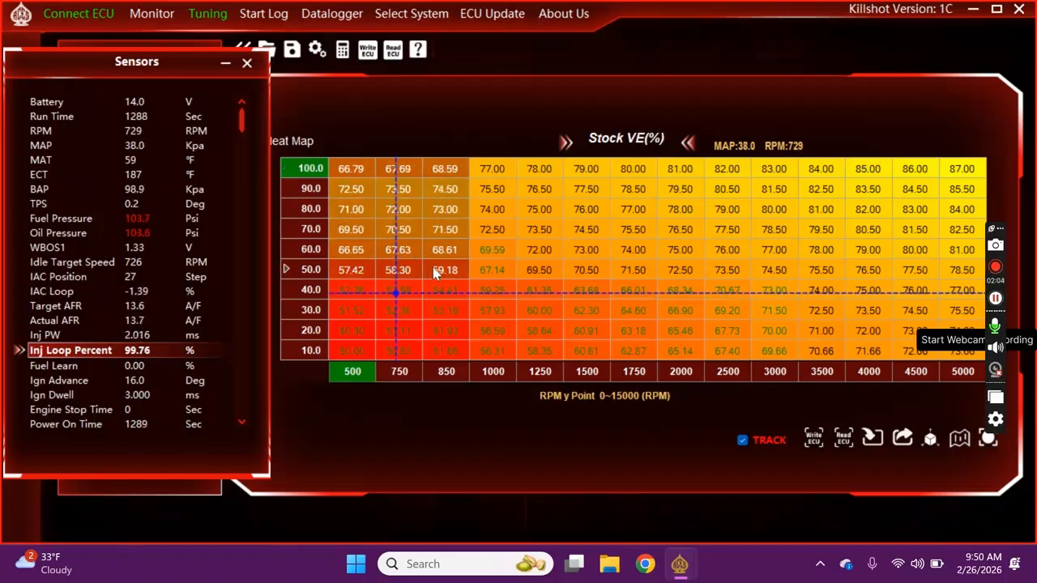
right_click(435, 273)
click(511, 421)
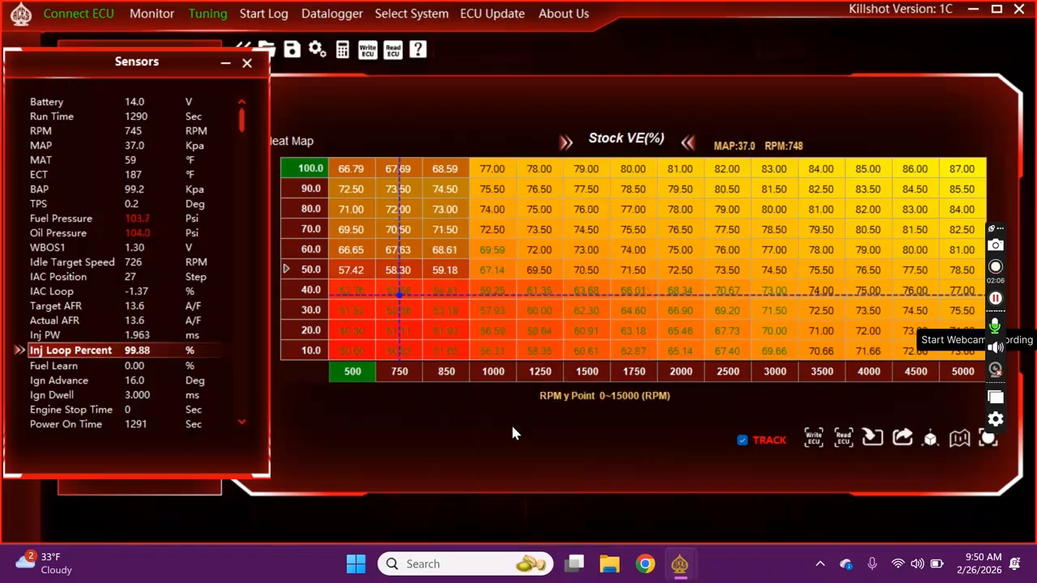
right_click(442, 270)
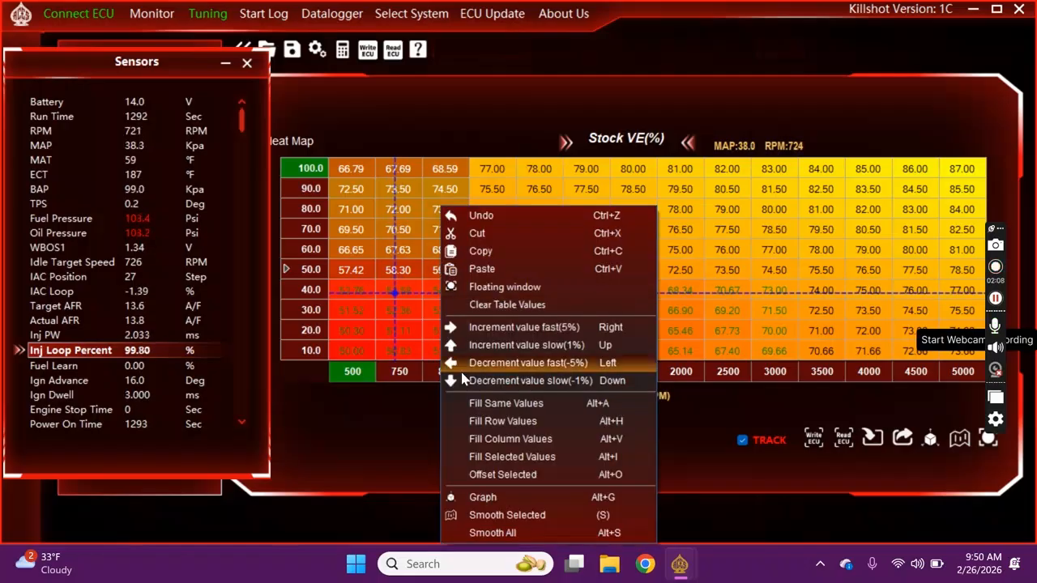
click(493, 425)
click(460, 251)
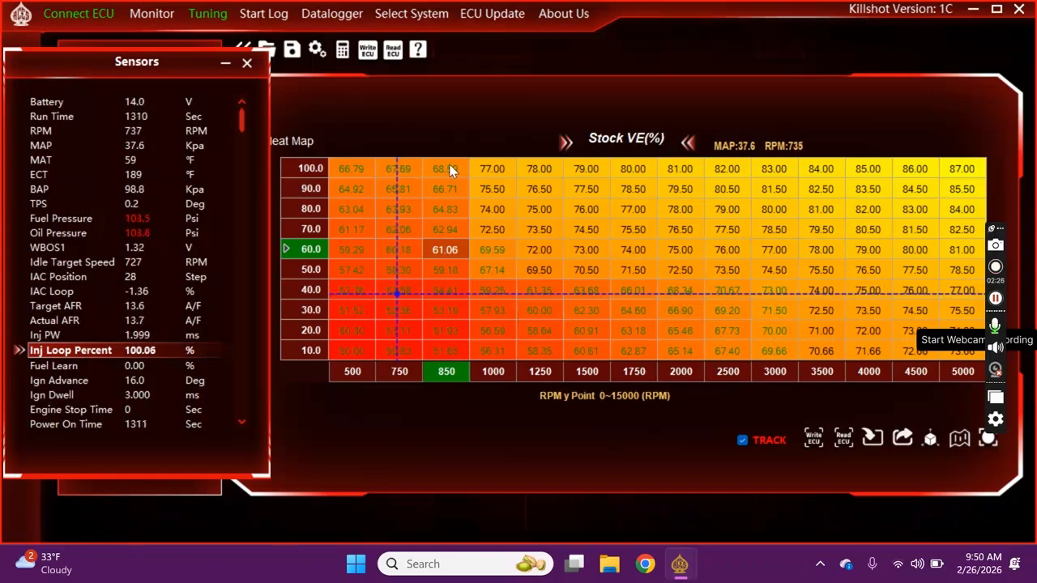
Step: Apply Fill Row Values to the Stock VE cells at 850–2000 RPM across all MAP rows from 10 to 100 kPa
drag(450, 173, 965, 342)
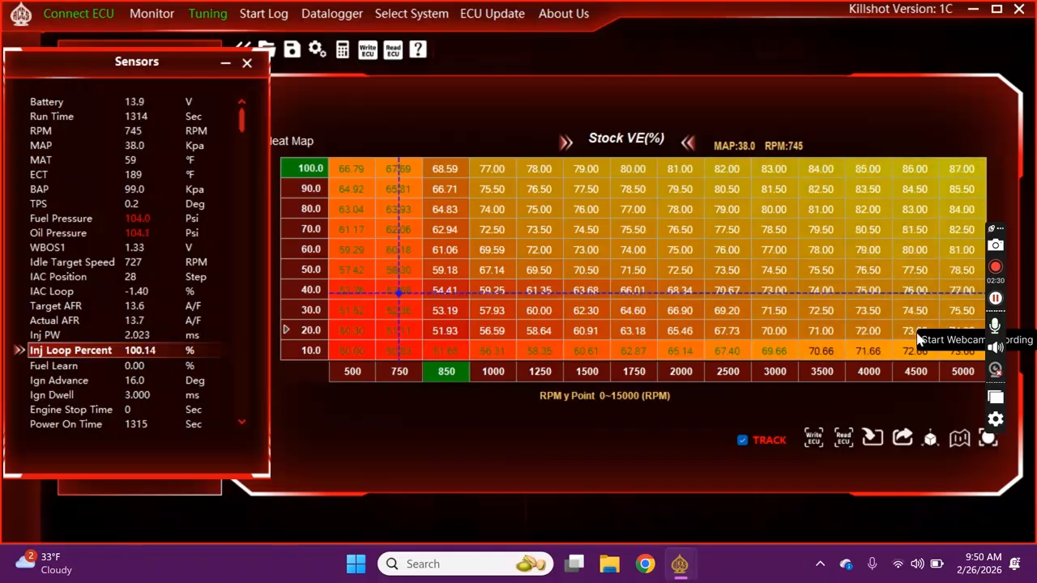
drag(451, 189, 687, 364)
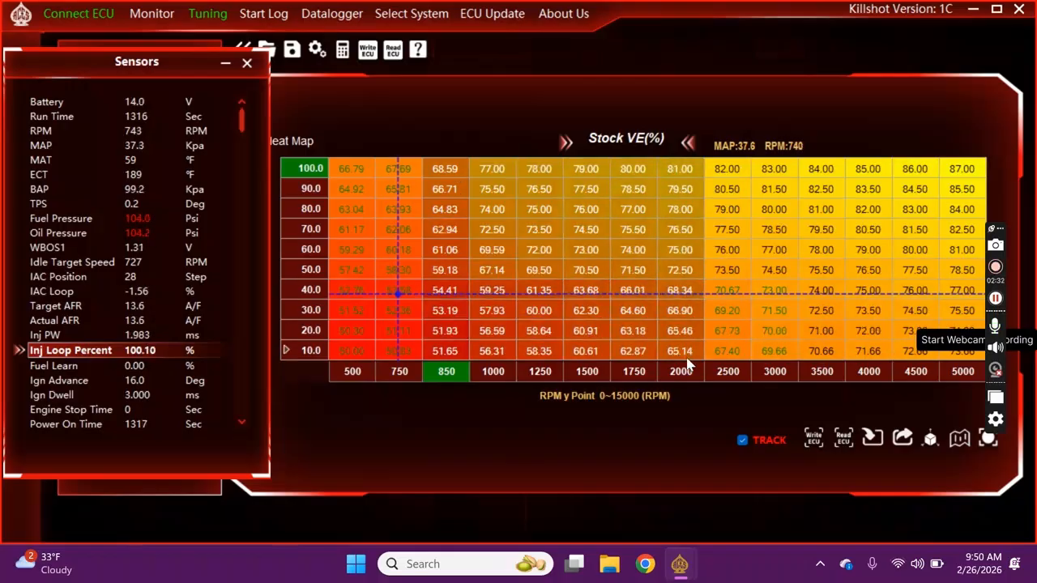
right_click(613, 262)
click(660, 421)
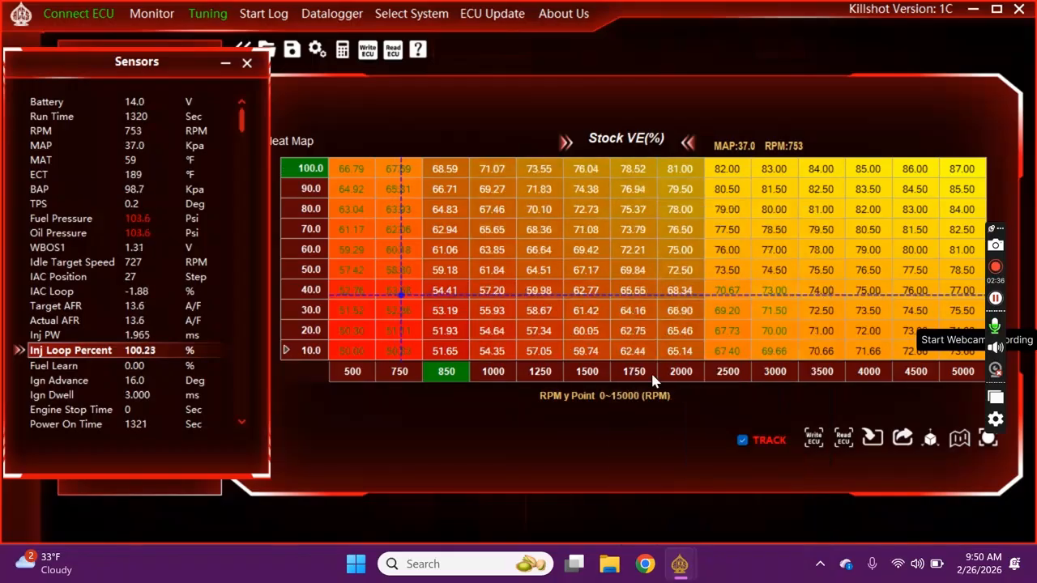
click(644, 289)
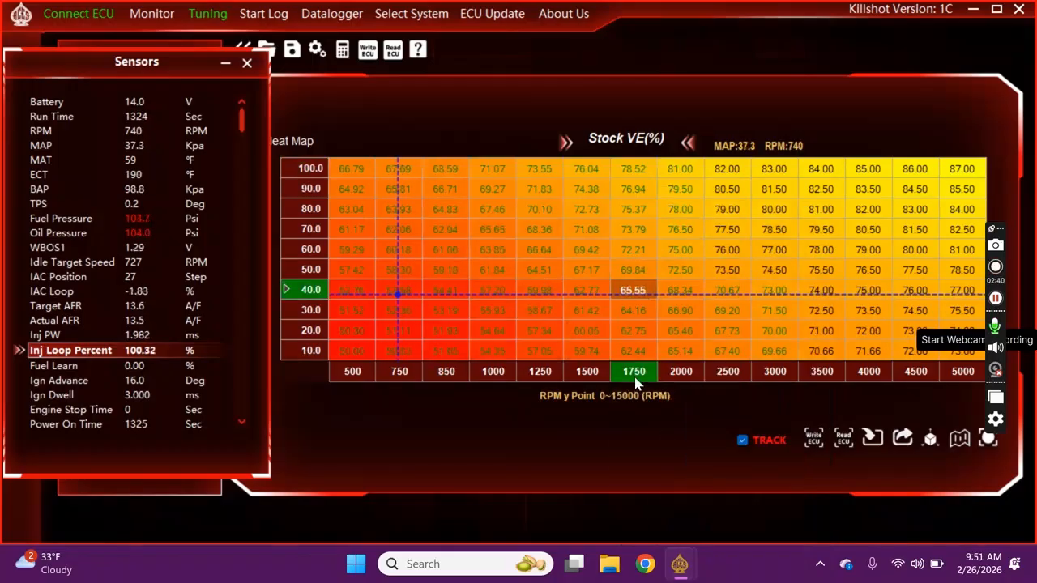
click(681, 330)
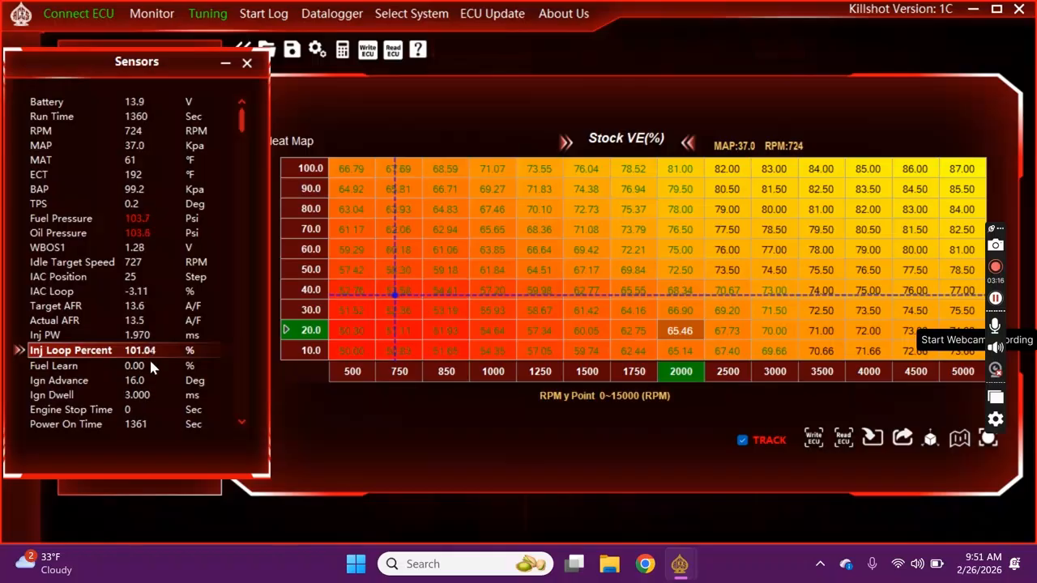
Step: Raise all Stock VE cells at 500–2000 RPM and 10–100 kPa by 1%, with 67.46 at 500 RPM/100 kPa, and write them to the ECU
drag(351, 351, 669, 166)
key(plus)
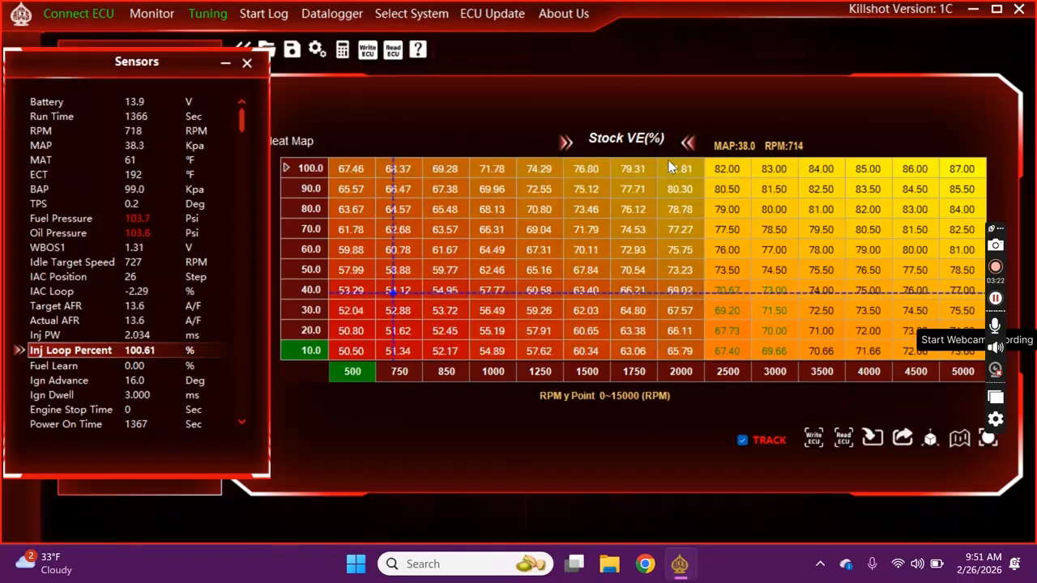
click(817, 439)
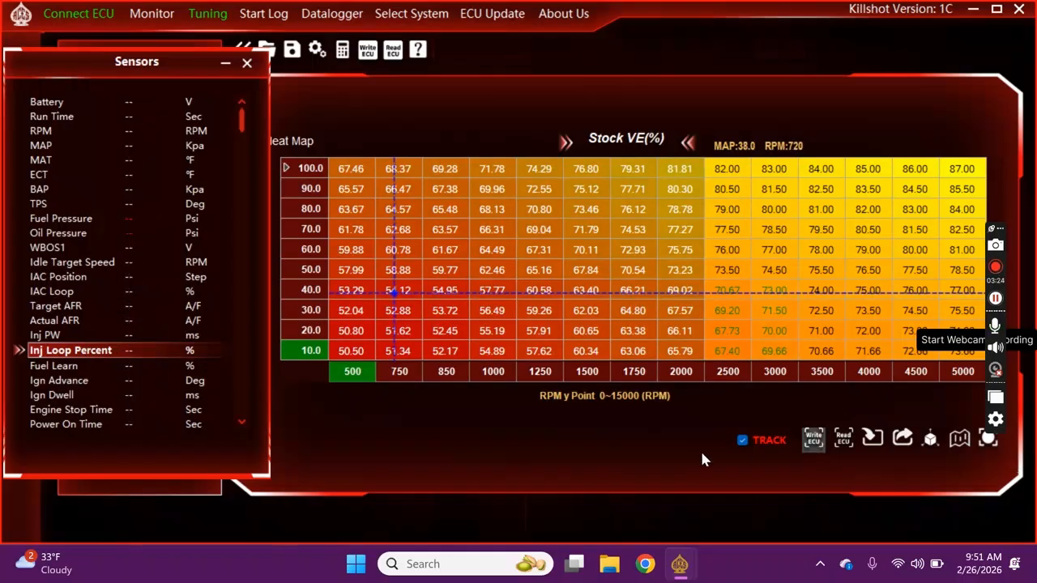
click(371, 346)
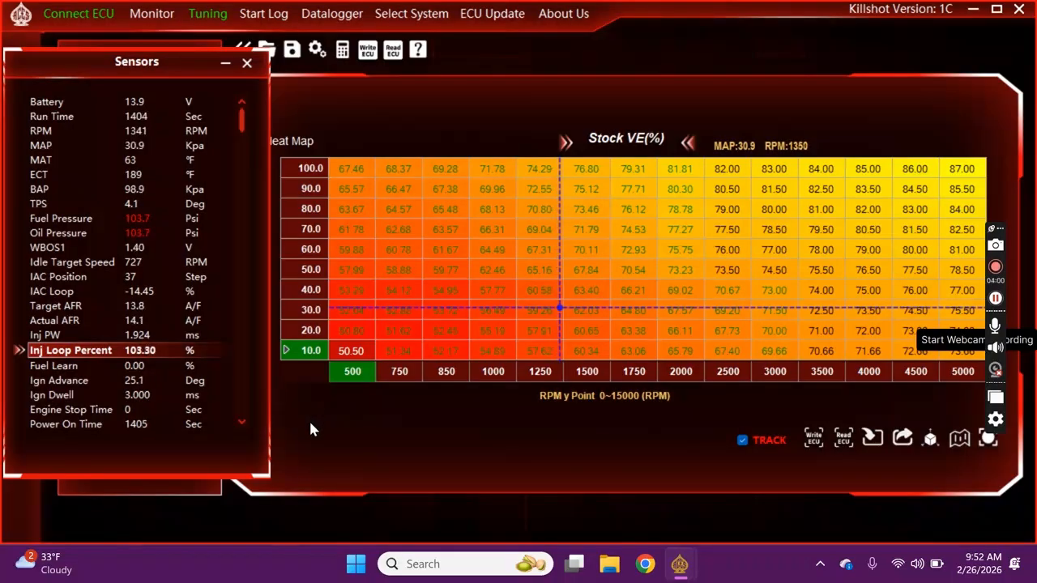
Step: Raise the Stock VE cells at 1000–1250 RPM and 10–30 kPa by 1%, with 59.85 at 1250 RPM/30 kPa, and write them to the ECU
click(543, 310)
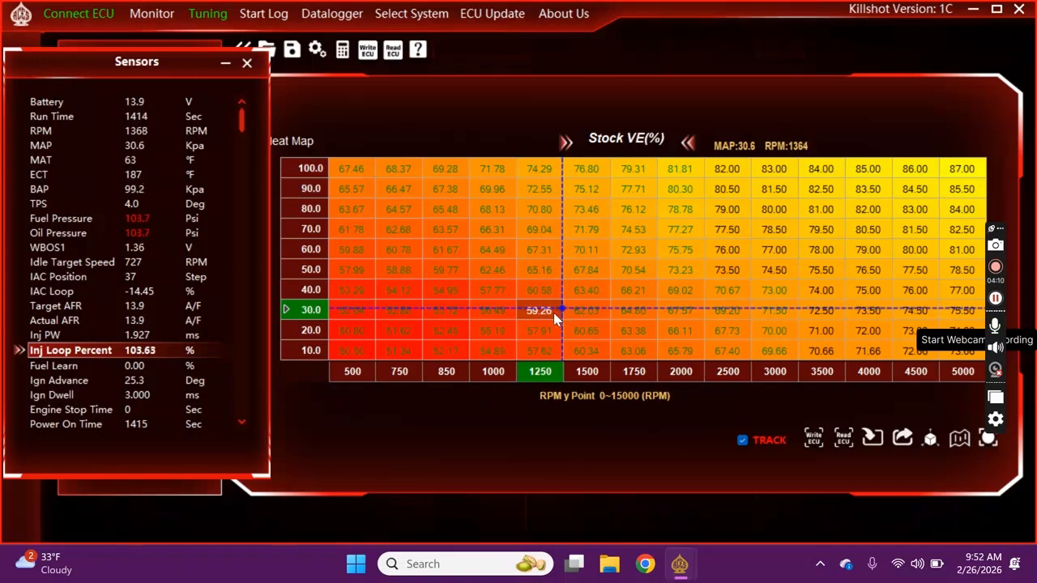
drag(550, 314, 509, 356)
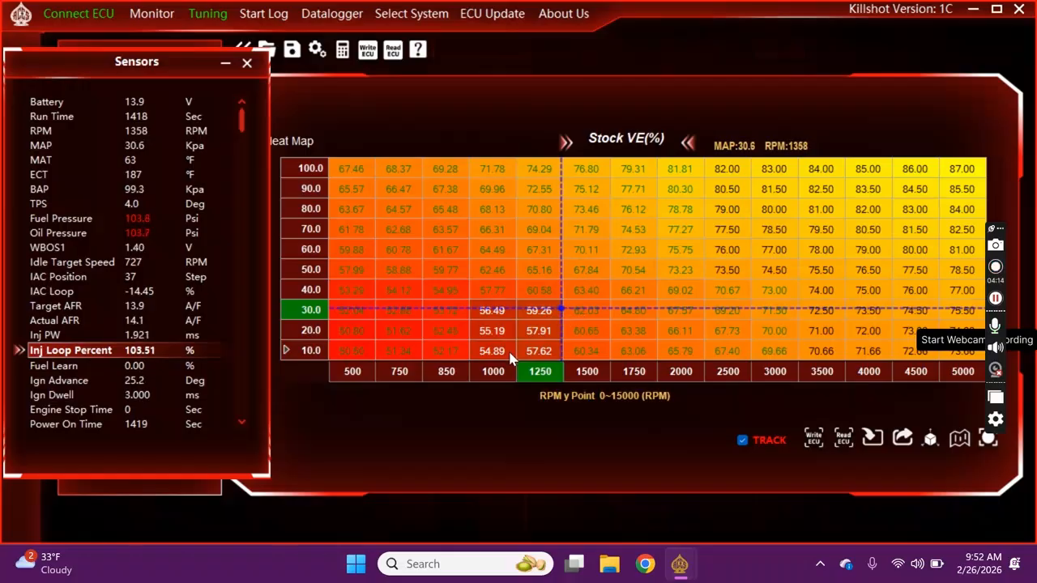
key(plus)
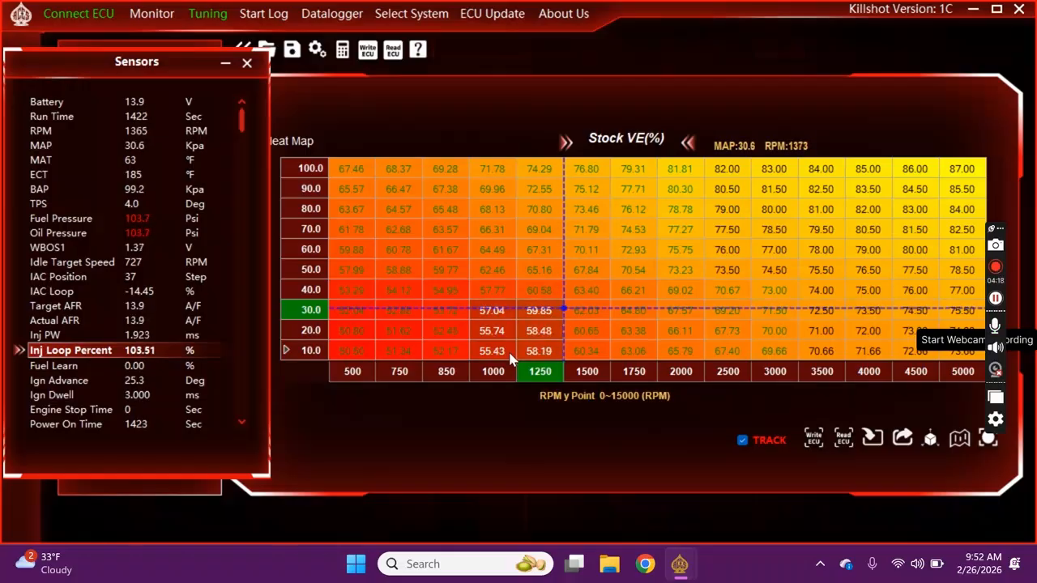
click(815, 439)
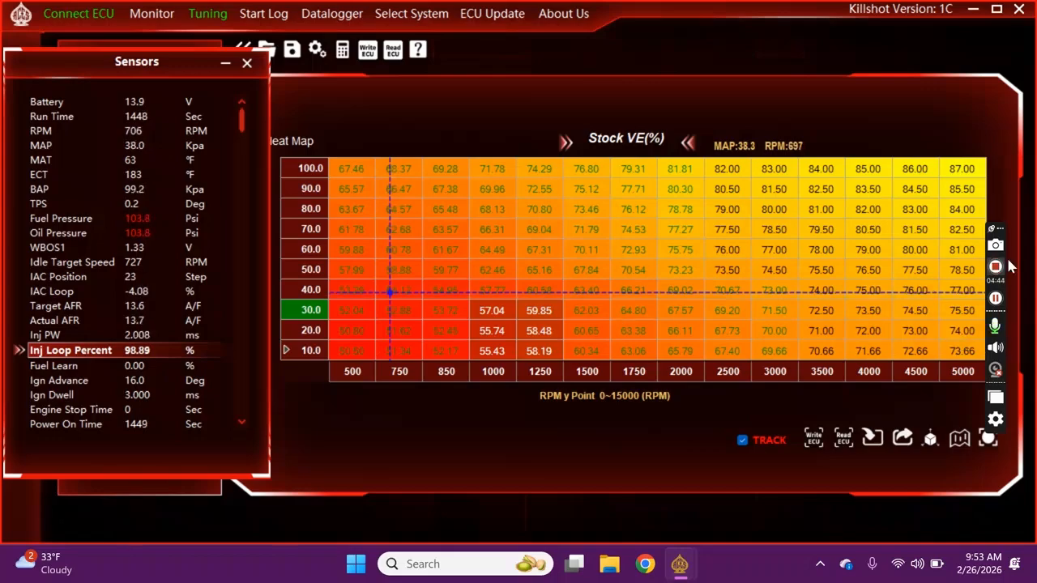
click(997, 299)
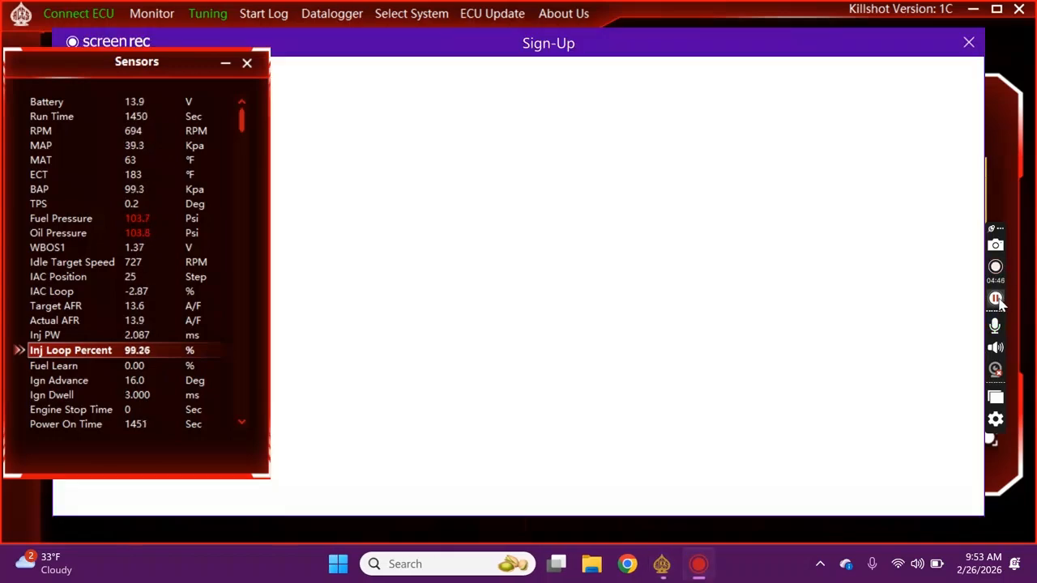
click(970, 45)
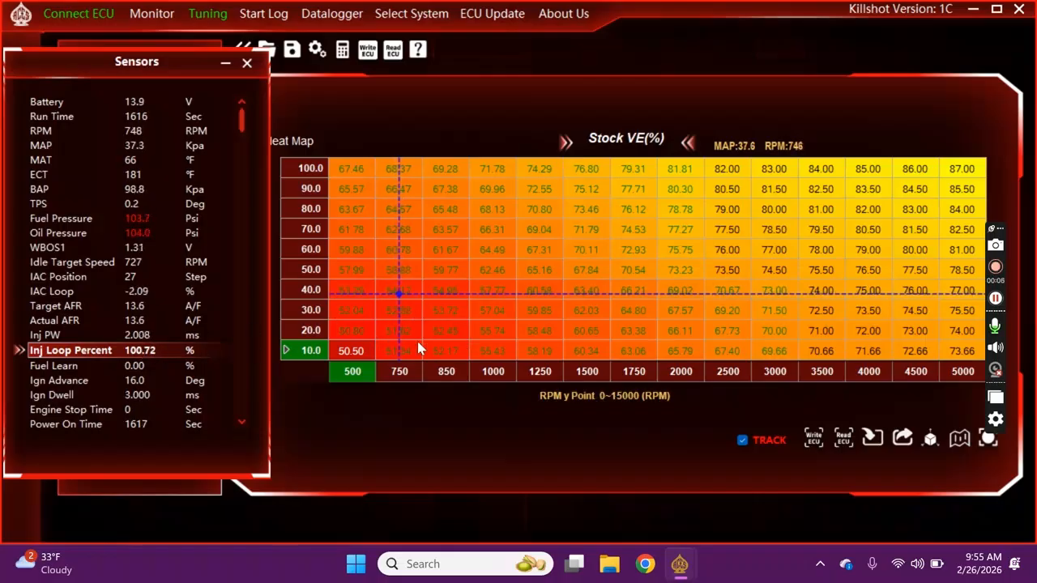
Step: Raise the Stock VE cells at 500–850 RPM and 10–30 kPa by 1%, with 52.56 at 500 RPM/30 kPa, and write them to the ECU
drag(349, 313, 451, 357)
key(plus)
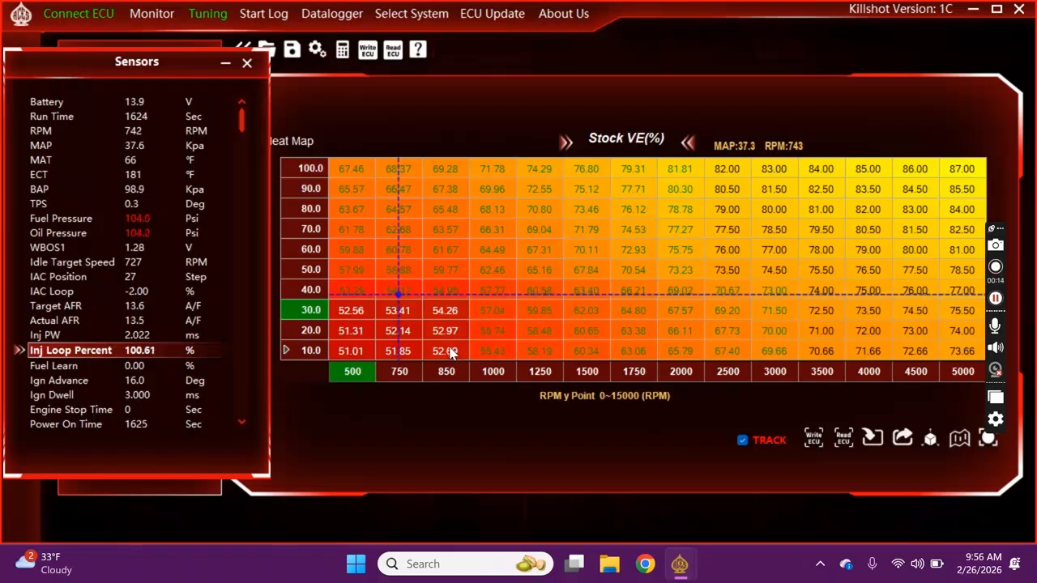
drag(451, 348, 447, 332)
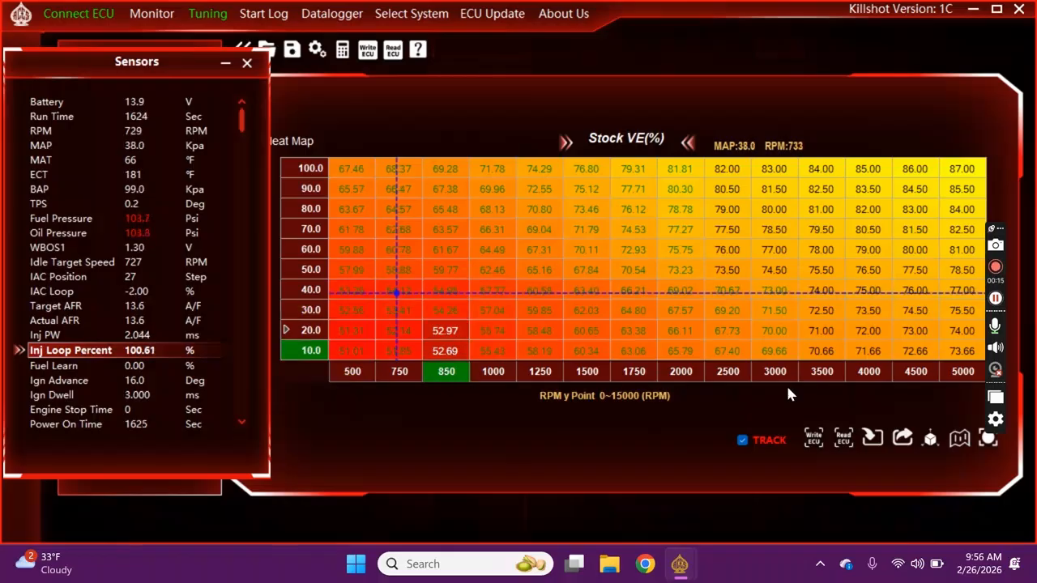
click(816, 444)
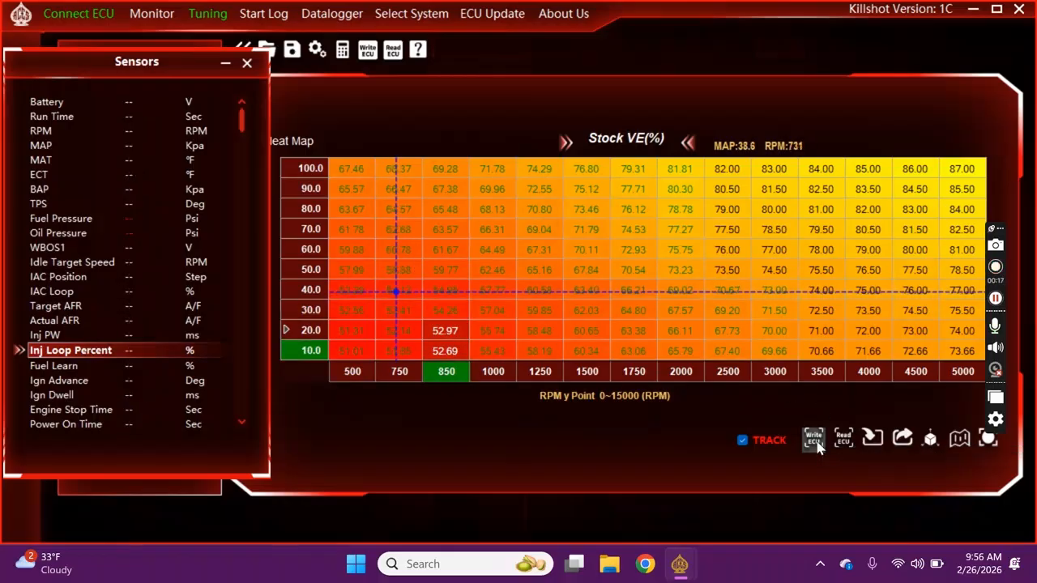
click(357, 358)
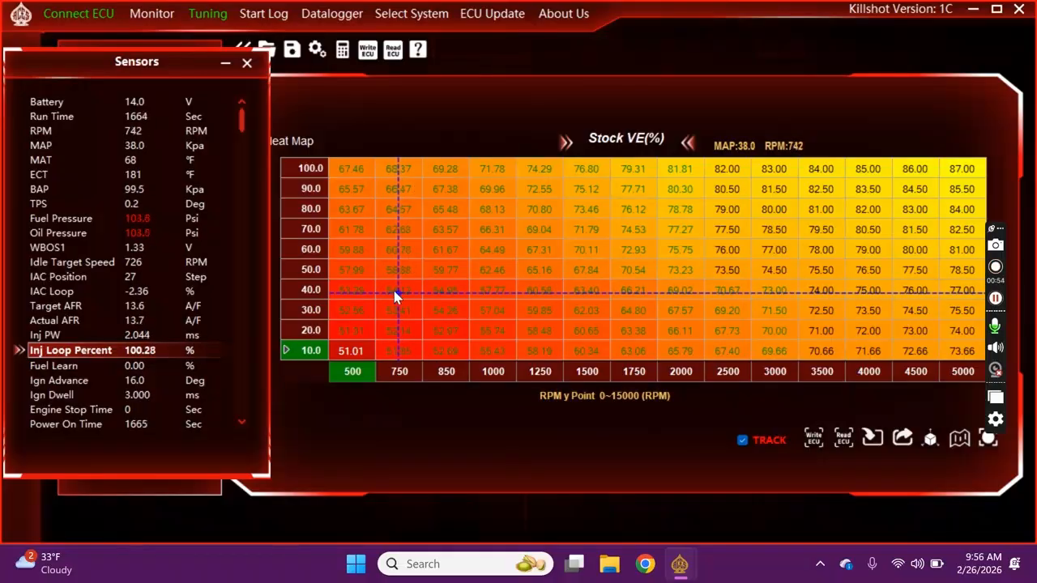
Step: Close the Sensors window, and set Fuel Learn to Enable in the fuel configuration items, writing it to the ECU
drag(194, 69, 784, 71)
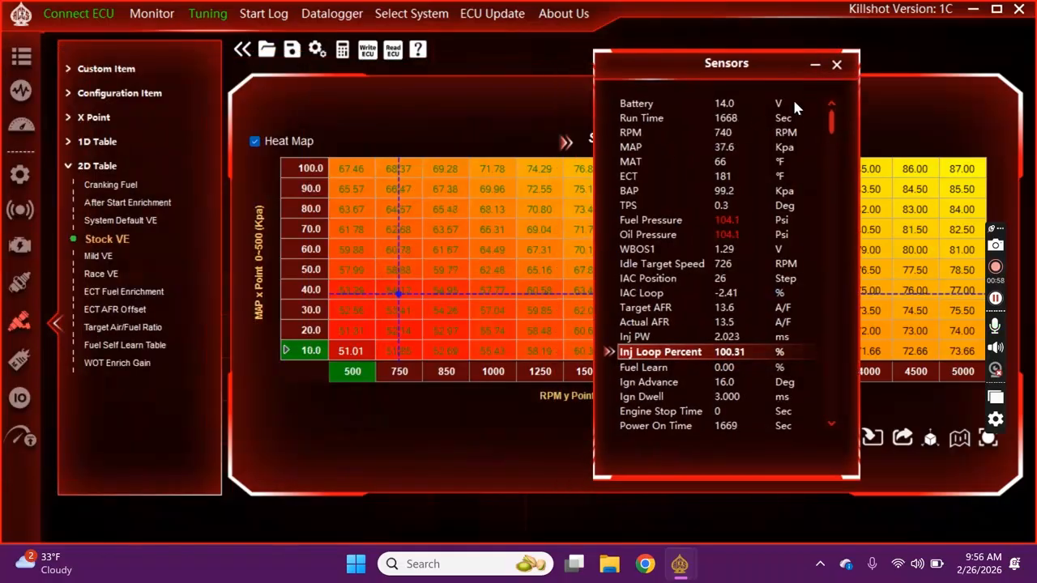
click(836, 64)
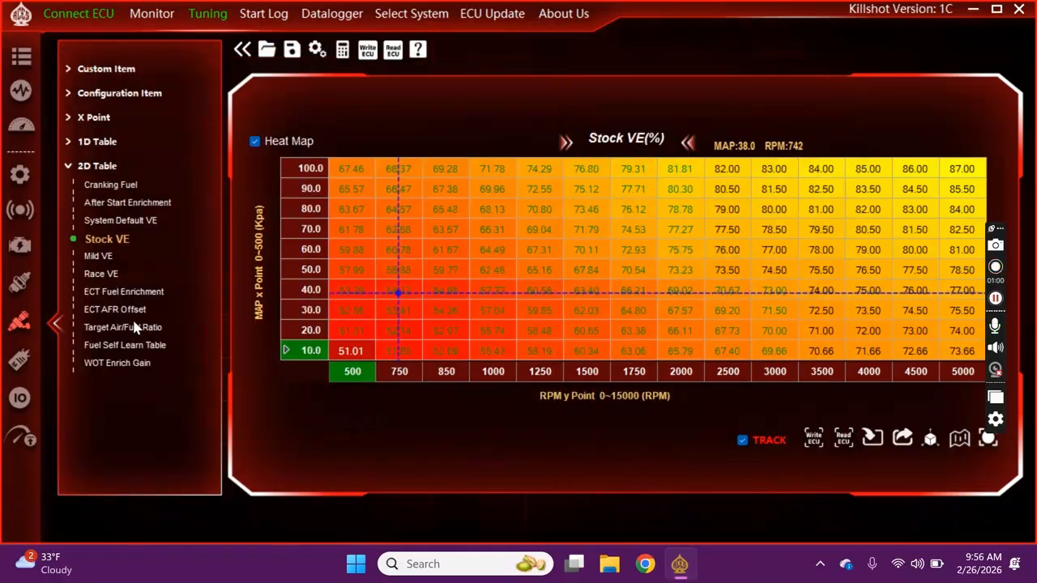
click(102, 94)
click(94, 149)
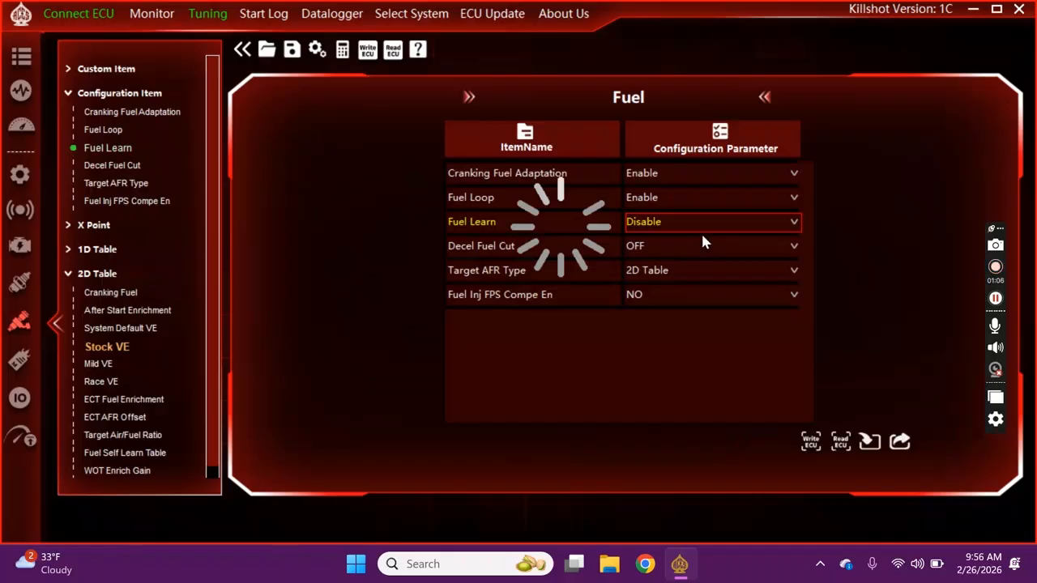
click(791, 224)
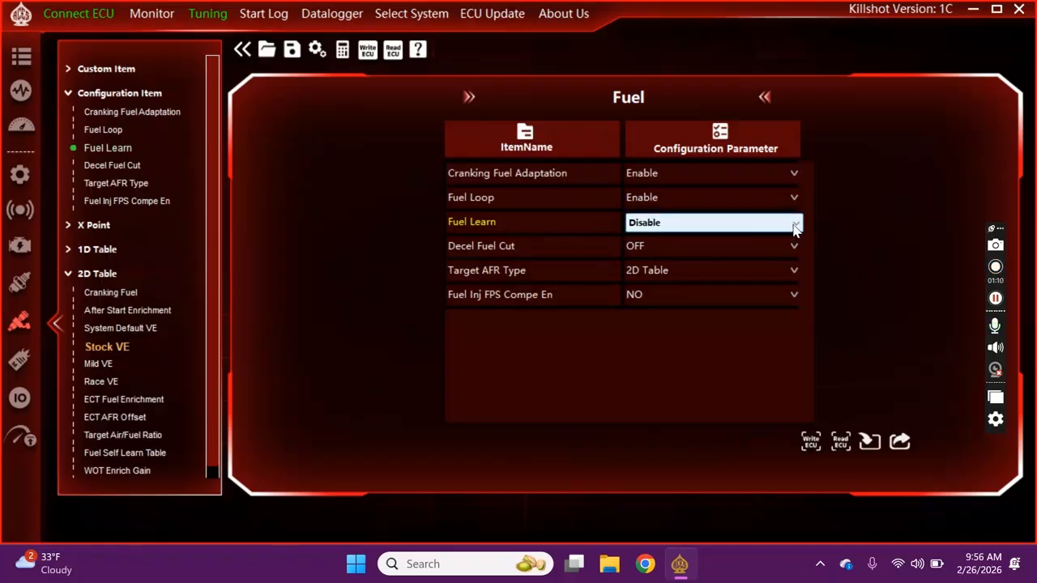
click(728, 254)
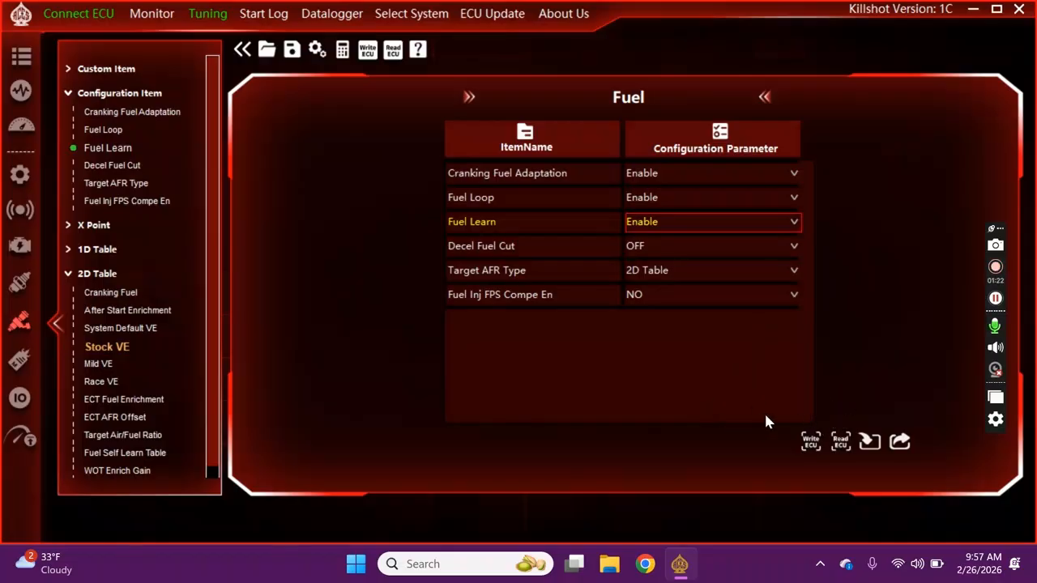
click(800, 440)
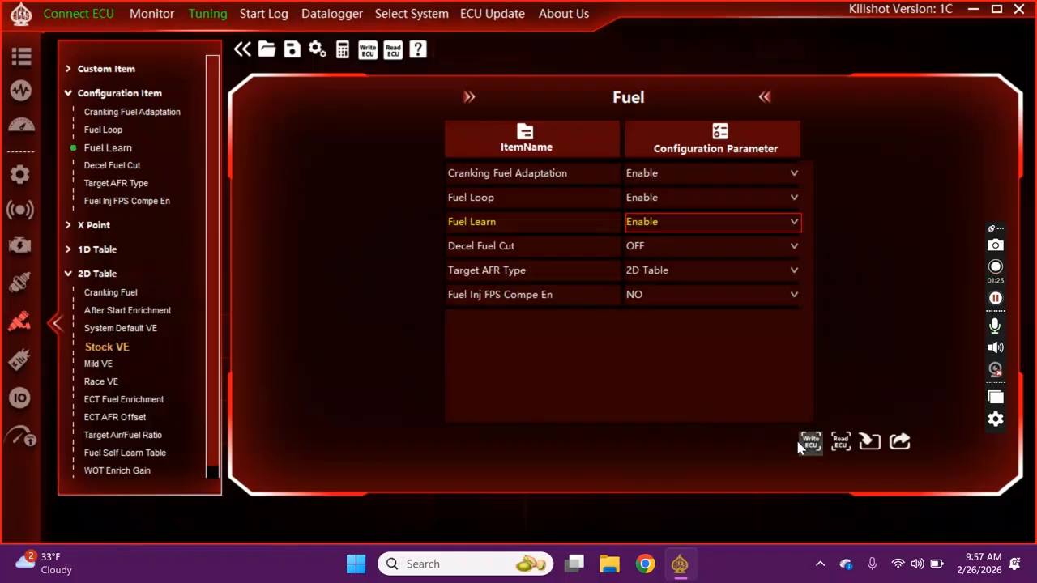
Step: Open the Stock VE table with live tracking on and examine the cells at 750–2500 RPM and 40–70 kPa
click(122, 347)
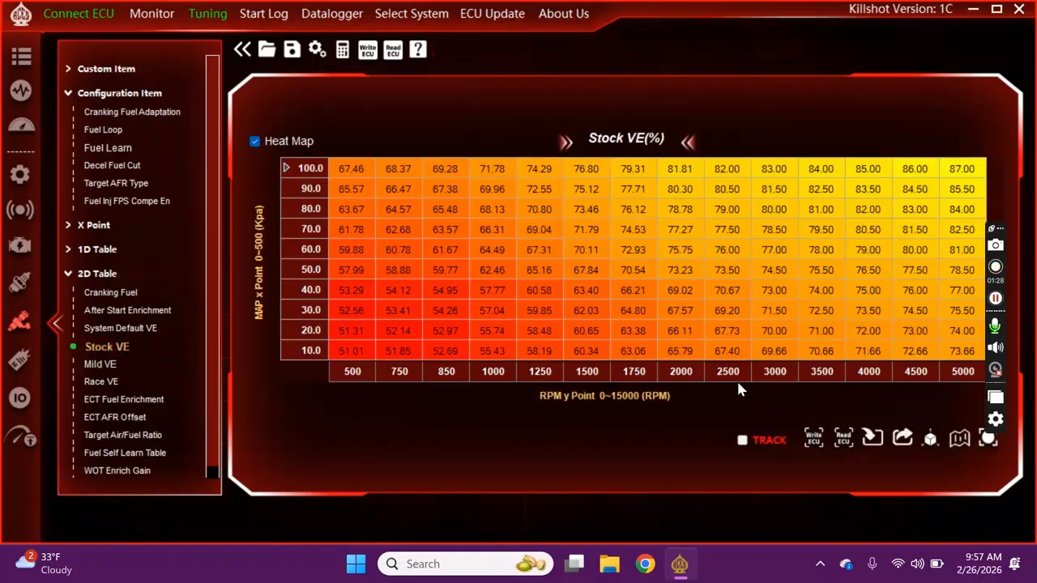
click(742, 441)
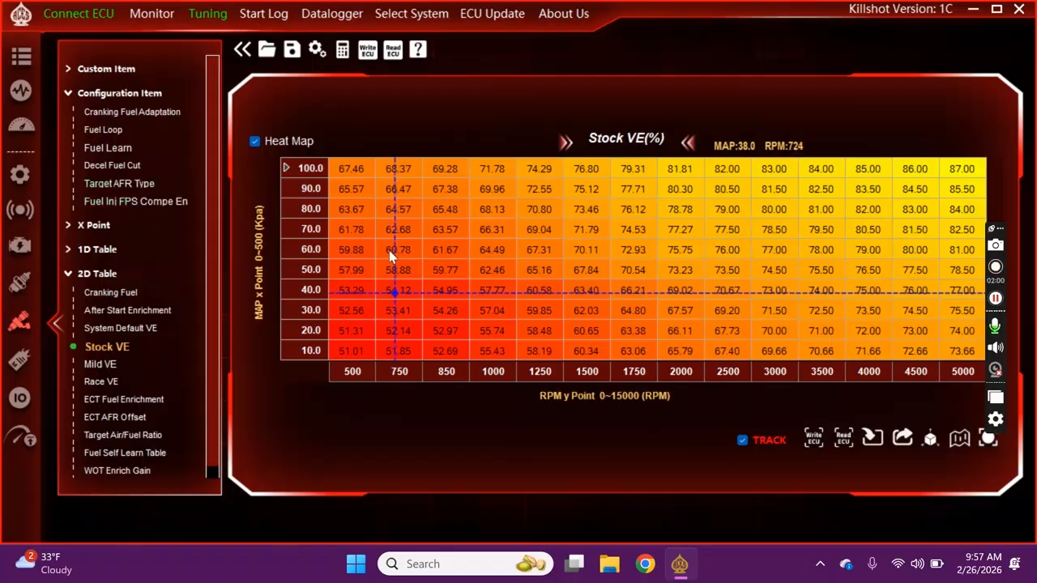
drag(398, 230, 713, 289)
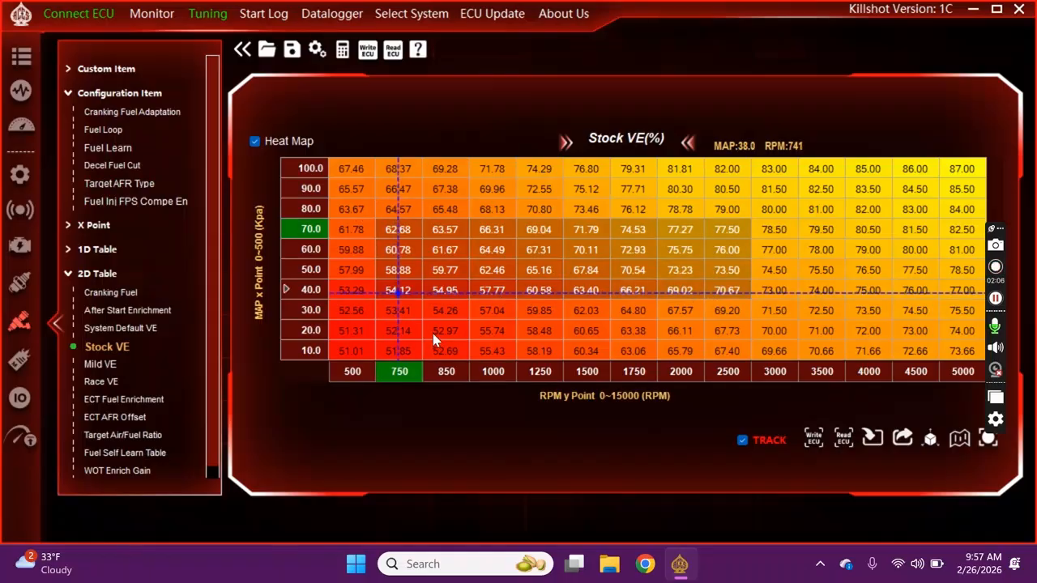
click(343, 351)
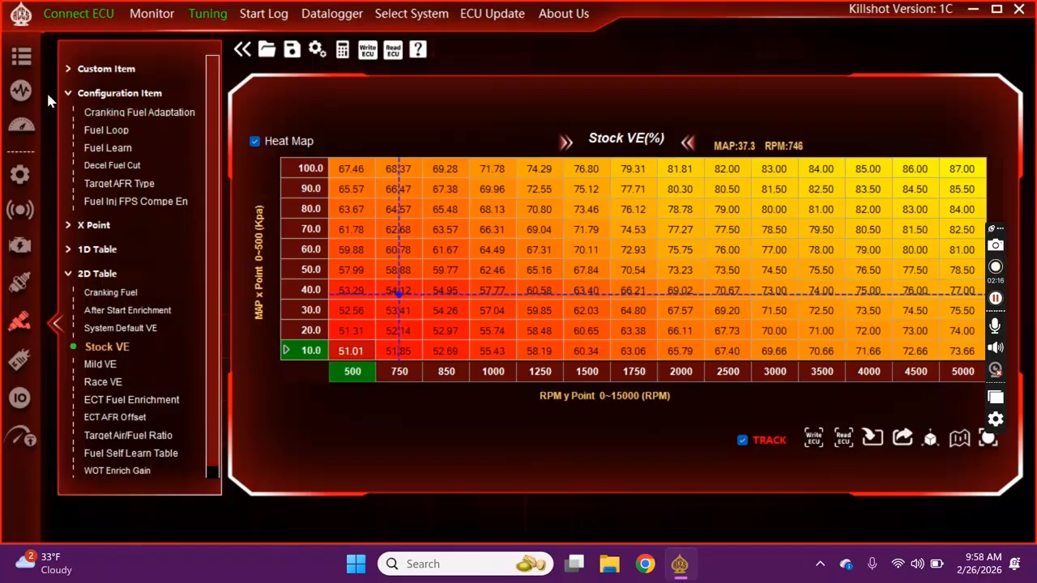
Step: Open the live monitor chart, make Actual AFR the active trace, and restart monitoring after the logged run
click(23, 93)
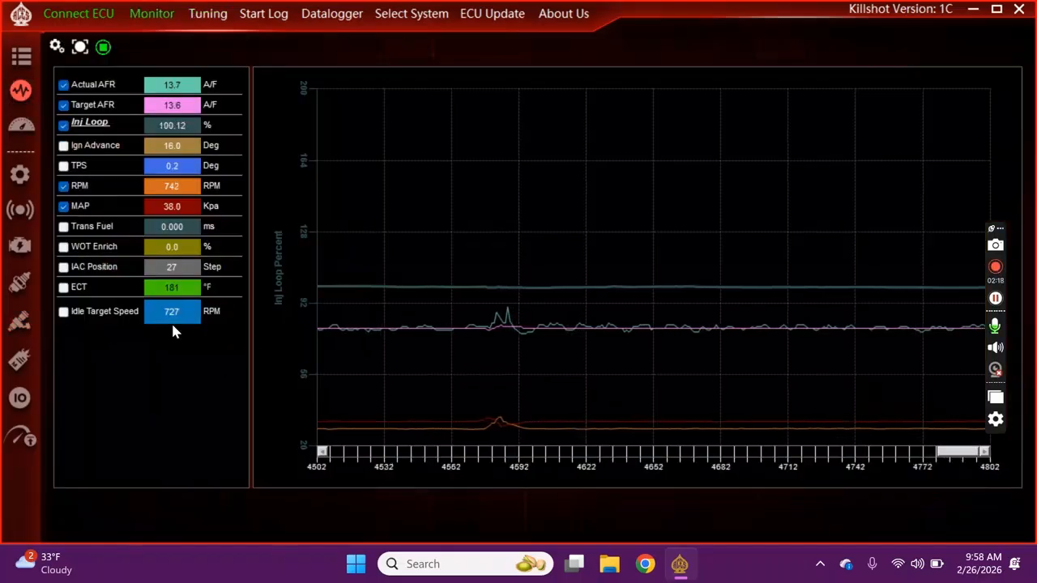
click(73, 86)
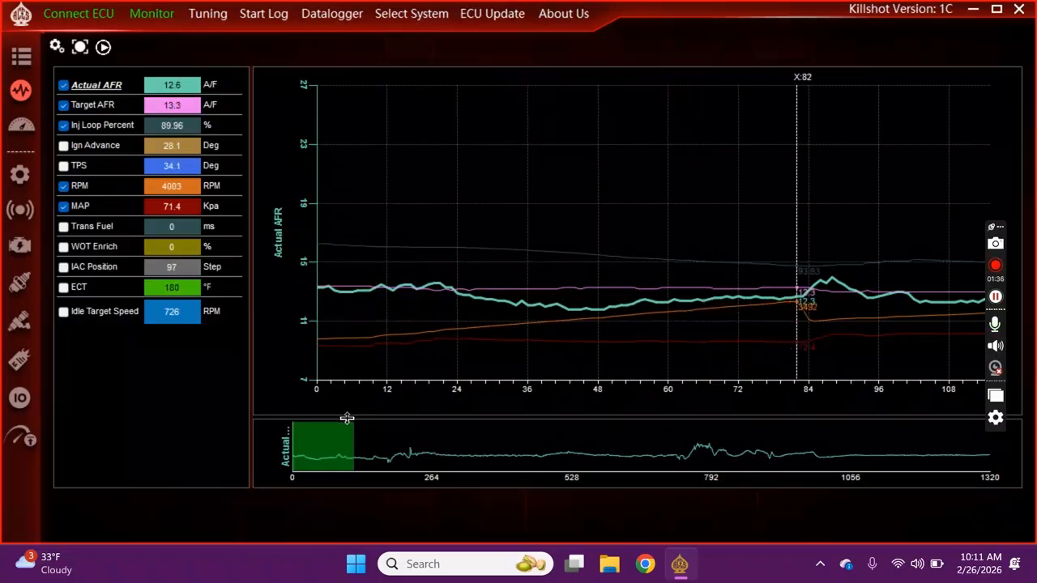
click(103, 47)
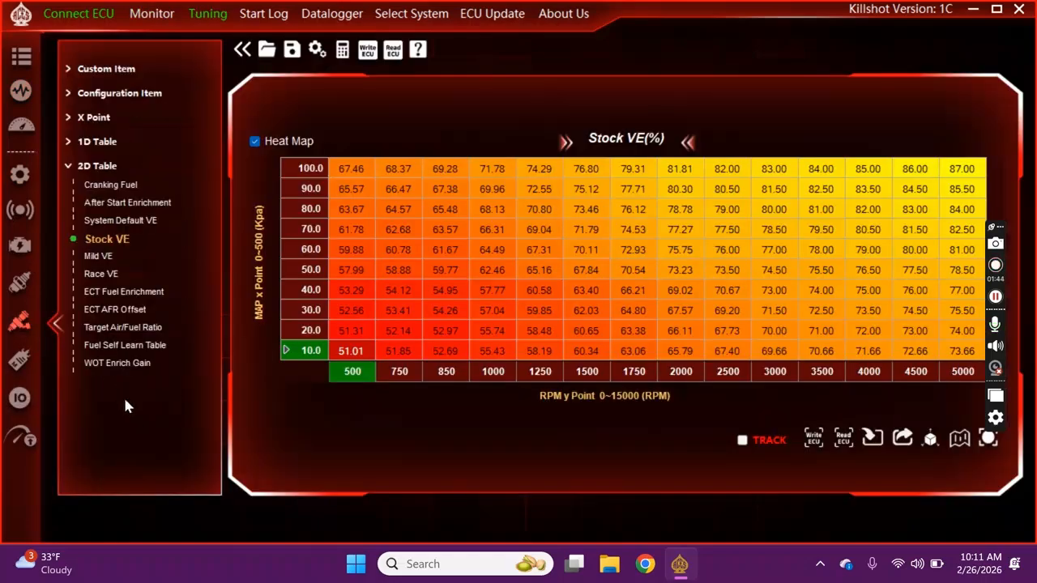
Step: Read the Fuel Self Learn Table from the ECU and examine its learned corrections across the RPM and MAP range
click(134, 350)
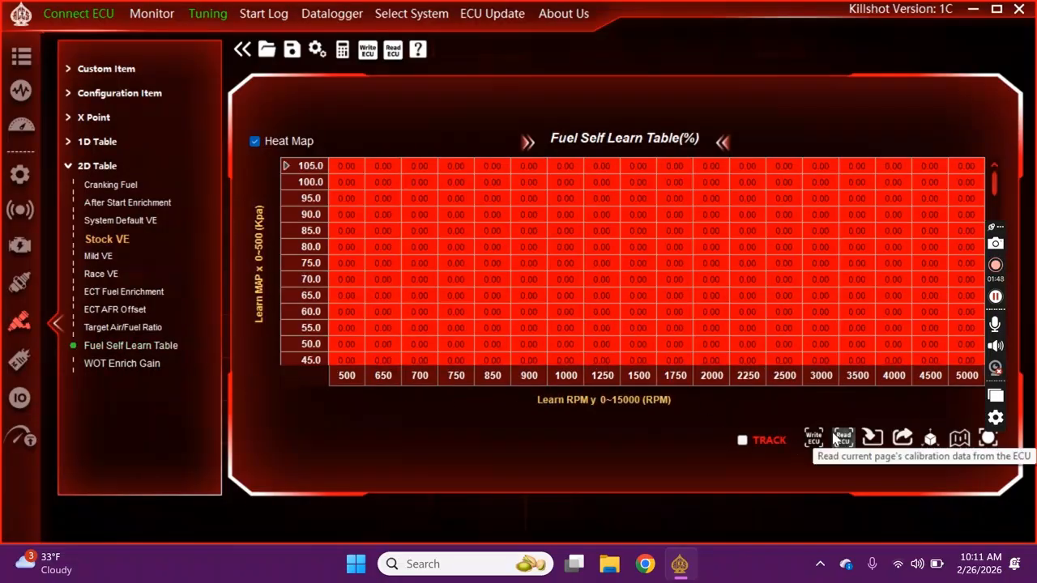
click(843, 439)
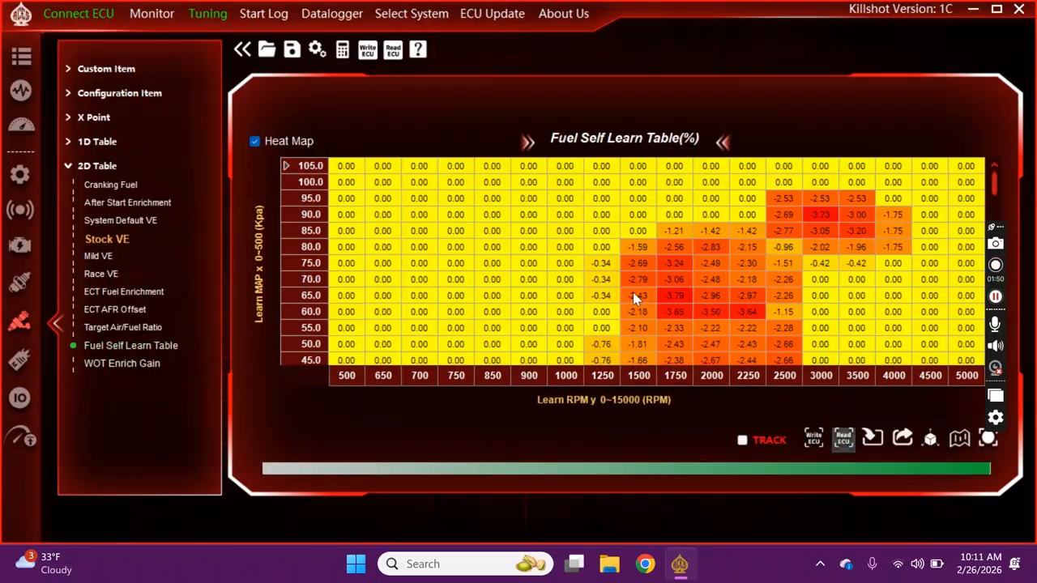
scroll(614, 284, down, 5)
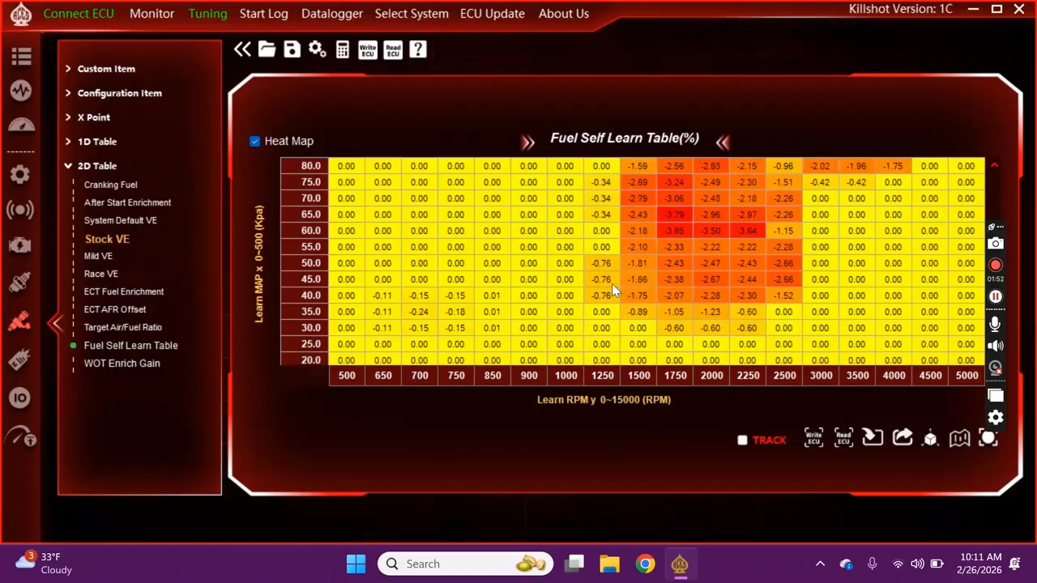
scroll(611, 286, up, 3)
scroll(696, 288, up, 2)
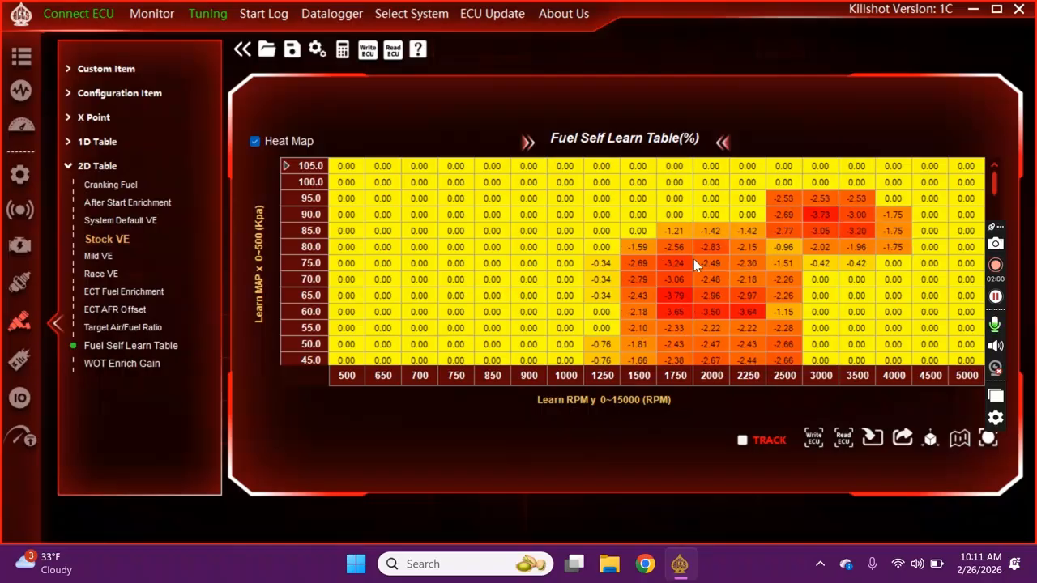
scroll(691, 262, down, 4)
scroll(659, 307, up, 4)
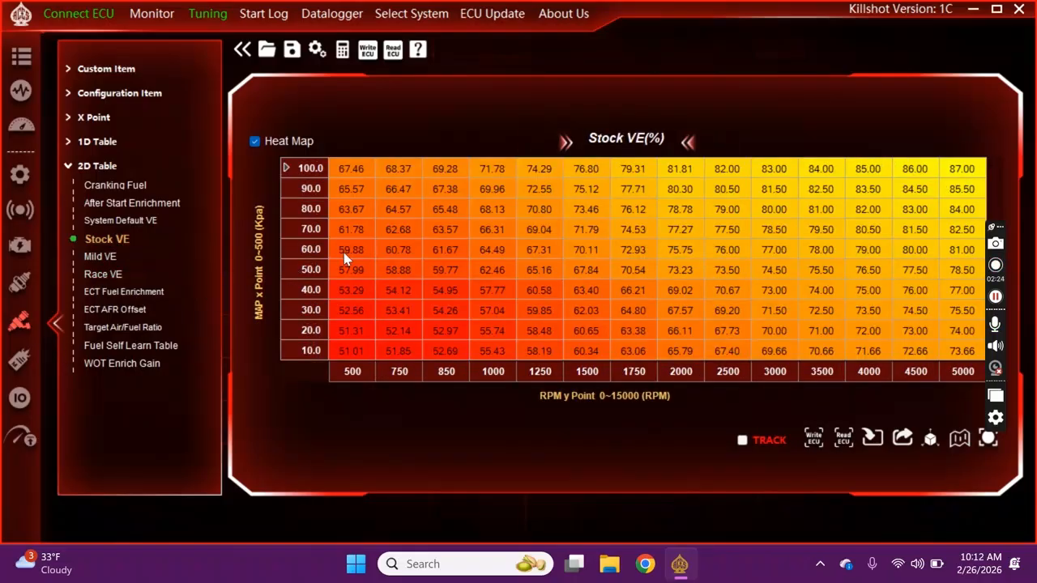
Step: Raise the Stock VE cells at 500–1500 RPM and 100 kPa by three 1% increments, with 69.50 at 500 RPM
click(352, 170)
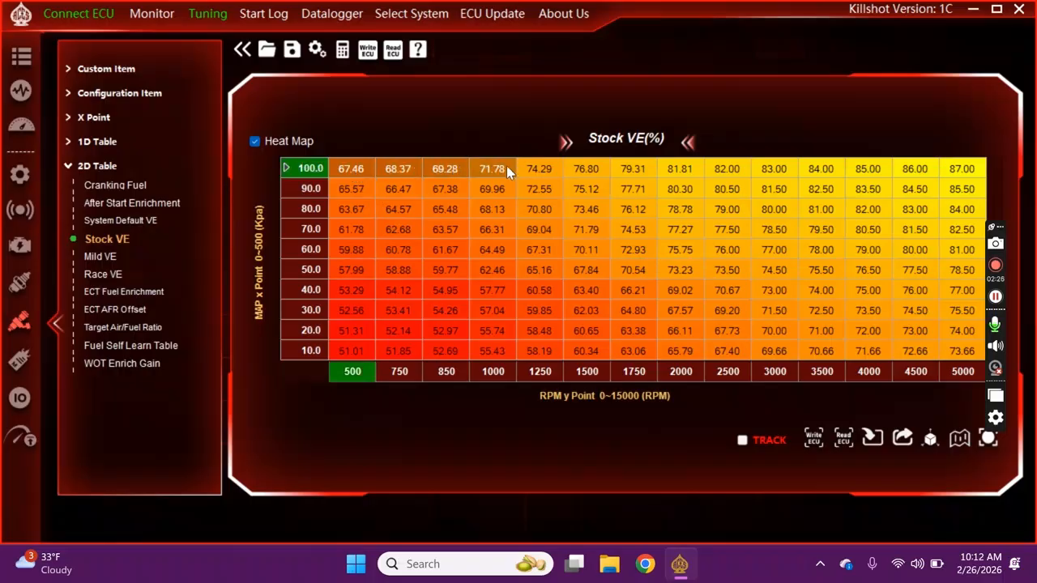
key(plus)
key(plus)
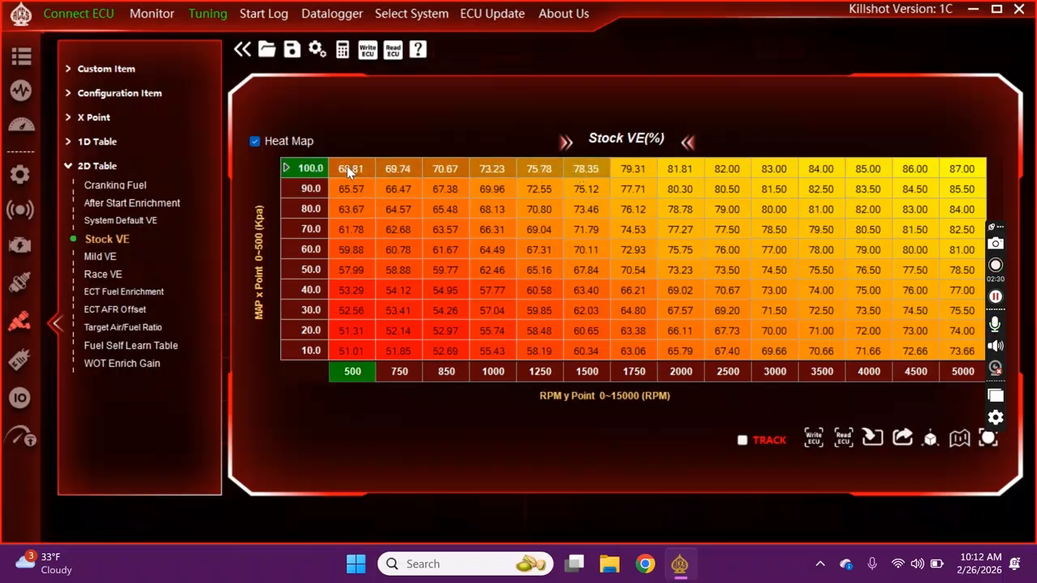
key(plus)
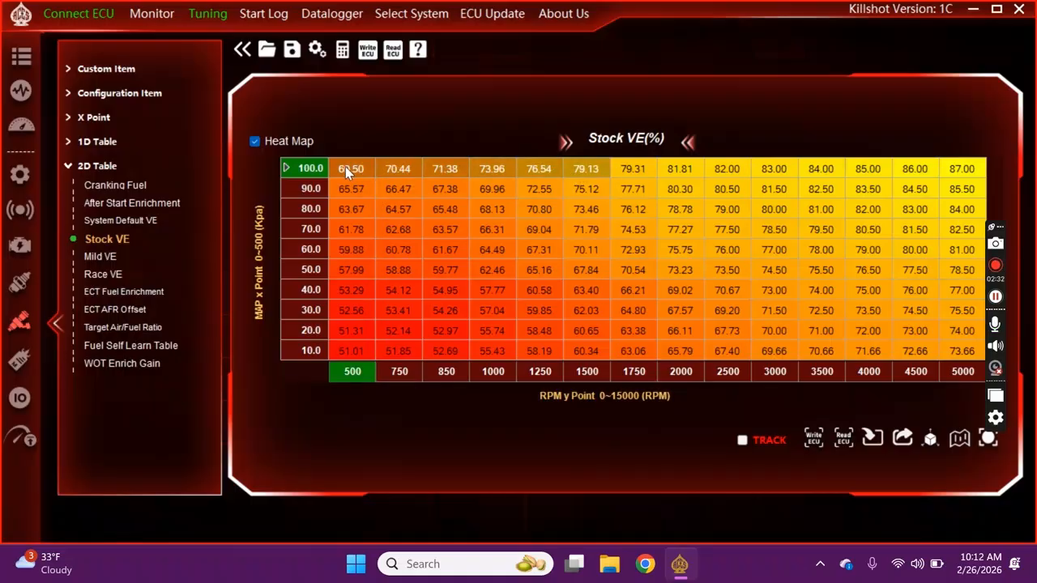
Step: Fill the Stock VE column values between 100 and 60 kPa for 500–1250 RPM
drag(346, 167, 535, 256)
right_click(525, 248)
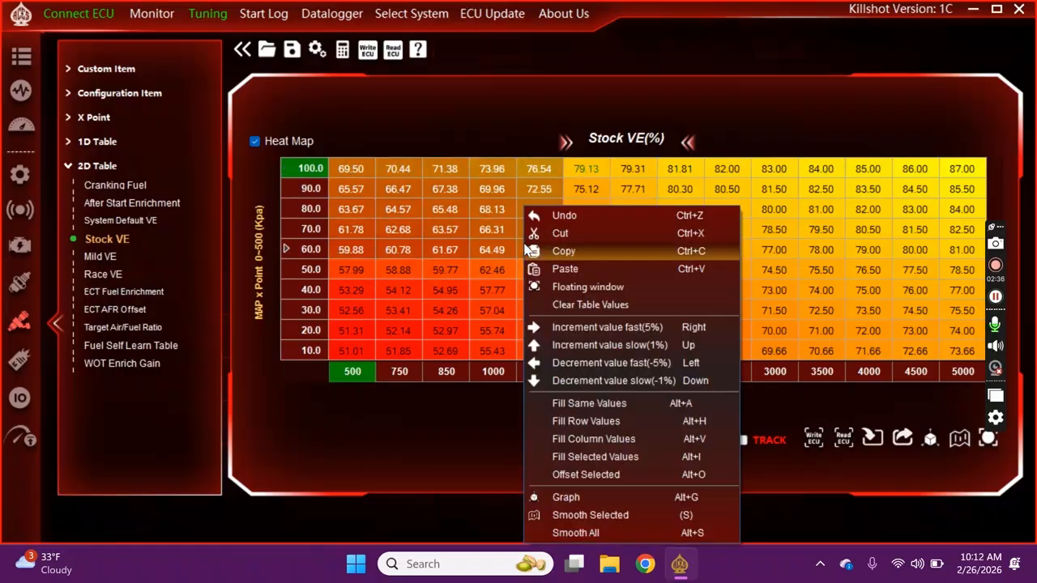
click(596, 439)
click(623, 194)
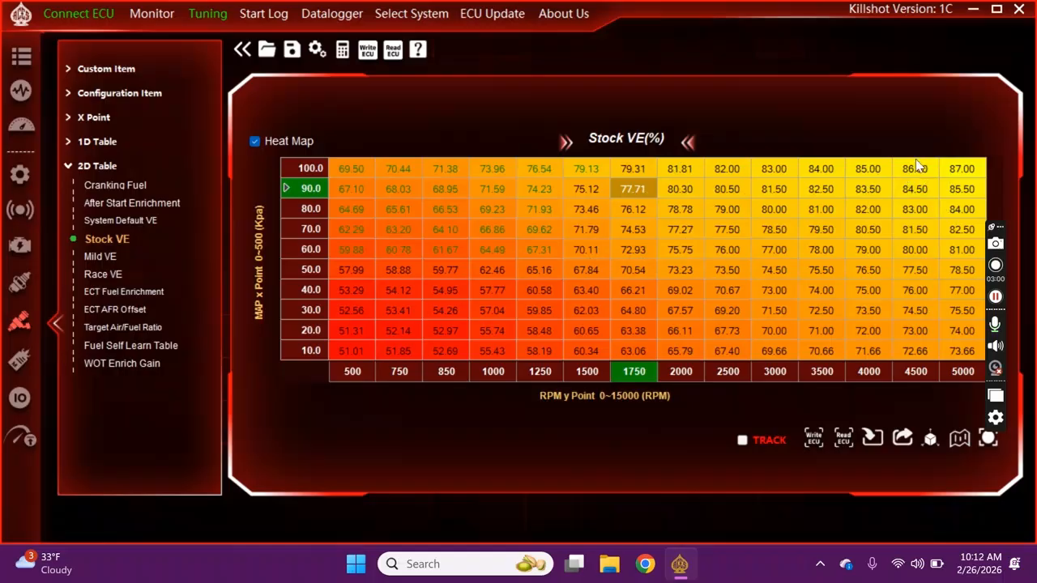
Step: Lower the whole 5000 RPM column of Stock VE by 5% twice and 1% once, with 77.73 at 100 kPa
drag(961, 170, 978, 364)
key(minus)
key(minus)
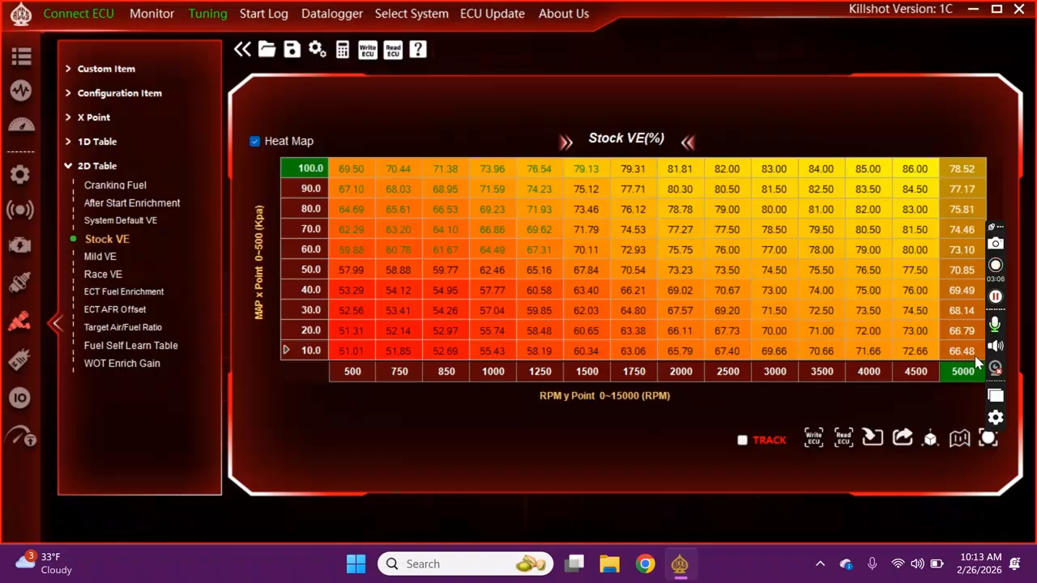
key(minus)
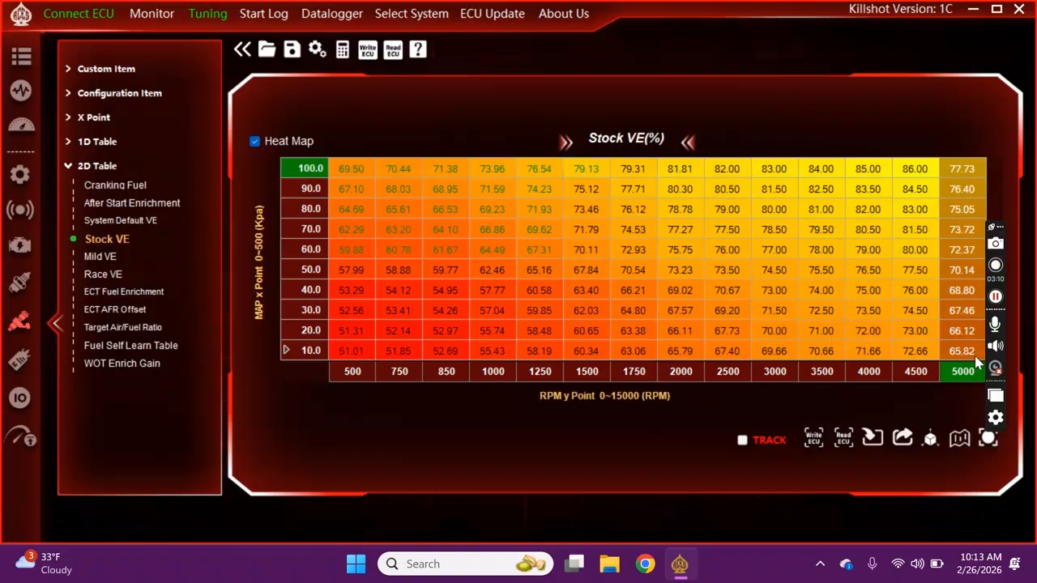
click(863, 311)
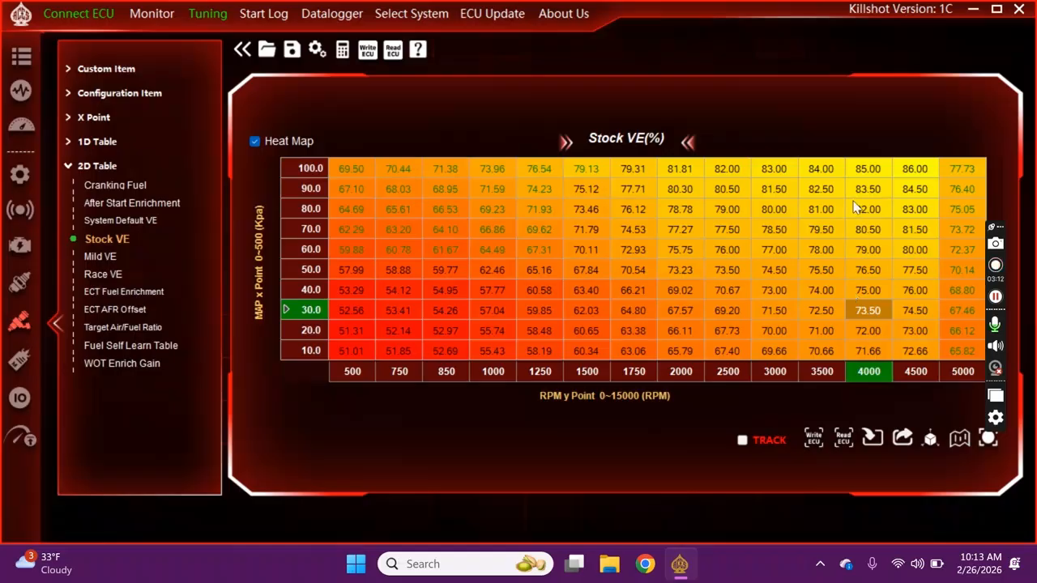
Step: Fill the Stock VE row values between 3500 and 5000 RPM for all rows from 10 to 100 kPa
drag(843, 168, 968, 353)
right_click(946, 301)
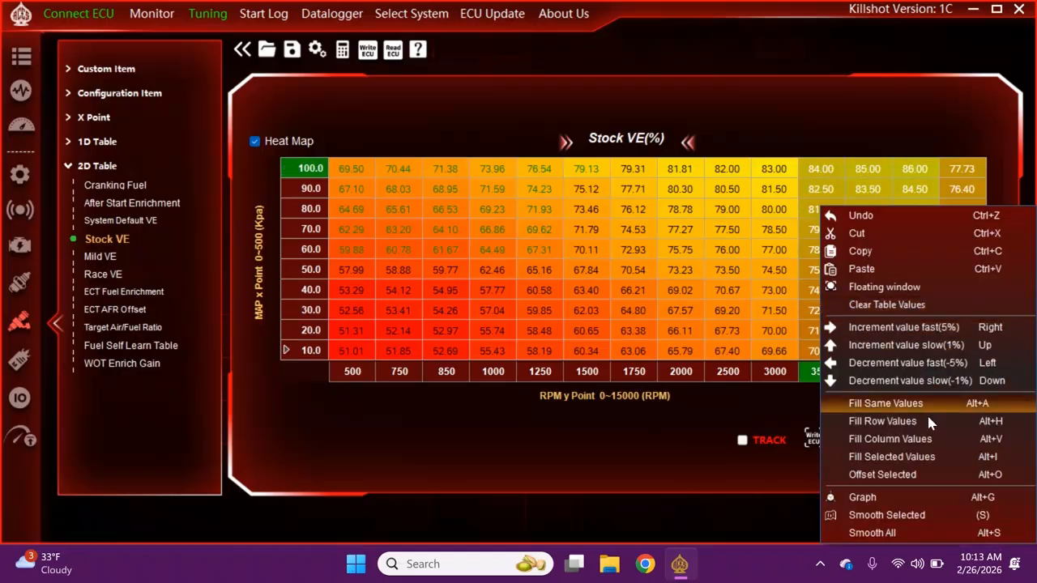
click(922, 432)
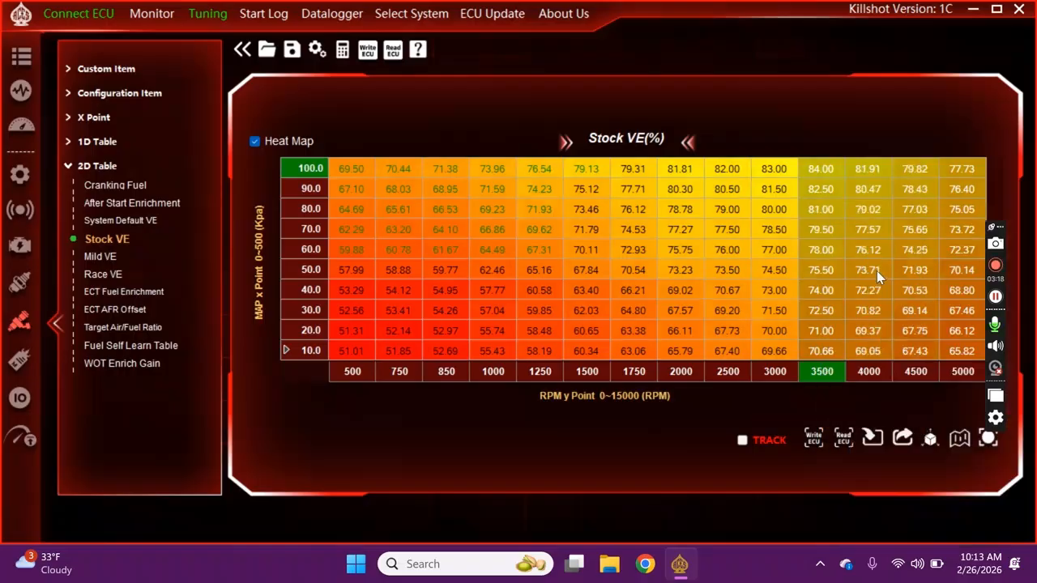
click(877, 271)
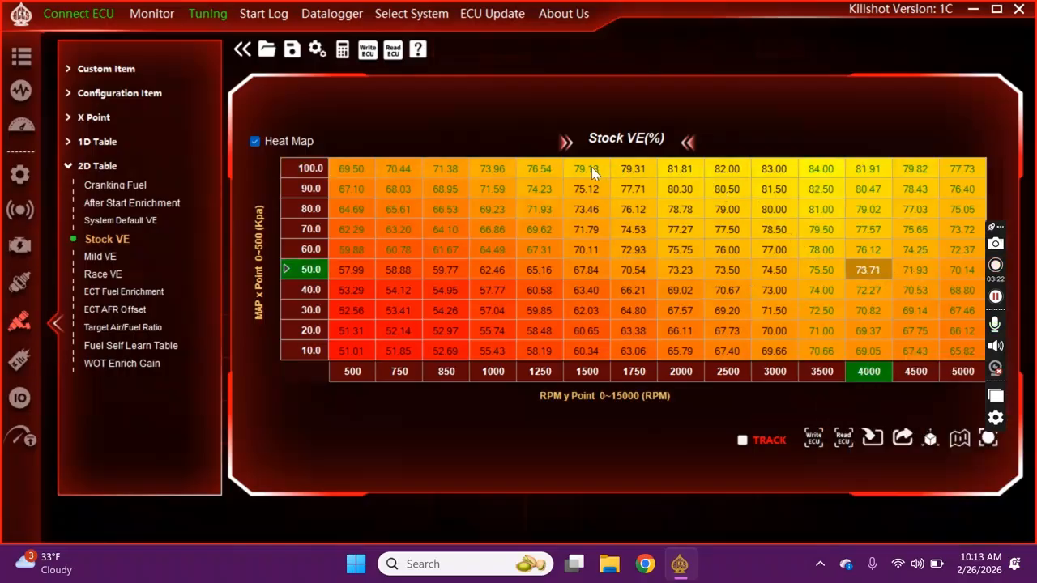
Step: Lower the Stock VE cells at 1500–4500 RPM and 100 kPa by 5%, and raise them by three 1% increments, with 77.45 at 1500 RPM
drag(594, 166, 901, 165)
key(minus)
key(plus)
key(plus)
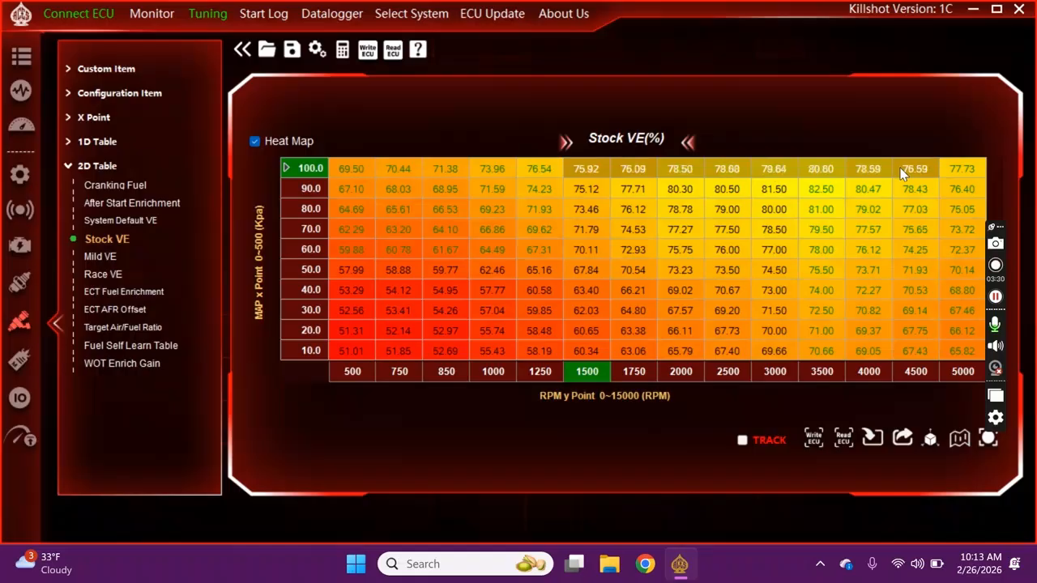
key(plus)
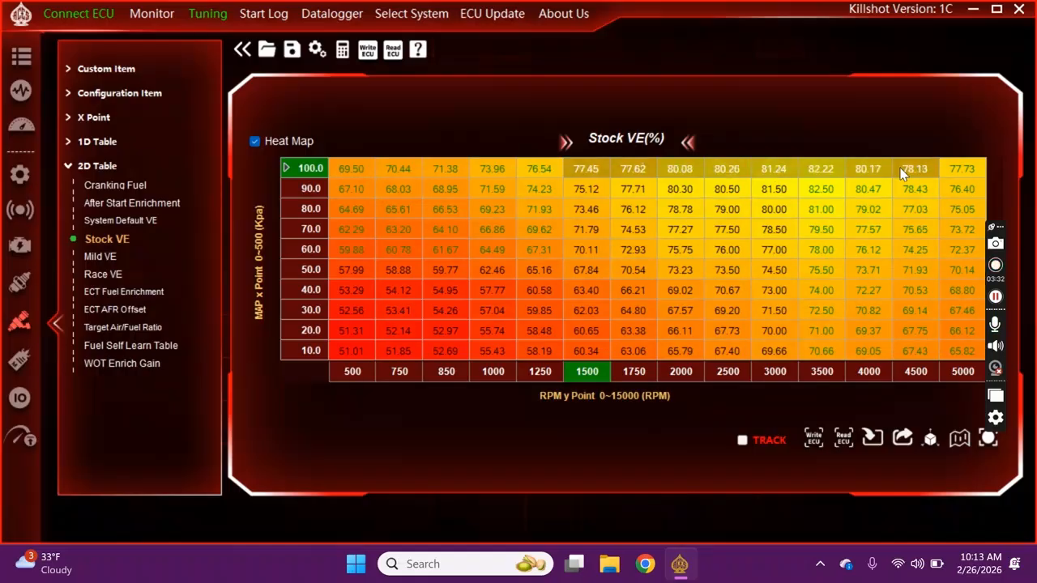
Step: Trim the 100 kPa Stock VE cells in 1% decrements to 79.28, 79.46, 79.63, 79.78 and 79.37 at 2000–4000 RPM
drag(685, 169, 818, 170)
key(minus)
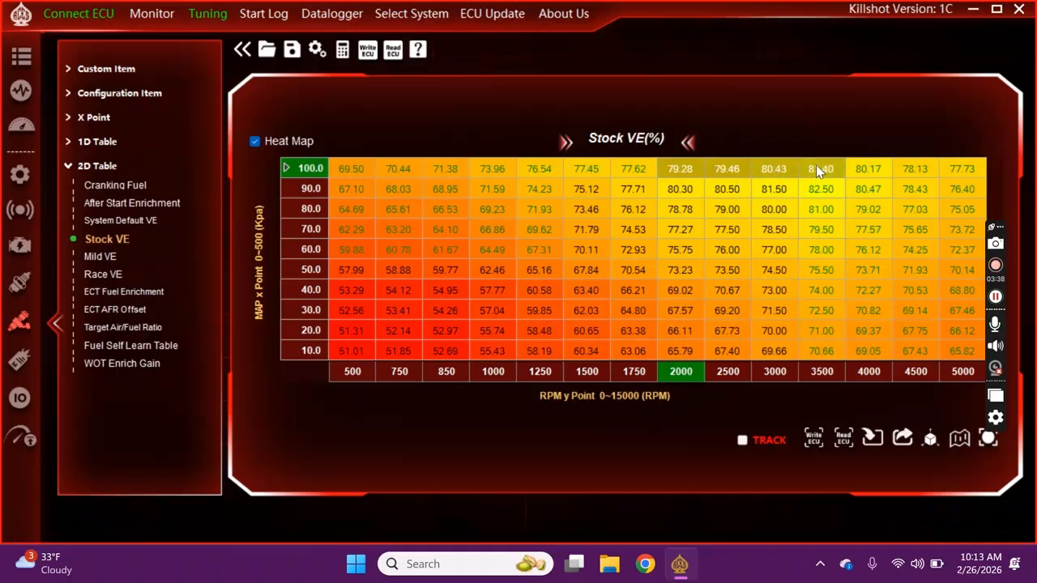
drag(863, 166, 800, 168)
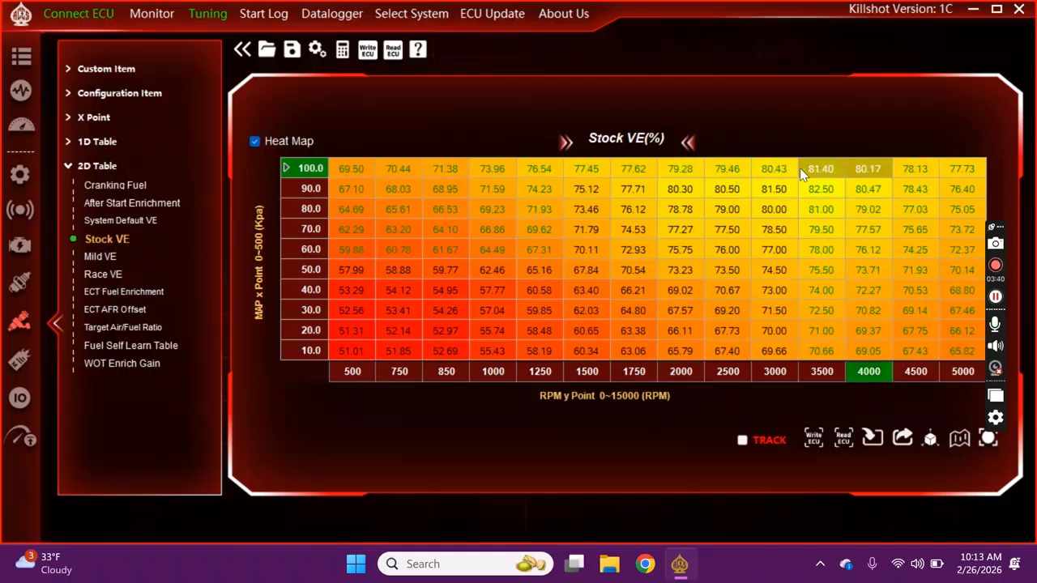
key(minus)
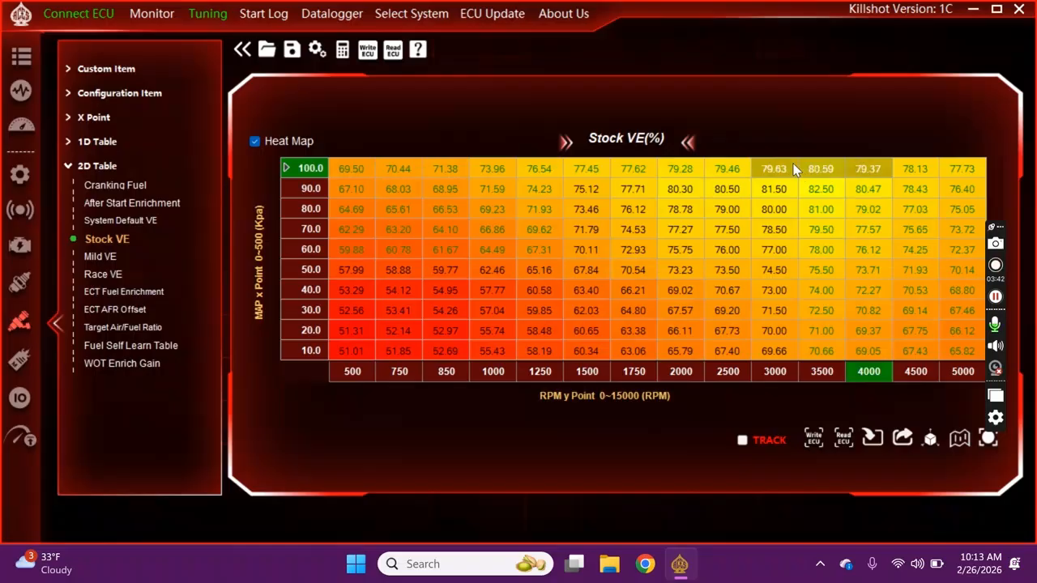
click(824, 167)
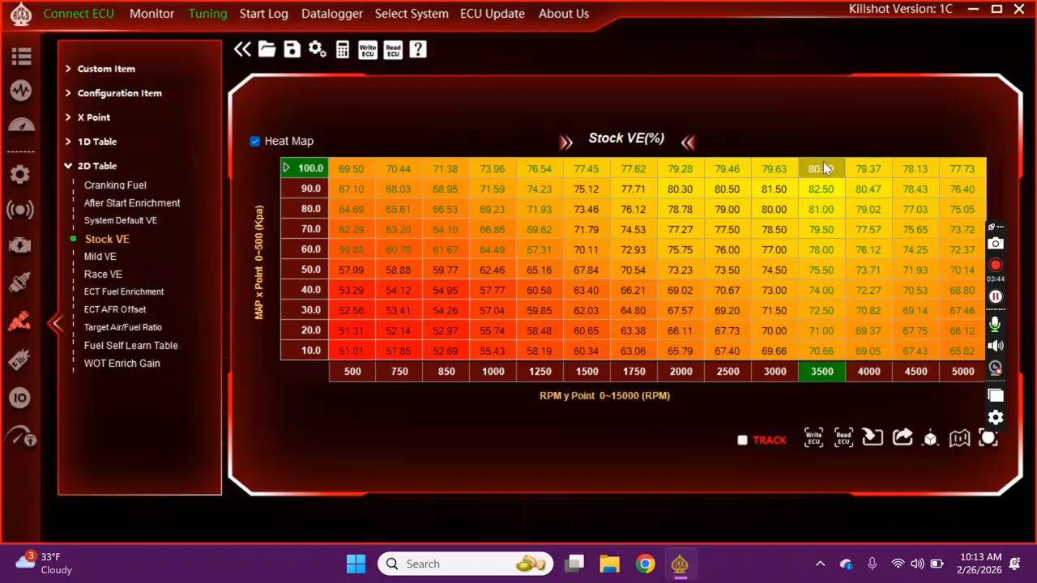
key(minus)
Step: Try filling the Stock VE column values between 100 and 50 kPa for 1500–5000 RPM, and undo the fill
mouse_move(590, 168)
mouse_down()
mouse_move(802, 235)
mouse_move(924, 298)
mouse_move(958, 298)
mouse_up()
right_click(851, 257)
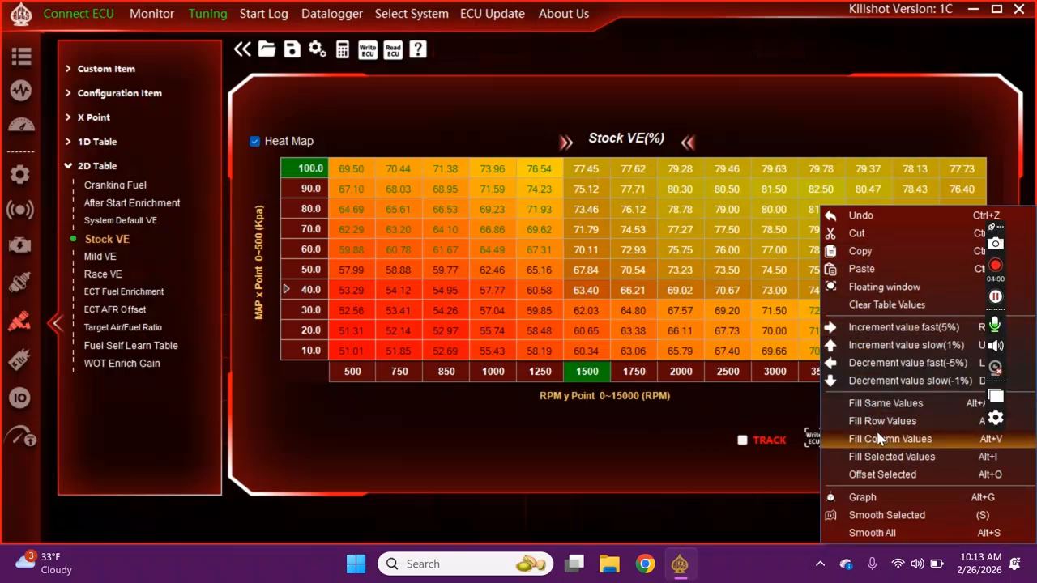
drag(590, 168, 951, 270)
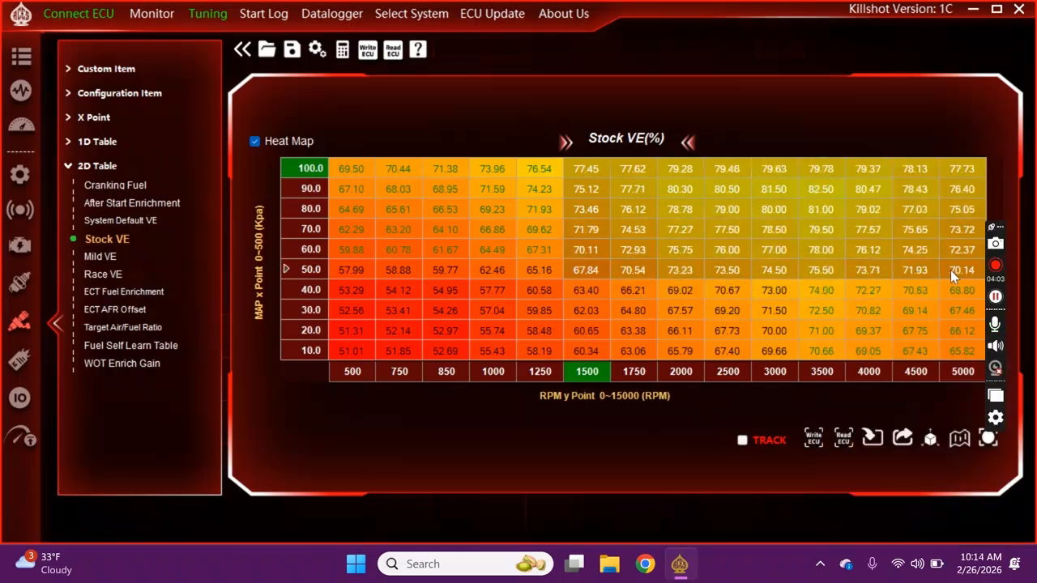
right_click(804, 220)
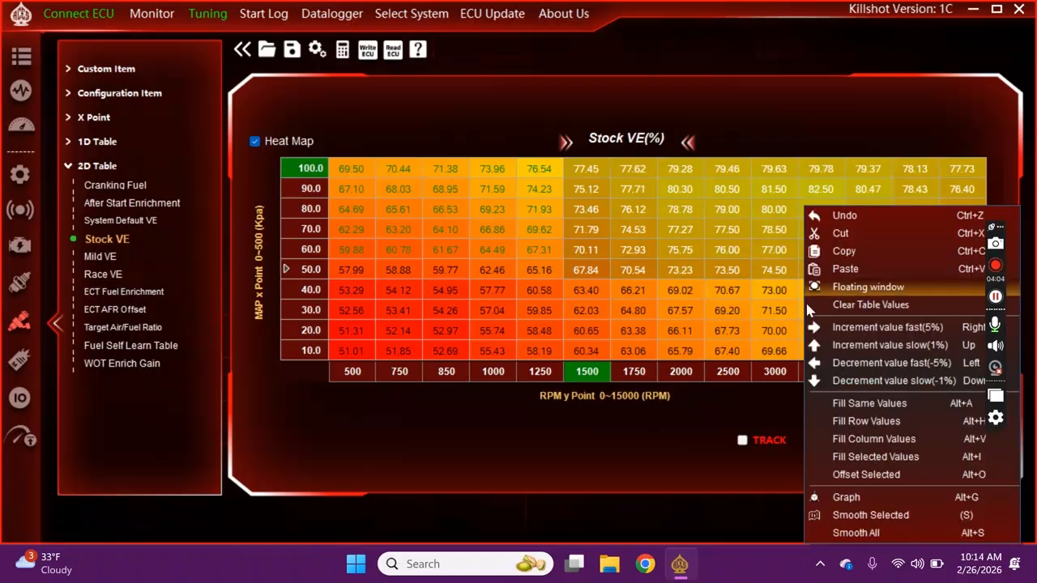
click(862, 440)
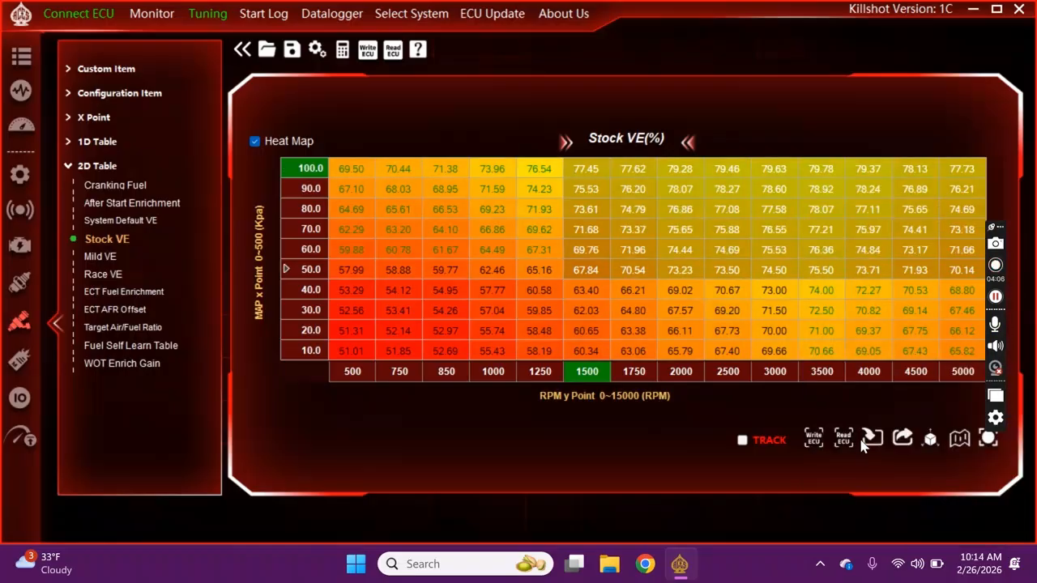
click(782, 224)
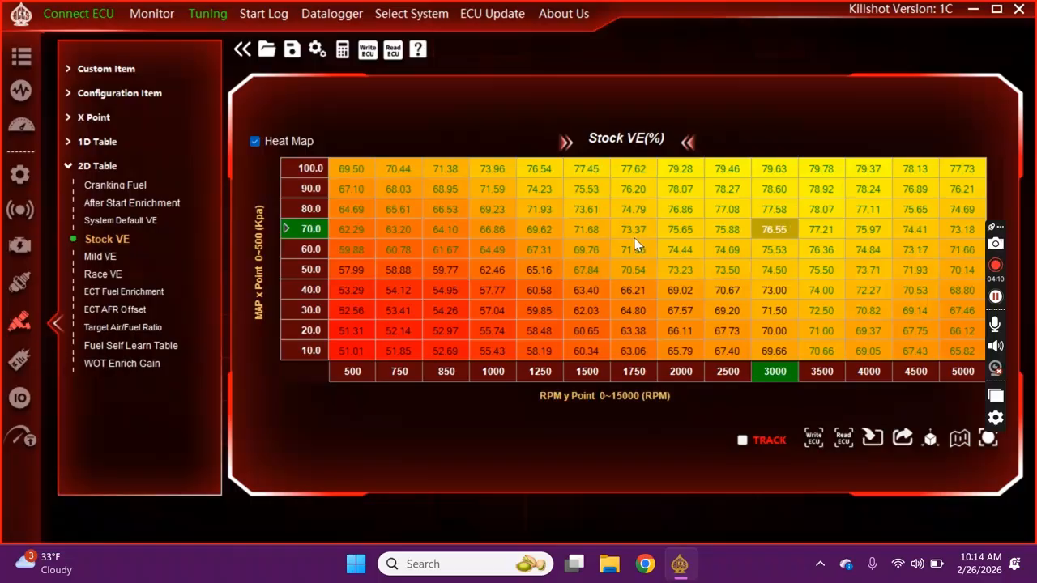
key(ctrl+z)
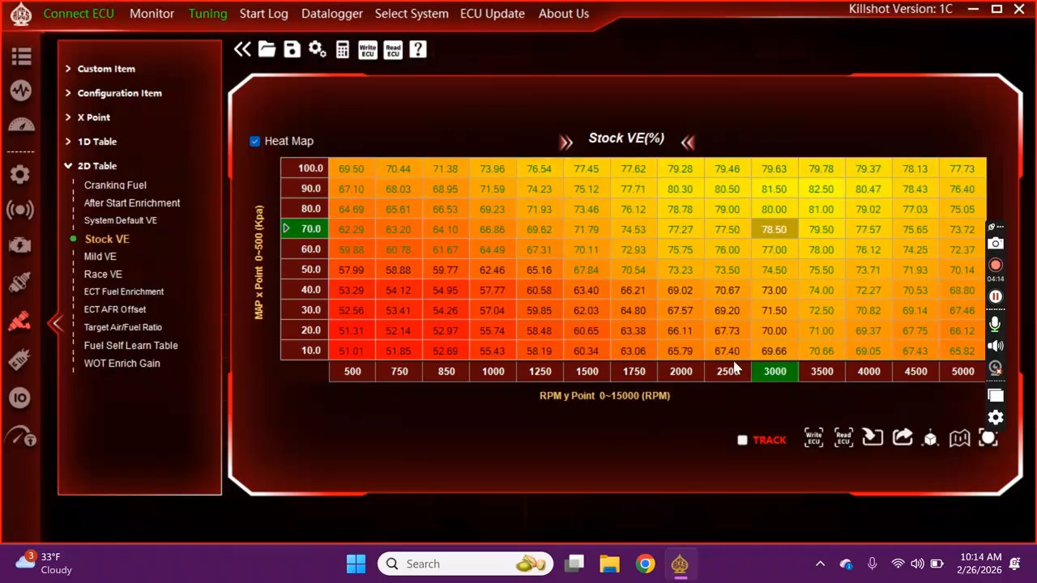
Step: Fill the Stock VE column values between 100 and 40 kPa for 2000 to 4500 RPM
mouse_move(679, 169)
mouse_down()
mouse_move(876, 230)
mouse_move(898, 248)
mouse_move(900, 286)
mouse_up()
right_click(854, 248)
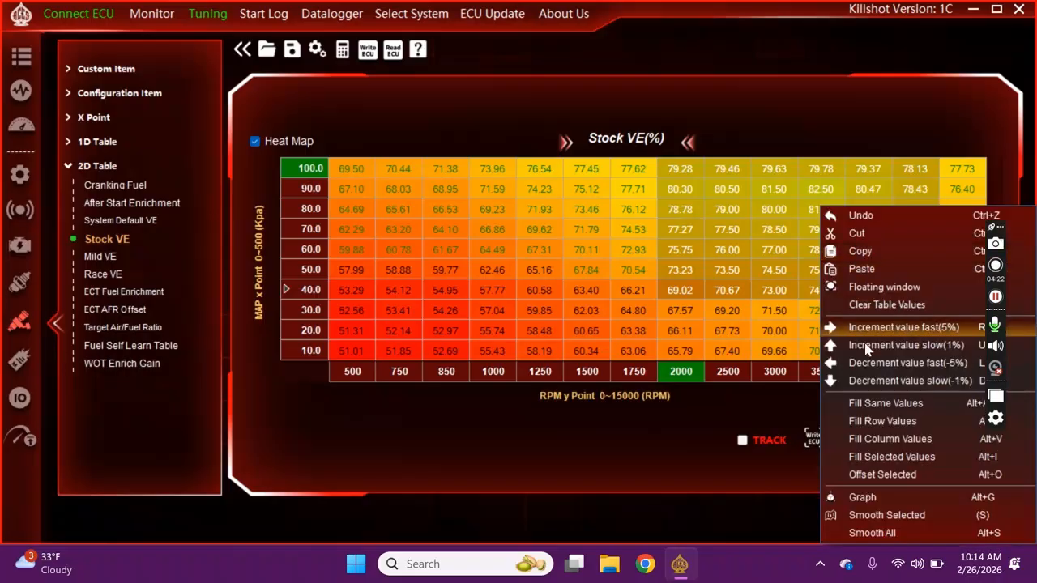
click(892, 445)
click(834, 292)
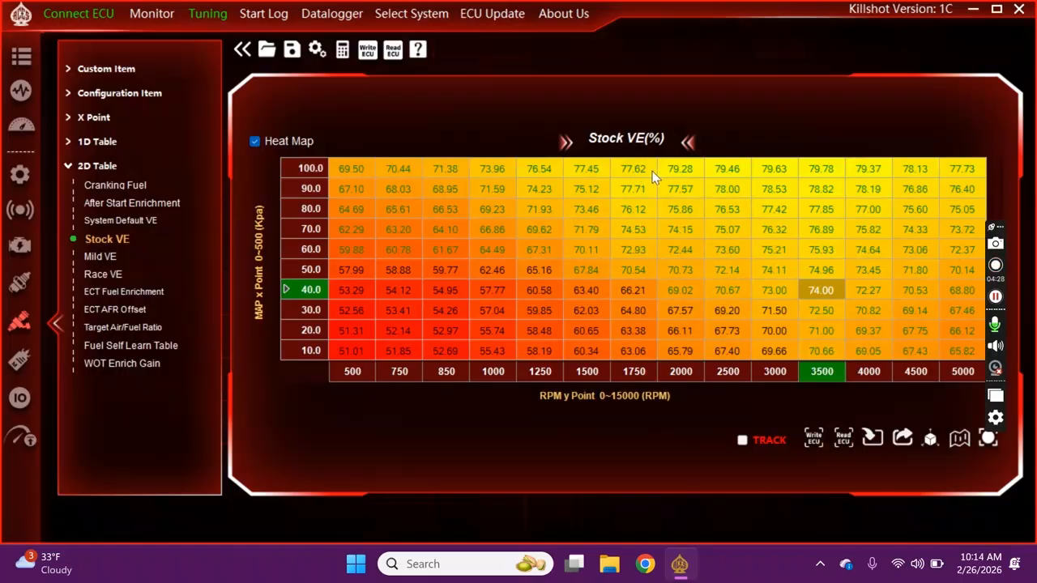
Step: Fill the Stock VE column values between 100 and 40 kPa for the 1500 and 1750 RPM columns
drag(648, 164, 570, 290)
right_click(577, 285)
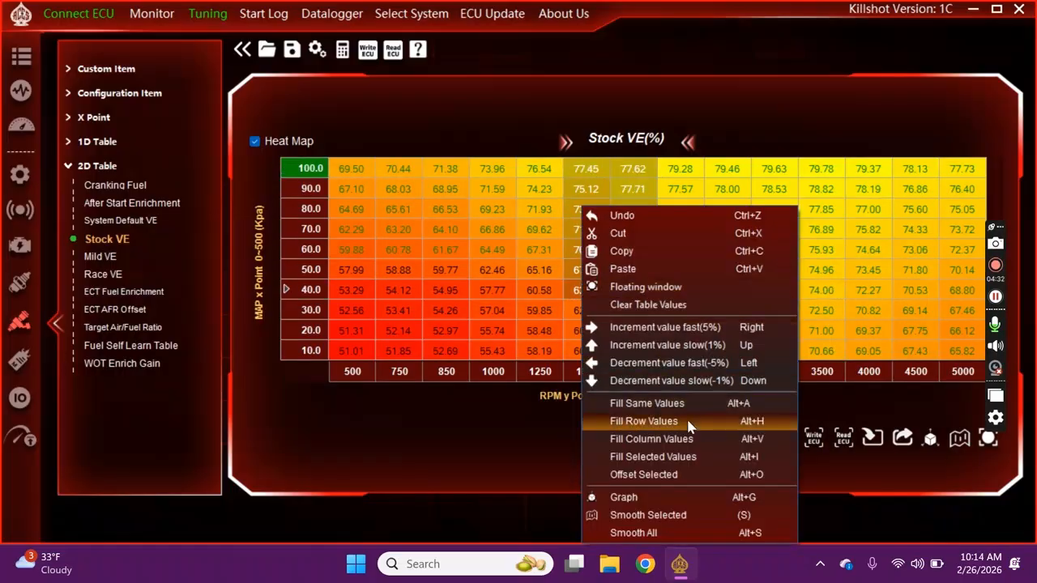
click(685, 447)
click(636, 271)
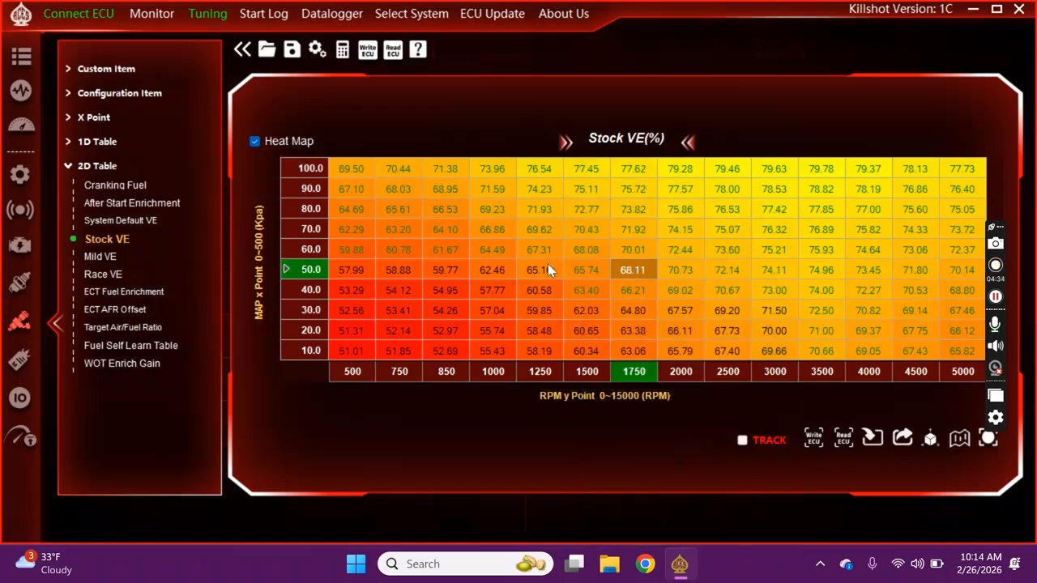
click(671, 288)
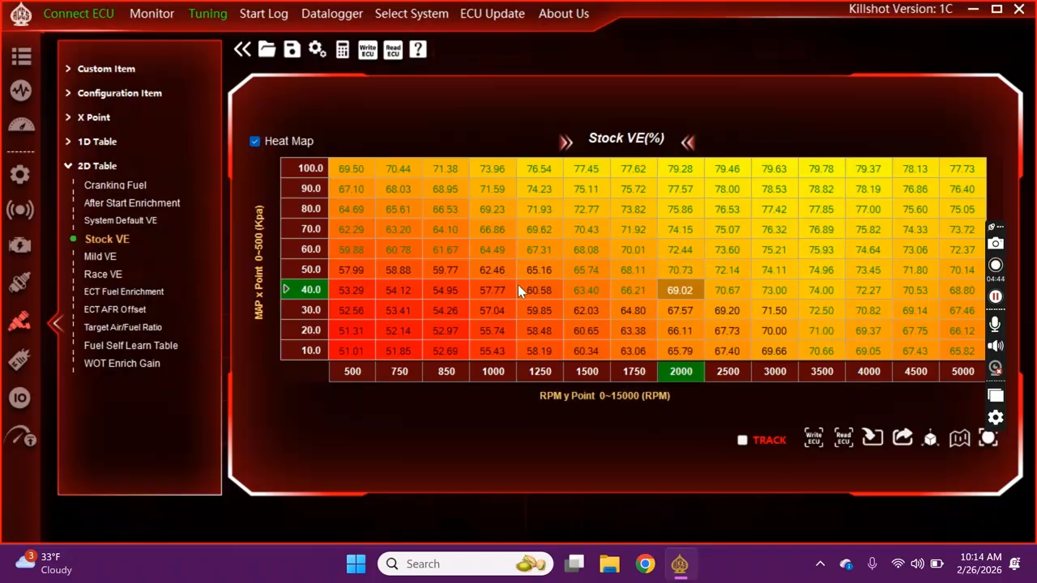
Step: Inspect the Stock VE surface in an enlarged, rotated 3D graph and close the graph
click(930, 439)
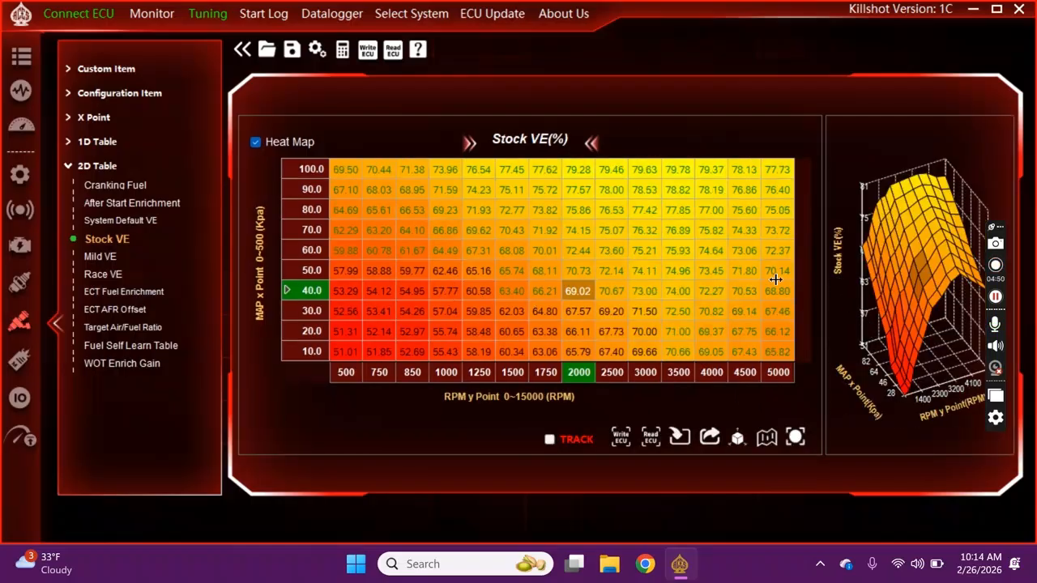
drag(650, 268, 641, 269)
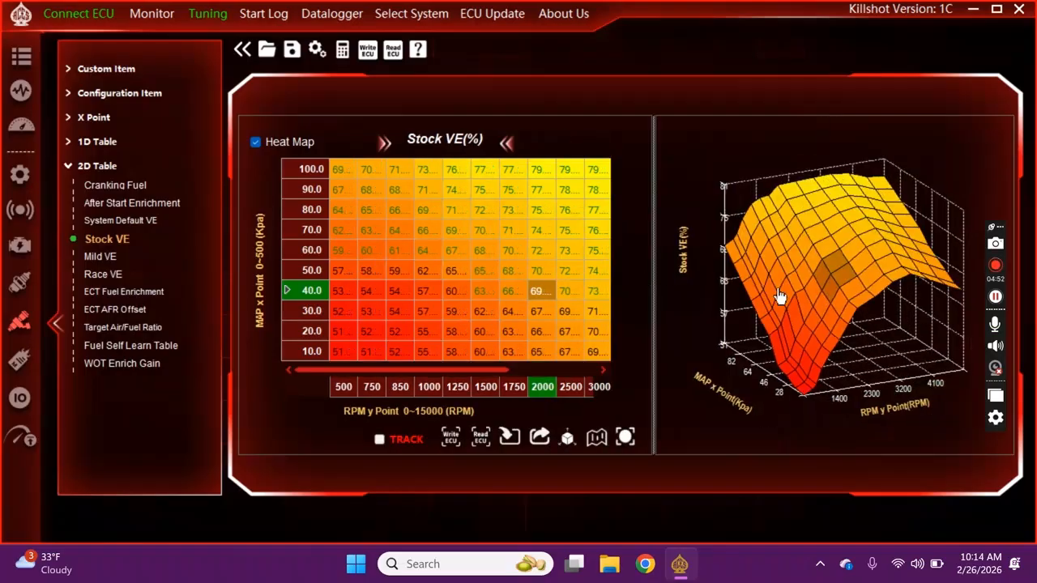
drag(780, 177, 823, 285)
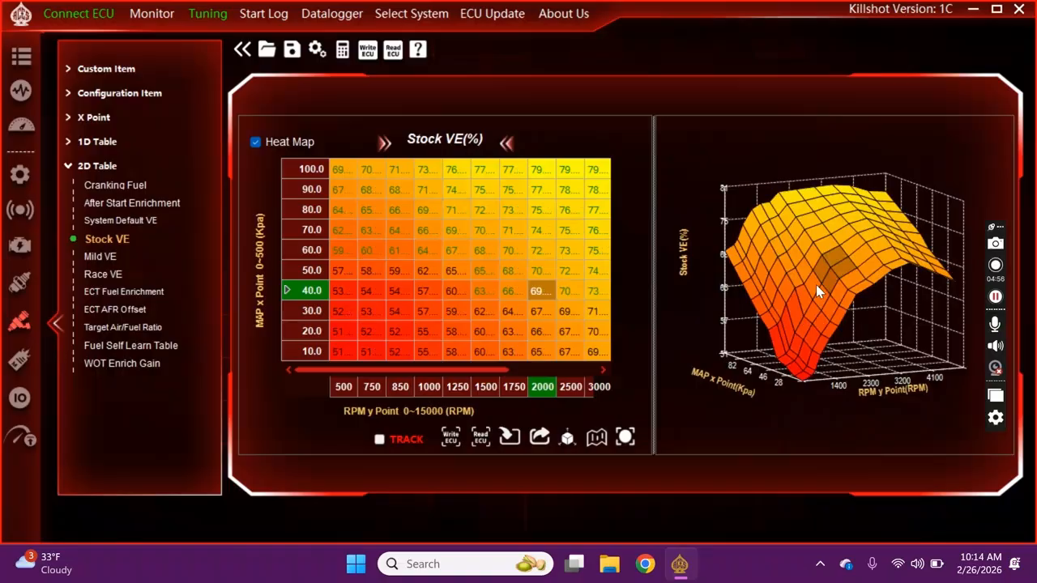
click(568, 438)
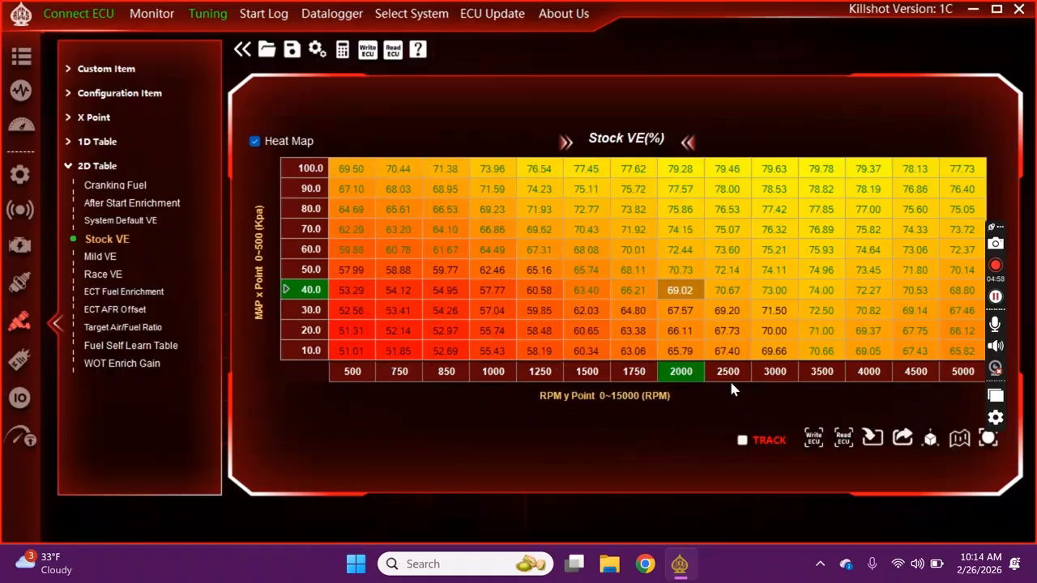
Step: Write the reshaped Stock VE table to the ECU
click(363, 355)
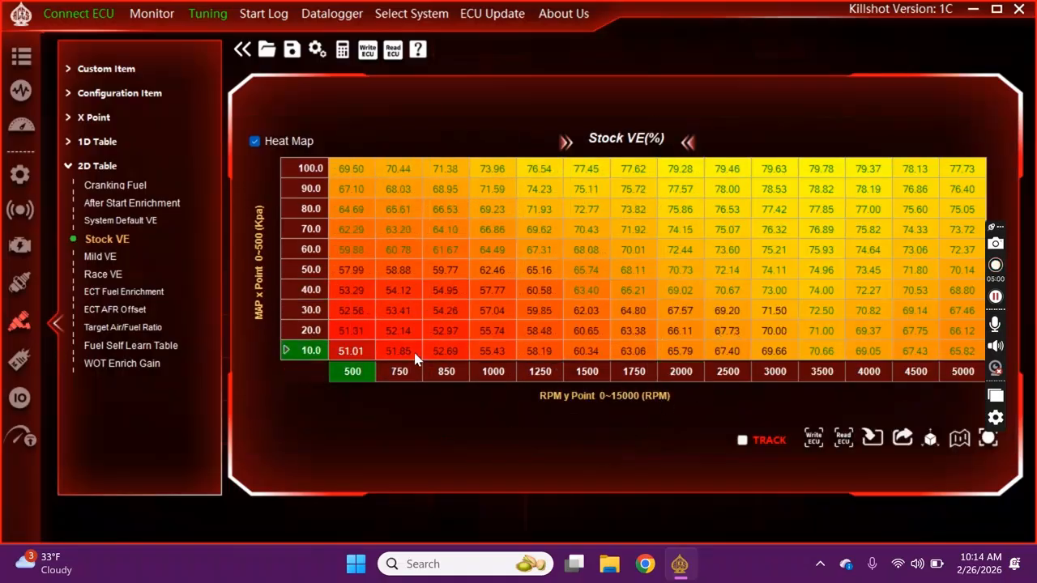
click(681, 310)
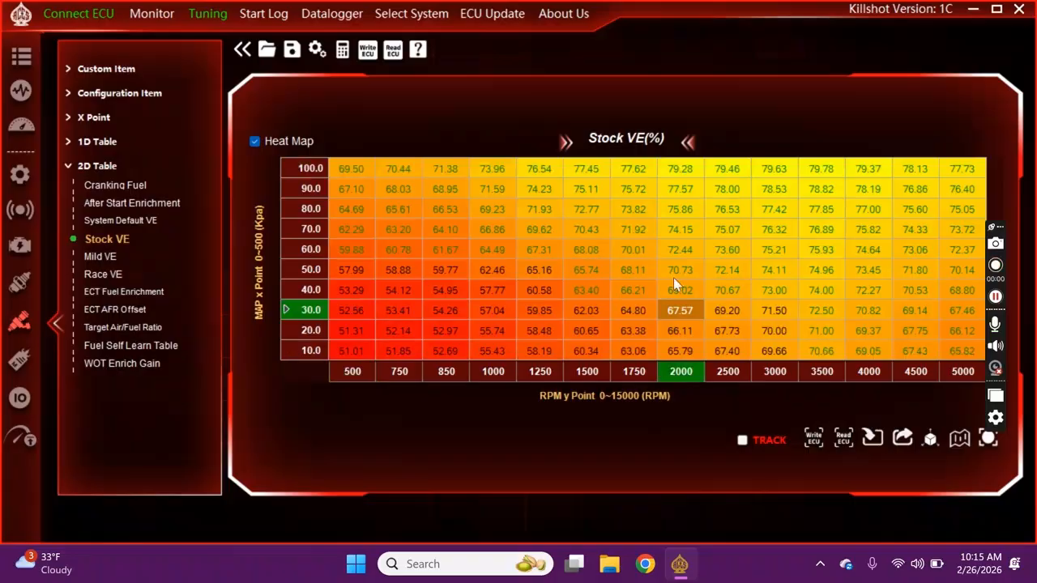
click(770, 329)
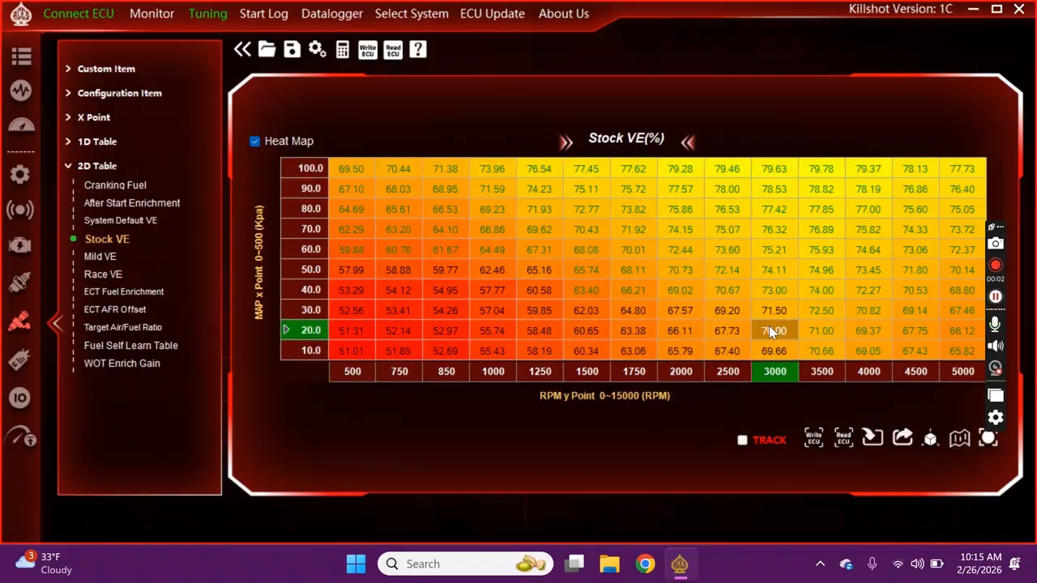
click(813, 438)
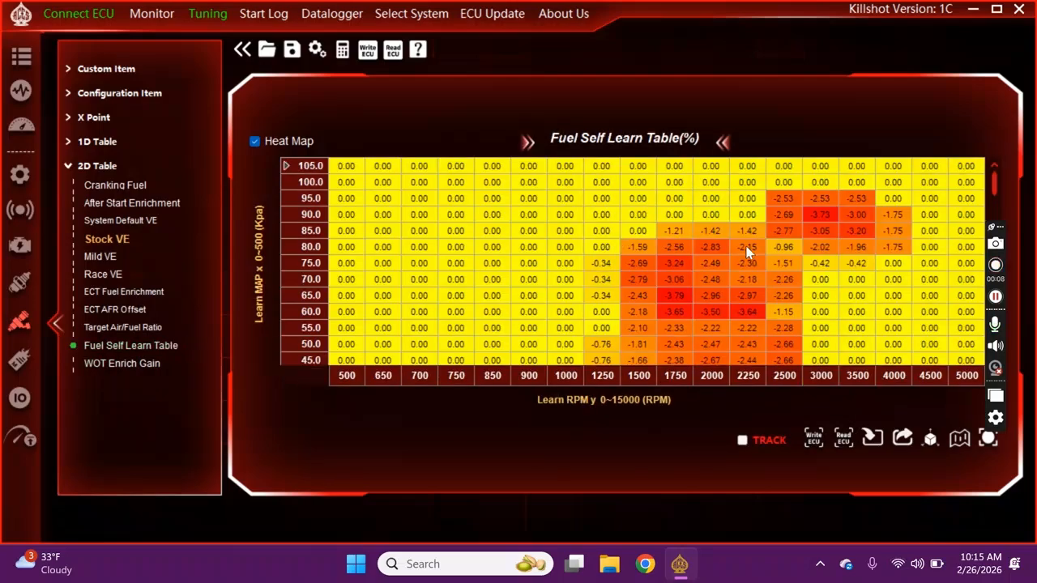
Step: Cut the Fuel Self Learn Table corrections from 1000 to 4500 RPM and 105 to 20 kPa, clearing them to zero
scroll(702, 218, down, 3)
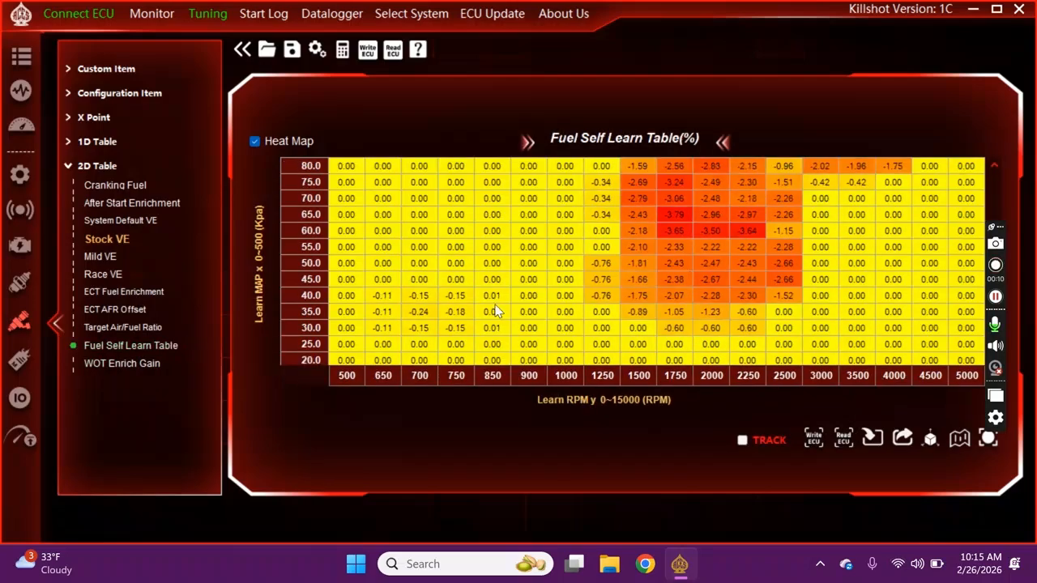
scroll(461, 307, up, 1)
drag(566, 364, 930, 68)
right_click(759, 275)
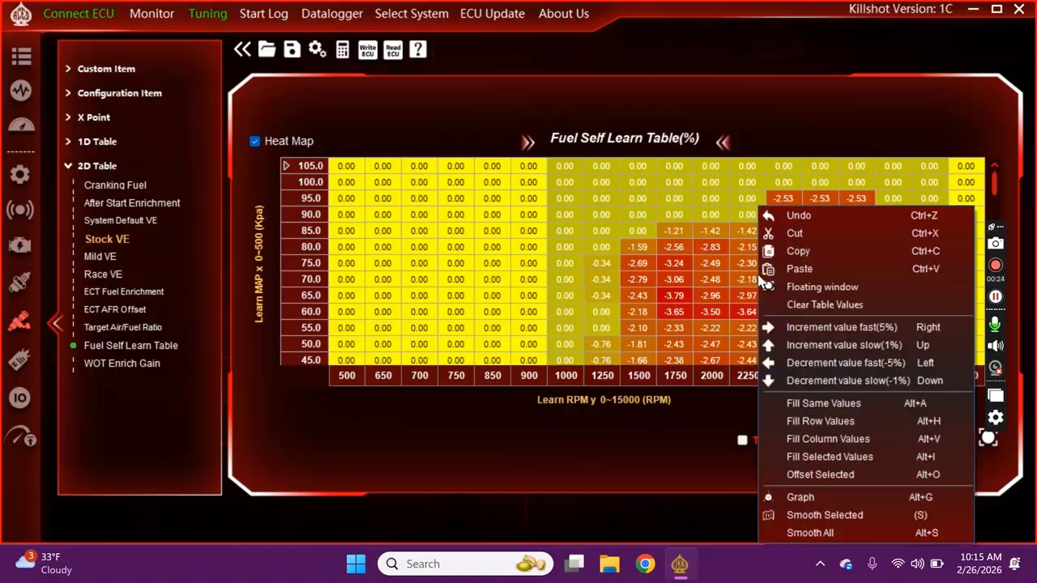
click(794, 240)
scroll(794, 239, down, 2)
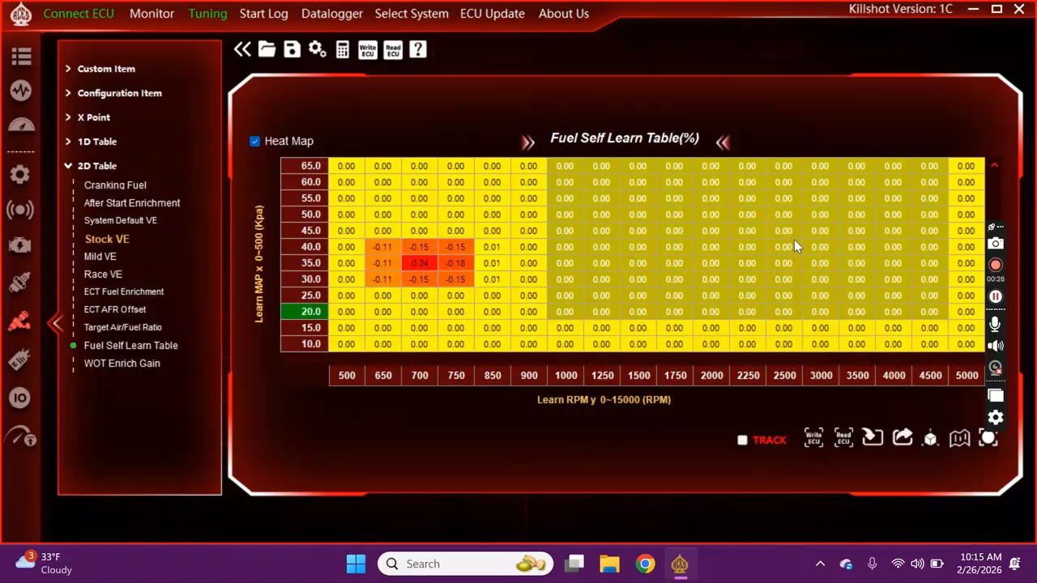
drag(795, 235, 794, 244)
Step: Check the cleared Fuel Self Learn Table and write it to the ECU
scroll(591, 276, up, 2)
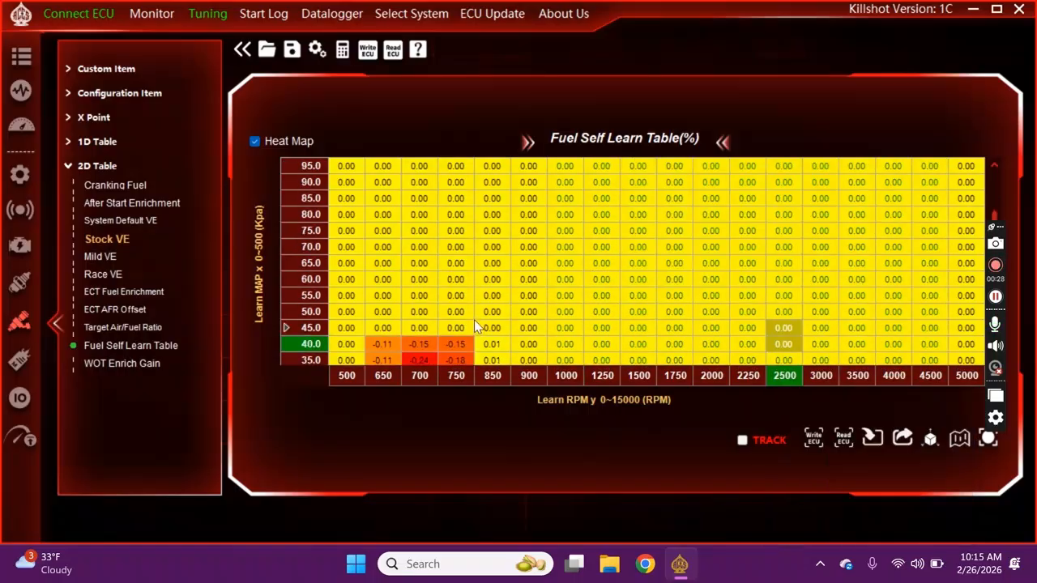
scroll(461, 304, down, 2)
scroll(705, 298, up, 1)
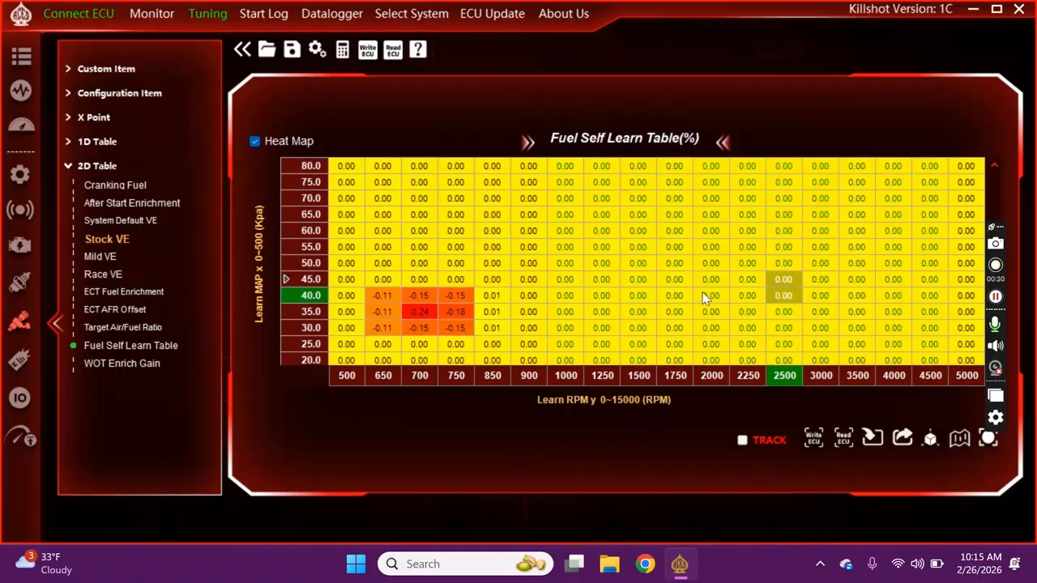
scroll(705, 298, up, 1)
click(814, 439)
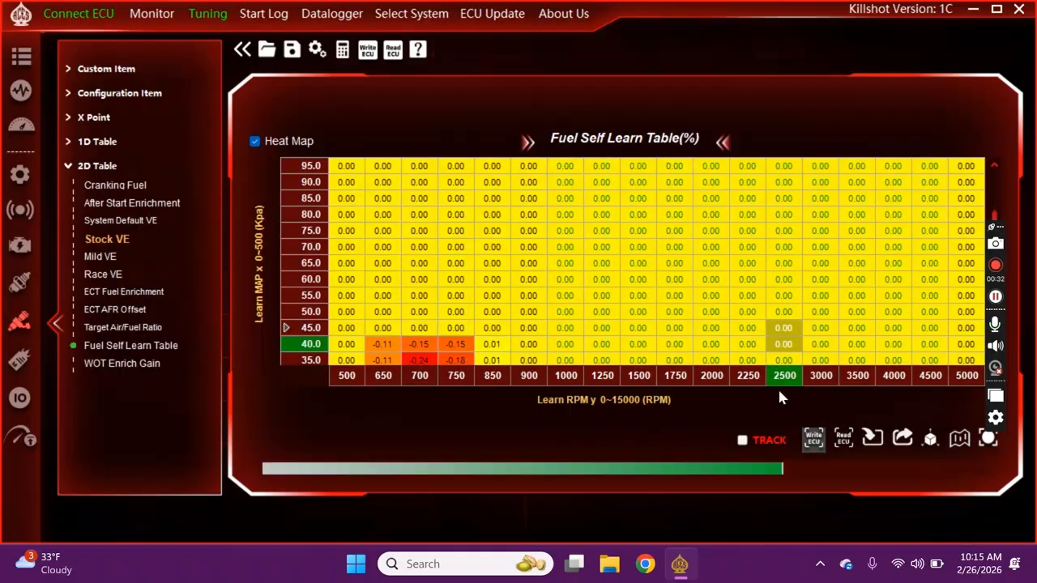
Step: Look over the Fuel Self Learn Table up to 105 kPa and return to the Stock VE table
scroll(766, 316, down, 1)
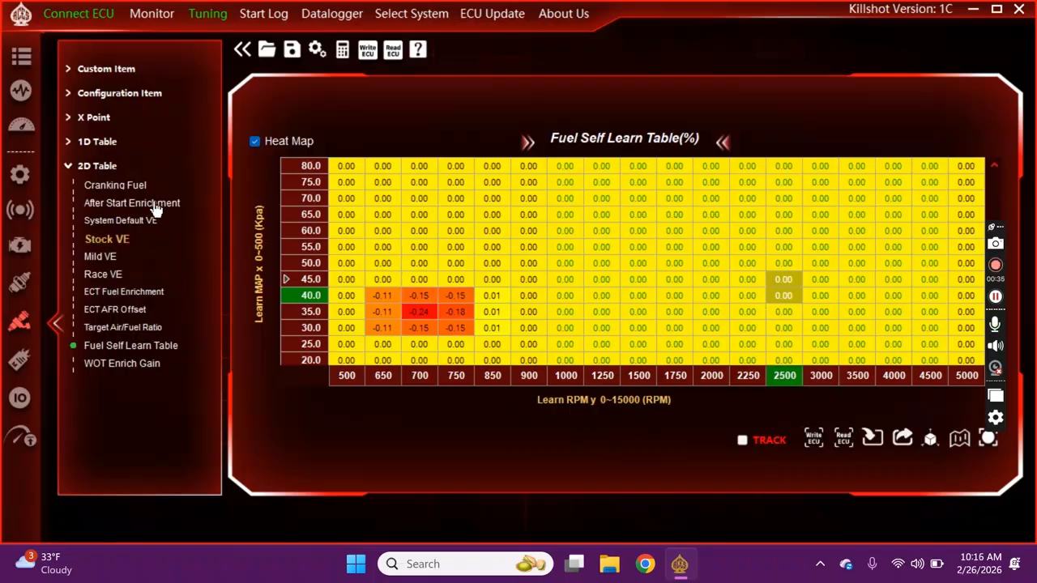
scroll(411, 212, up, 1)
scroll(411, 213, up, 1)
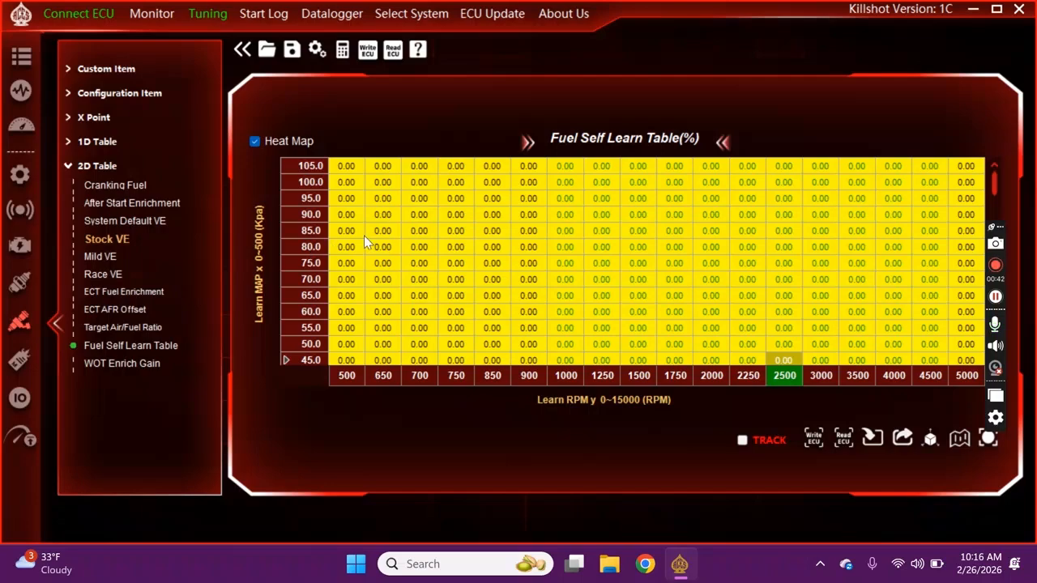
click(126, 242)
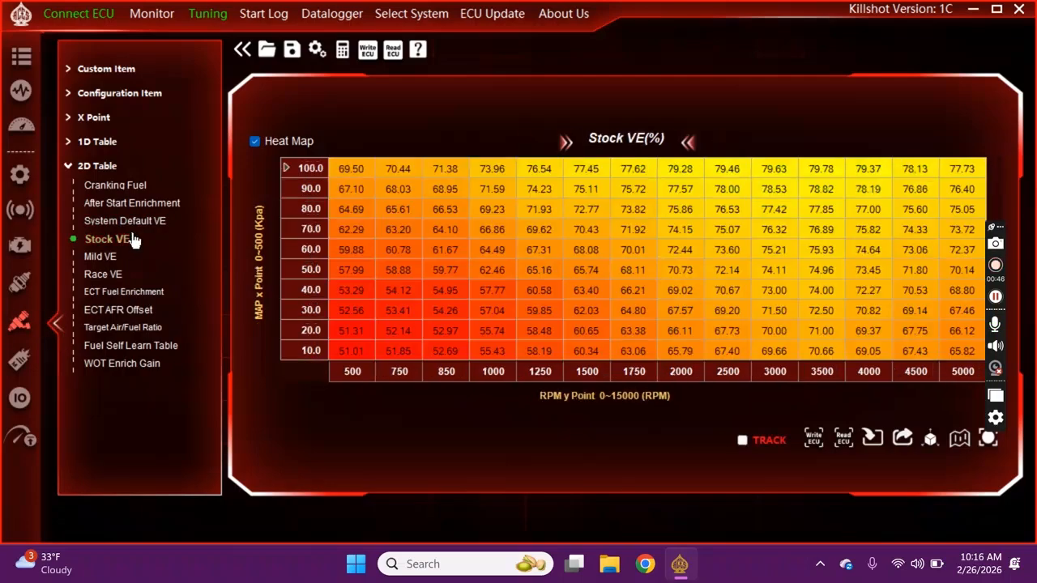